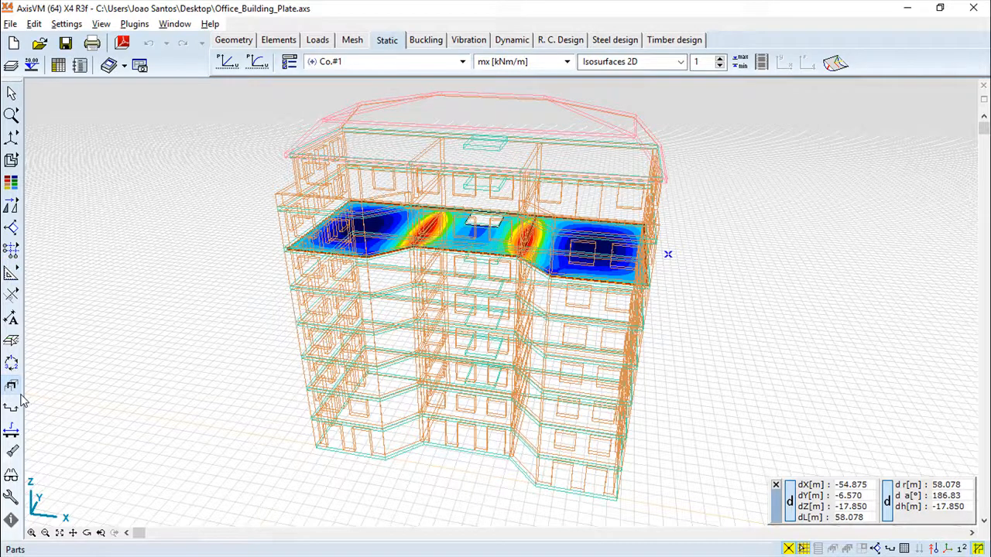
Undock the icon bar so it floats over the model, and dock it back at the window's edge.
{"action": "mouse_move", "coordinate": [10, 218]}
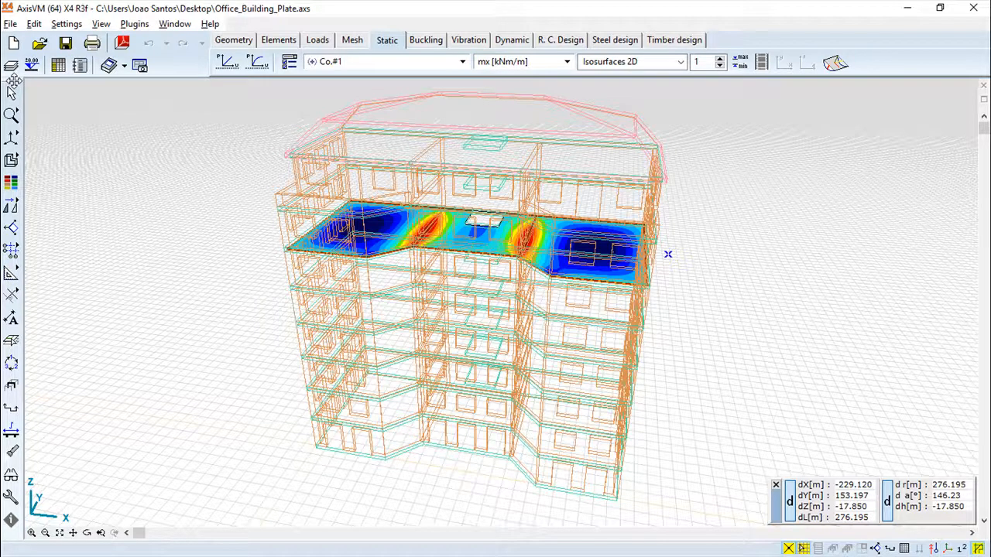
{"action": "left_click_drag", "start_coordinate": [14, 82], "coordinate": [73, 106]}
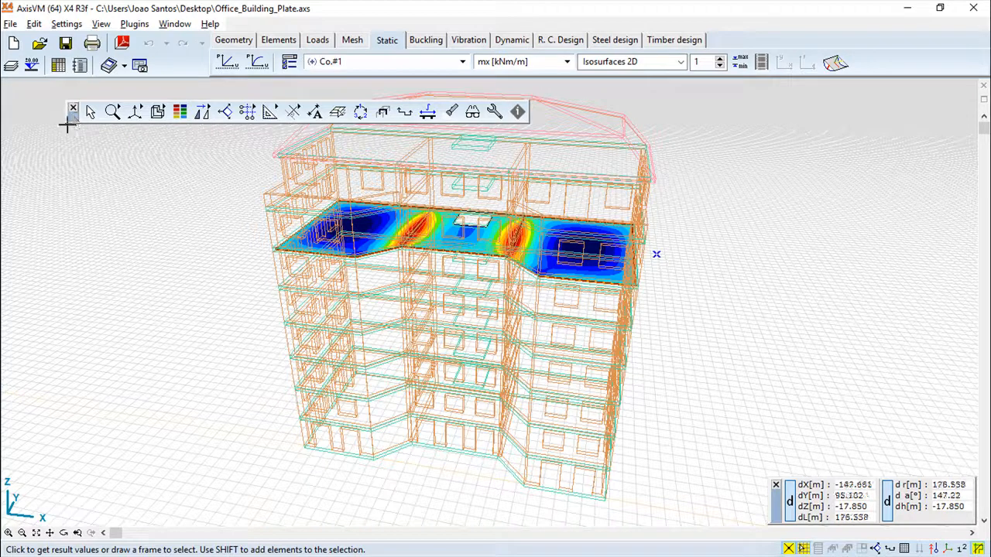
{"action": "left_click_drag", "start_coordinate": [73, 116], "coordinate": [4, 131]}
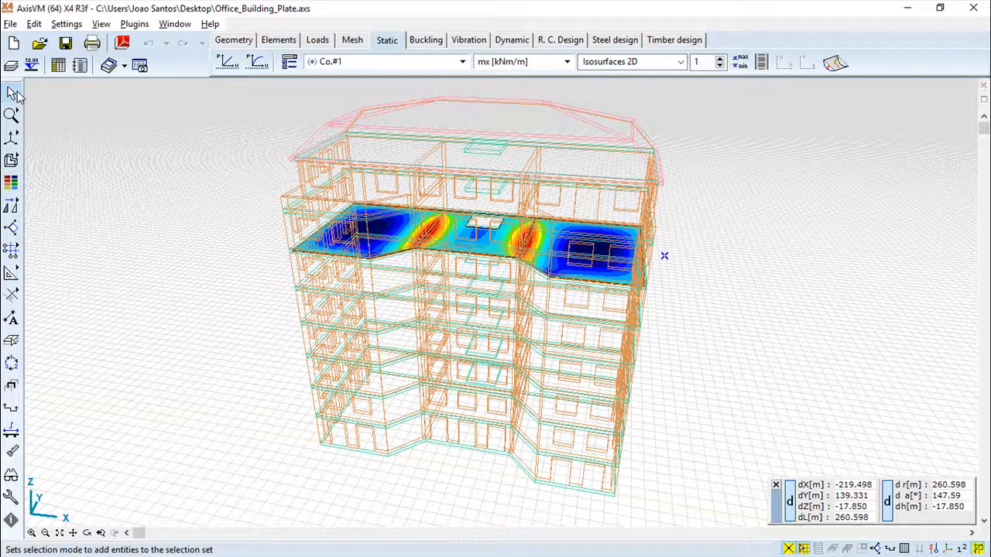
Start a selection, add the slab's front edge beside the outer corner, and remove that edge from the selection.
{"action": "left_click", "coordinate": [14, 94]}
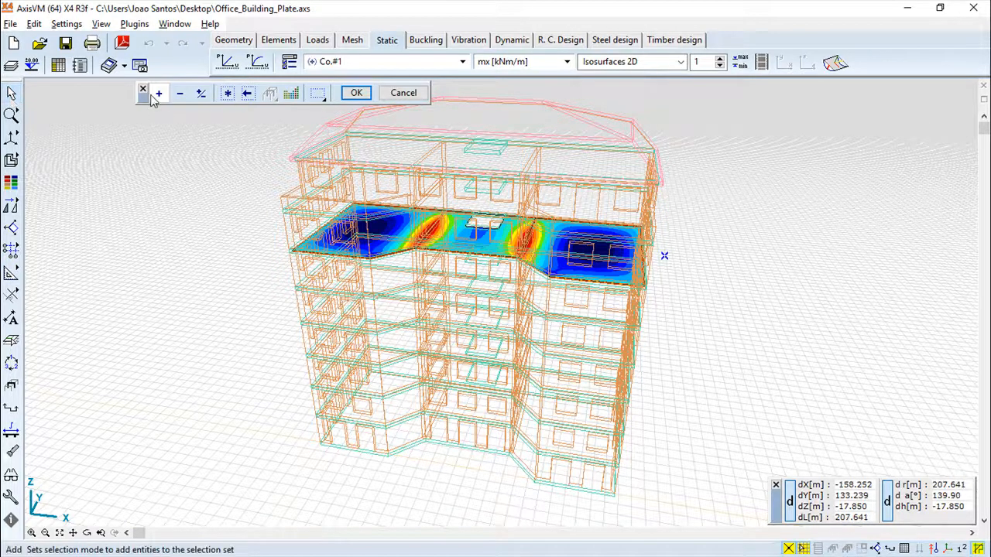
{"action": "left_click_drag", "start_coordinate": [140, 99], "coordinate": [98, 120]}
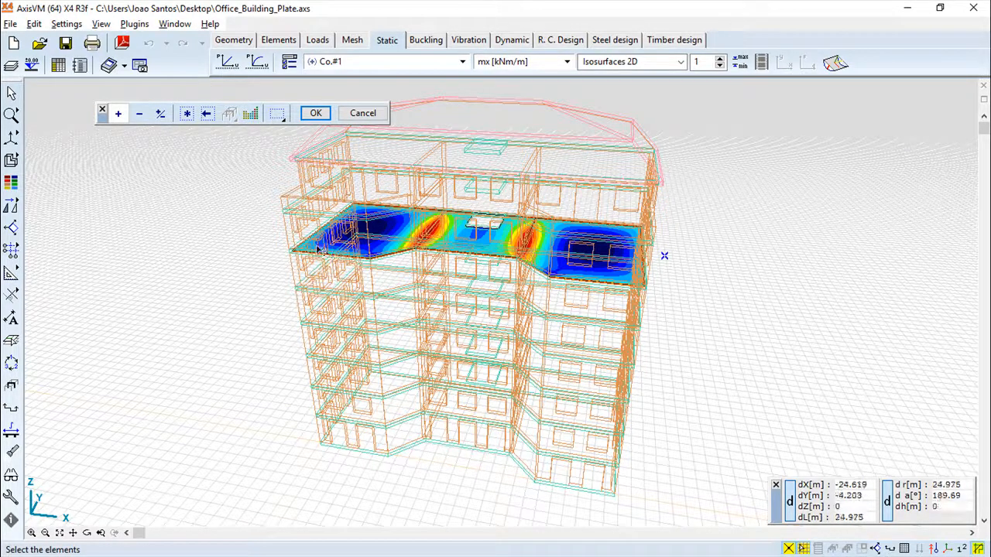
{"action": "scroll", "coordinate": [343, 265], "scroll_direction": "up", "scroll_amount": 3}
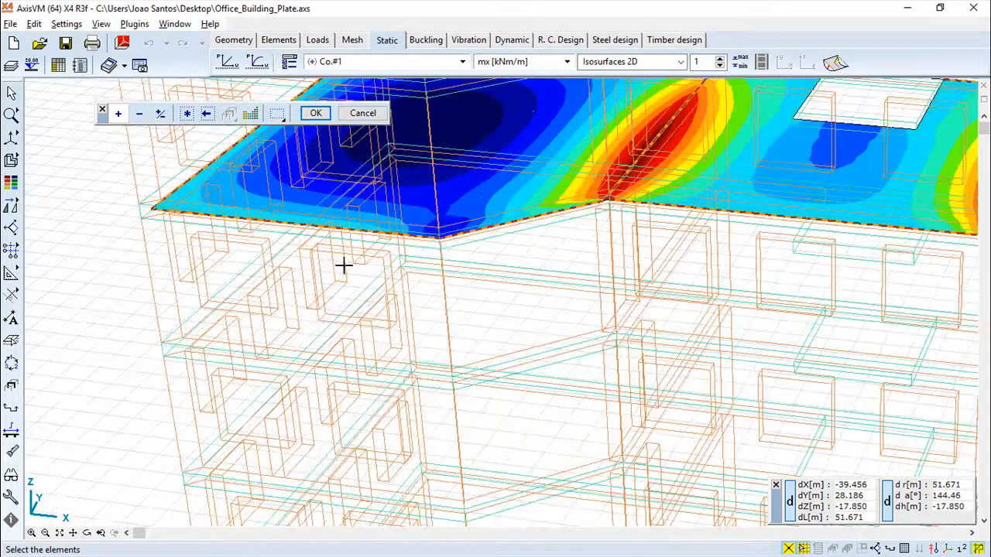
{"action": "left_click", "coordinate": [279, 227]}
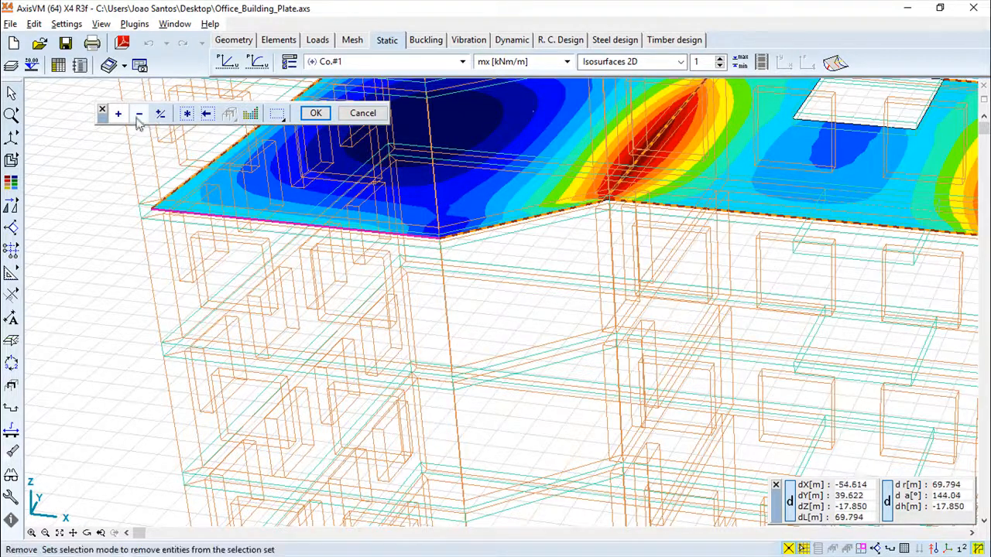
{"action": "left_click", "coordinate": [205, 218]}
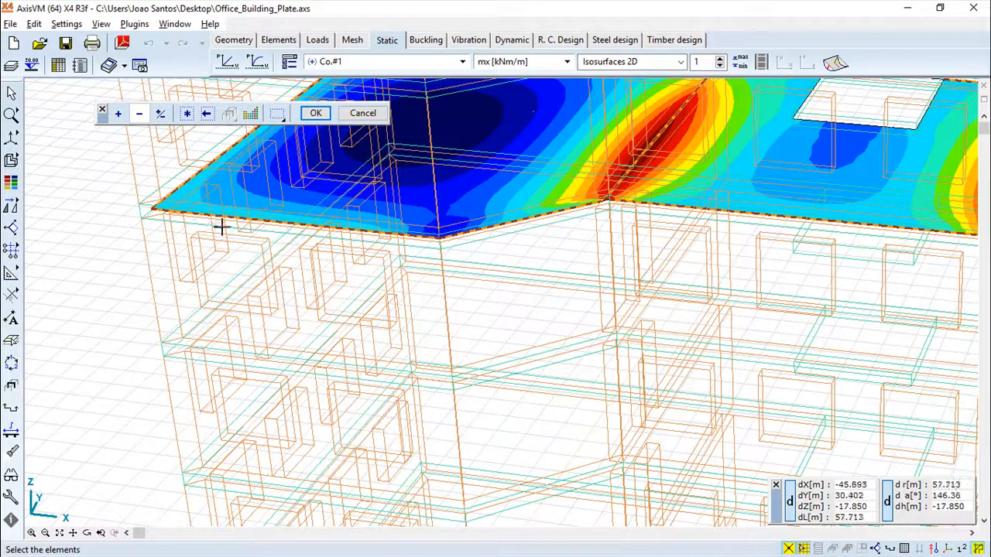
Select and deselect all displayed slab elements at once, and add the slab's front edge beside the outer corner again.
{"action": "left_click", "coordinate": [168, 115]}
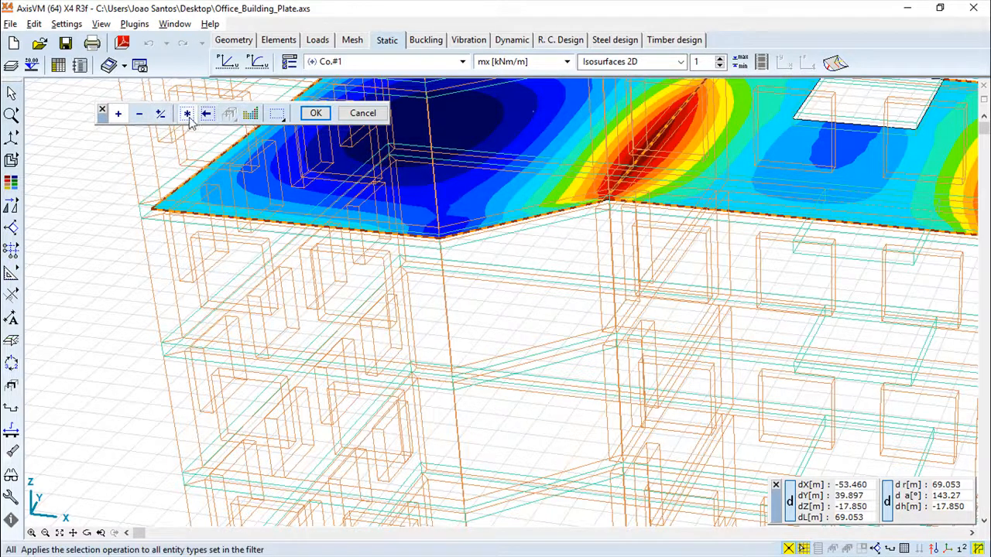
{"action": "left_click", "coordinate": [187, 115]}
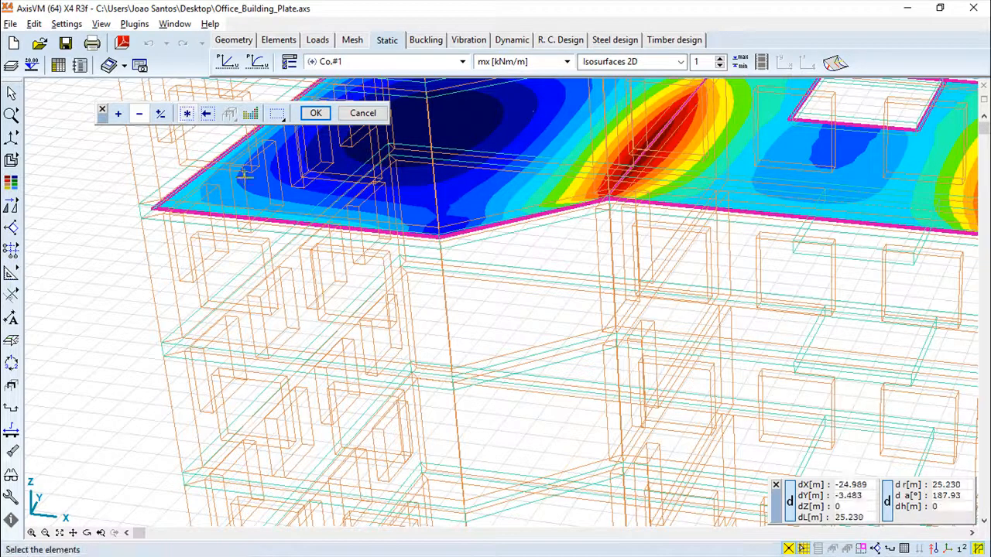
{"action": "left_click", "coordinate": [188, 117]}
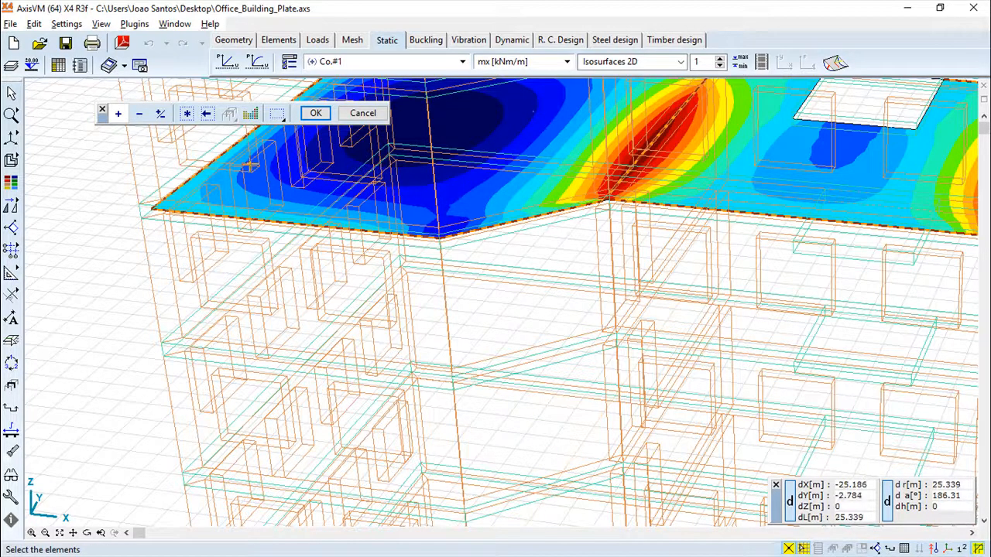
{"action": "left_click", "coordinate": [305, 226]}
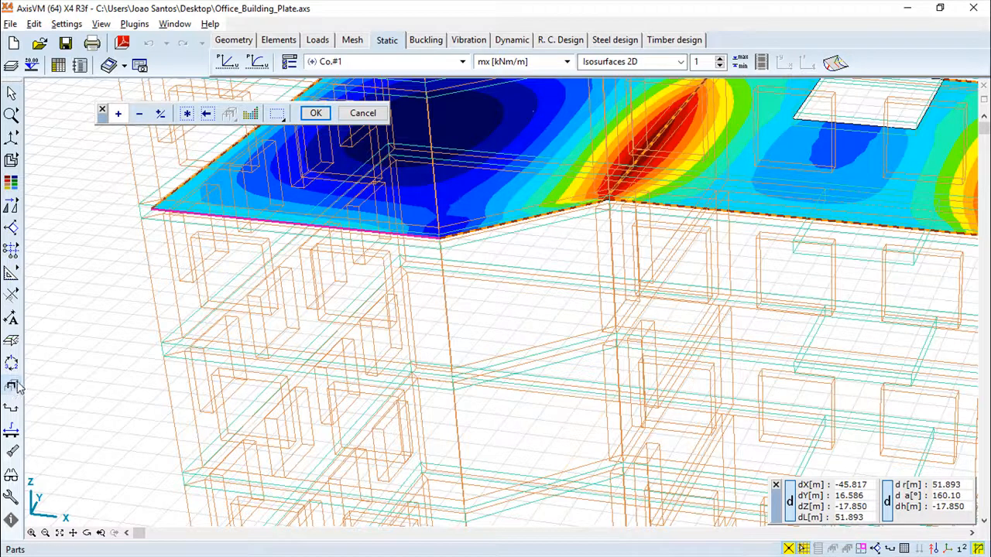
Review the selection filter's element types and its property filtering by material and surface thickness, closing both without applying anything.
{"action": "left_click", "coordinate": [251, 115]}
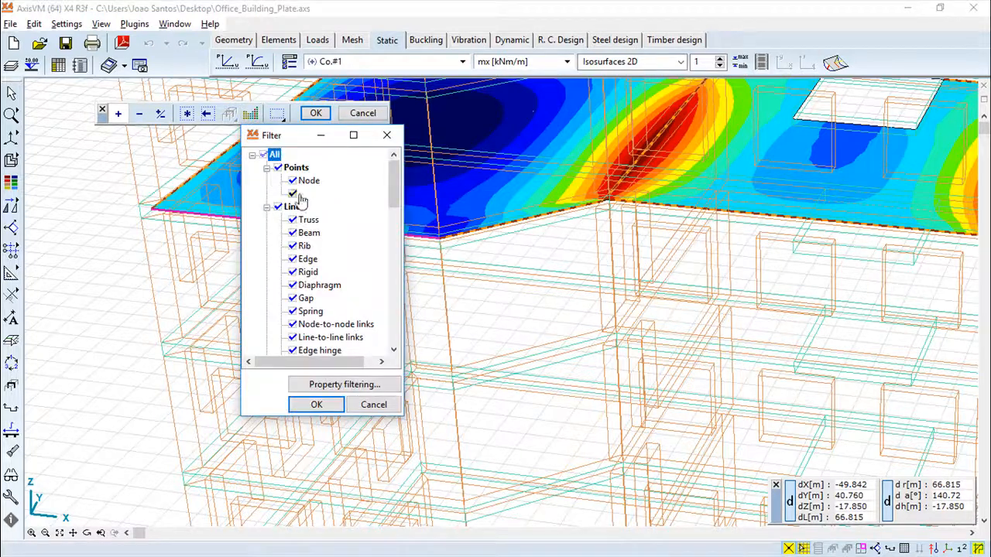
{"action": "left_click_drag", "start_coordinate": [394, 200], "coordinate": [399, 236]}
{"action": "left_click", "coordinate": [368, 387]}
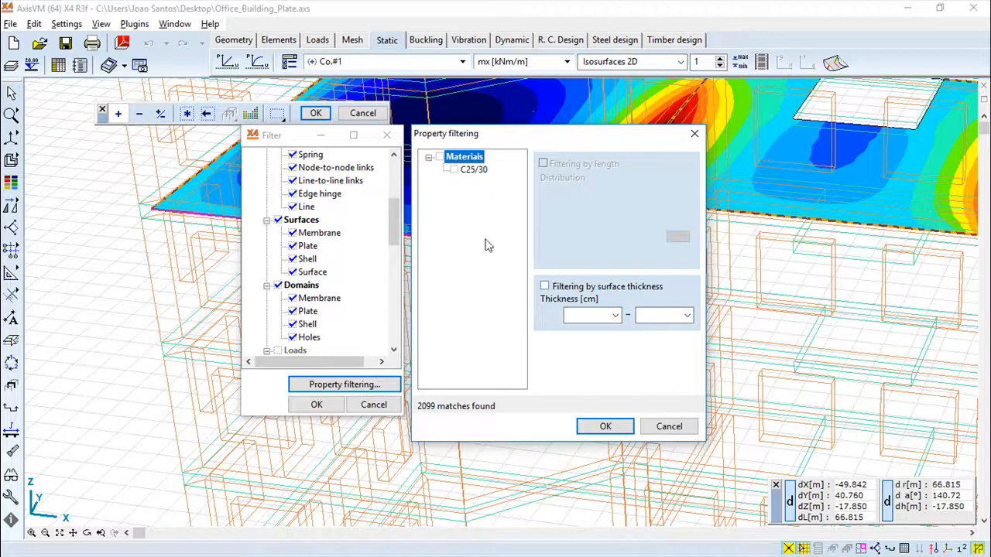
{"action": "left_click", "coordinate": [669, 427]}
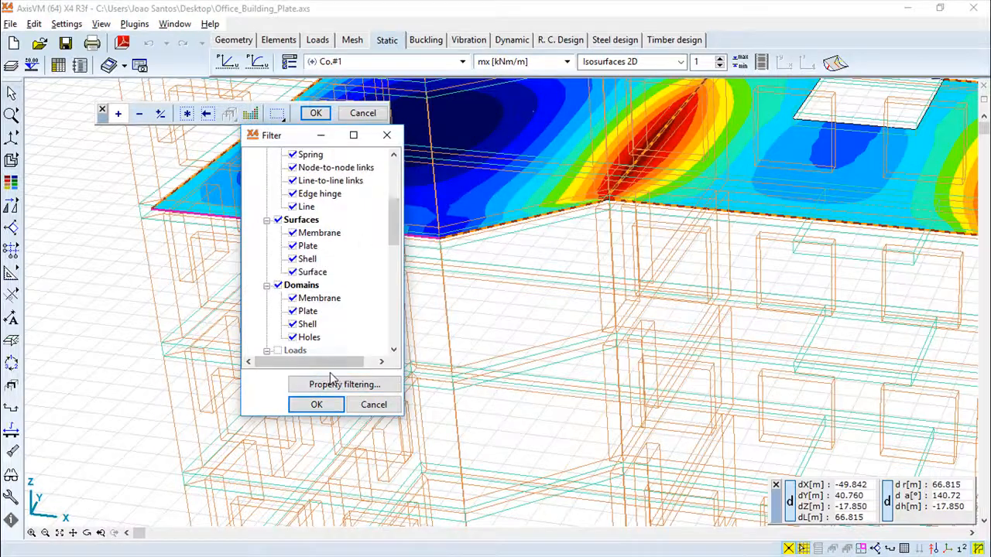
{"action": "left_click", "coordinate": [373, 404]}
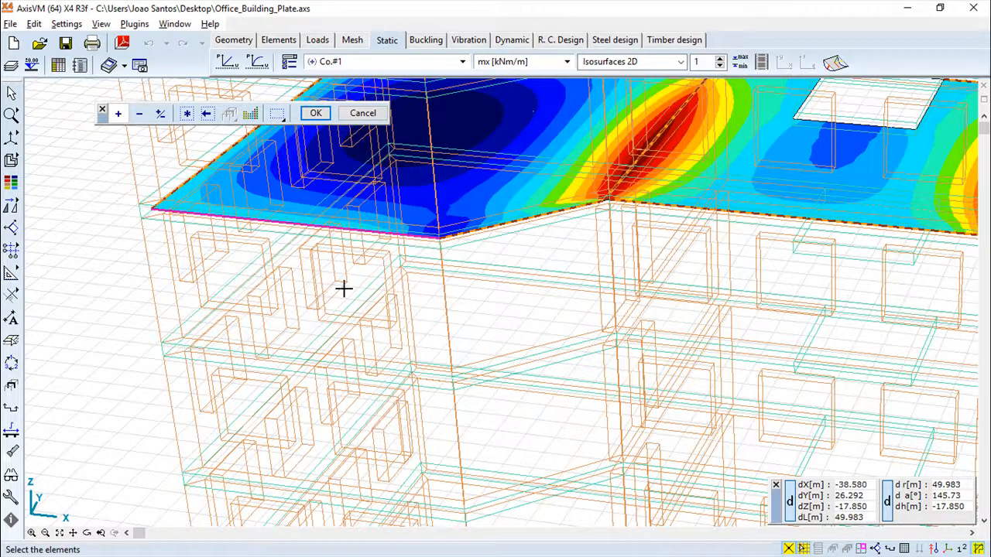
Add the slab edges around the outer corner using rectangular selection, once with an enclosing frame and once with a crossing frame.
{"action": "left_click", "coordinate": [282, 121]}
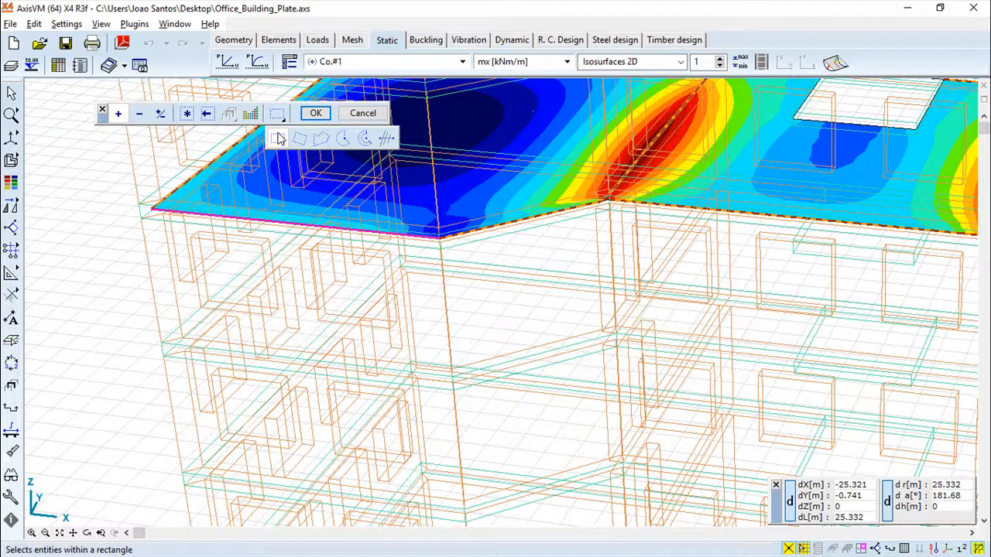
{"action": "left_click", "coordinate": [279, 138]}
{"action": "left_click_drag", "start_coordinate": [90, 158], "coordinate": [471, 400]}
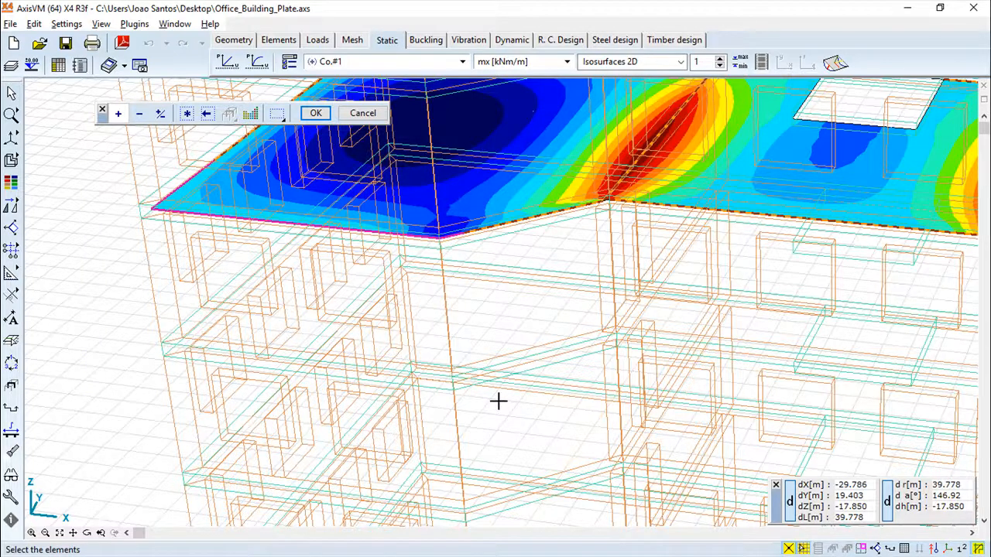
{"action": "mouse_move", "coordinate": [482, 332]}
{"action": "left_mouse_down"}
{"action": "mouse_move", "coordinate": [460, 310]}
{"action": "mouse_move", "coordinate": [93, 161]}
{"action": "mouse_move", "coordinate": [70, 170]}
{"action": "mouse_move", "coordinate": [84, 171]}
{"action": "mouse_move", "coordinate": [197, 268]}
{"action": "mouse_move", "coordinate": [380, 327]}
{"action": "mouse_move", "coordinate": [91, 333]}
{"action": "mouse_move", "coordinate": [104, 336]}
{"action": "mouse_move", "coordinate": [93, 343]}
{"action": "mouse_move", "coordinate": [475, 350]}
{"action": "mouse_move", "coordinate": [388, 286]}
{"action": "mouse_move", "coordinate": [62, 187]}
{"action": "mouse_move", "coordinate": [80, 169]}
{"action": "left_mouse_up"}
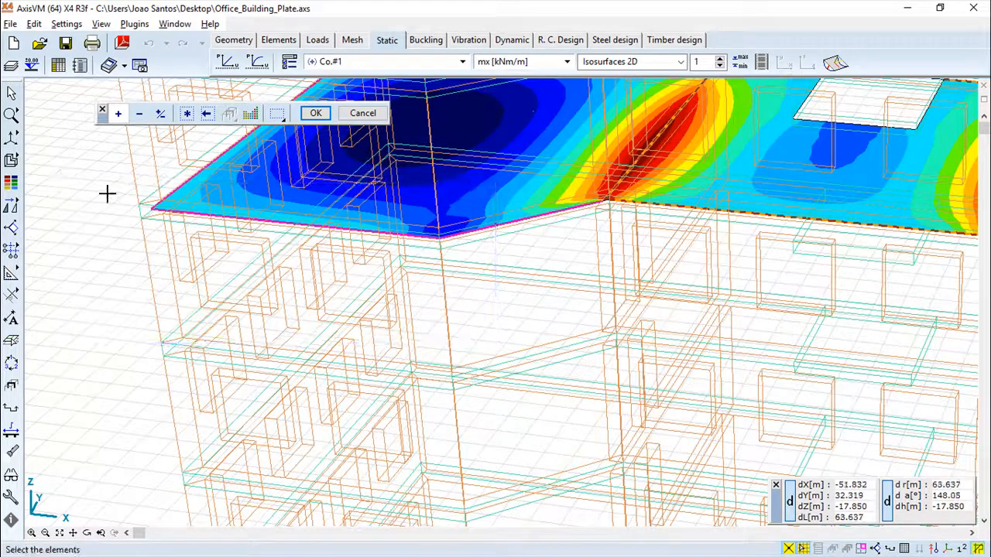
Try the crossing-line selection shape on the model and cancel the whole selection.
{"action": "left_click", "coordinate": [279, 116]}
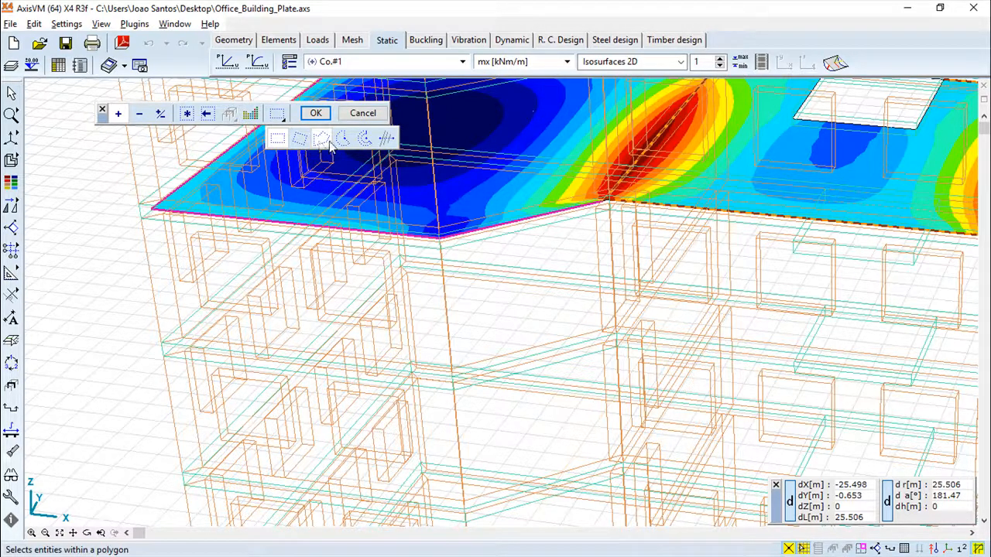
{"action": "left_click", "coordinate": [387, 139]}
{"action": "left_click", "coordinate": [526, 320]}
{"action": "left_click", "coordinate": [411, 138]}
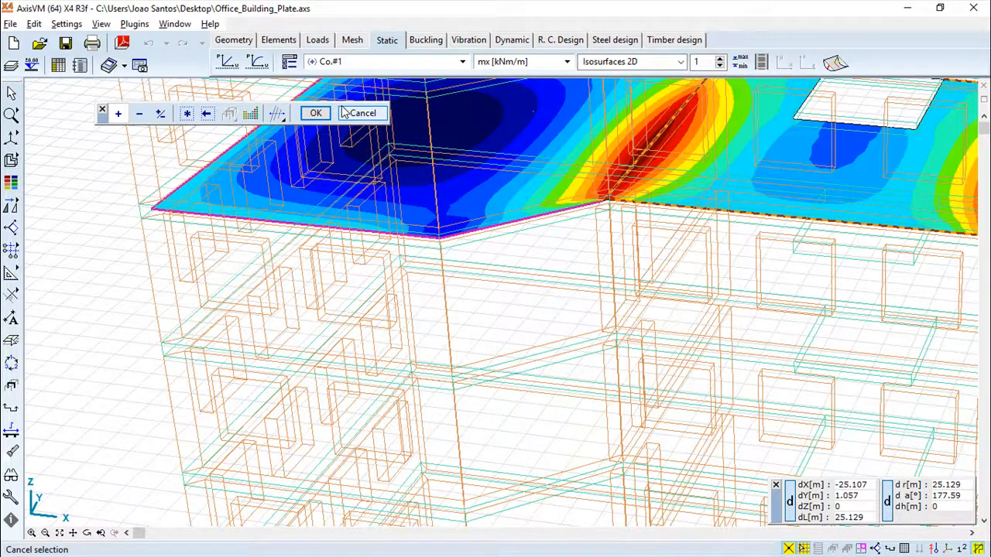
{"action": "left_click", "coordinate": [360, 113]}
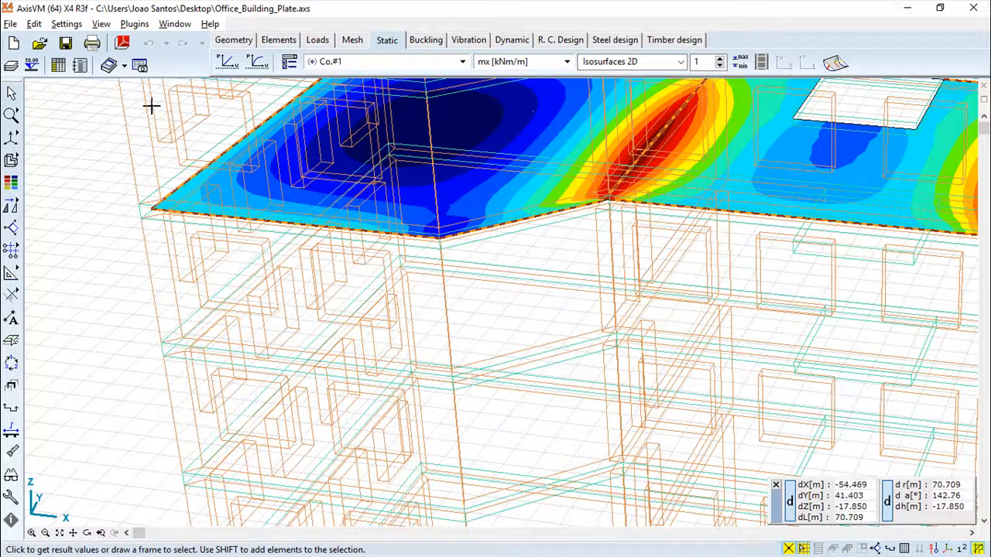
Zoom in on the slab's outer front corner by defining a rectangular region around it.
{"action": "mouse_move", "coordinate": [11, 117]}
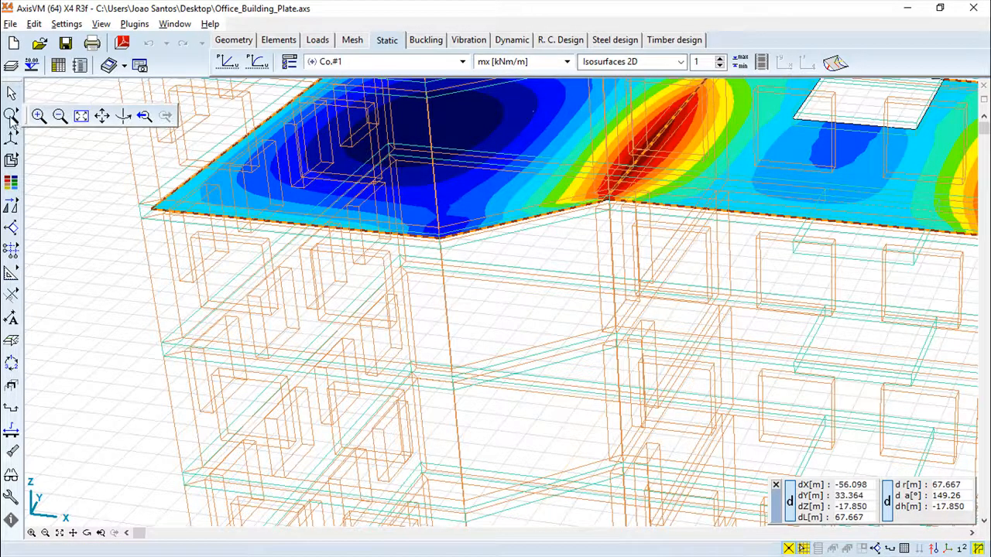
{"action": "left_click", "coordinate": [38, 116]}
{"action": "mouse_move", "coordinate": [11, 116]}
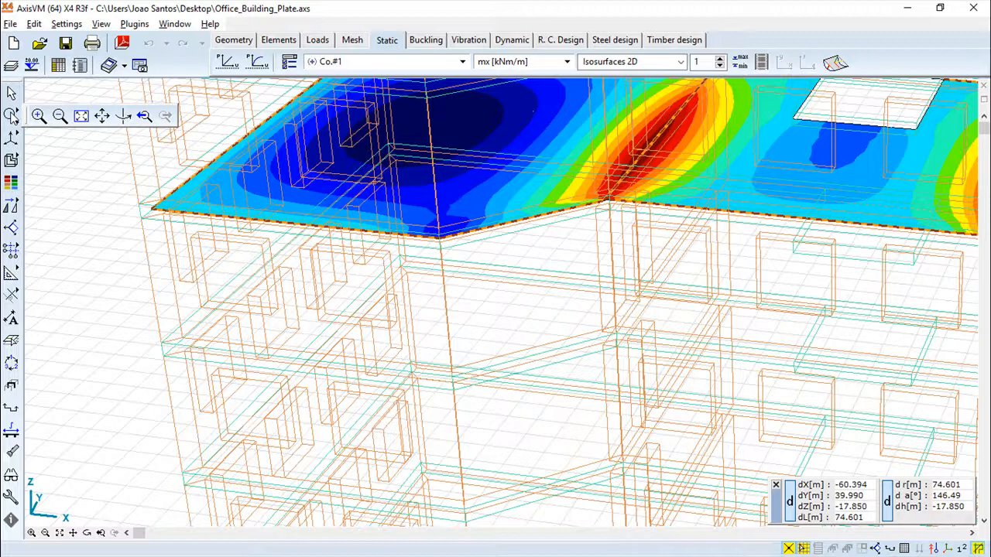
{"action": "left_click", "coordinate": [39, 116]}
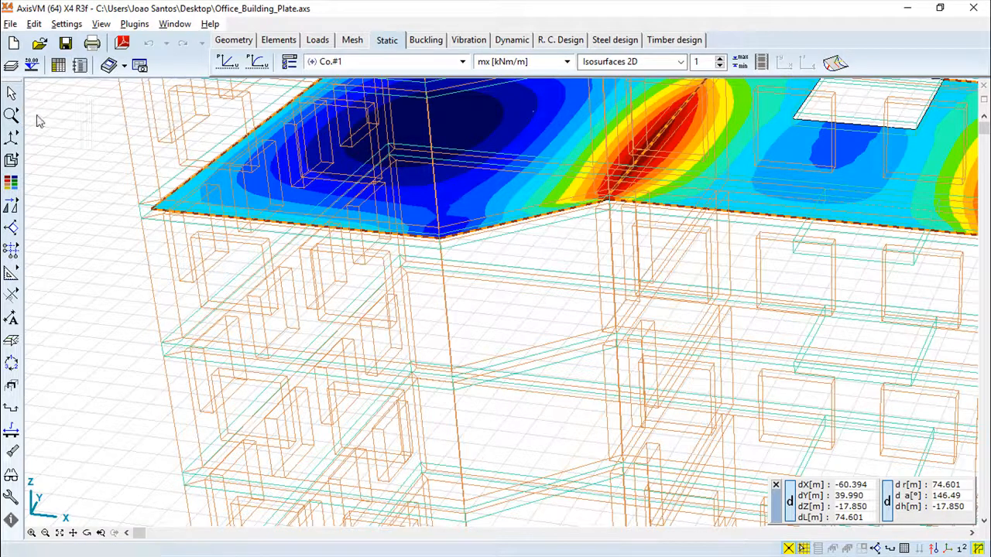
{"action": "left_click", "coordinate": [81, 146]}
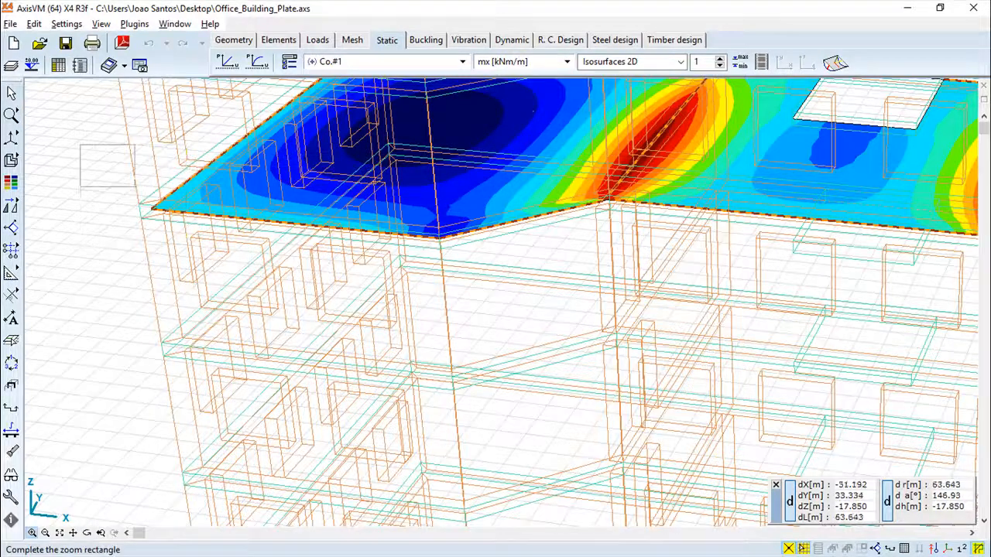
{"action": "left_click", "coordinate": [325, 326]}
Zoom out by defining a rectangular region around the slab corner, and fit the whole building in the view.
{"action": "mouse_move", "coordinate": [23, 130]}
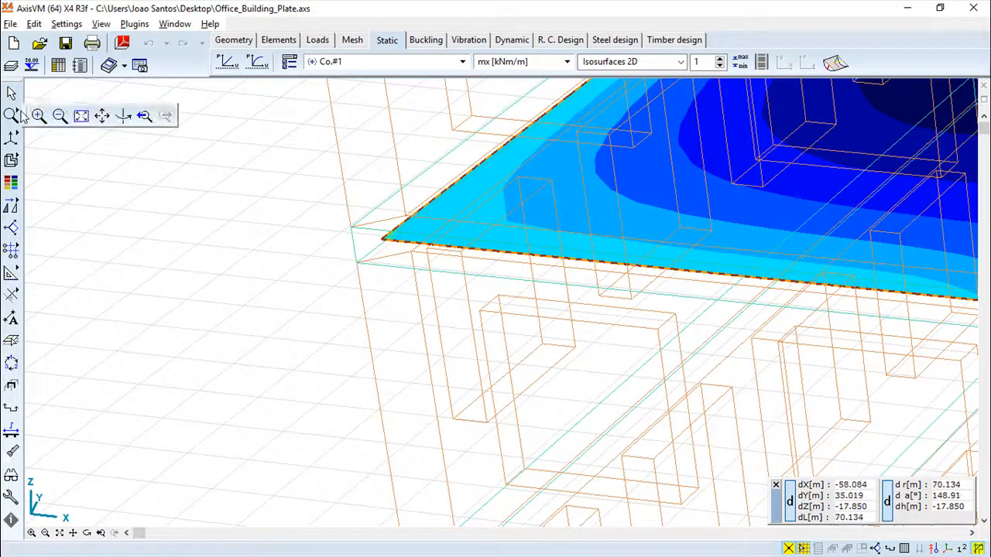
{"action": "left_click", "coordinate": [39, 115]}
{"action": "left_click", "coordinate": [224, 177]}
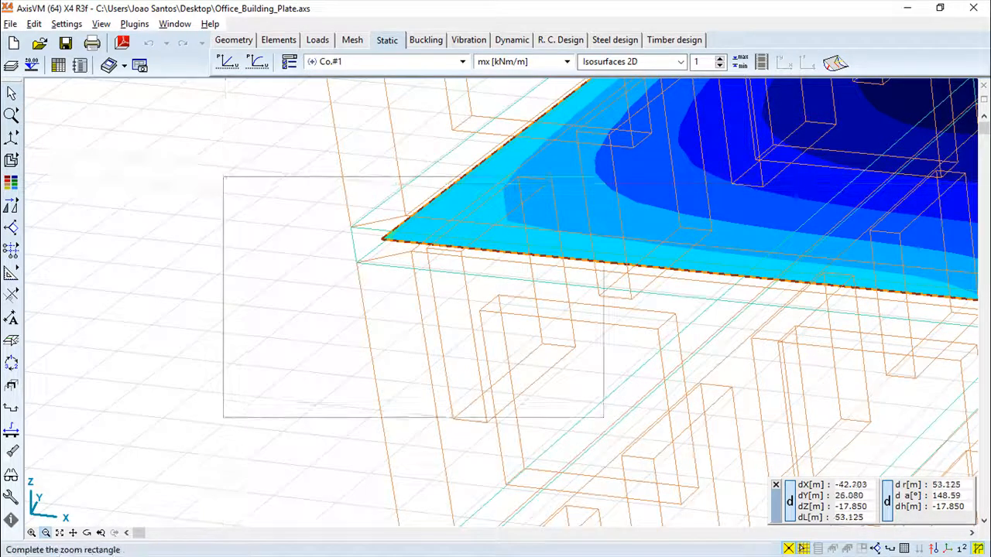
{"action": "left_click", "coordinate": [604, 417]}
{"action": "mouse_move", "coordinate": [11, 116]}
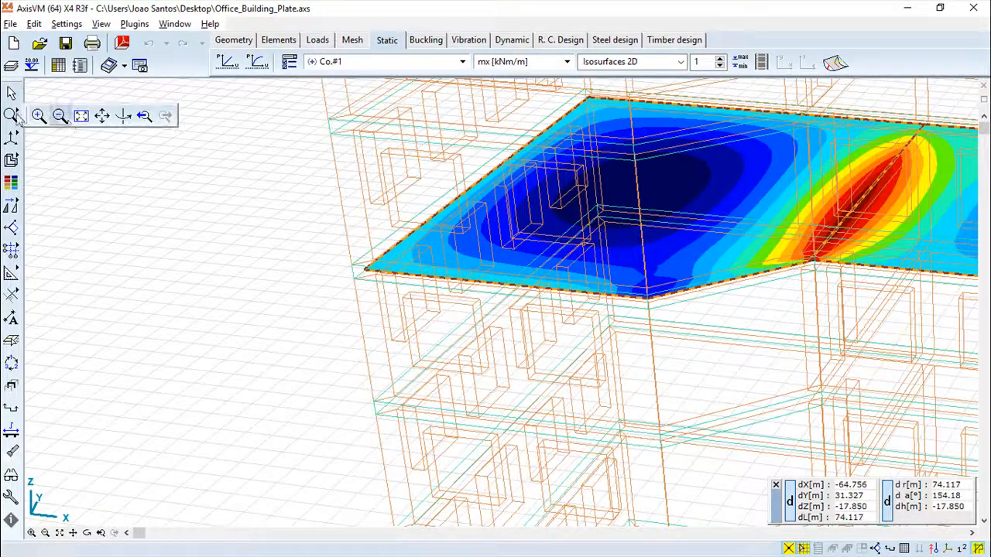
{"action": "left_click", "coordinate": [82, 117]}
Pan the fitted building slightly sideways within the view.
{"action": "mouse_move", "coordinate": [14, 120]}
{"action": "left_click", "coordinate": [103, 116]}
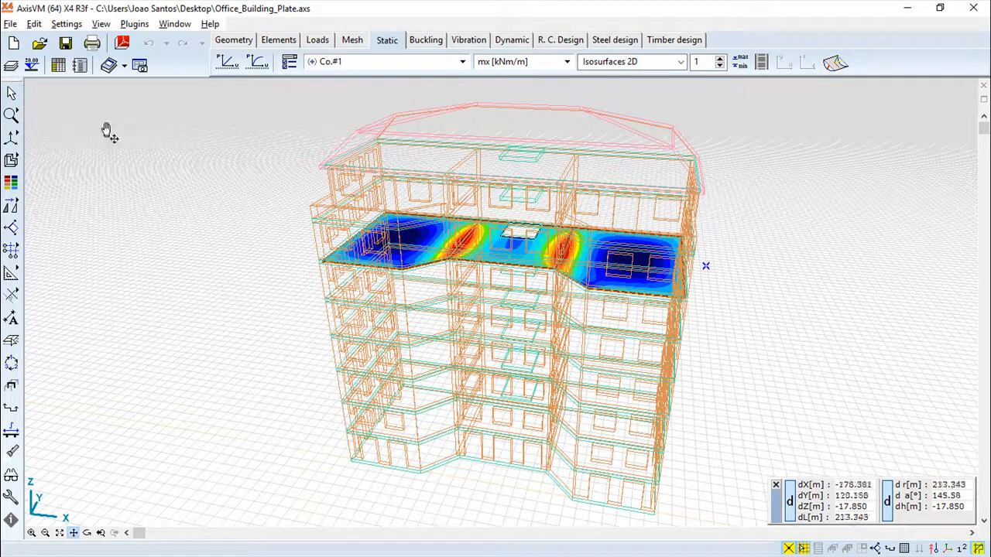
{"action": "mouse_move", "coordinate": [272, 226]}
{"action": "left_mouse_down"}
{"action": "mouse_move", "coordinate": [177, 239]}
{"action": "mouse_move", "coordinate": [264, 235]}
{"action": "left_mouse_up"}
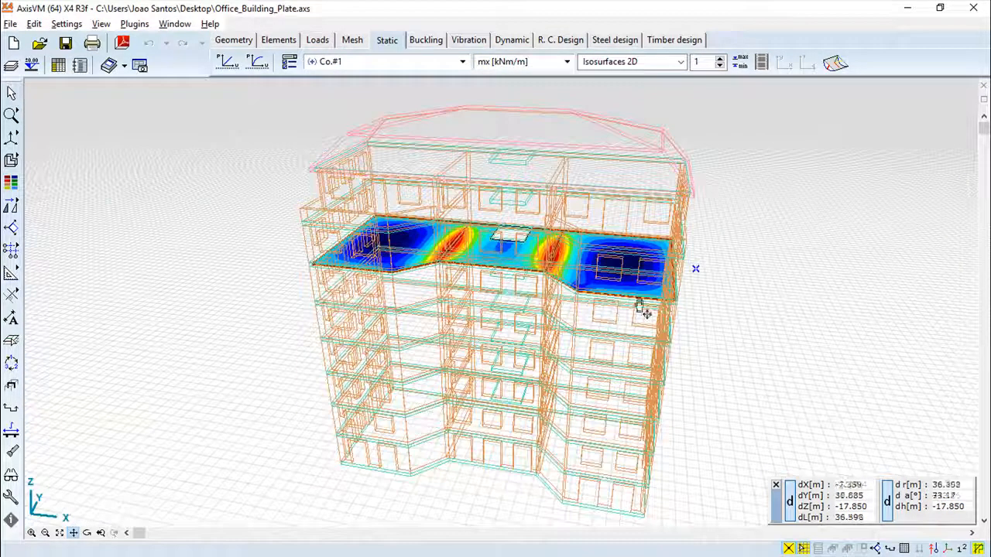
{"action": "left_click_drag", "start_coordinate": [736, 317], "coordinate": [710, 316]}
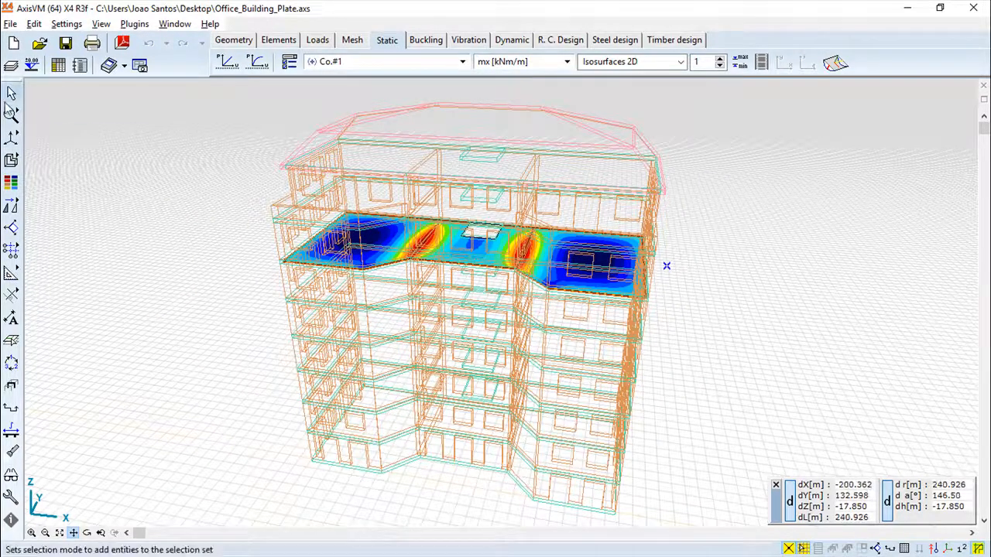
Rotate the building view to see the coloured slab from a slightly different angle.
{"action": "mouse_move", "coordinate": [10, 114]}
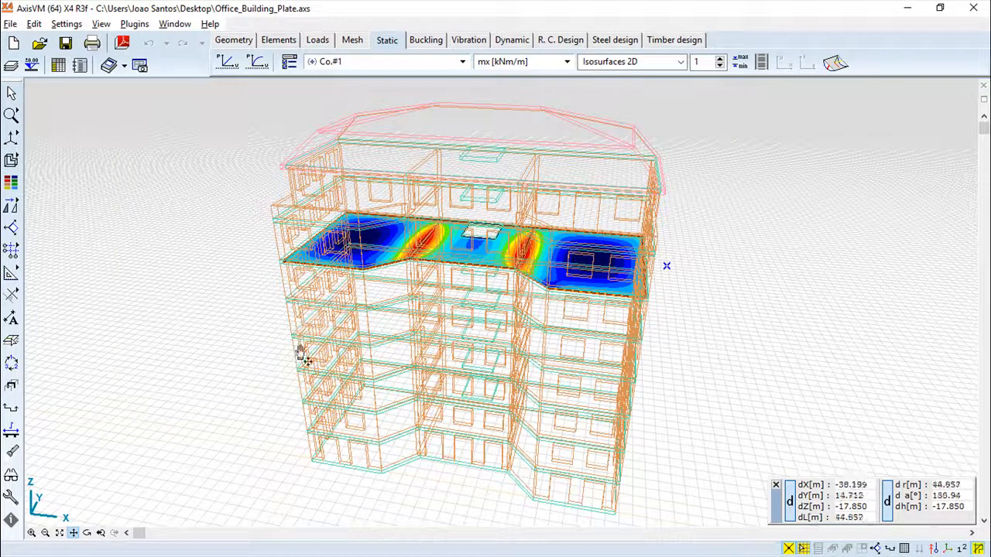
{"action": "left_click", "coordinate": [73, 532]}
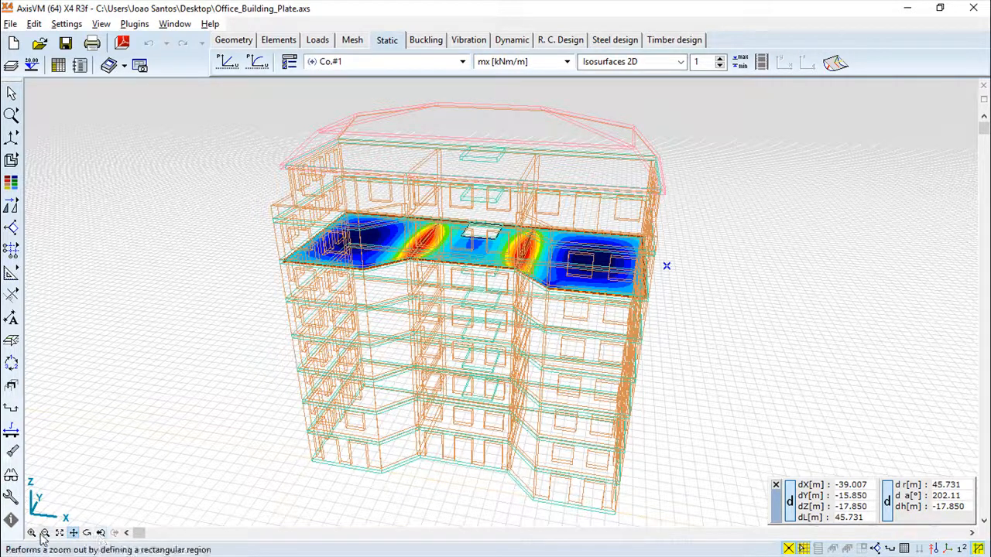
{"action": "left_click", "coordinate": [87, 533]}
{"action": "left_click_drag", "start_coordinate": [422, 418], "coordinate": [405, 449]}
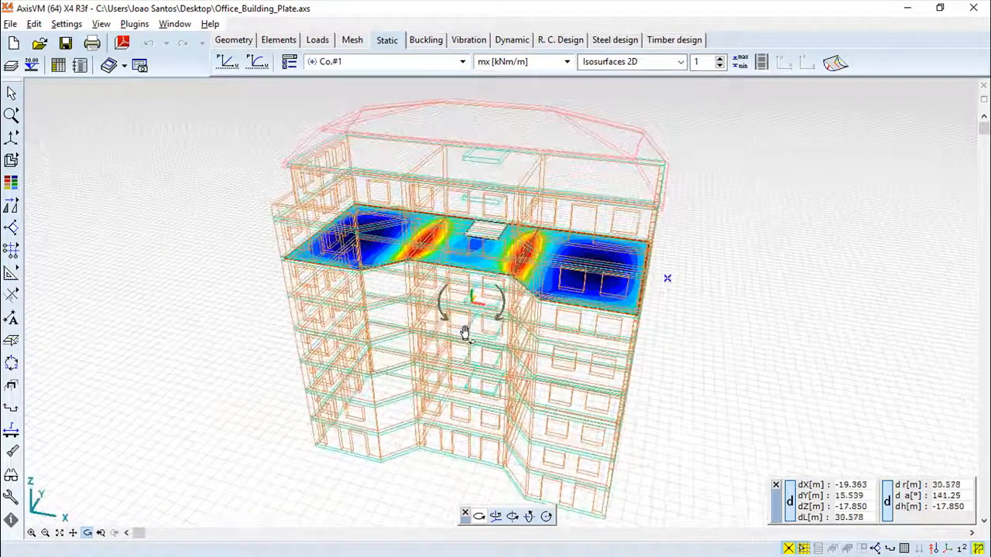
Zoom and pan around the coloured slab while the rotate command is active, and finish the rotation.
{"action": "scroll", "coordinate": [463, 333], "scroll_direction": "up", "scroll_amount": 2}
{"action": "scroll", "coordinate": [456, 306], "scroll_direction": "down", "scroll_amount": 1}
{"action": "middle_click_drag", "start_coordinate": [455, 295], "coordinate": [468, 312]}
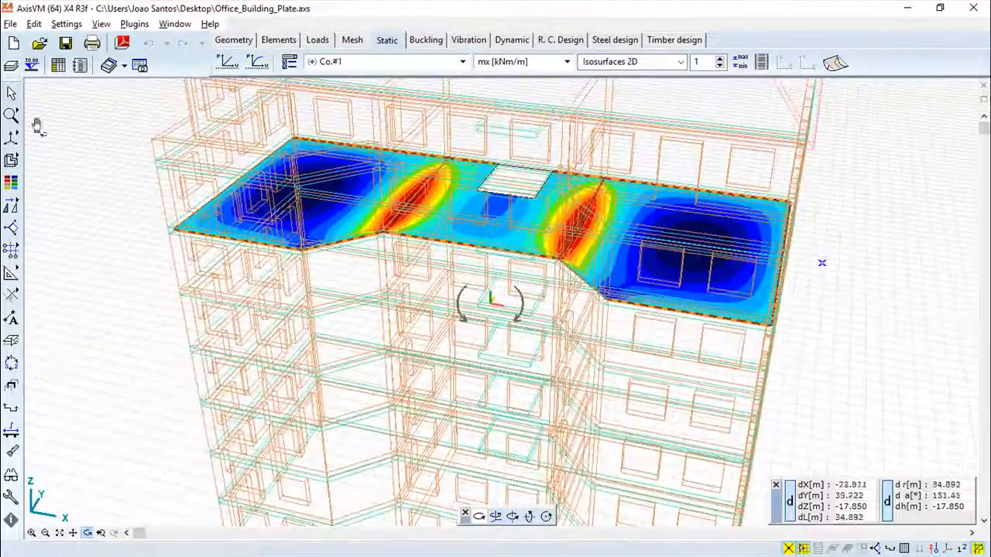
{"action": "left_click_drag", "start_coordinate": [850, 360], "coordinate": [774, 376]}
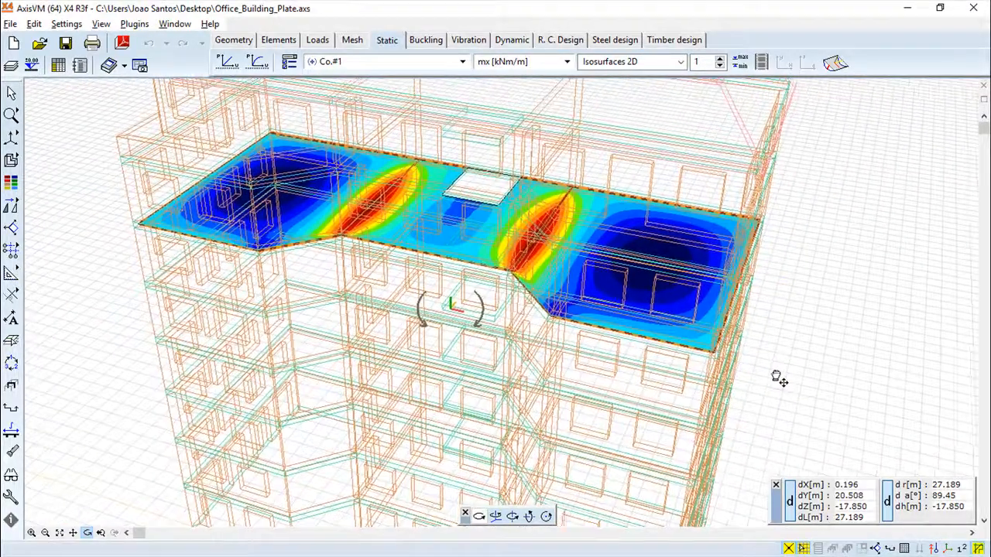
{"action": "scroll", "coordinate": [508, 349], "scroll_direction": "up", "scroll_amount": 2}
{"action": "scroll", "coordinate": [512, 353], "scroll_direction": "down", "scroll_amount": 2}
{"action": "scroll", "coordinate": [511, 353], "scroll_direction": "up", "scroll_amount": 1}
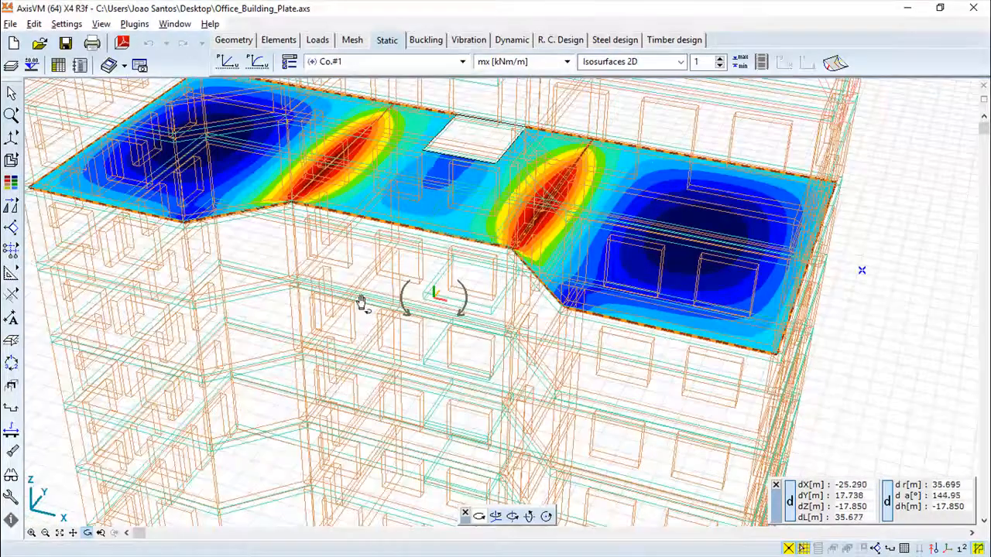
{"action": "middle_click_drag", "start_coordinate": [351, 354], "coordinate": [429, 388]}
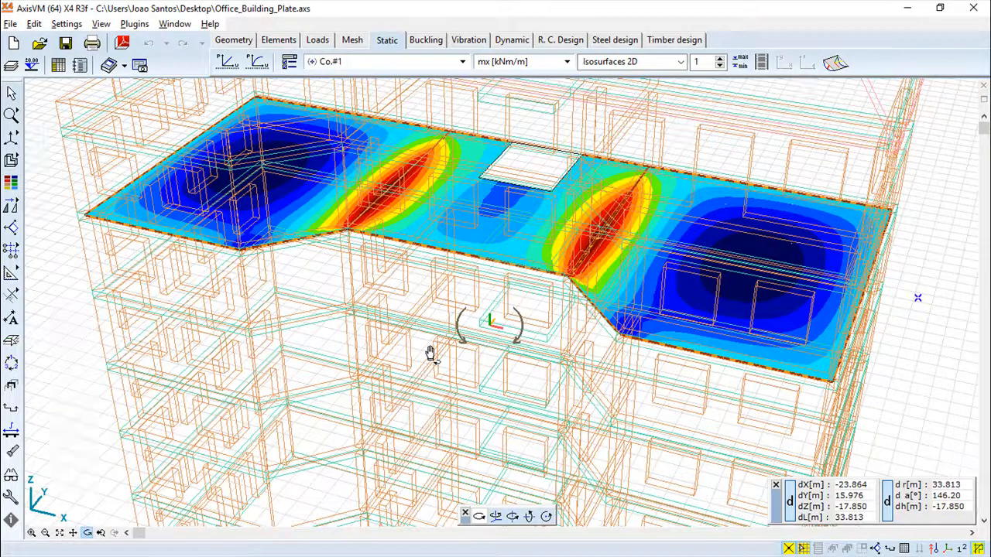
{"action": "key", "text": "Escape"}
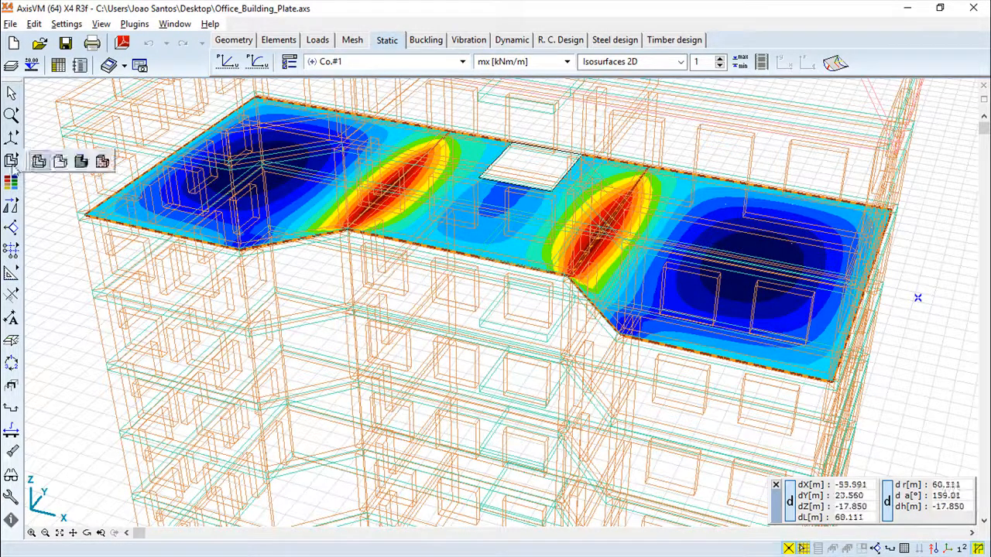
Show the building in top view and front view, and return to the perspective view.
{"action": "mouse_move", "coordinate": [13, 142]}
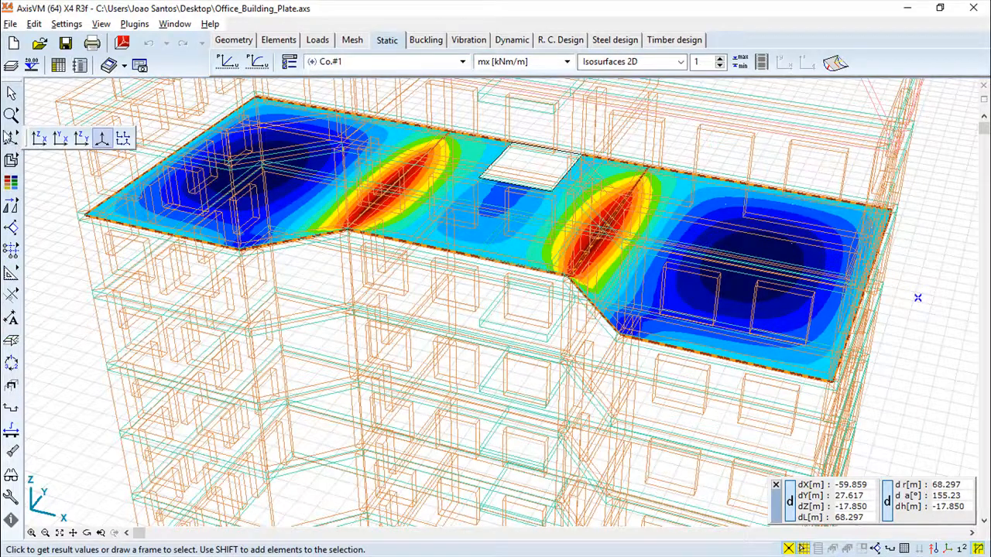
{"action": "left_click", "coordinate": [59, 139]}
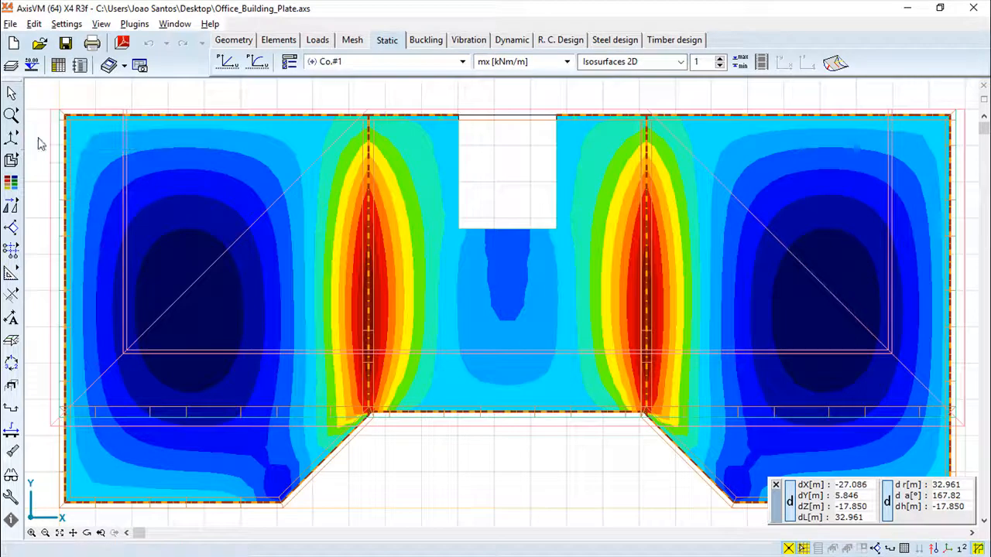
{"action": "left_click", "coordinate": [39, 139]}
{"action": "mouse_move", "coordinate": [60, 138]}
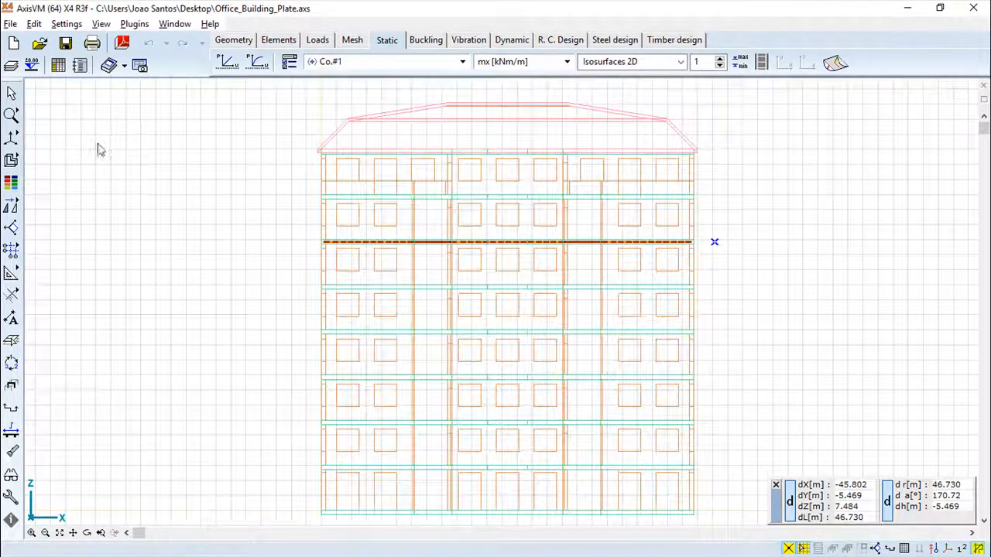
{"action": "left_click", "coordinate": [99, 147]}
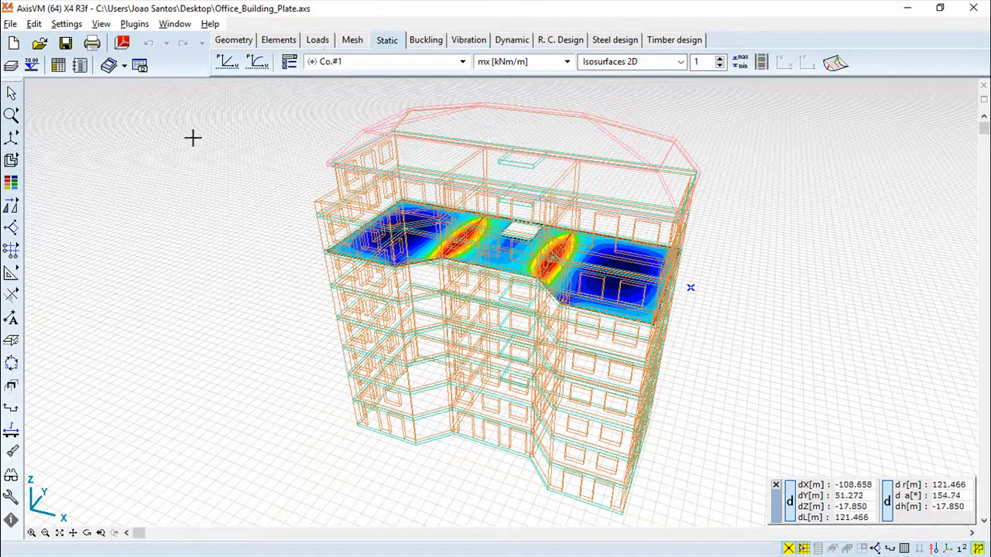
Rotate the perspective view slightly and zoom in on the coloured slab.
{"action": "left_click", "coordinate": [88, 535]}
{"action": "left_click_drag", "start_coordinate": [404, 458], "coordinate": [439, 428]}
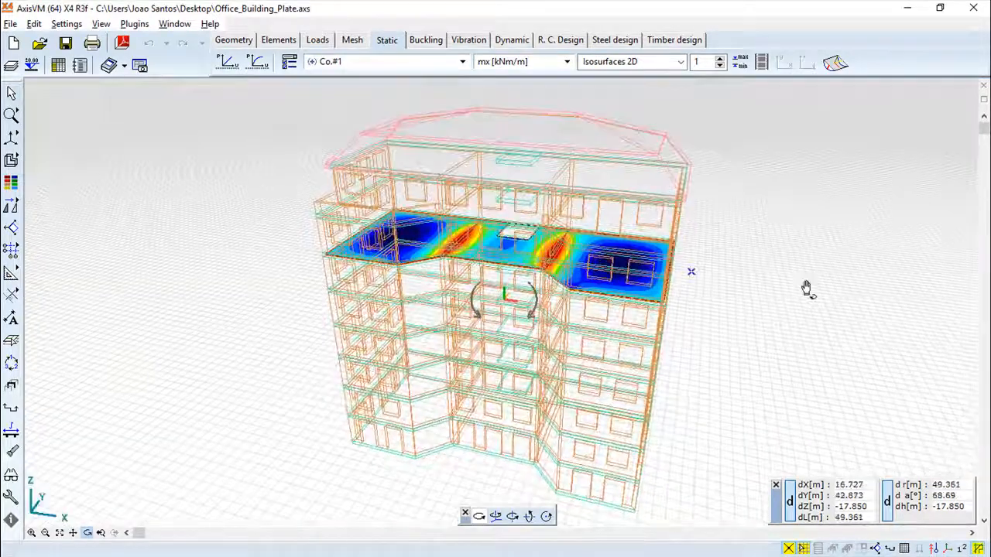
{"action": "scroll", "coordinate": [560, 351], "scroll_direction": "up", "scroll_amount": 4}
{"action": "scroll", "coordinate": [555, 347], "scroll_direction": "down", "scroll_amount": 2}
{"action": "middle_click_drag", "start_coordinate": [565, 336], "coordinate": [594, 406]}
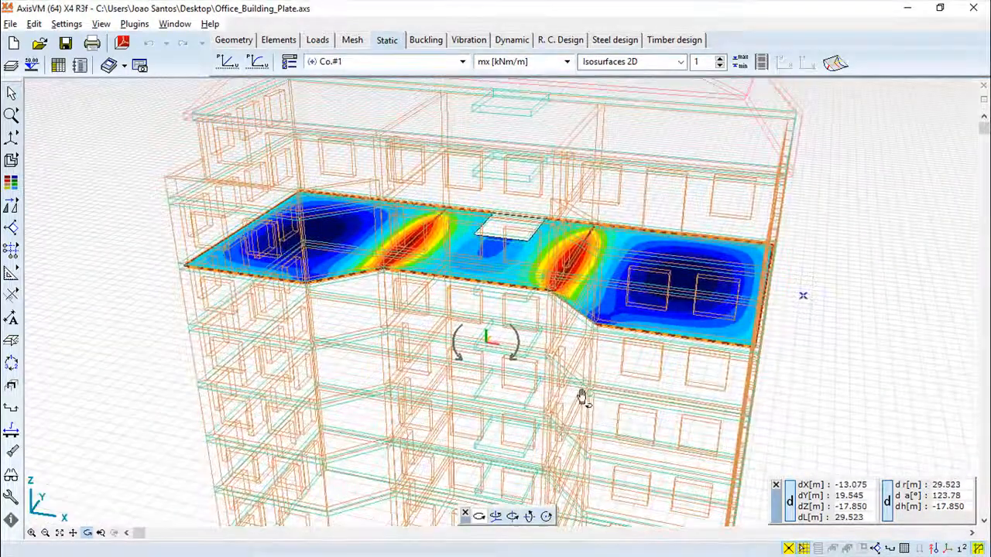
{"action": "key", "text": "Escape"}
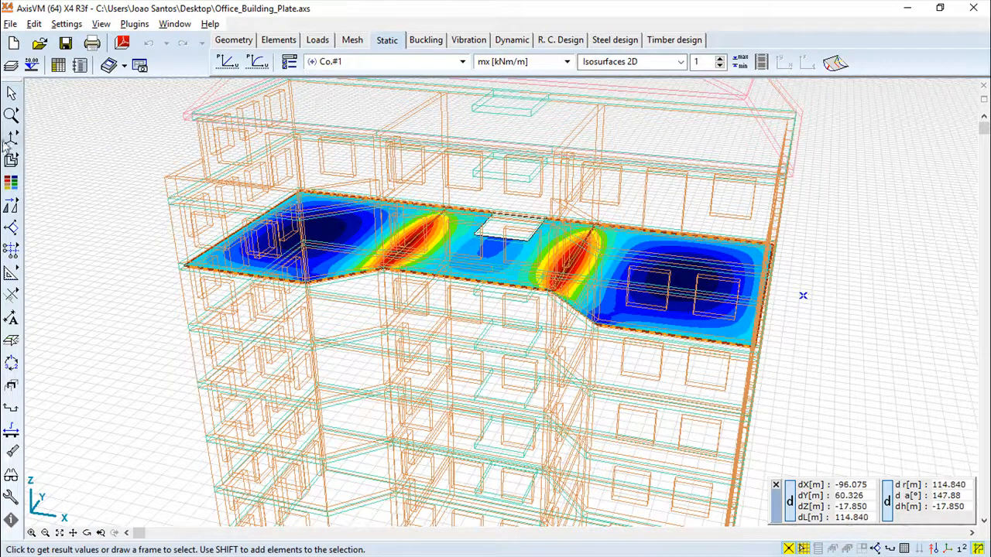
Open the overview of front, side, top and perspective views, and close it without choosing another view.
{"action": "left_click", "coordinate": [123, 141]}
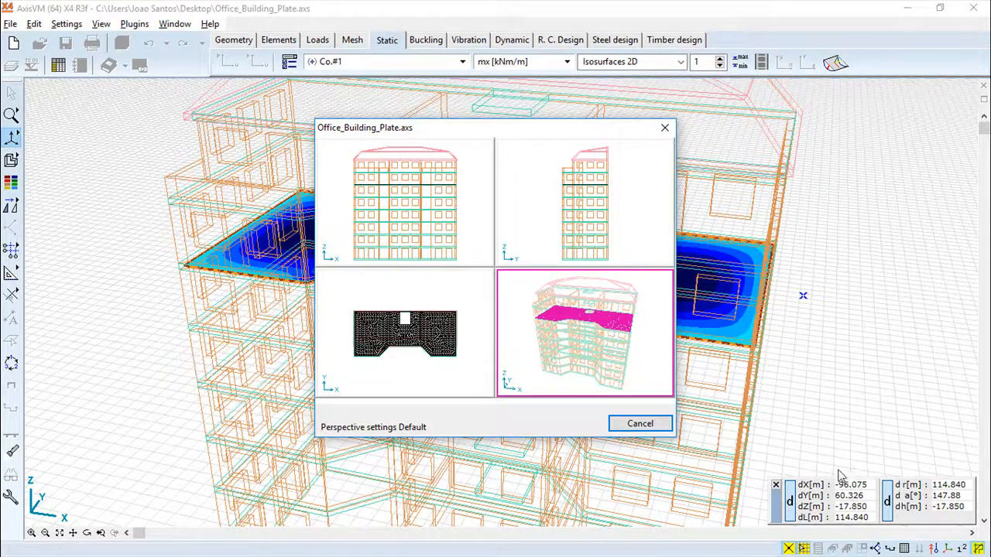
{"action": "left_click", "coordinate": [657, 428]}
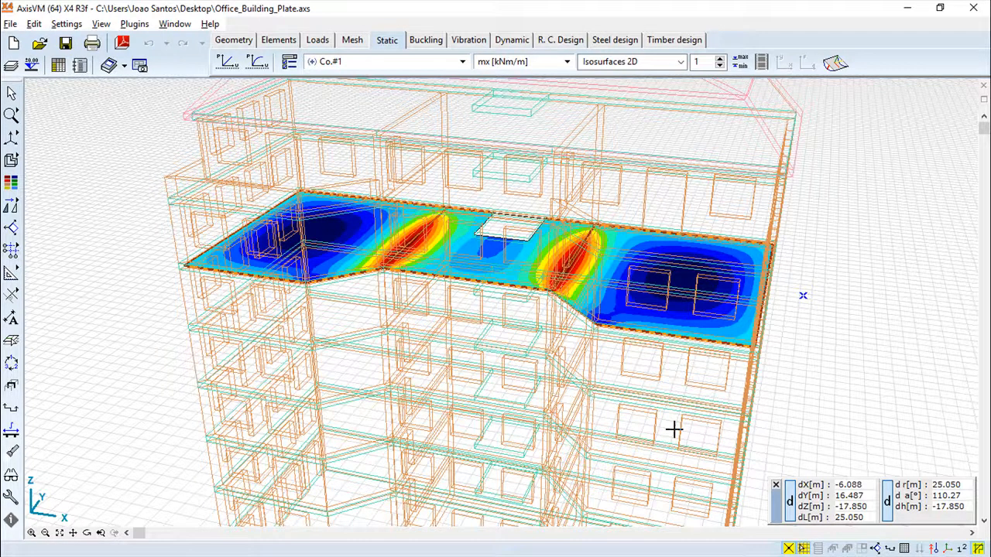
Compare the model's wireframe display with hidden line removal, and return to wireframe.
{"action": "mouse_move", "coordinate": [10, 161]}
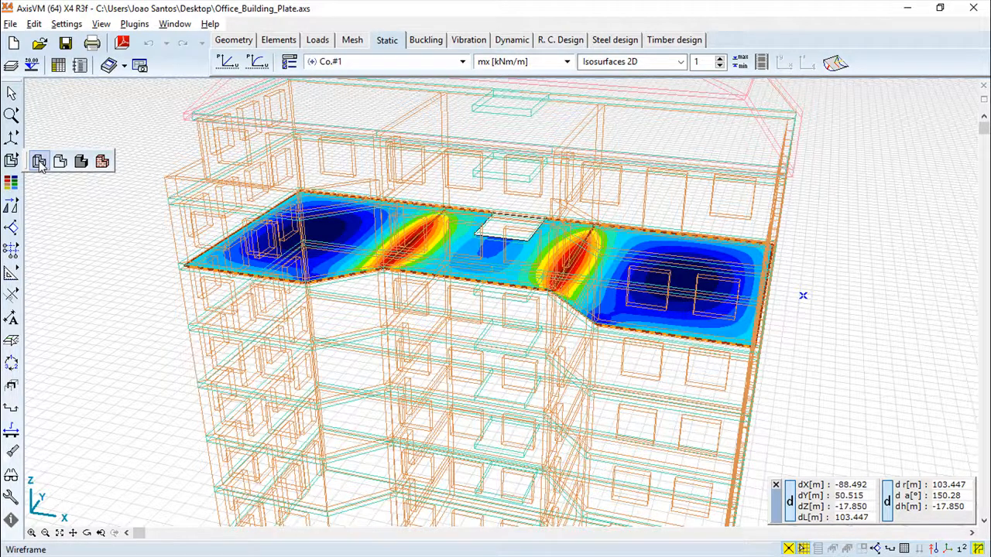
{"action": "left_click", "coordinate": [41, 163]}
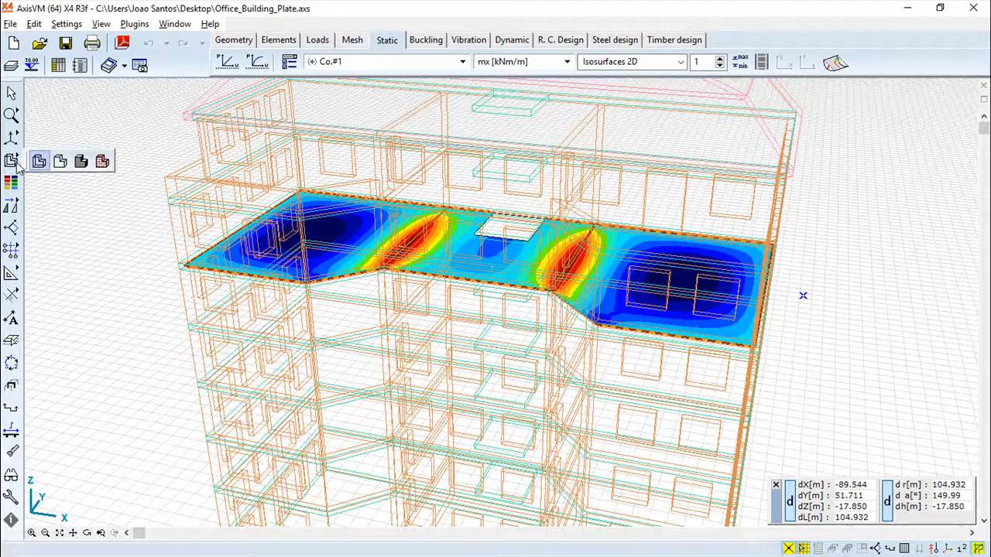
{"action": "left_click", "coordinate": [60, 164]}
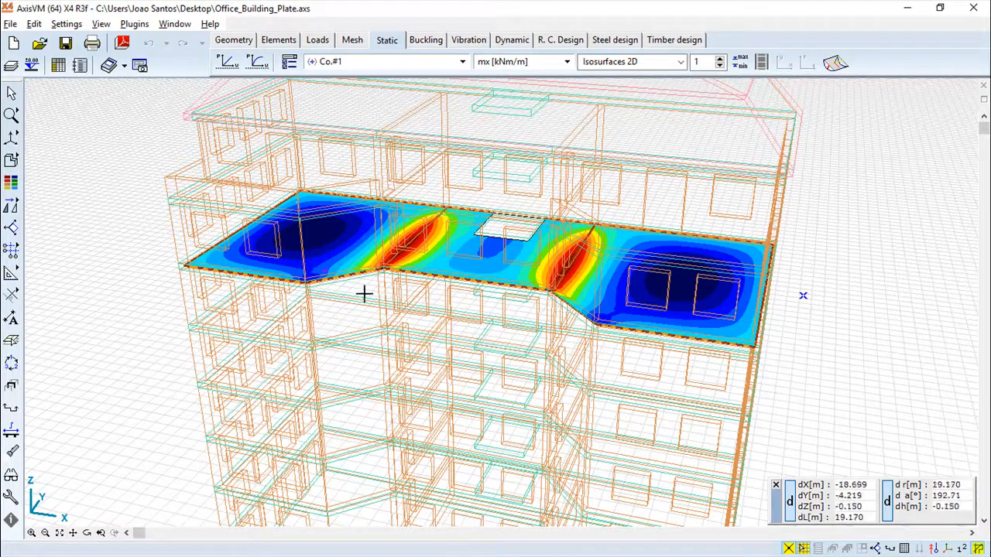
{"action": "scroll", "coordinate": [377, 380], "scroll_direction": "up", "scroll_amount": 2}
{"action": "scroll", "coordinate": [377, 380], "scroll_direction": "down", "scroll_amount": 2}
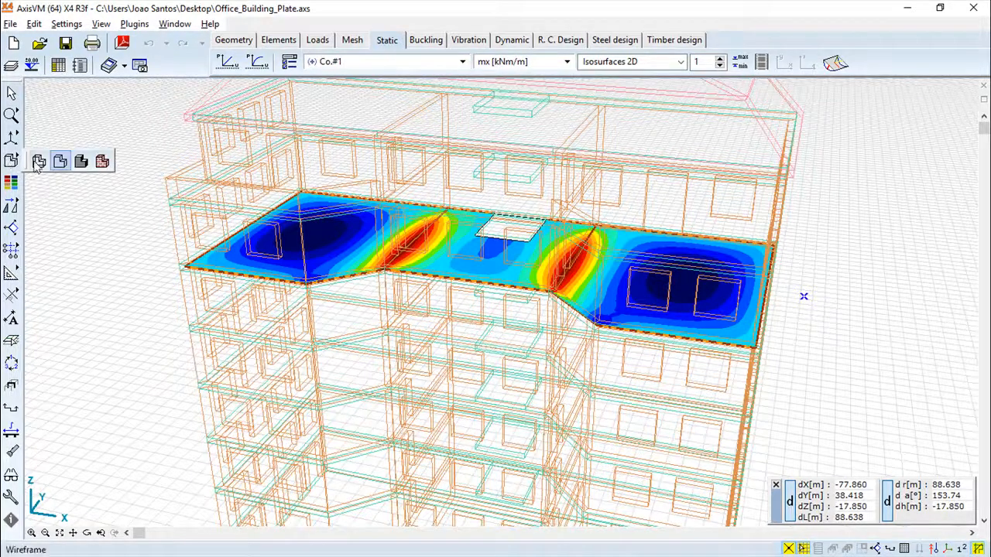
{"action": "left_click", "coordinate": [36, 161]}
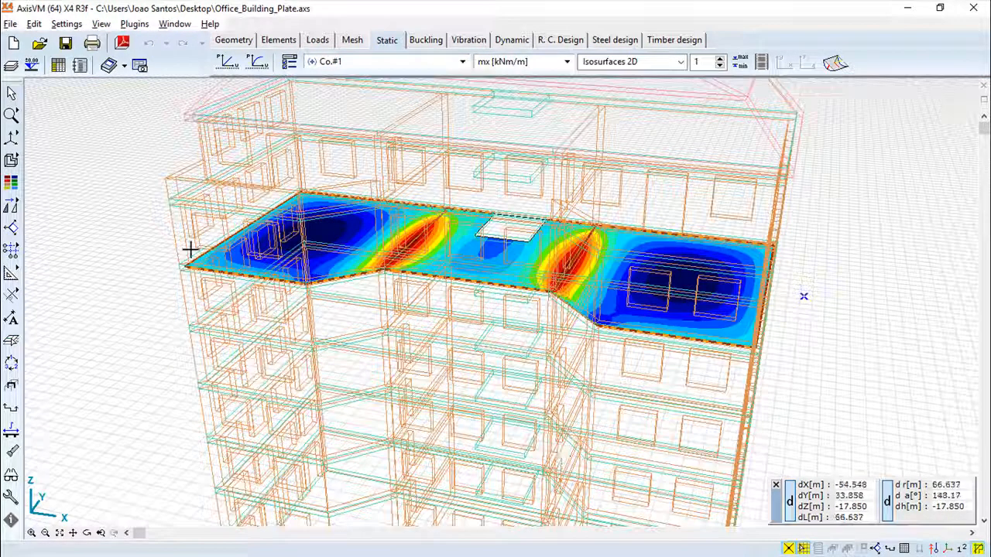
Switch the model to rendered display, and review the rendering options without changing them.
{"action": "mouse_move", "coordinate": [14, 158]}
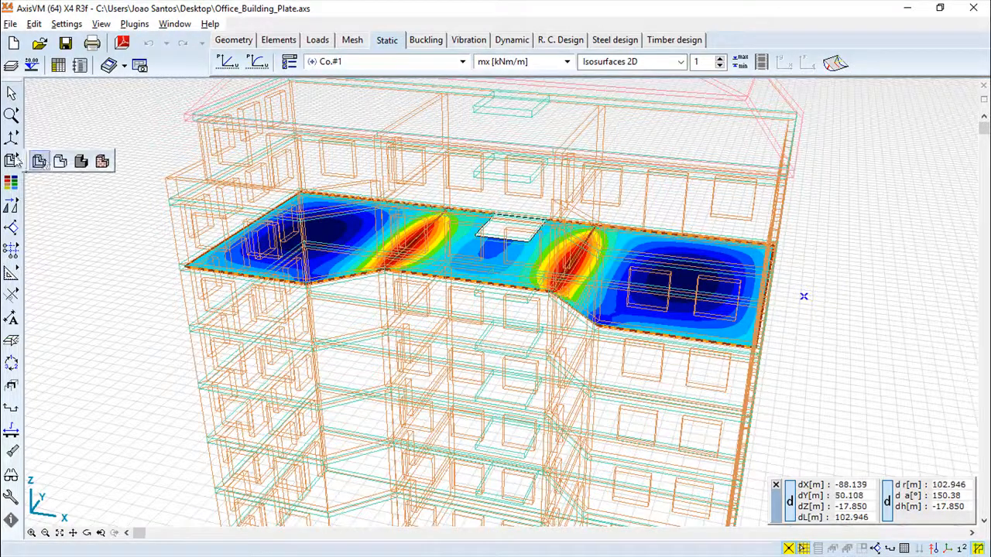
{"action": "left_click", "coordinate": [82, 162]}
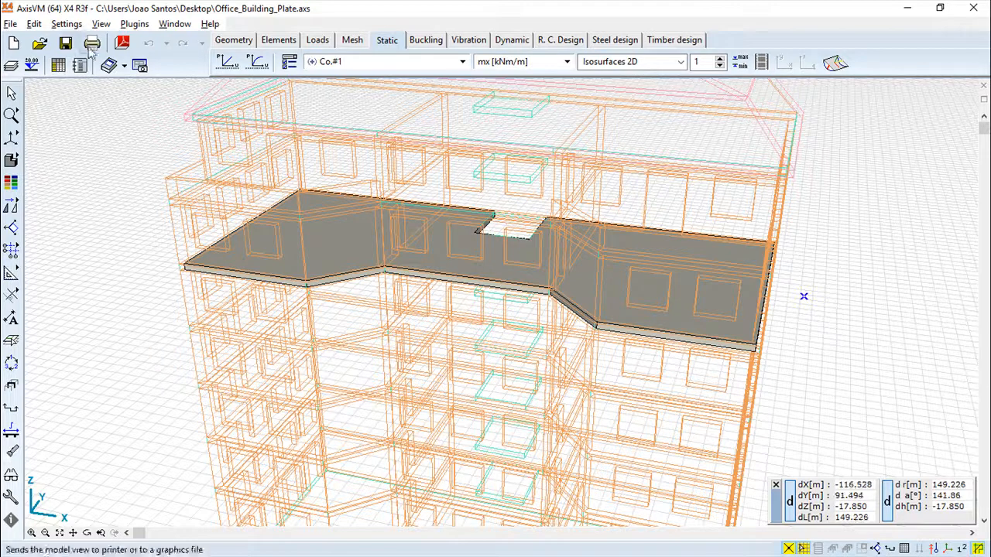
{"action": "left_click", "coordinate": [101, 25]}
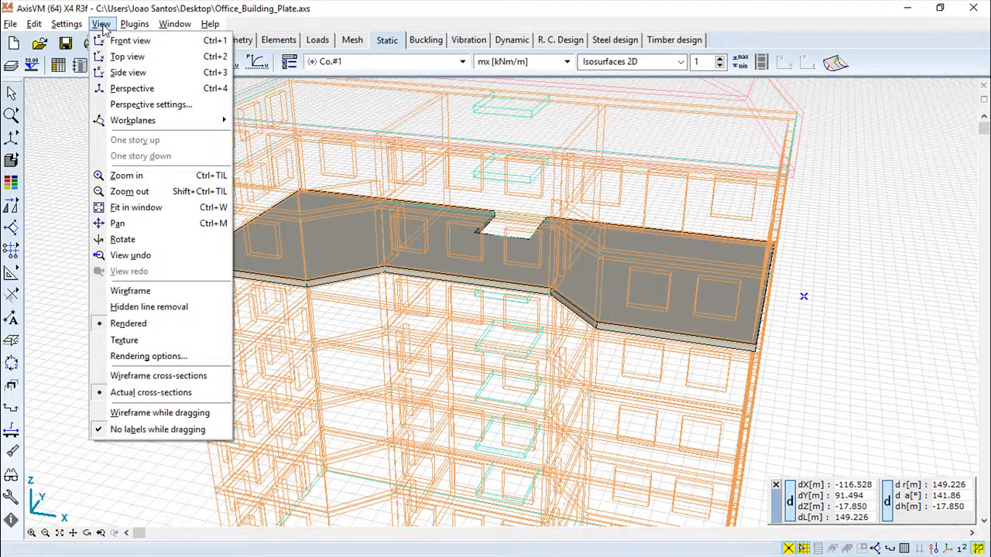
{"action": "left_click", "coordinate": [151, 358]}
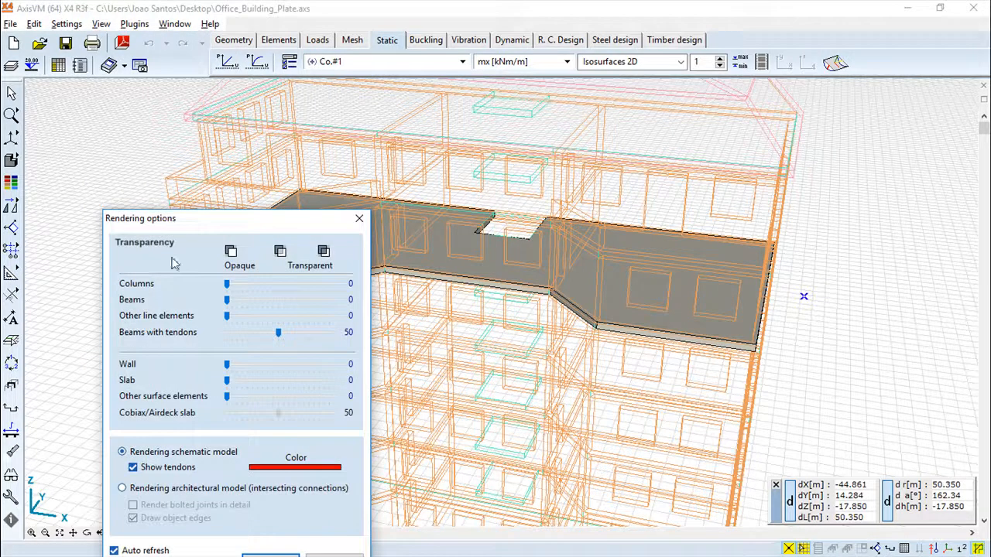
{"action": "left_click_drag", "start_coordinate": [199, 222], "coordinate": [250, 157]}
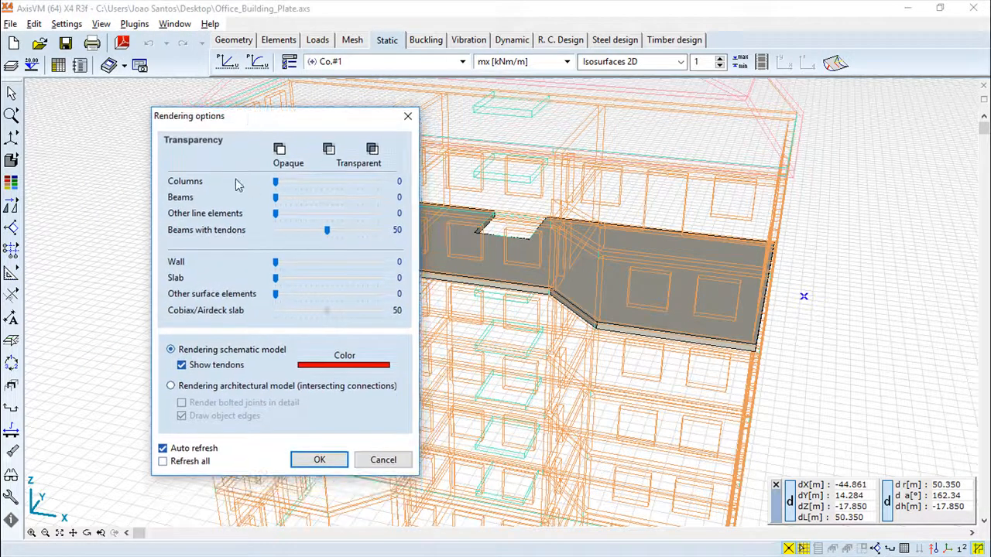
{"action": "left_click_drag", "start_coordinate": [271, 130], "coordinate": [218, 131]}
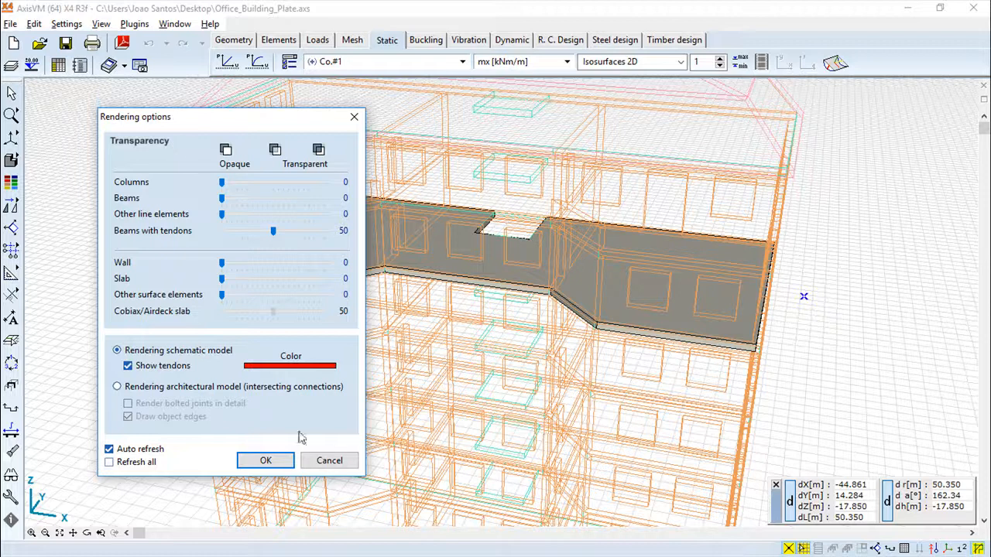
{"action": "left_click", "coordinate": [329, 461]}
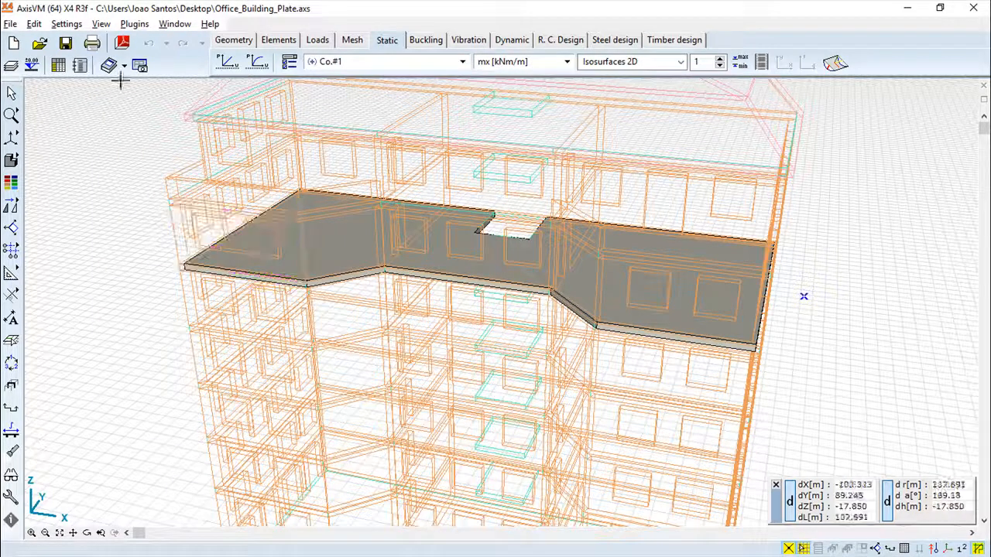
Try the texture display on the model, and return to rendered display.
{"action": "mouse_move", "coordinate": [14, 163]}
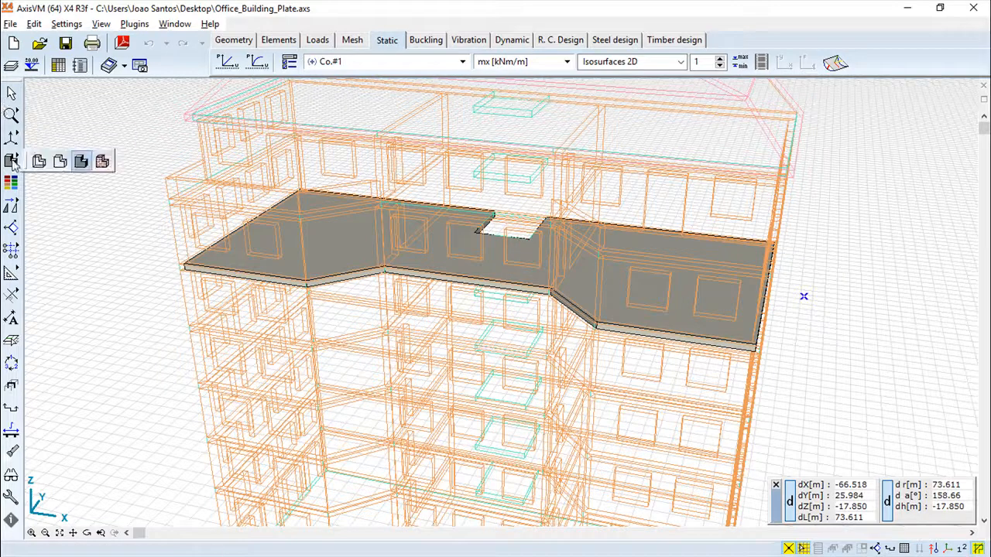
{"action": "left_click", "coordinate": [104, 162]}
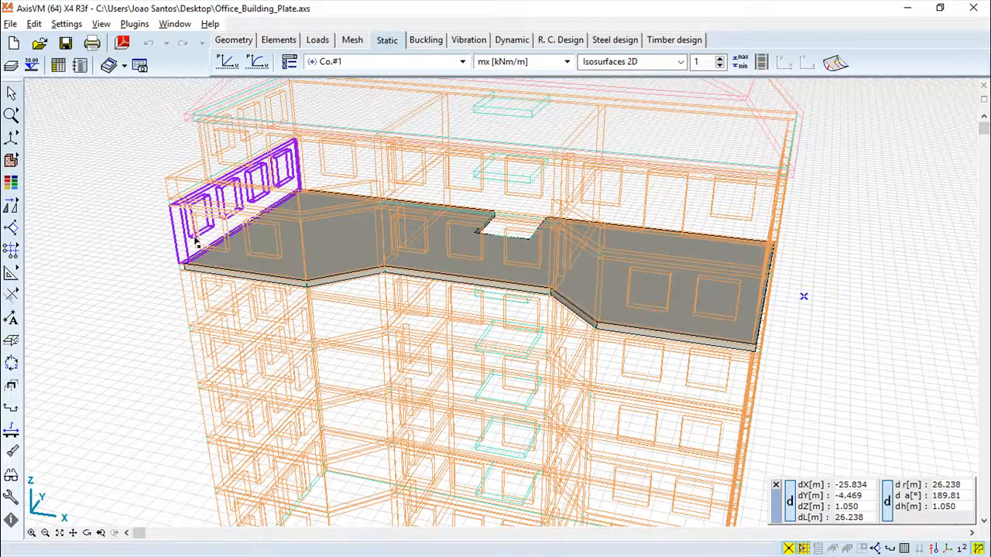
{"action": "mouse_move", "coordinate": [16, 158]}
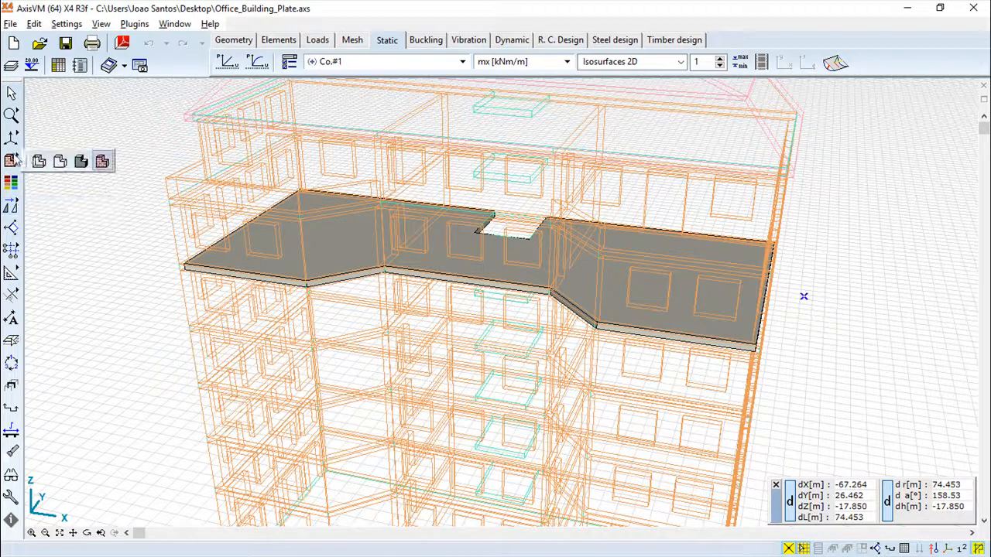
{"action": "left_click", "coordinate": [81, 161]}
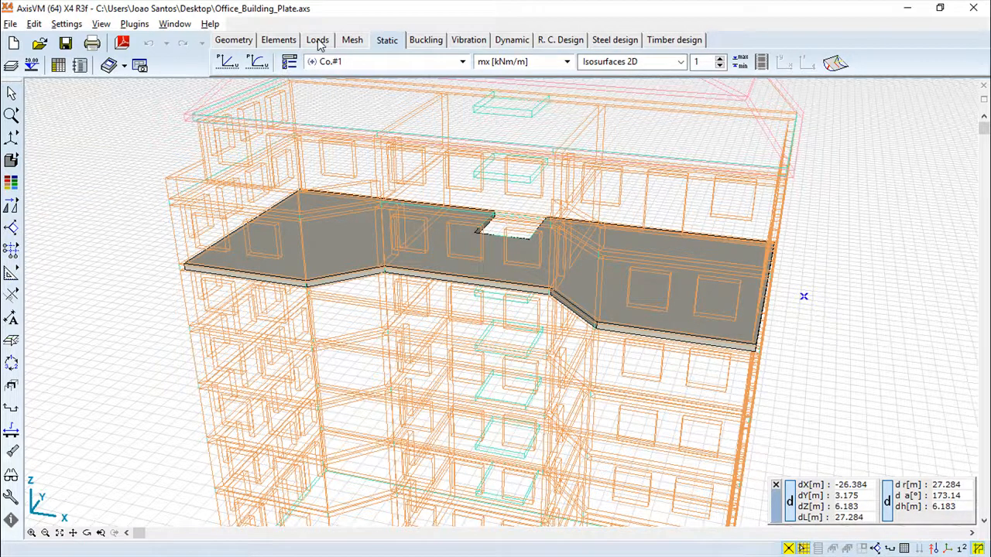
Start drawing a shell wall directly and set its material to GL 24h from the Eurocode material library.
{"action": "left_click", "coordinate": [279, 40]}
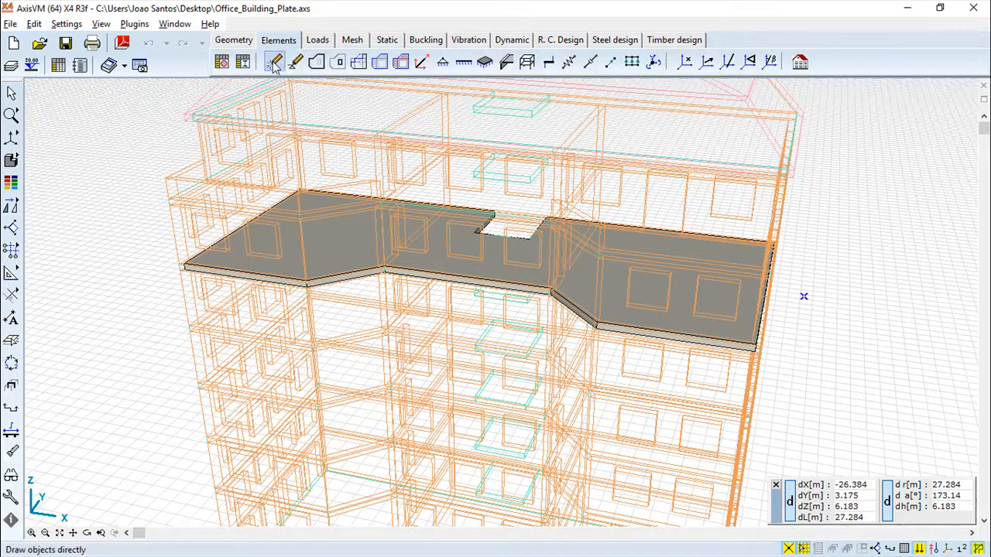
{"action": "left_click", "coordinate": [276, 62]}
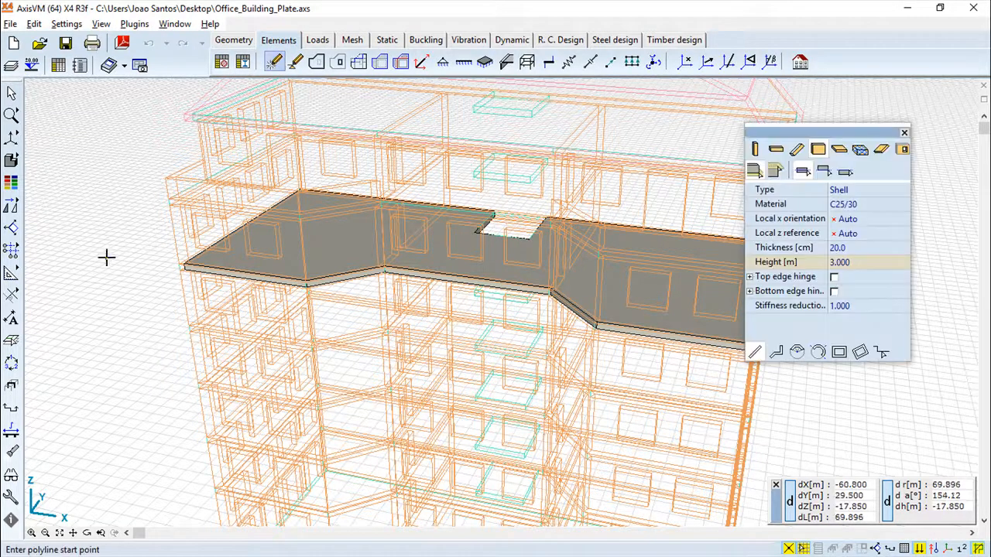
{"action": "left_click", "coordinate": [818, 149]}
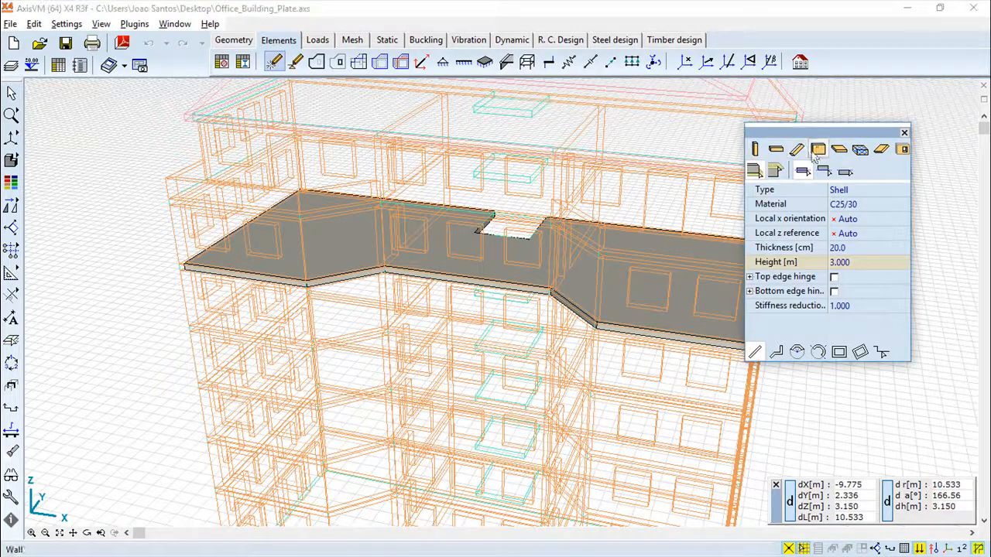
{"action": "left_click", "coordinate": [864, 204]}
{"action": "left_click", "coordinate": [876, 204]}
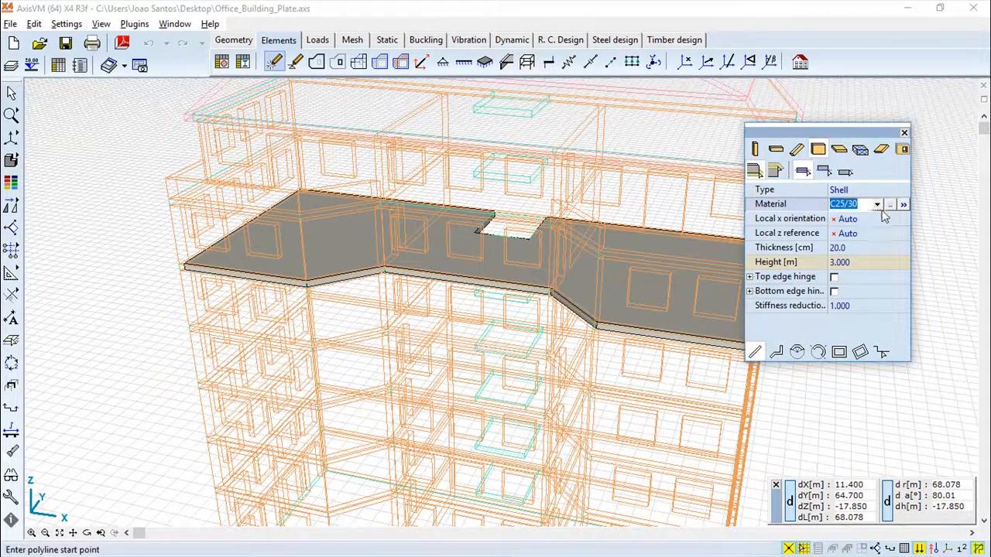
{"action": "left_click", "coordinate": [904, 206]}
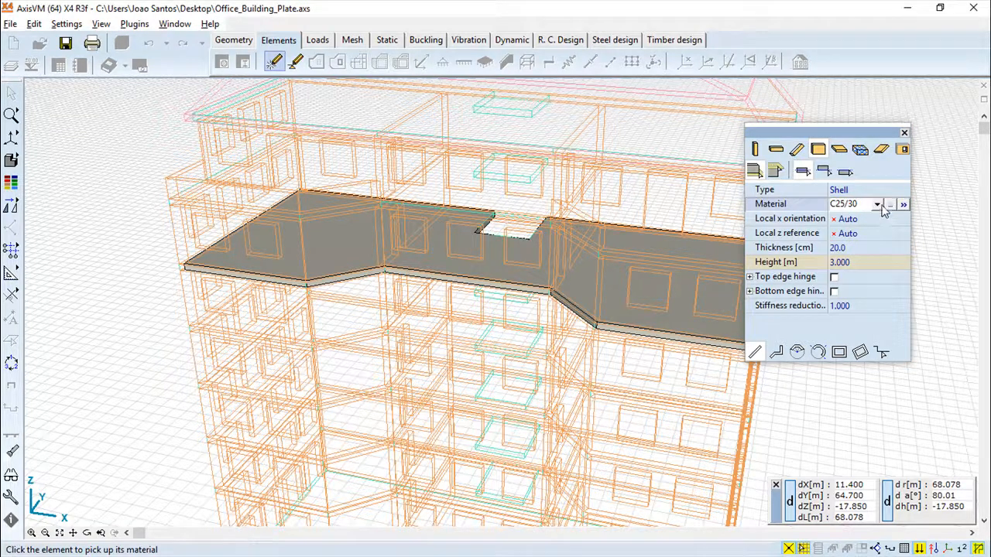
{"action": "left_click", "coordinate": [878, 206]}
{"action": "left_click", "coordinate": [890, 204]}
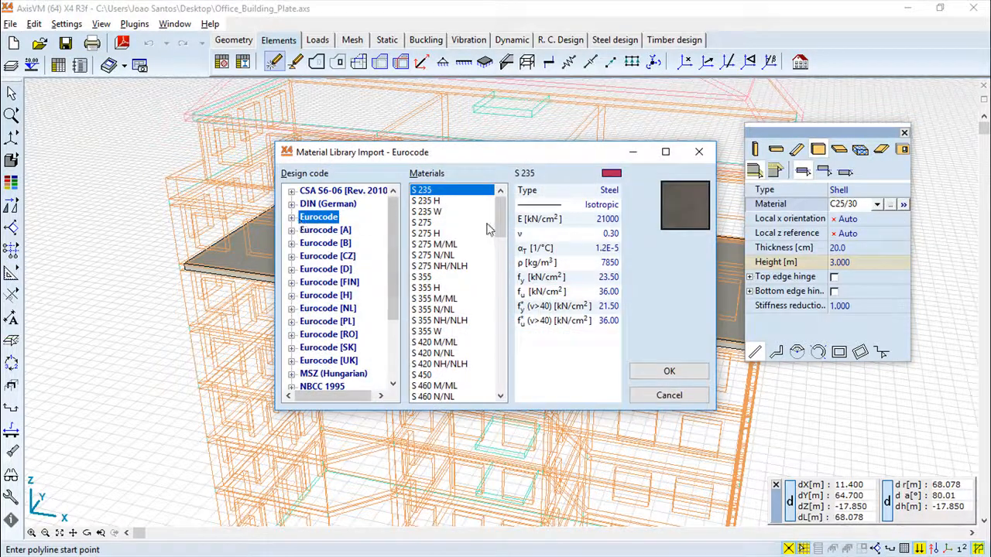
{"action": "left_click_drag", "start_coordinate": [499, 231], "coordinate": [507, 347]}
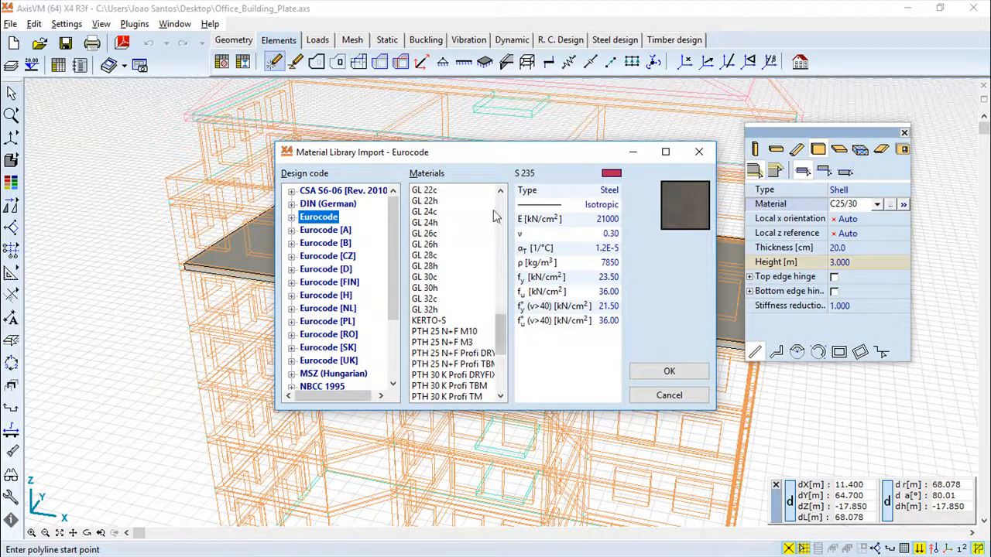
{"action": "left_click", "coordinate": [429, 223]}
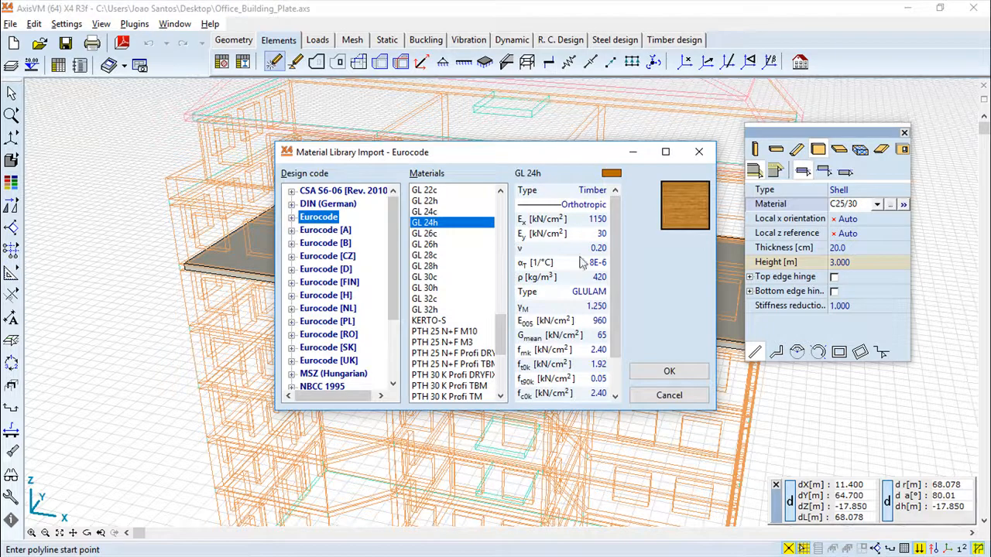
{"action": "left_click", "coordinate": [669, 371]}
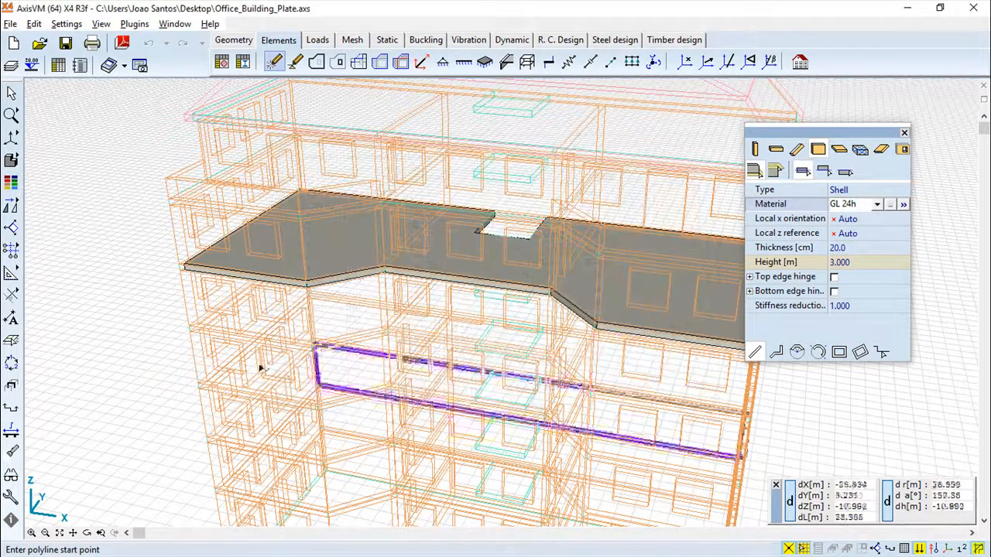
Draw a 3 m high wall about 10.2 m long on the open grid beside the building.
{"action": "left_click", "coordinate": [75, 328]}
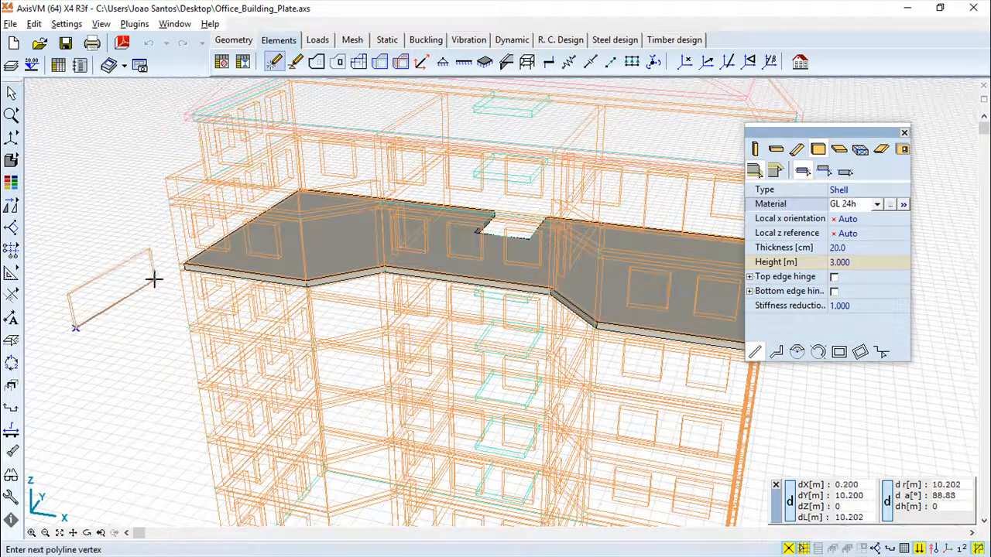
{"action": "left_click", "coordinate": [154, 278]}
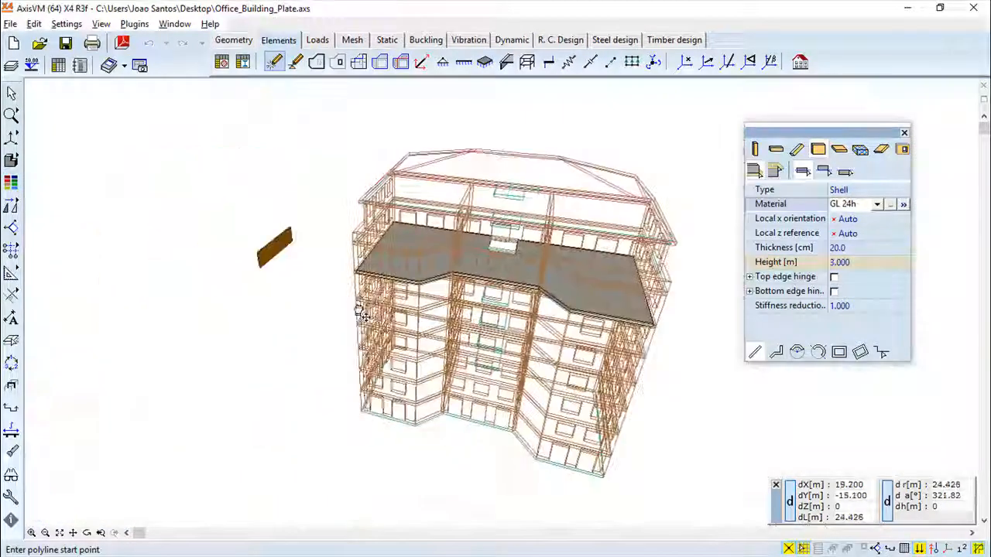
{"action": "key", "text": "Escape"}
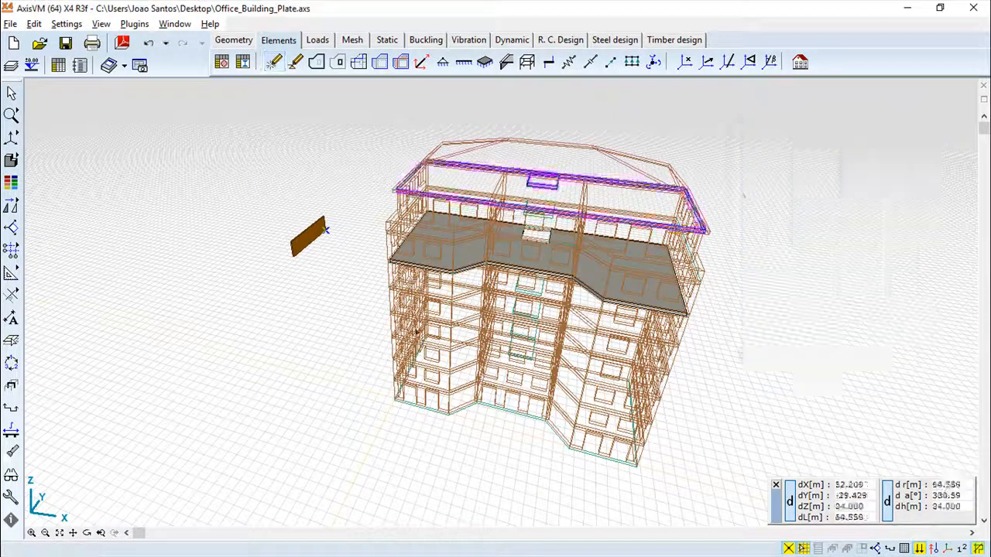
Examine the new timber wall beside the building from different angles and distances in rendered display.
{"action": "left_click_drag", "start_coordinate": [375, 311], "coordinate": [144, 528]}
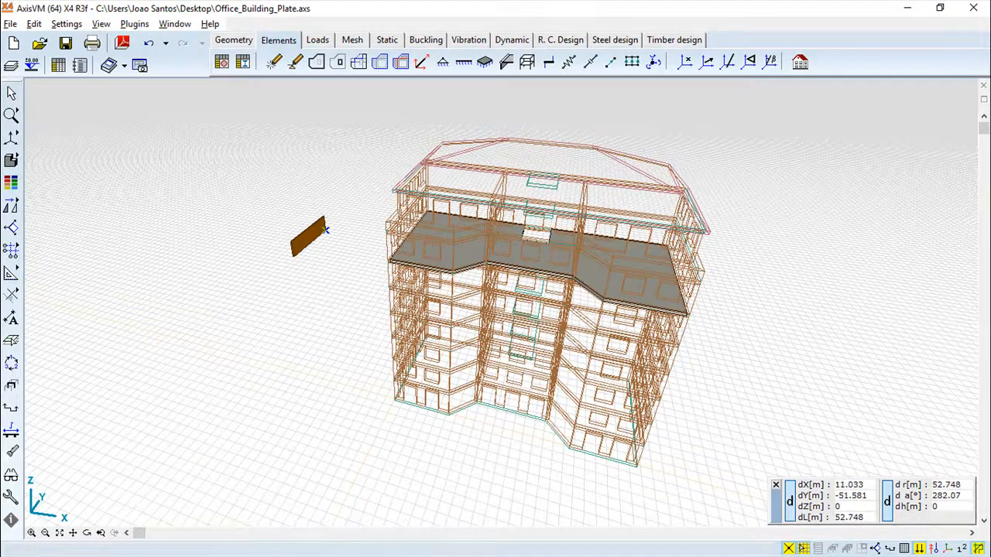
{"action": "left_click", "coordinate": [87, 533]}
{"action": "left_click_drag", "start_coordinate": [252, 463], "coordinate": [349, 326]}
{"action": "scroll", "coordinate": [349, 310], "scroll_direction": "up", "scroll_amount": 8}
{"action": "middle_click_drag", "start_coordinate": [347, 292], "coordinate": [464, 485]}
{"action": "scroll", "coordinate": [421, 343], "scroll_direction": "up", "scroll_amount": 3}
{"action": "middle_click_drag", "start_coordinate": [392, 310], "coordinate": [468, 467]}
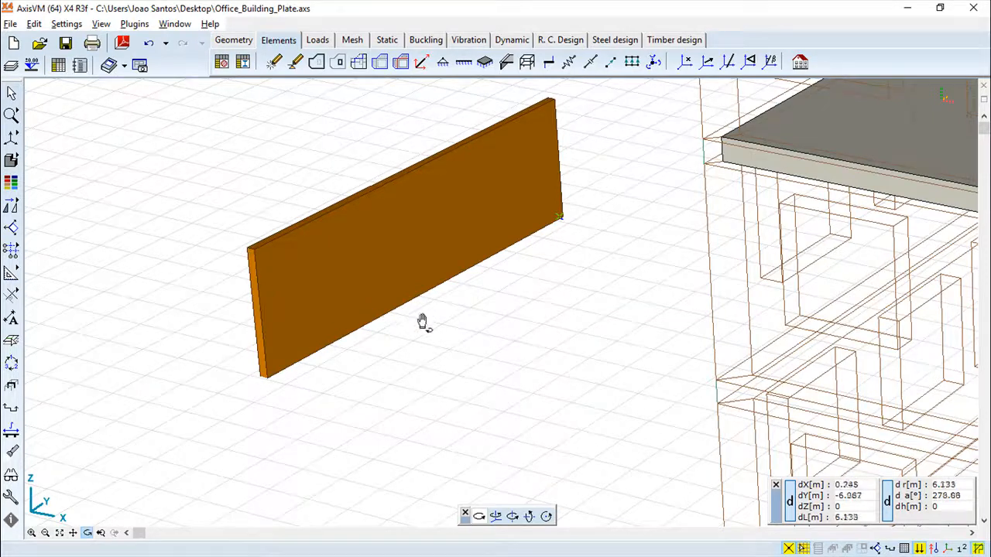
{"action": "scroll", "coordinate": [434, 319], "scroll_direction": "down", "scroll_amount": 4}
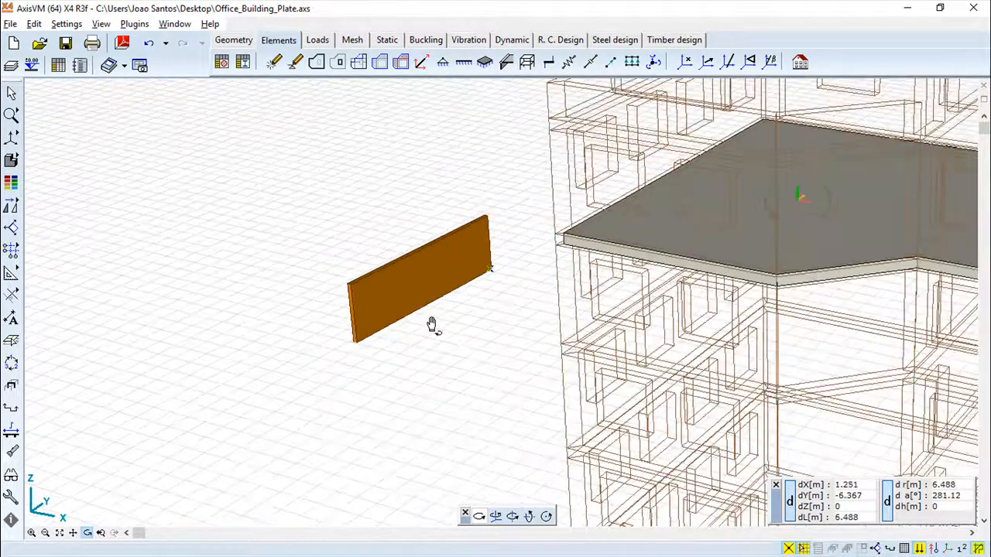
{"action": "middle_click_drag", "start_coordinate": [438, 328], "coordinate": [283, 270]}
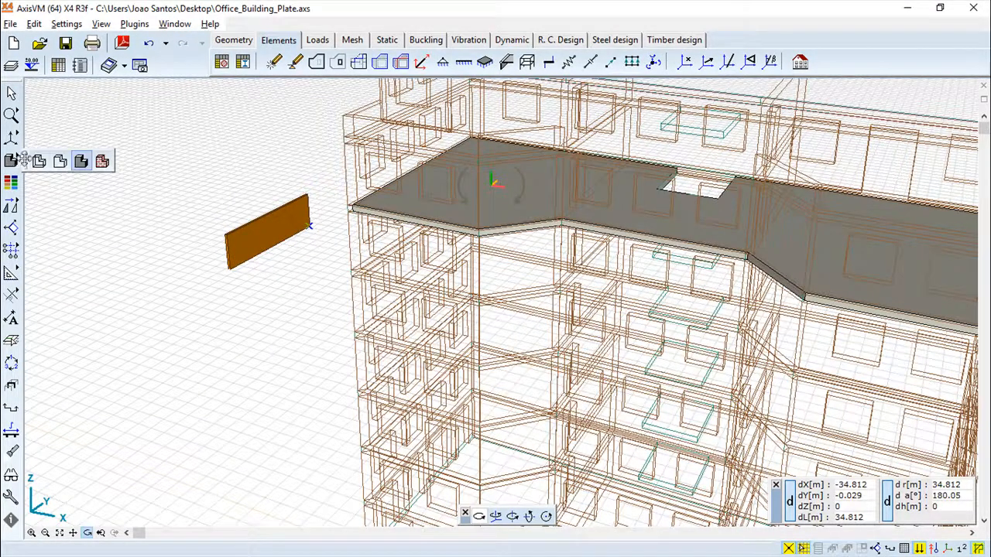
Switch the model to wireframe display and compare the outline of the new wall with the building.
{"action": "left_click", "coordinate": [39, 160]}
{"action": "scroll", "coordinate": [205, 248], "scroll_direction": "up", "scroll_amount": 2}
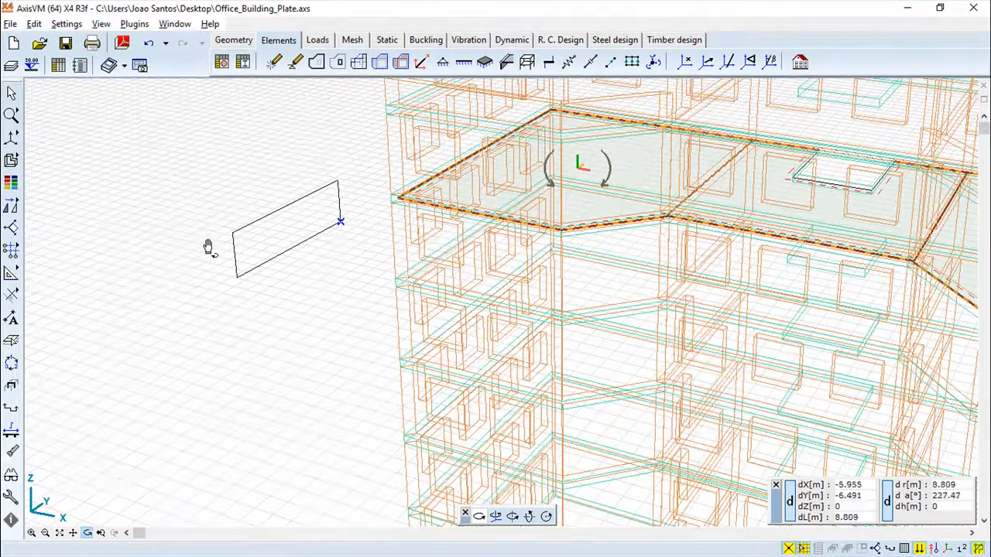
{"action": "scroll", "coordinate": [210, 252], "scroll_direction": "down", "scroll_amount": 3}
{"action": "middle_click_drag", "start_coordinate": [416, 262], "coordinate": [354, 265]}
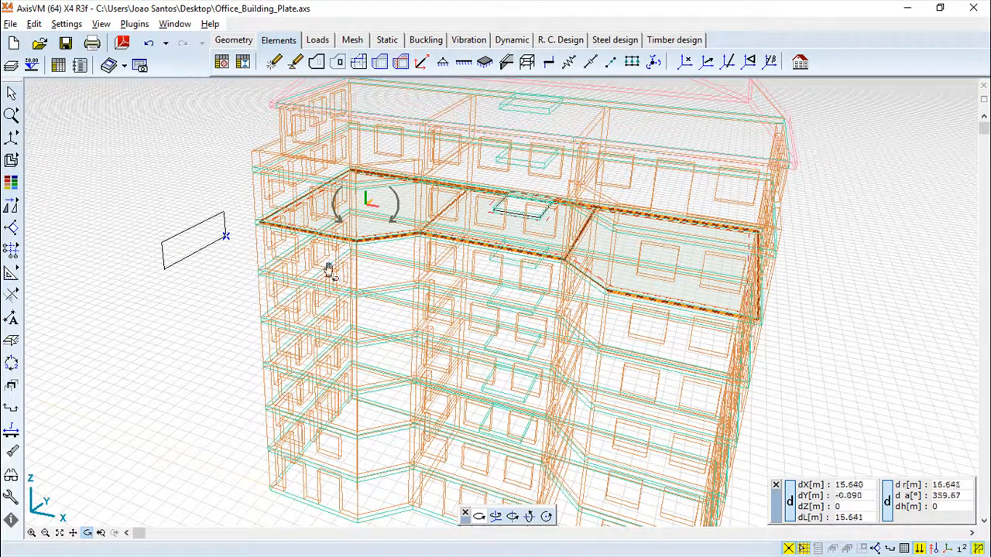
{"action": "mouse_move", "coordinate": [14, 164]}
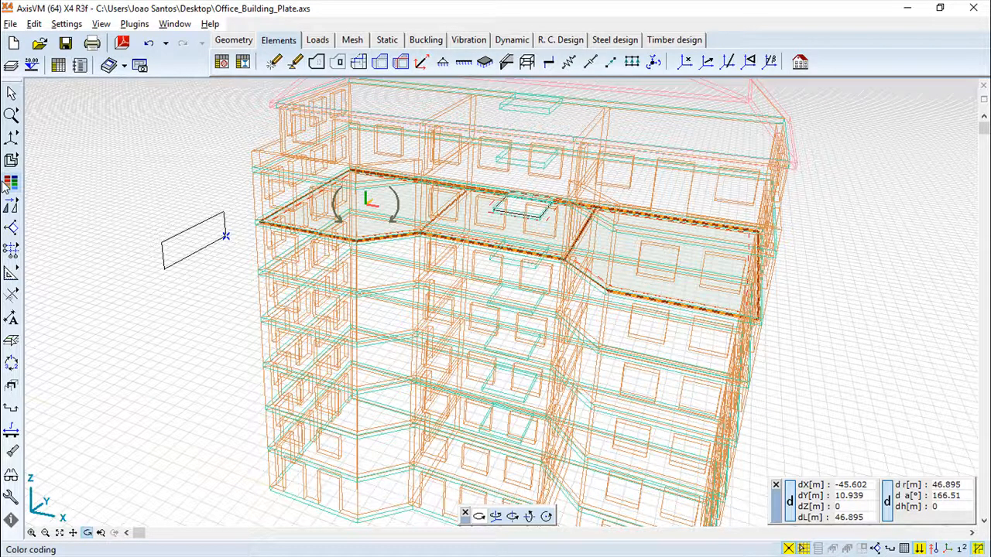
Open the color coding for rendered line elements, try coding by Type, and set it to Architectural type.
{"action": "left_click", "coordinate": [11, 182]}
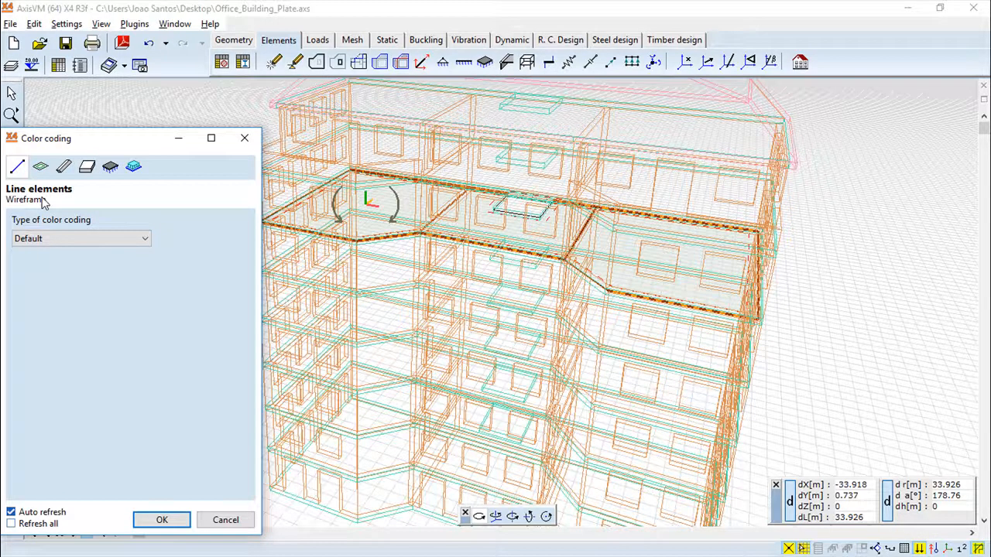
{"action": "left_click", "coordinate": [63, 167]}
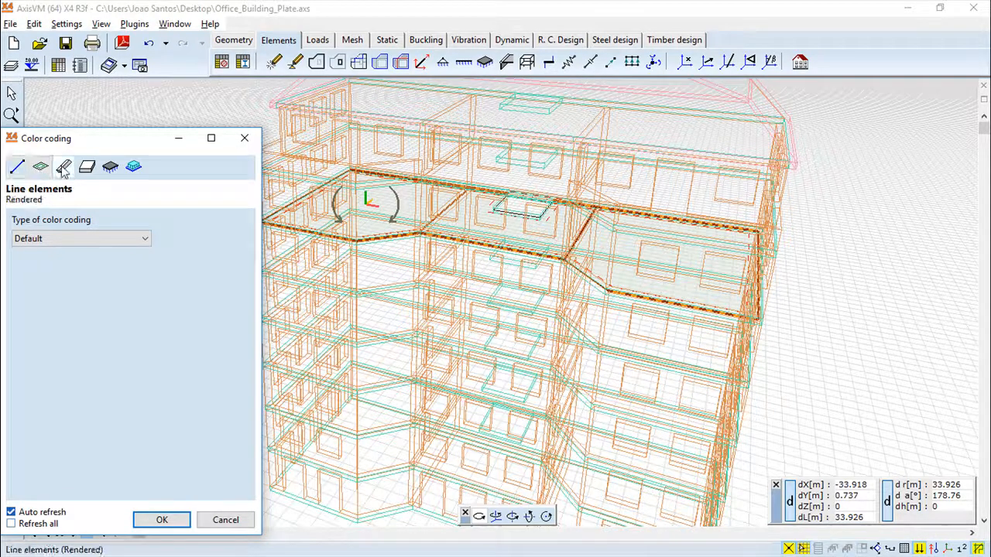
{"action": "left_click_drag", "start_coordinate": [133, 139], "coordinate": [194, 103]}
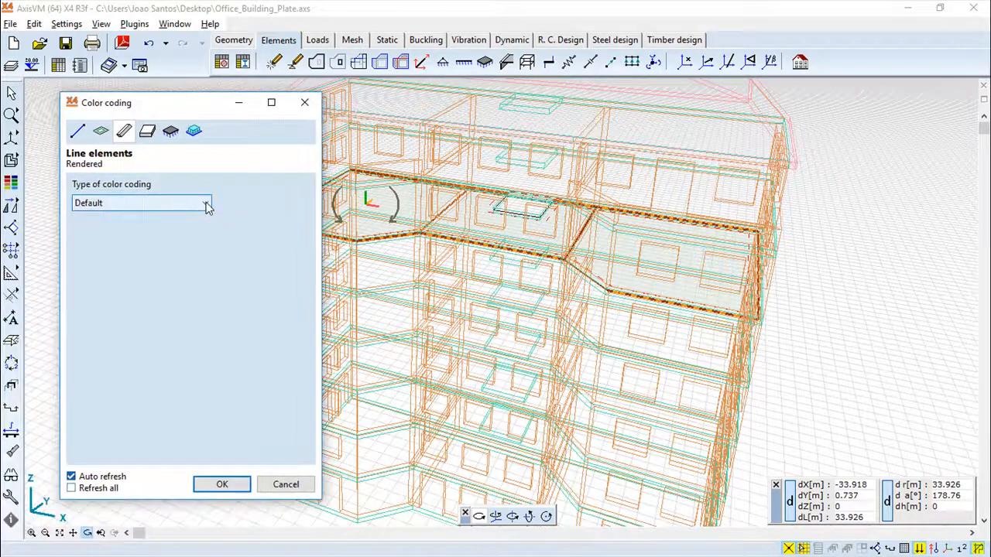
{"action": "left_click", "coordinate": [166, 203]}
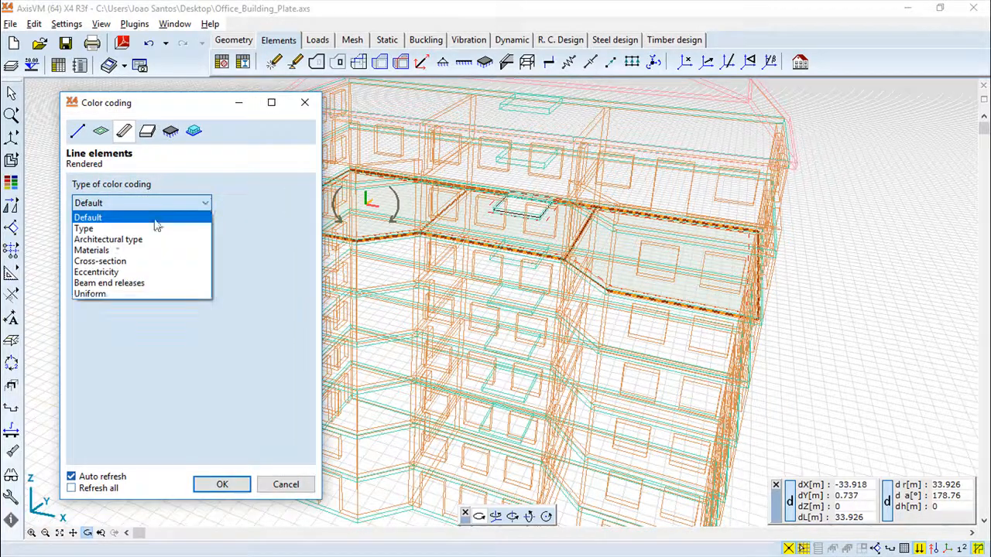
{"action": "left_click", "coordinate": [109, 230]}
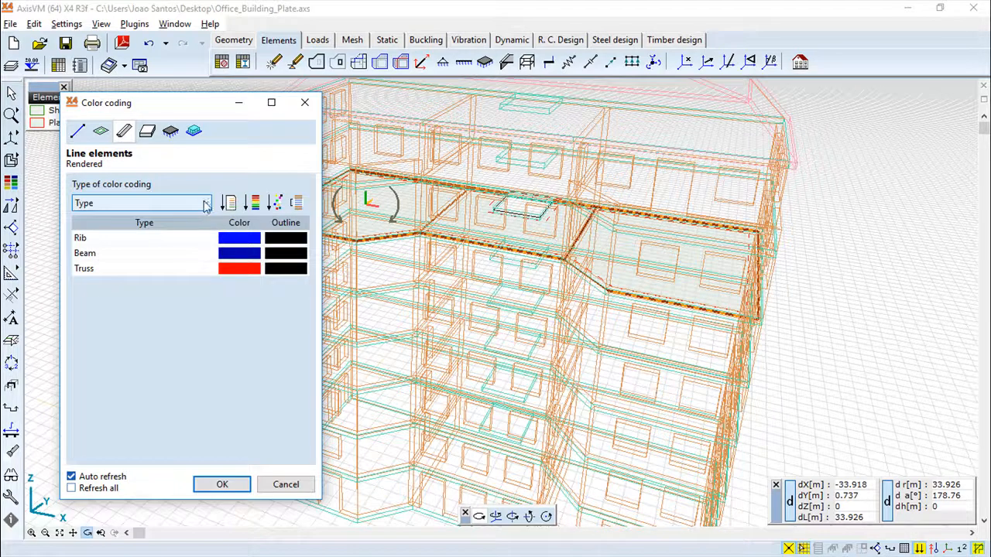
{"action": "left_click", "coordinate": [205, 202]}
{"action": "left_click", "coordinate": [115, 240]}
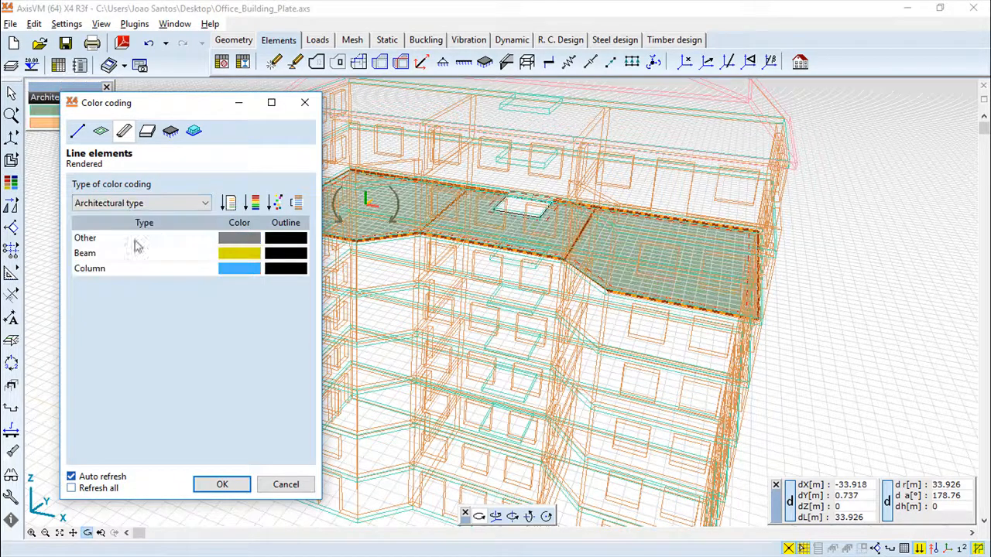
{"action": "left_click_drag", "start_coordinate": [196, 116], "coordinate": [162, 130]}
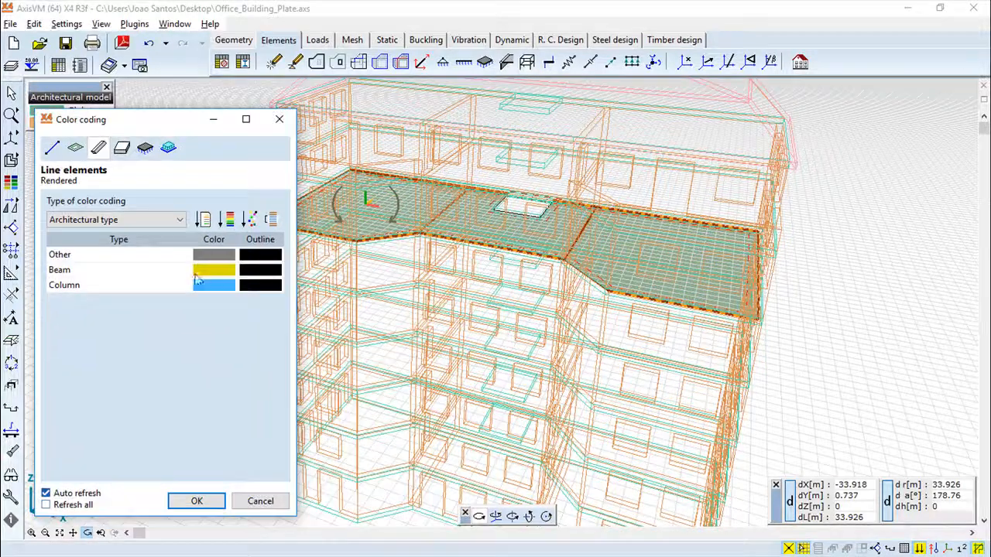
Try the Materials, Cross-section and Beam end releases color codings for rendered line elements, and return to Architectural type.
{"action": "left_click", "coordinate": [181, 221]}
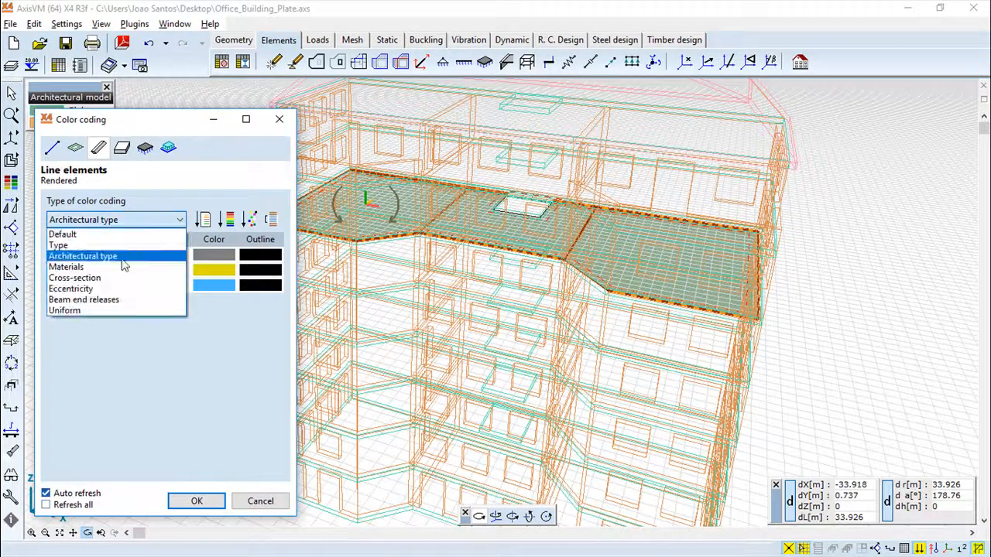
{"action": "left_click", "coordinate": [80, 264]}
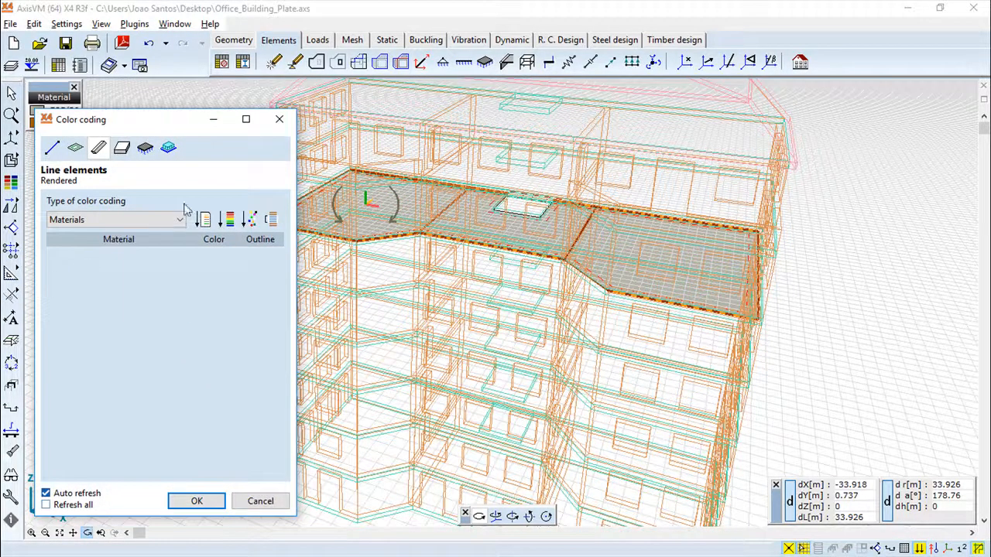
{"action": "left_click", "coordinate": [180, 220]}
{"action": "left_click", "coordinate": [100, 280]}
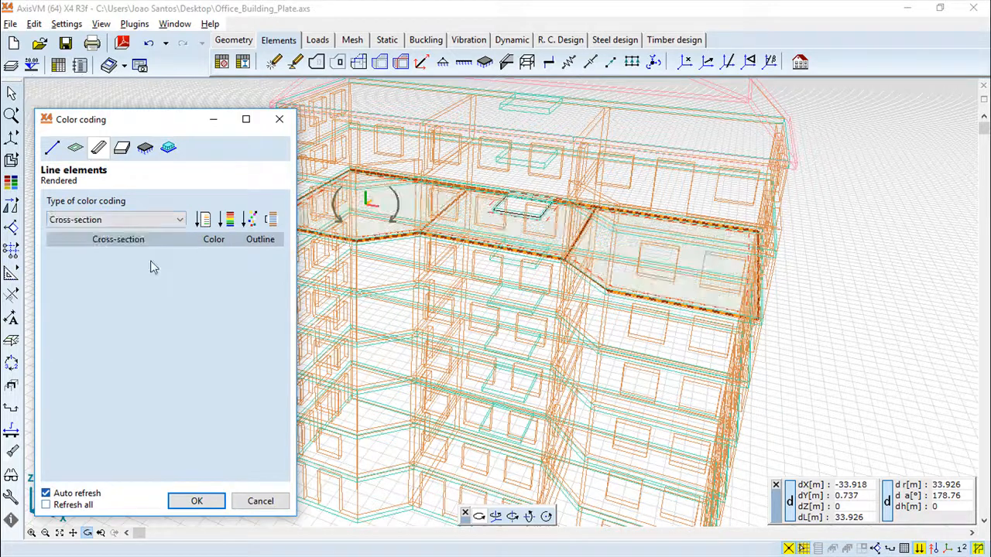
{"action": "left_click", "coordinate": [180, 220]}
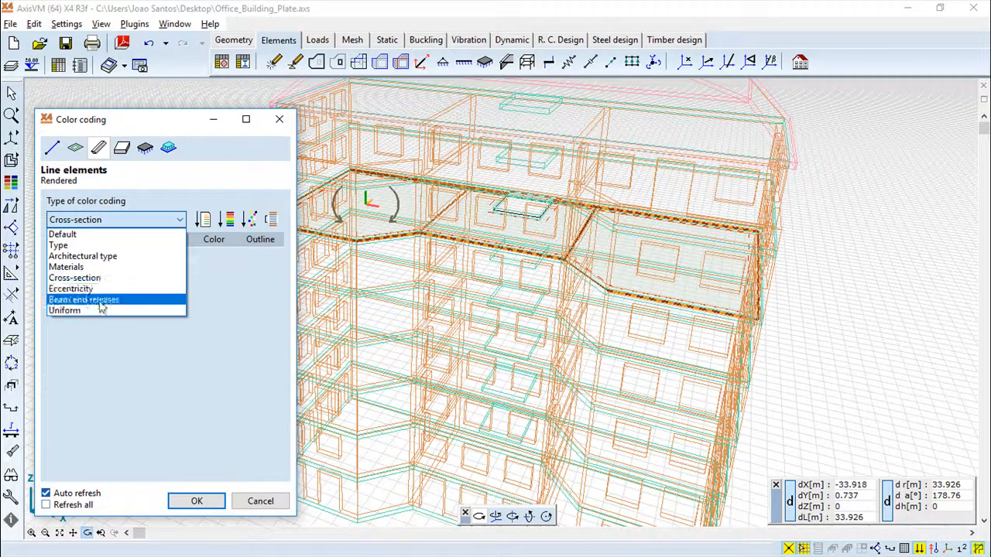
{"action": "left_click", "coordinate": [111, 301]}
{"action": "left_click", "coordinate": [180, 220]}
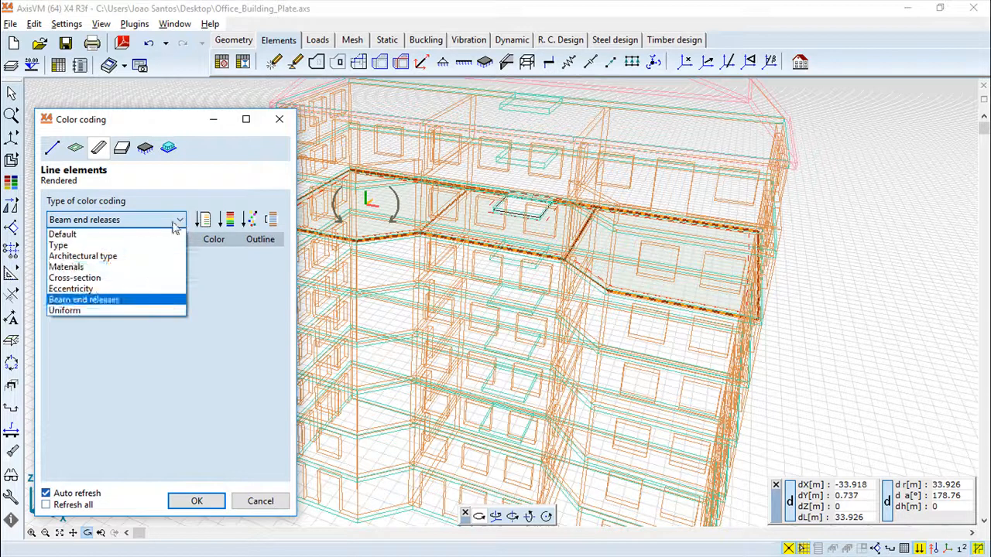
{"action": "left_click", "coordinate": [115, 257]}
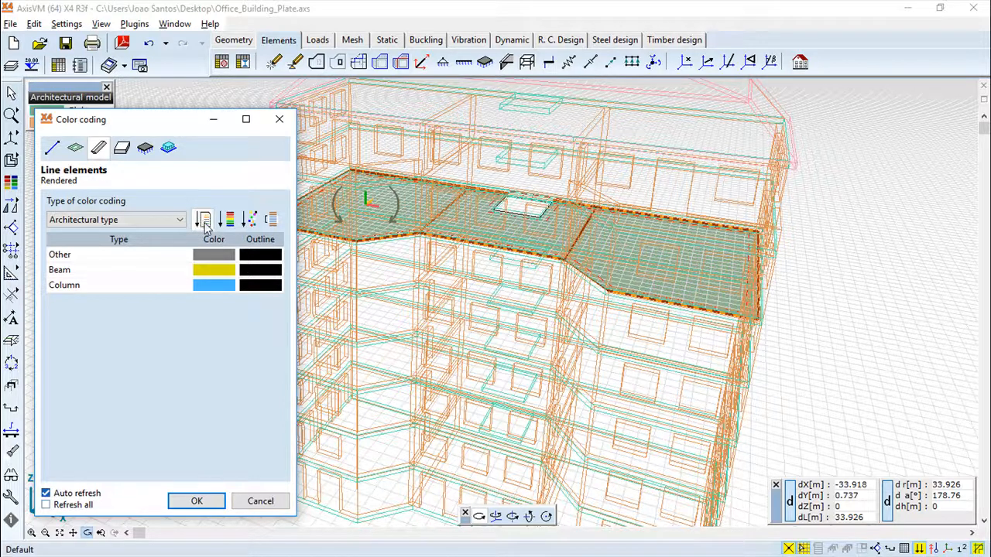
Recolor the architectural types with a longer-arc color gradient, moving its endpoints to the pink and violet areas of the color wheel.
{"action": "left_click", "coordinate": [230, 221]}
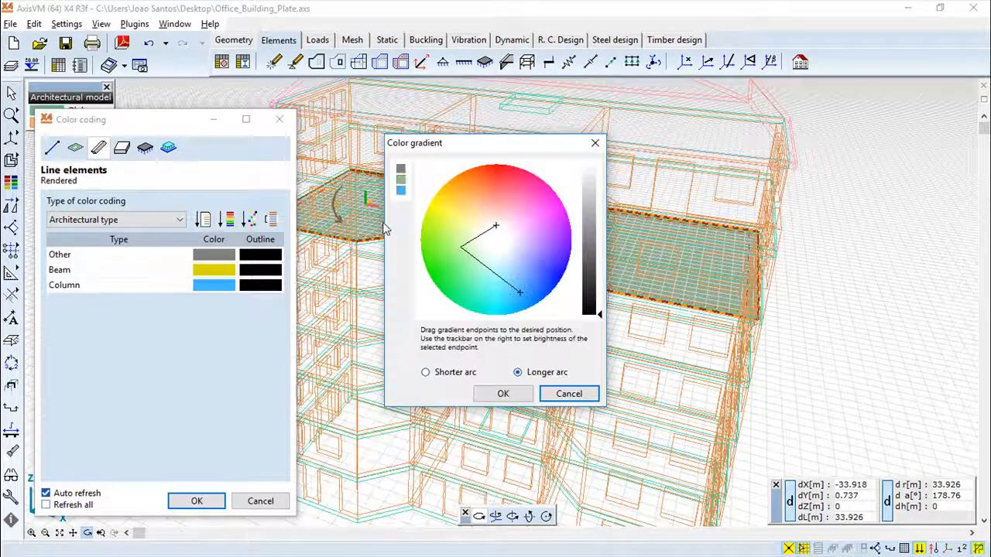
{"action": "left_click", "coordinate": [496, 224]}
{"action": "left_click_drag", "start_coordinate": [497, 224], "coordinate": [521, 206]}
{"action": "left_click_drag", "start_coordinate": [519, 292], "coordinate": [546, 248]}
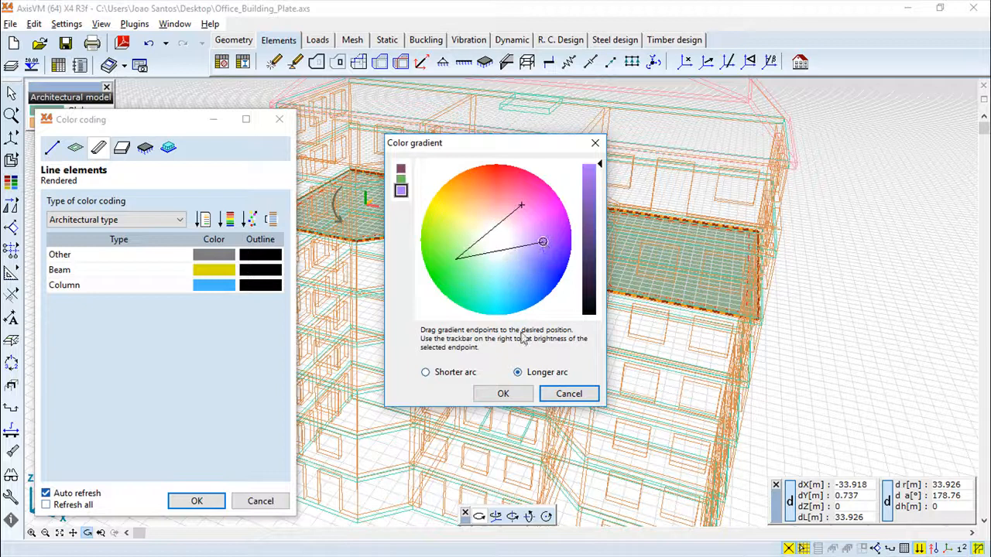
{"action": "left_click", "coordinate": [503, 394]}
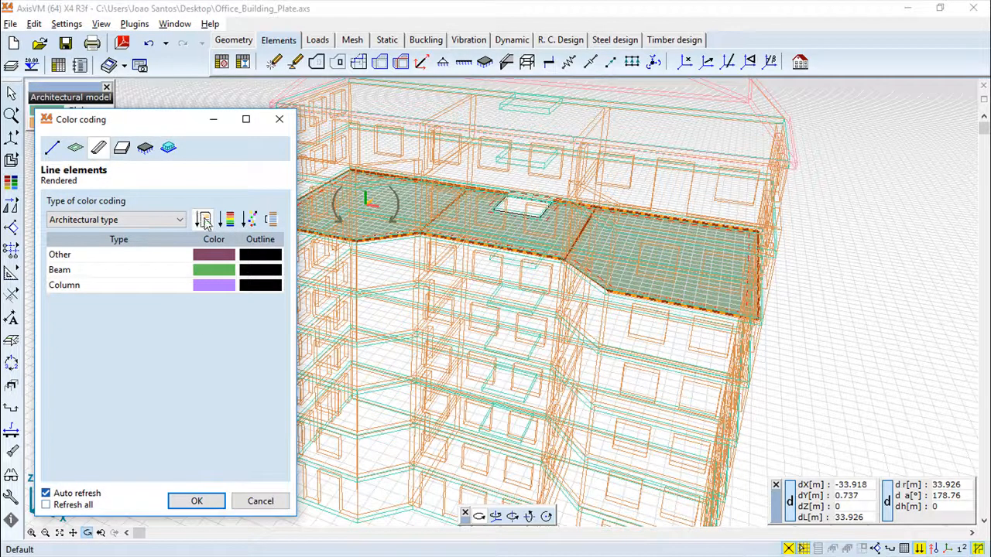
Restore the default colors of the architectural types, and try several random color assignments for them.
{"action": "left_click", "coordinate": [205, 220]}
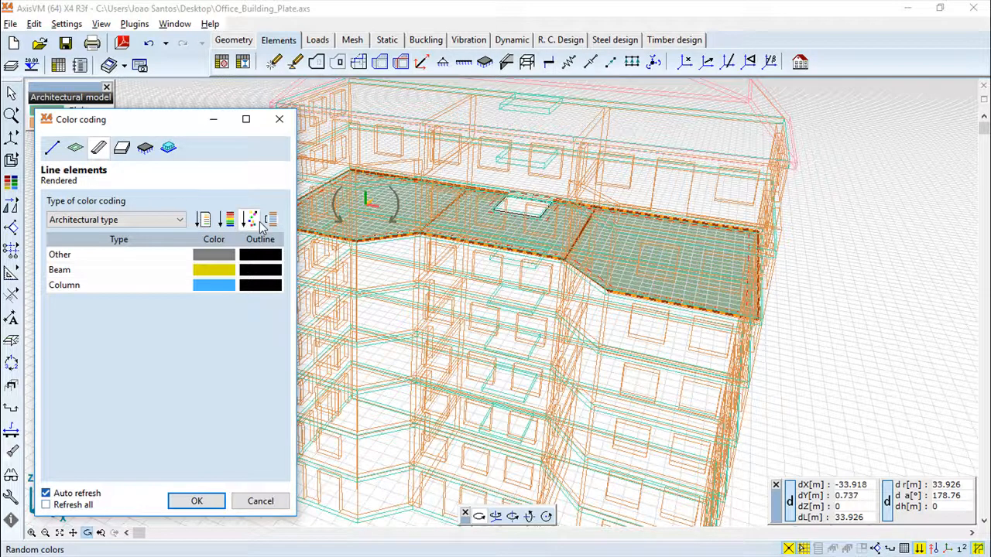
{"action": "left_click", "coordinate": [250, 221]}
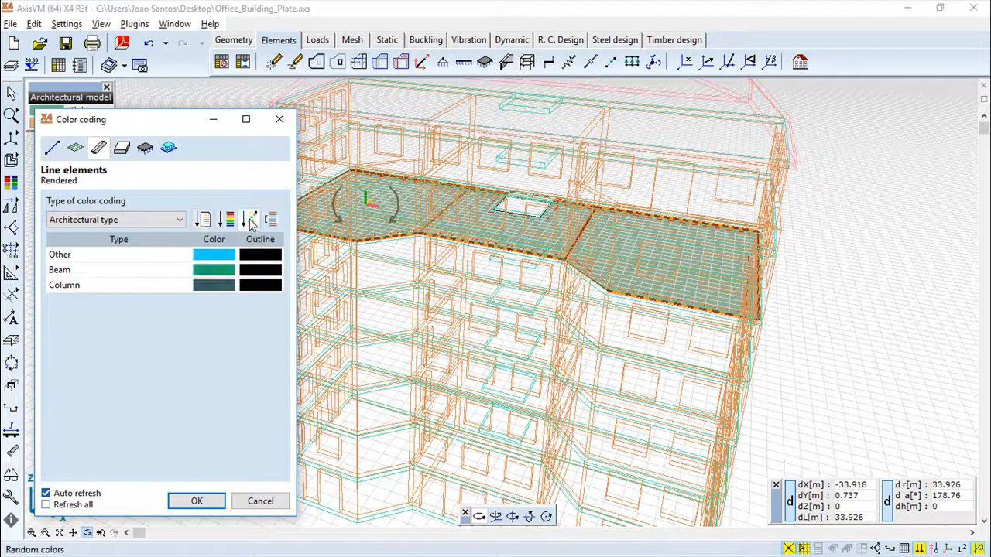
{"action": "left_click", "coordinate": [250, 220]}
{"action": "left_click", "coordinate": [251, 221]}
{"action": "left_click", "coordinate": [251, 220]}
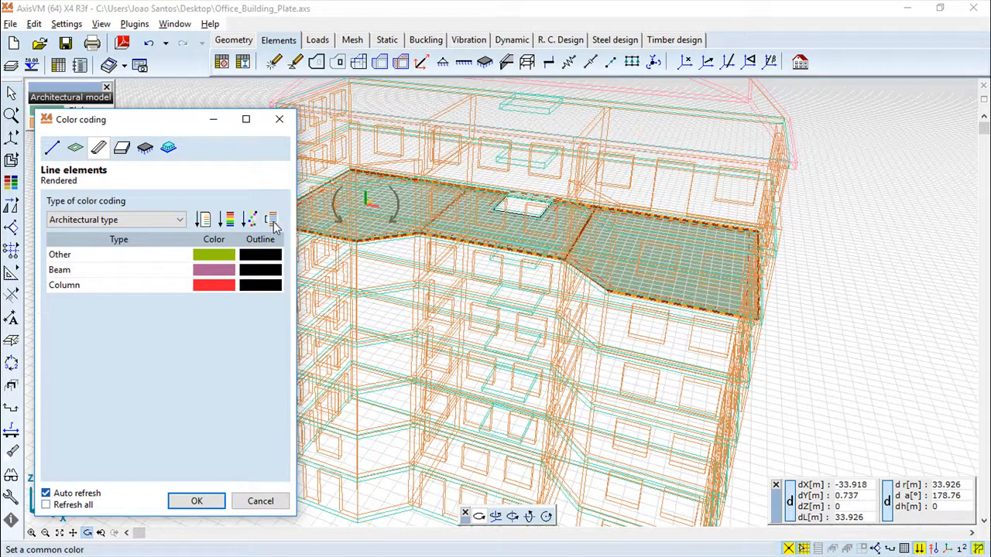
Try the common color option for the line element types, and set the color of the Other type to blue.
{"action": "left_click", "coordinate": [273, 222]}
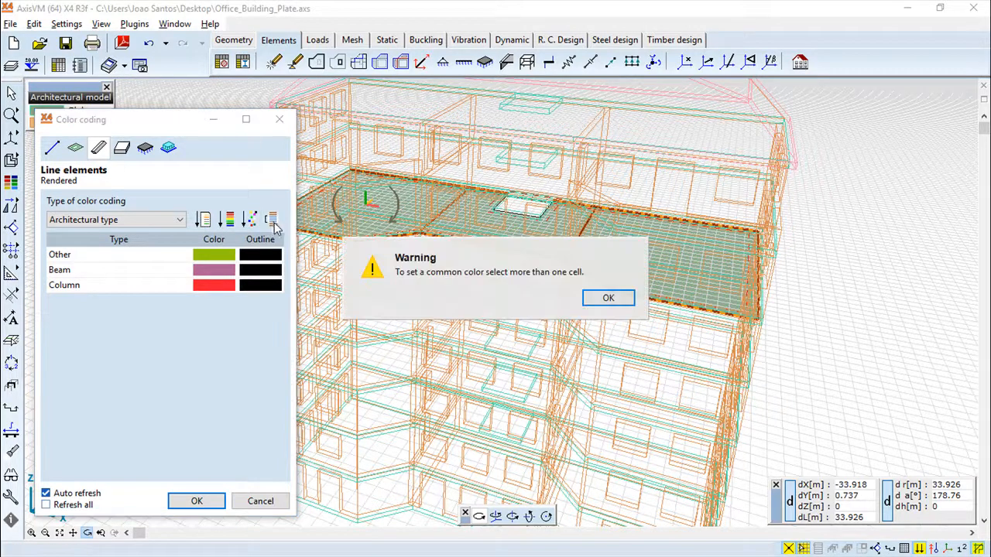
{"action": "left_click", "coordinate": [605, 299]}
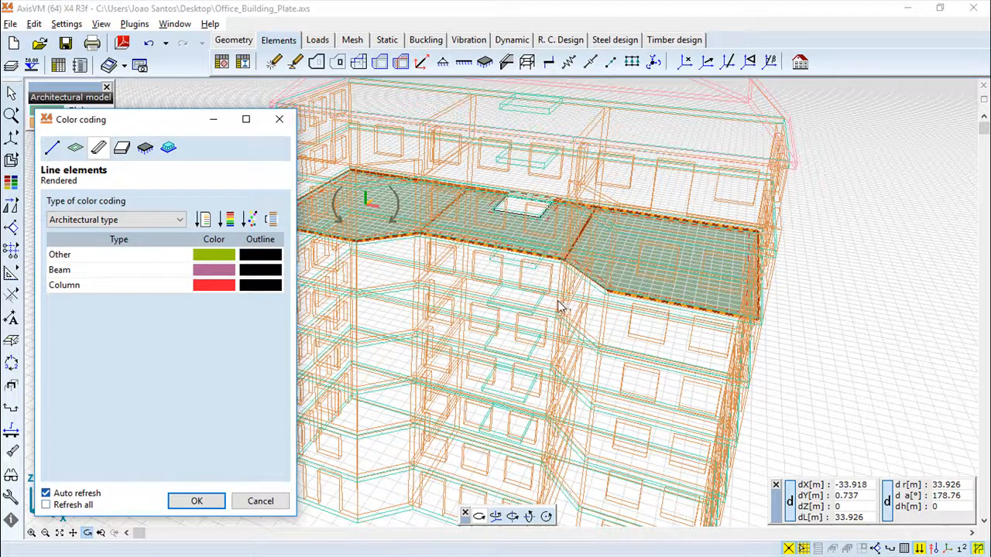
{"action": "left_click", "coordinate": [210, 259]}
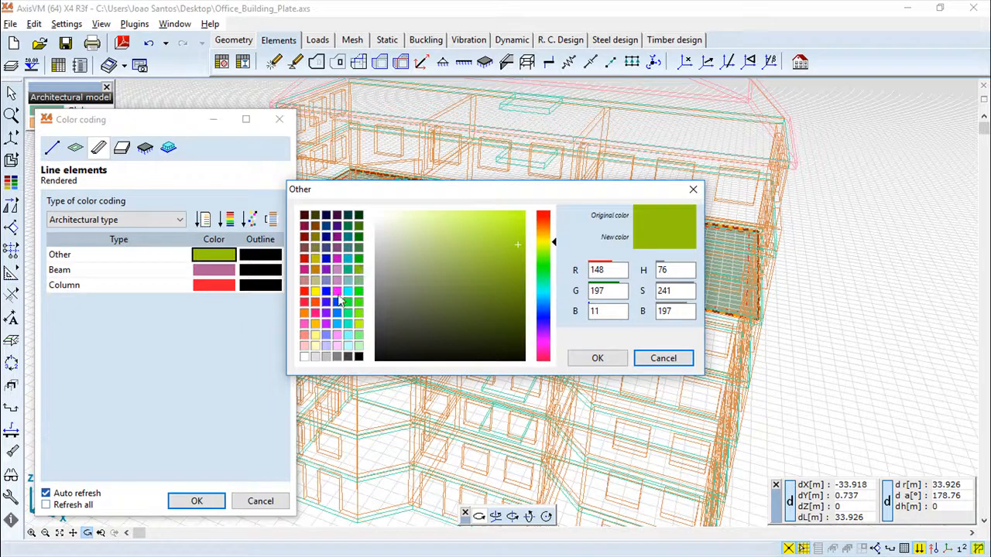
{"action": "left_click", "coordinate": [326, 293]}
{"action": "left_click", "coordinate": [597, 357]}
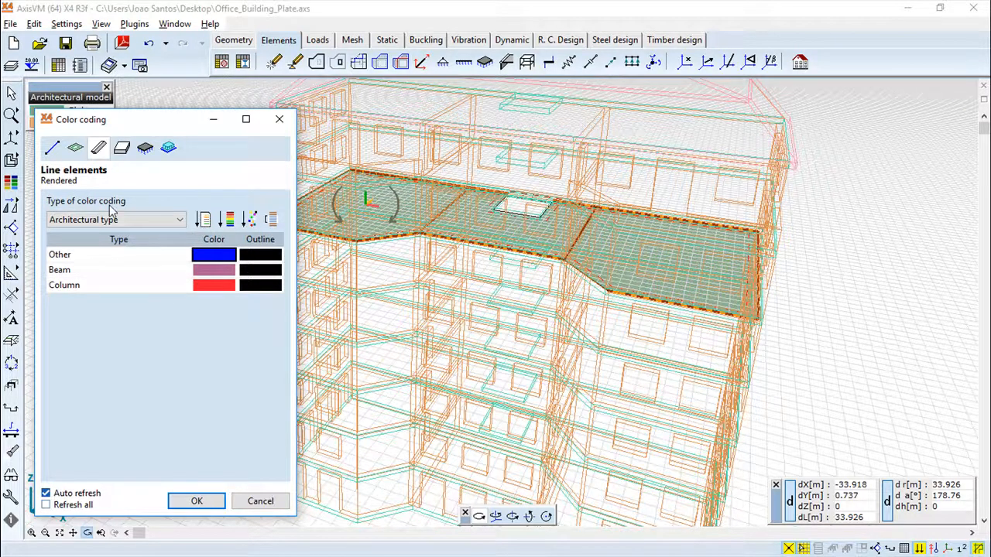
Try blue as the wireframe color of the slab domains, restore the default colors, and discard the color coding changes.
{"action": "left_click", "coordinate": [75, 151]}
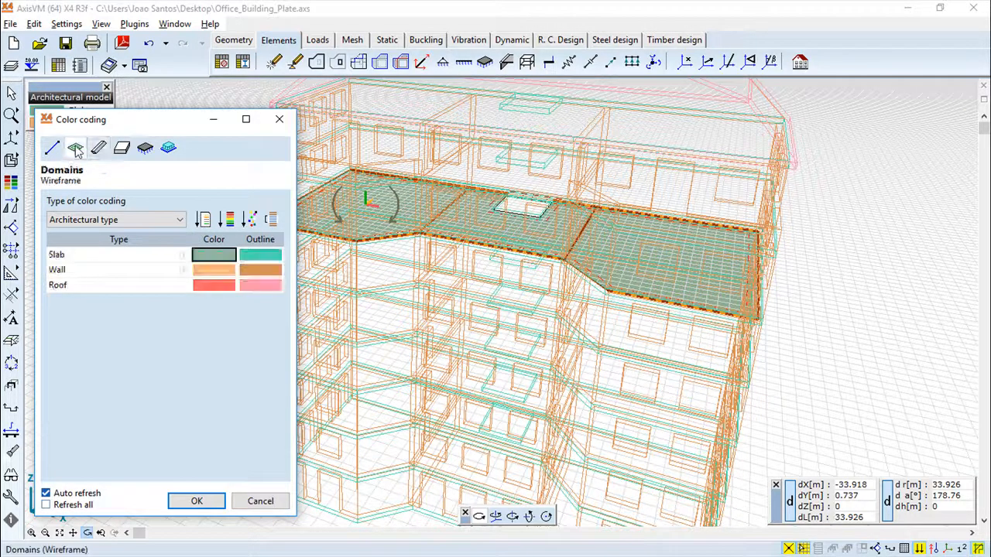
{"action": "left_click", "coordinate": [221, 255]}
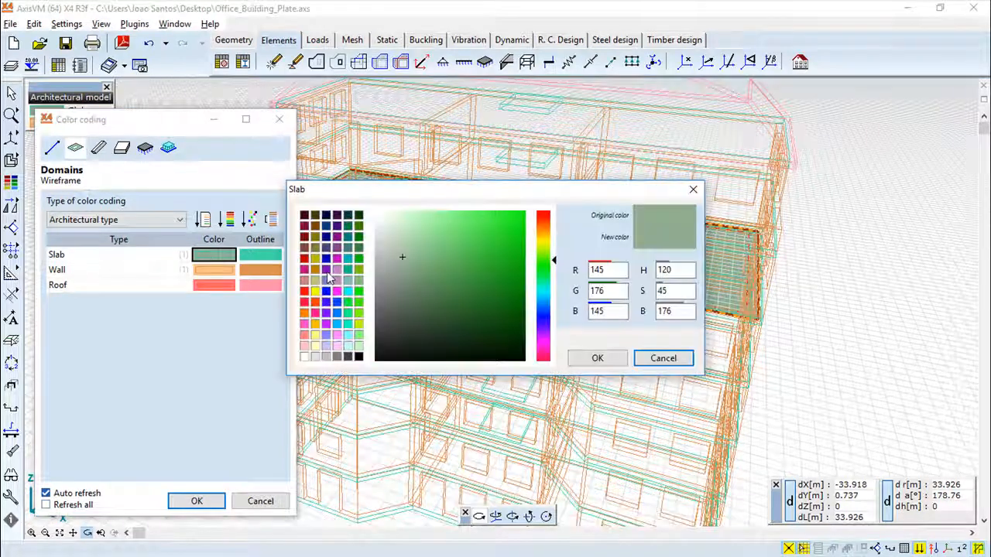
{"action": "left_click", "coordinate": [325, 293]}
{"action": "left_click", "coordinate": [596, 359]}
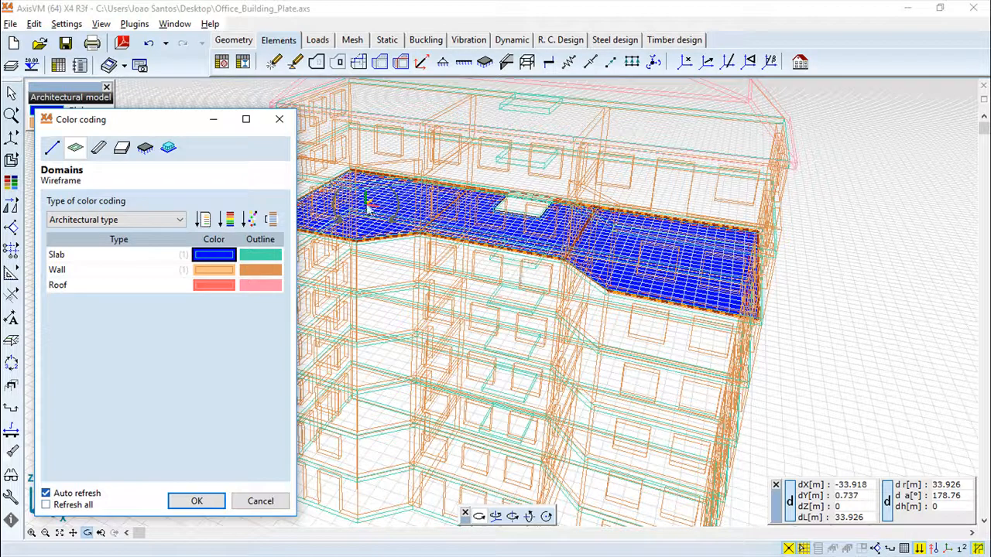
{"action": "left_click", "coordinate": [203, 220]}
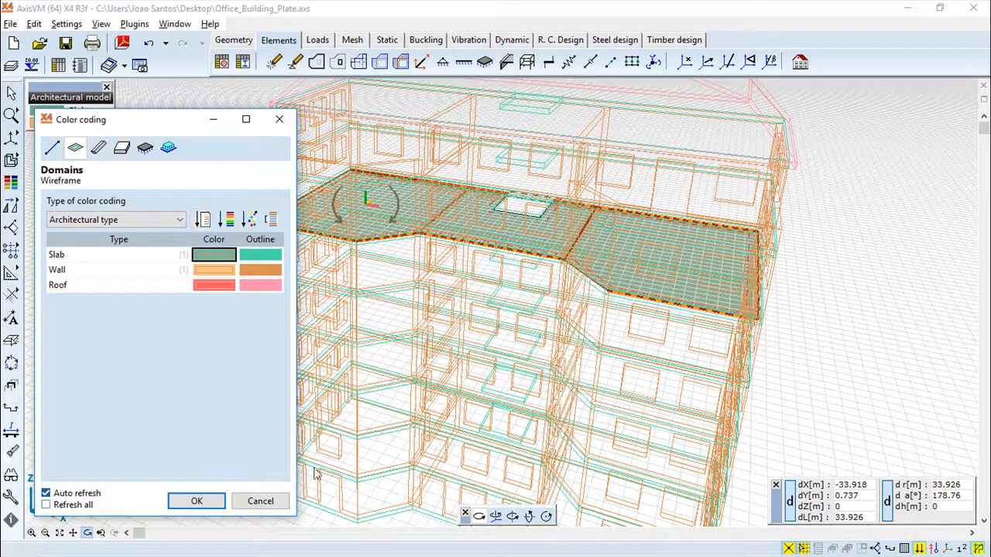
{"action": "left_click", "coordinate": [260, 501]}
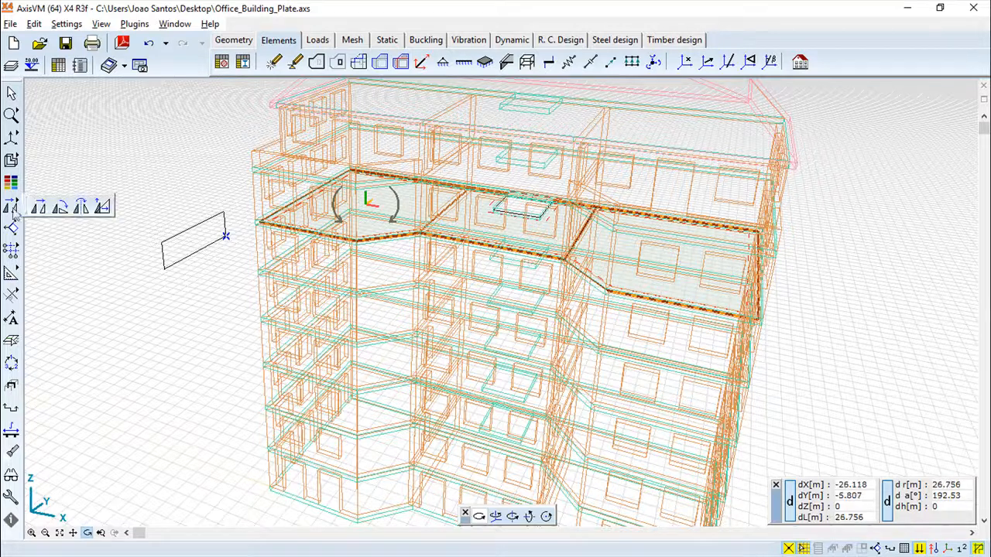
{"action": "mouse_move", "coordinate": [8, 213]}
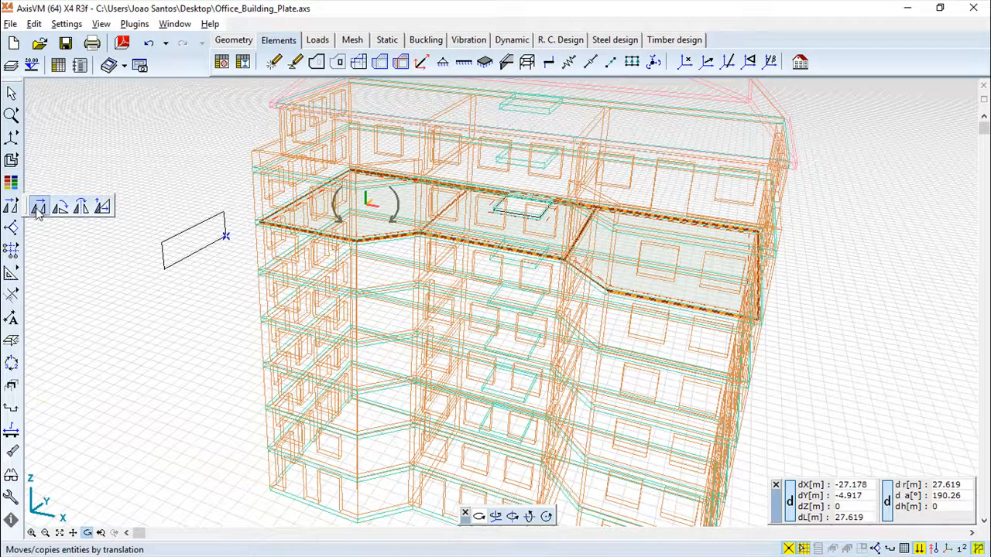
{"action": "left_click", "coordinate": [39, 208]}
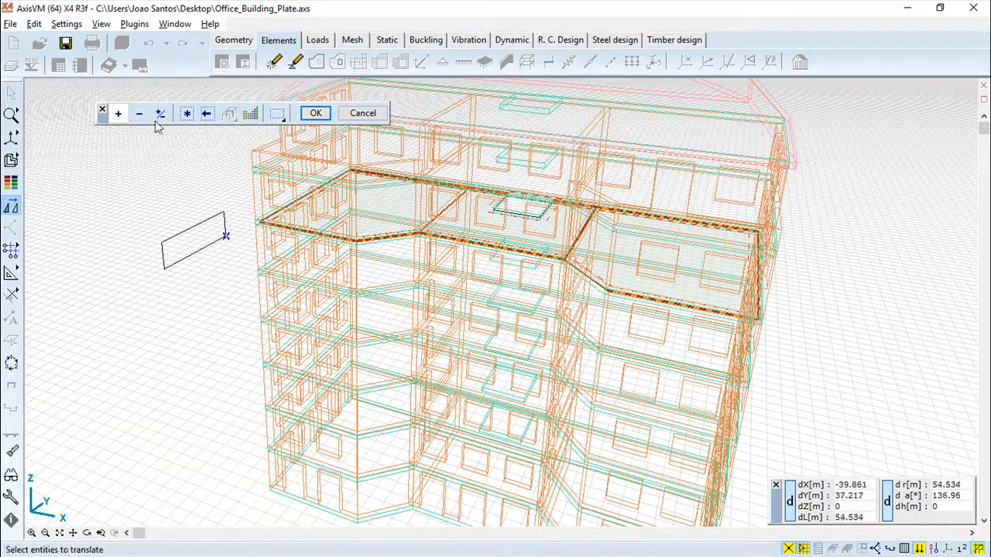
{"action": "left_click", "coordinate": [193, 229]}
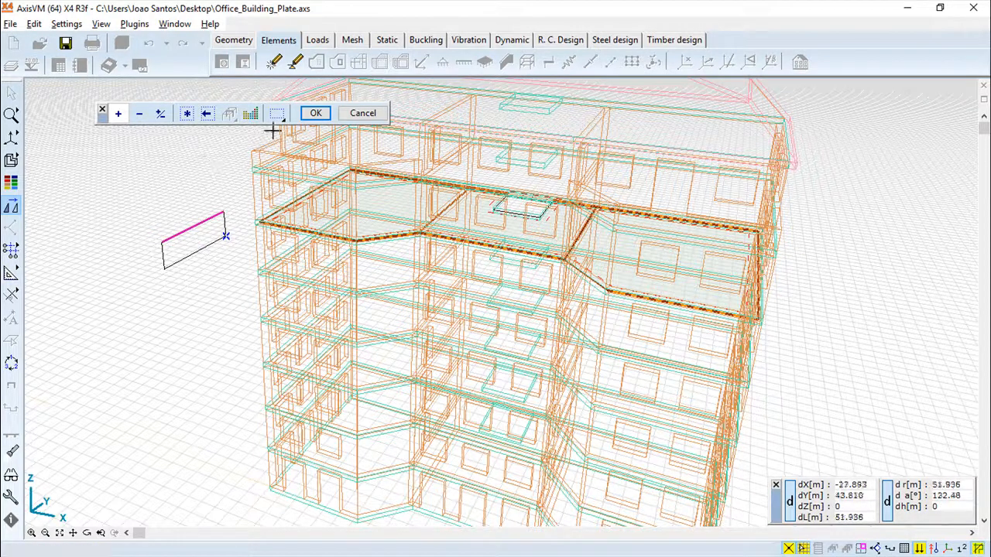
{"action": "left_click", "coordinate": [186, 114]}
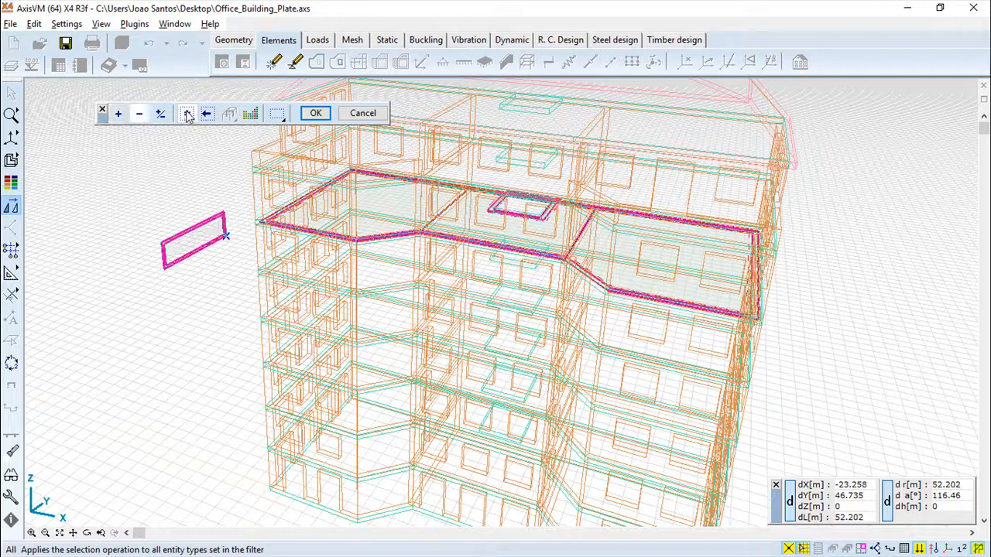
{"action": "left_click", "coordinate": [316, 113]}
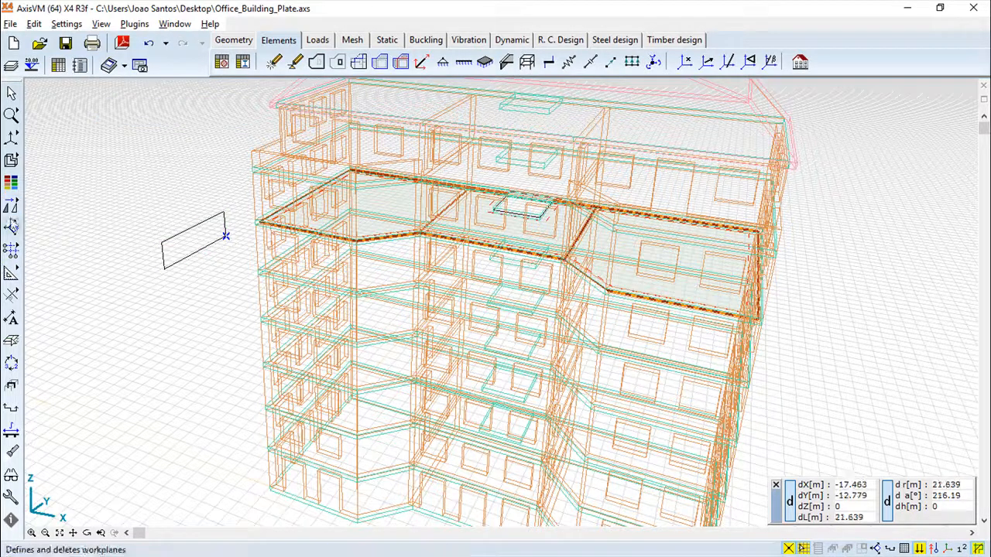
Select the free-standing wall beside the building for translation, and set the Incremental method with 3 copies.
{"action": "left_click", "coordinate": [34, 205]}
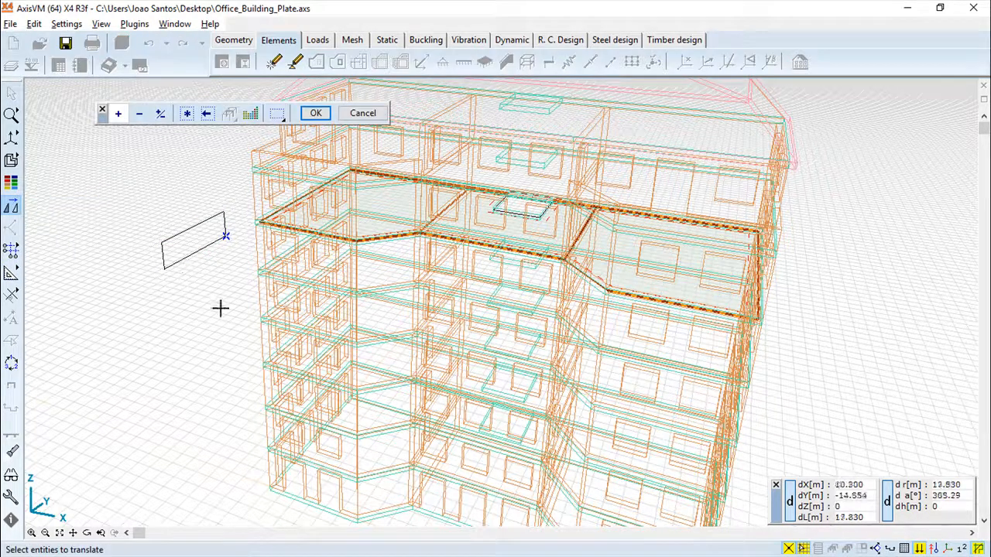
{"action": "left_click_drag", "start_coordinate": [111, 189], "coordinate": [236, 296]}
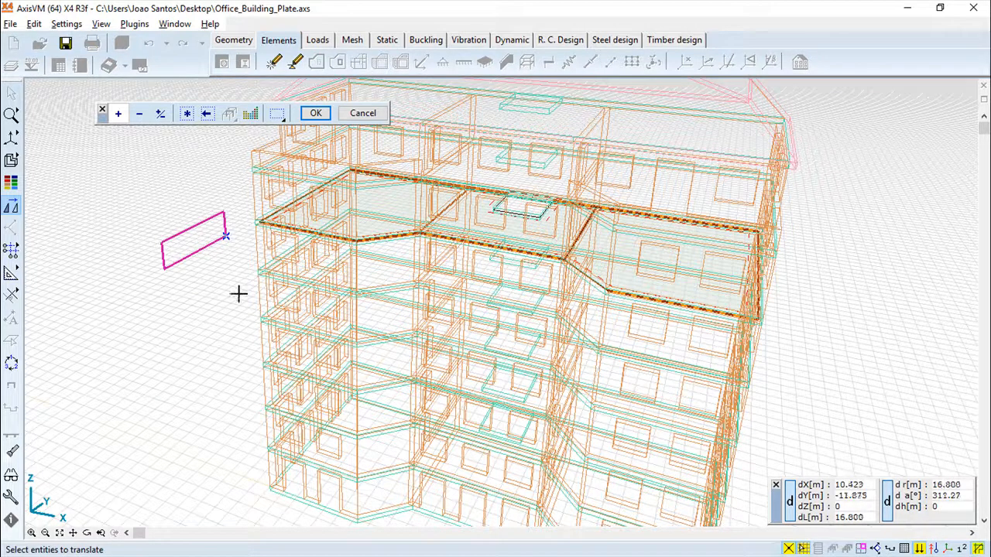
{"action": "left_click", "coordinate": [316, 114]}
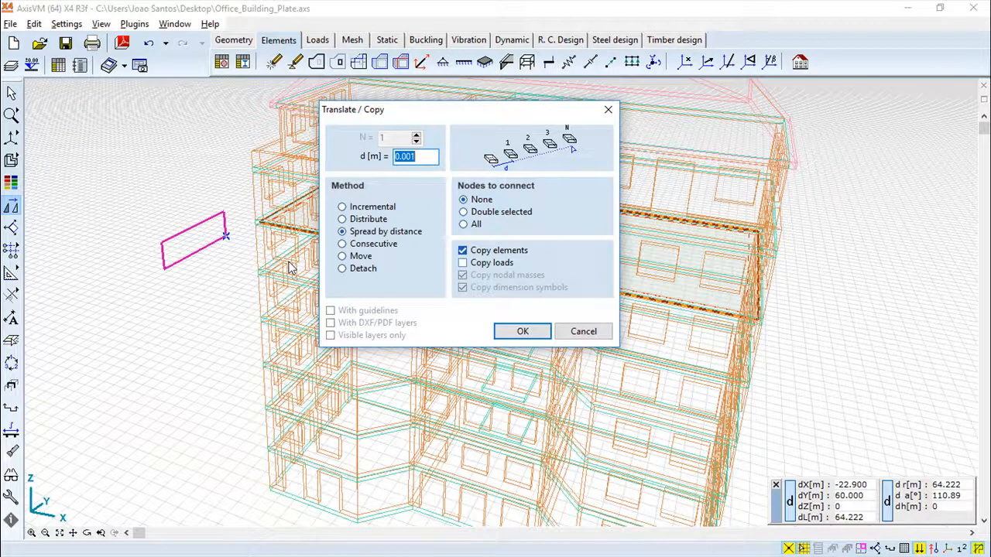
{"action": "left_click", "coordinate": [342, 208]}
{"action": "left_click_drag", "start_coordinate": [399, 139], "coordinate": [341, 143]}
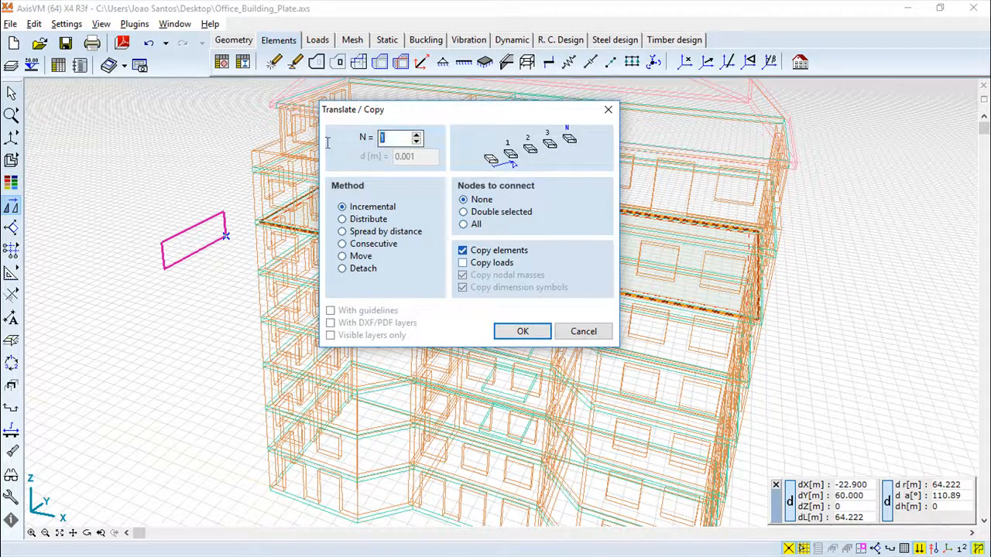
{"action": "type", "text": "3"}
Go through the Distribute, Spread by distance and Consecutive translation methods for the selected wall.
{"action": "left_click", "coordinate": [344, 221]}
{"action": "left_click", "coordinate": [341, 232]}
{"action": "left_click_drag", "start_coordinate": [433, 157], "coordinate": [385, 159]}
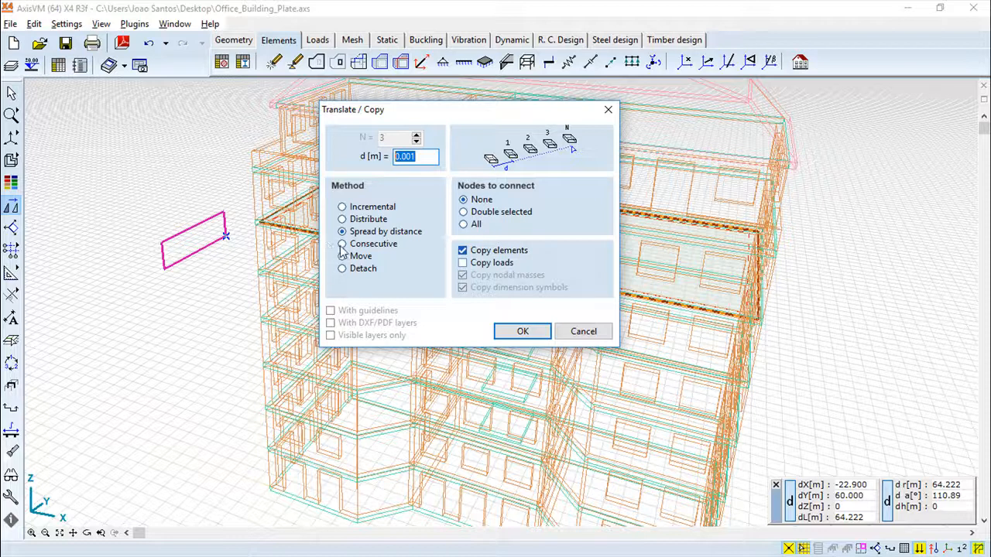
{"action": "left_click", "coordinate": [341, 244]}
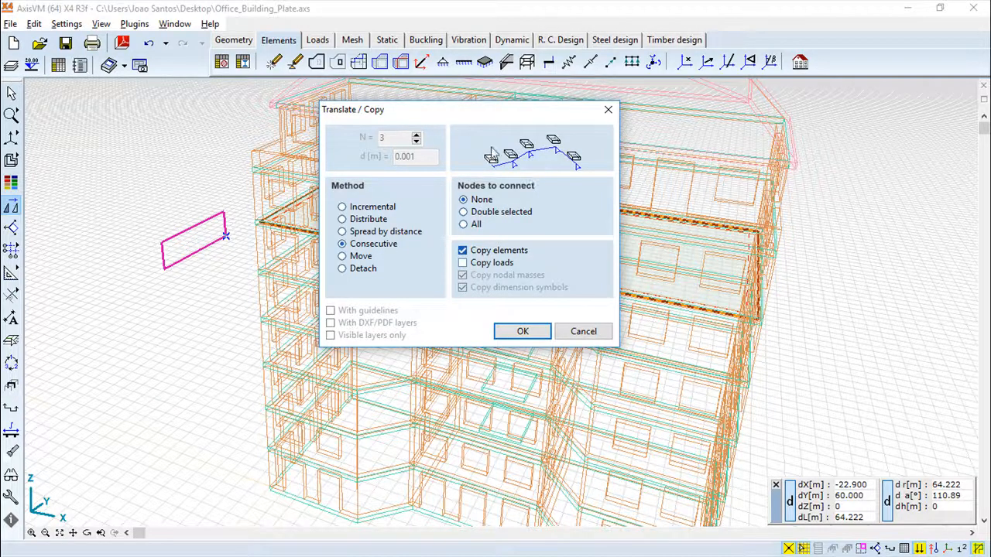
Move the selected wall with the Move method, from its lower corner to a grid point closer to the viewer.
{"action": "left_click", "coordinate": [344, 260]}
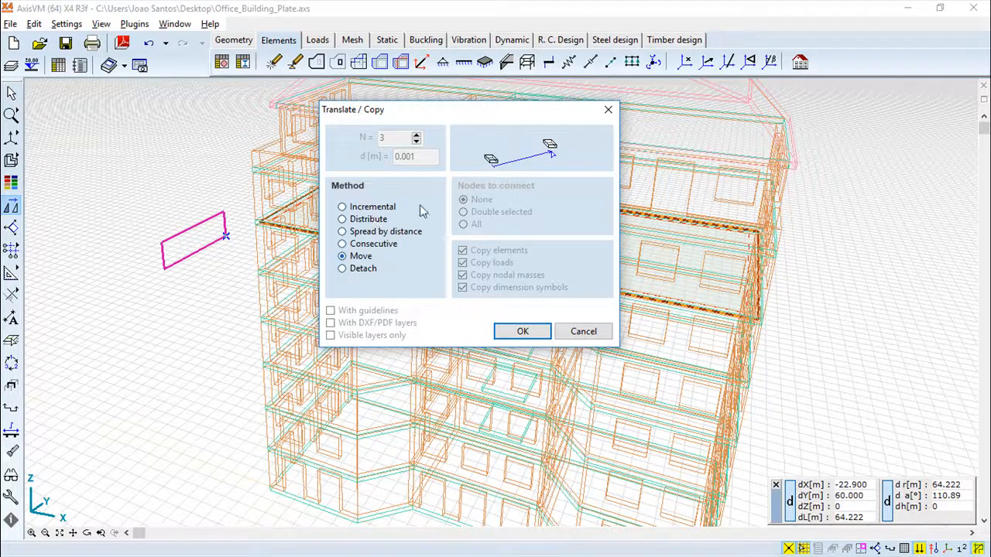
{"action": "left_click", "coordinate": [523, 331]}
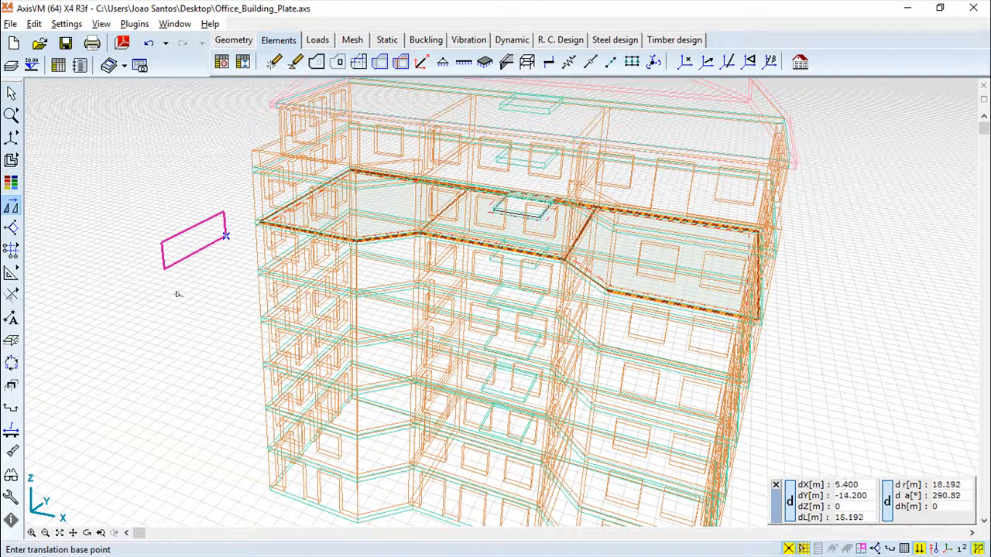
{"action": "left_click", "coordinate": [227, 239]}
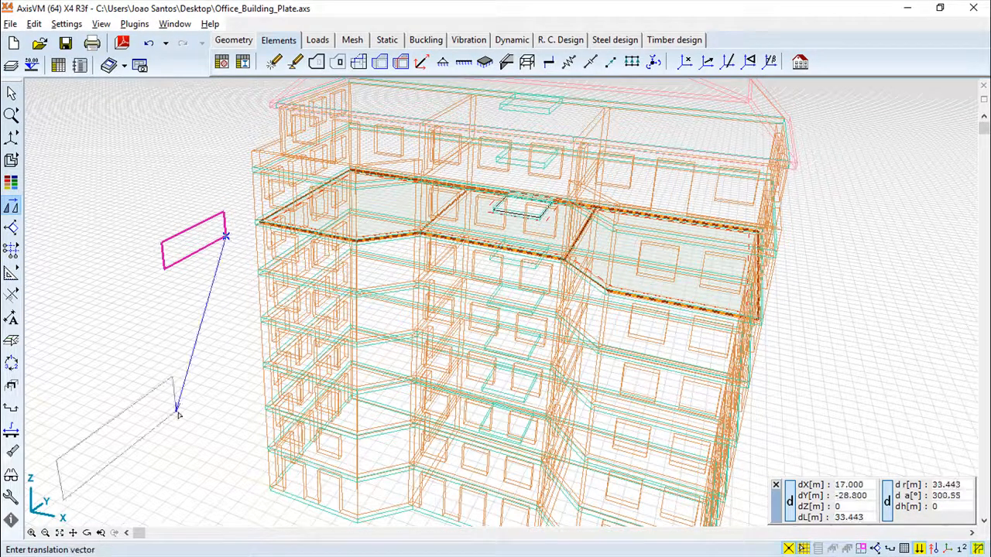
{"action": "left_click", "coordinate": [210, 381]}
{"action": "scroll", "coordinate": [202, 420], "scroll_direction": "up", "scroll_amount": 2}
{"action": "scroll", "coordinate": [206, 419], "scroll_direction": "down", "scroll_amount": 2}
{"action": "middle_click_drag", "start_coordinate": [223, 425], "coordinate": [301, 354]}
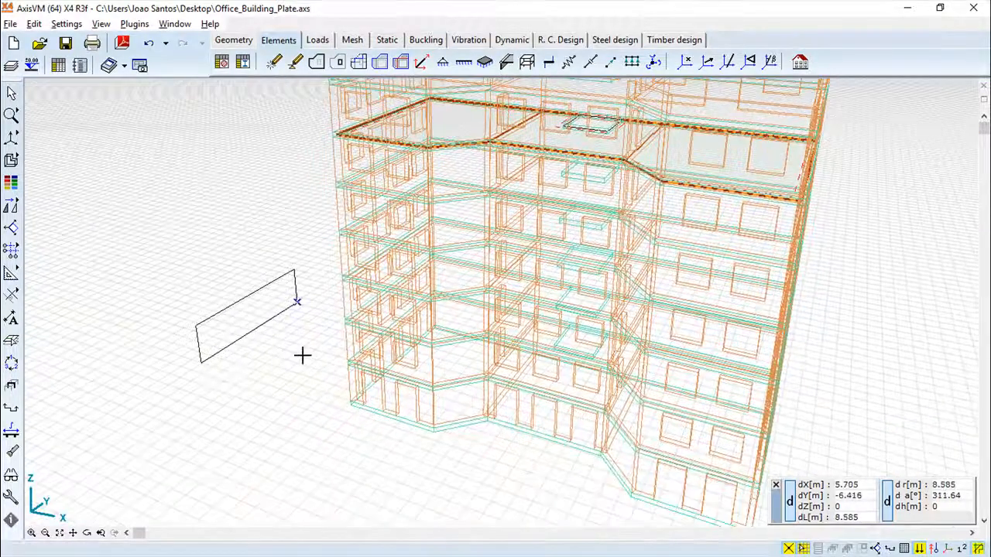
Try to copy the moved wall with the Incremental method and 3 copies, using its lower corner as base point.
{"action": "left_click", "coordinate": [45, 209]}
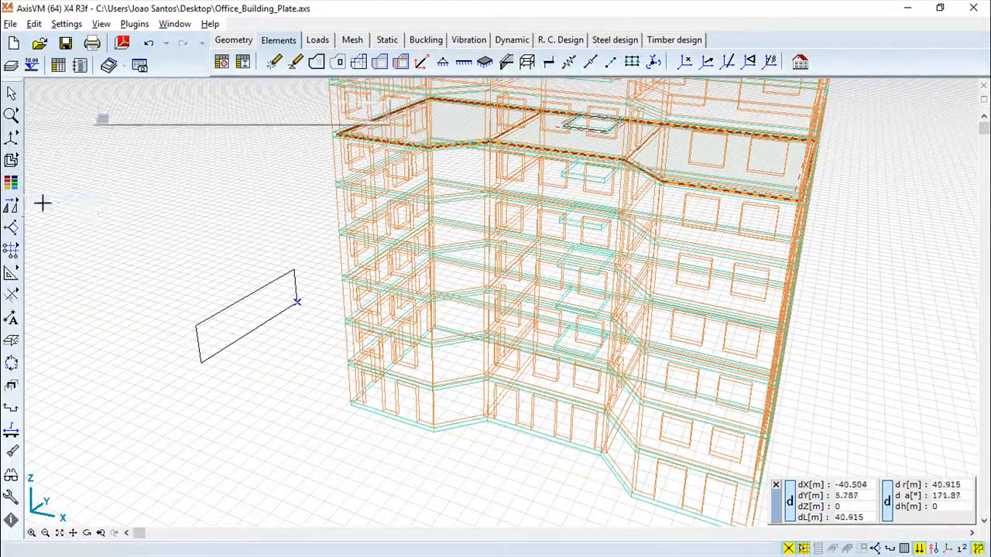
{"action": "left_click_drag", "start_coordinate": [137, 181], "coordinate": [314, 418]}
{"action": "left_click", "coordinate": [315, 113]}
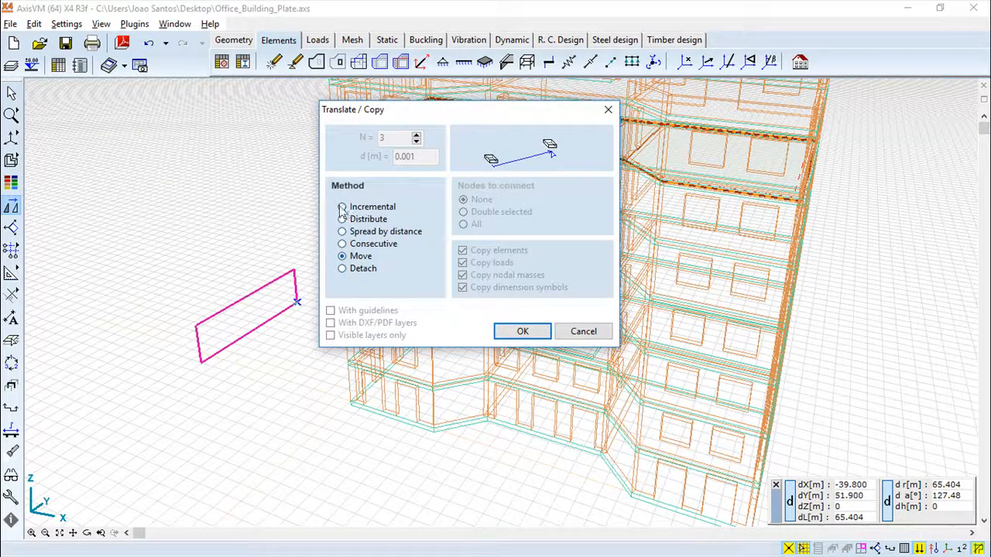
{"action": "left_click", "coordinate": [342, 207]}
{"action": "double_click", "coordinate": [391, 138]}
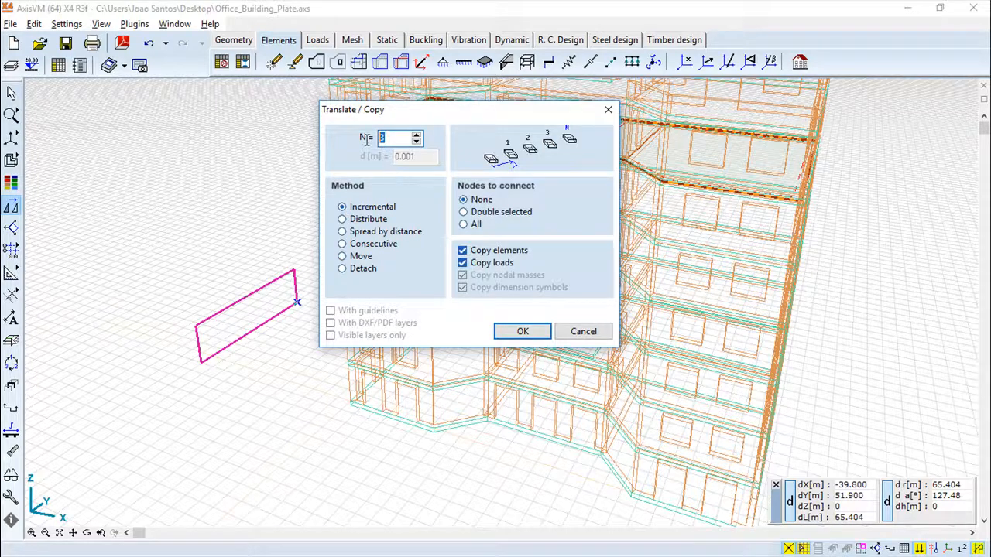
{"action": "left_click", "coordinate": [524, 332]}
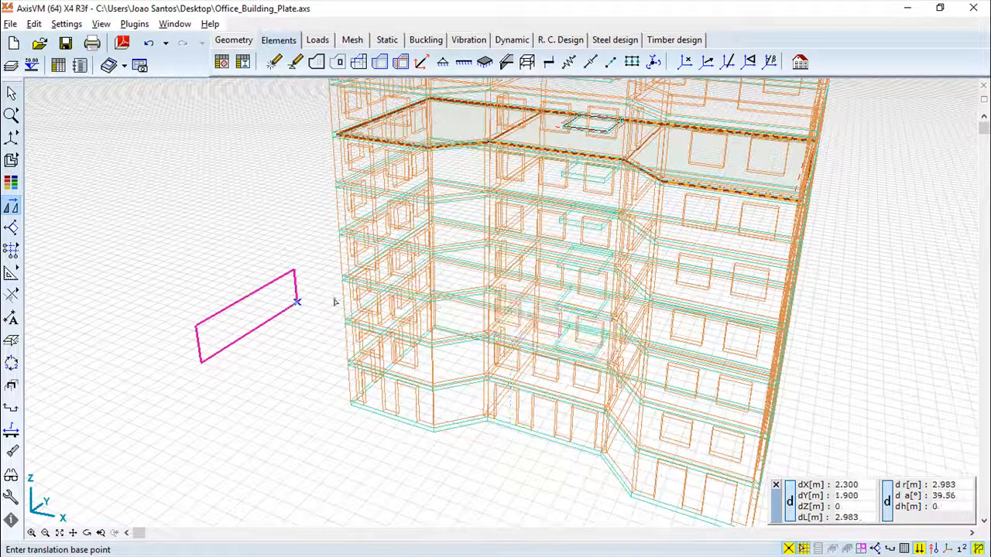
{"action": "left_click", "coordinate": [297, 302]}
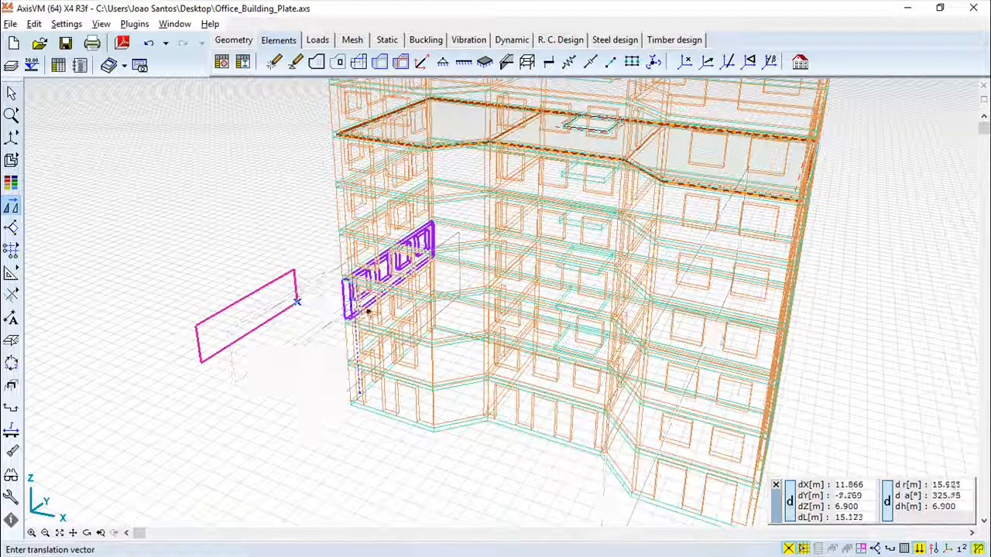
{"action": "left_click", "coordinate": [271, 247]}
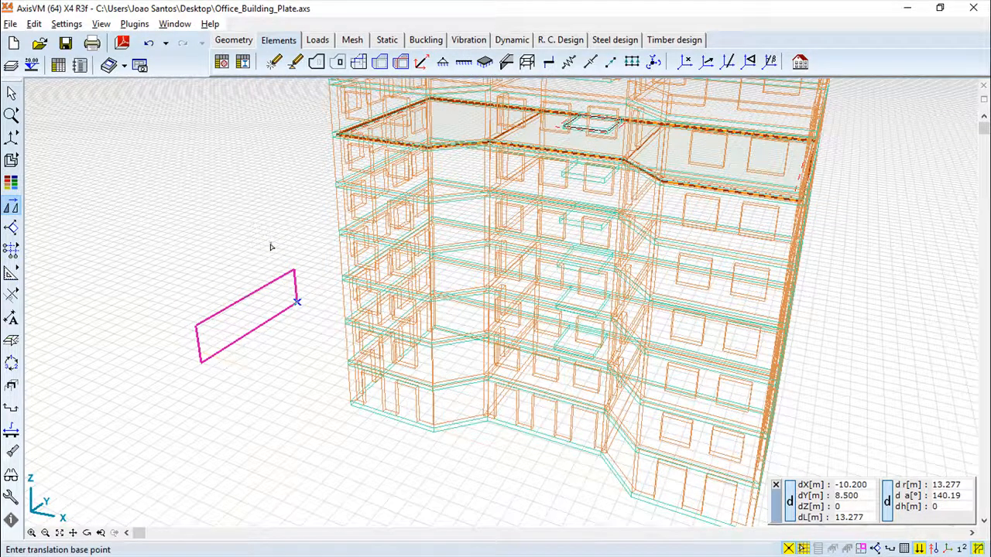
Select the free-standing wall for translation, look at the Detach and Incremental methods, and leave without applying.
{"action": "left_click", "coordinate": [11, 206]}
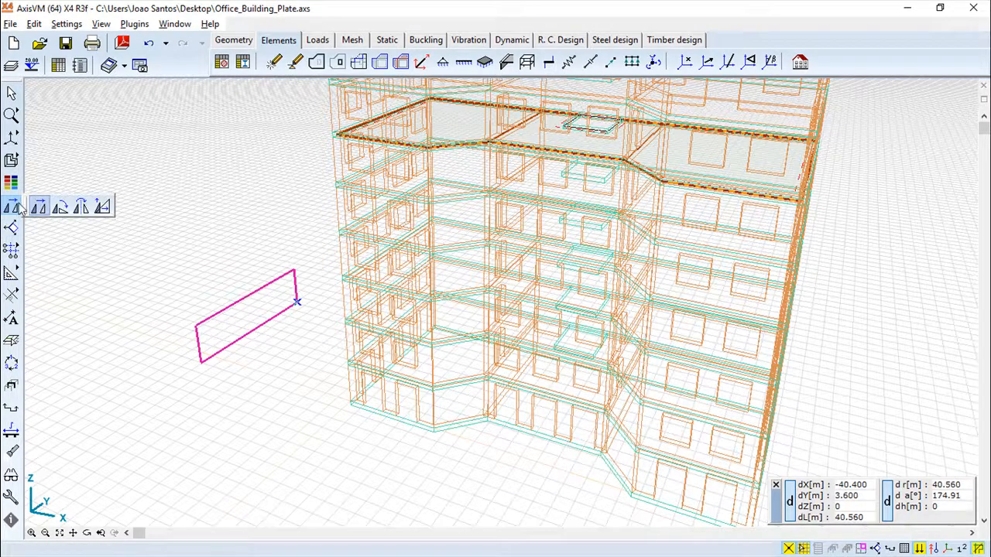
{"action": "left_click", "coordinate": [41, 210]}
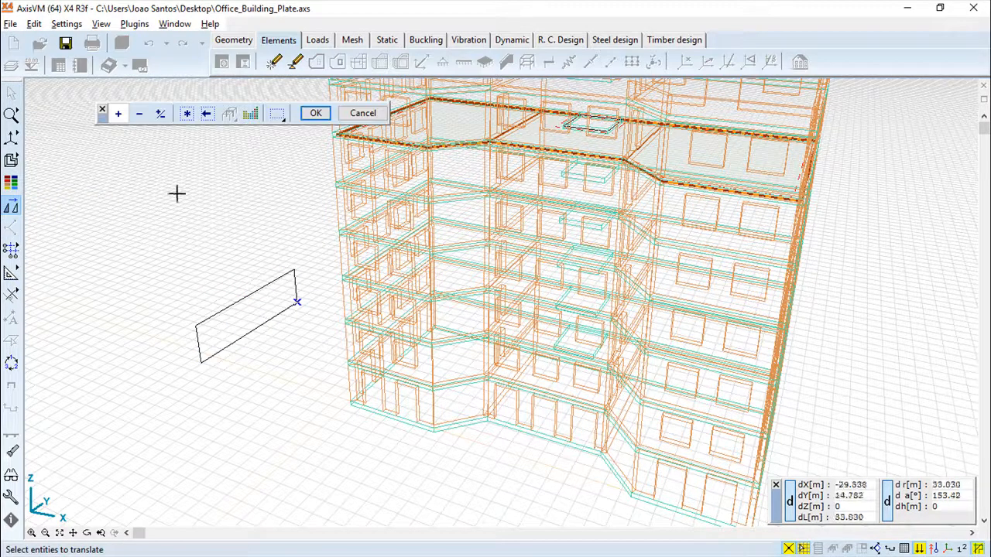
{"action": "left_click_drag", "start_coordinate": [149, 228], "coordinate": [310, 408]}
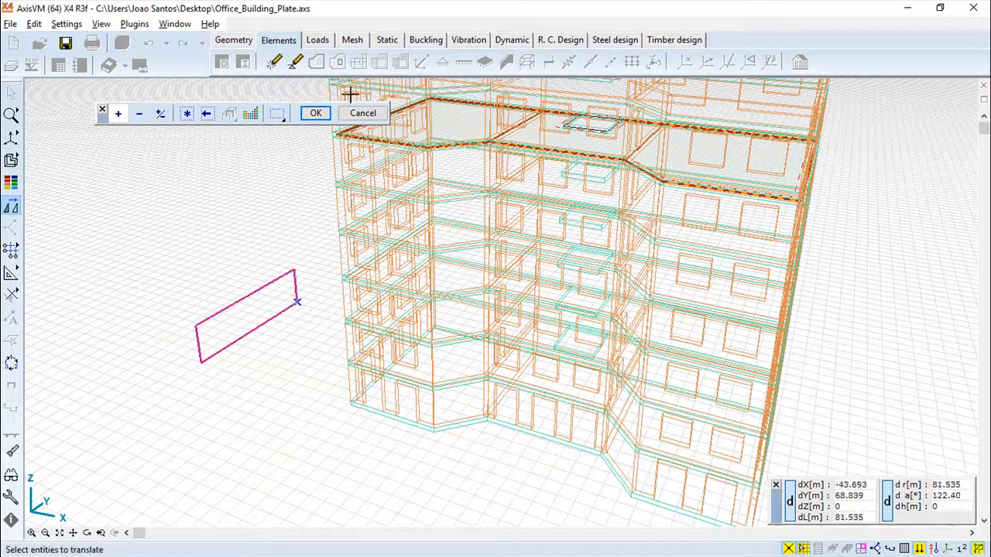
{"action": "left_click", "coordinate": [316, 114]}
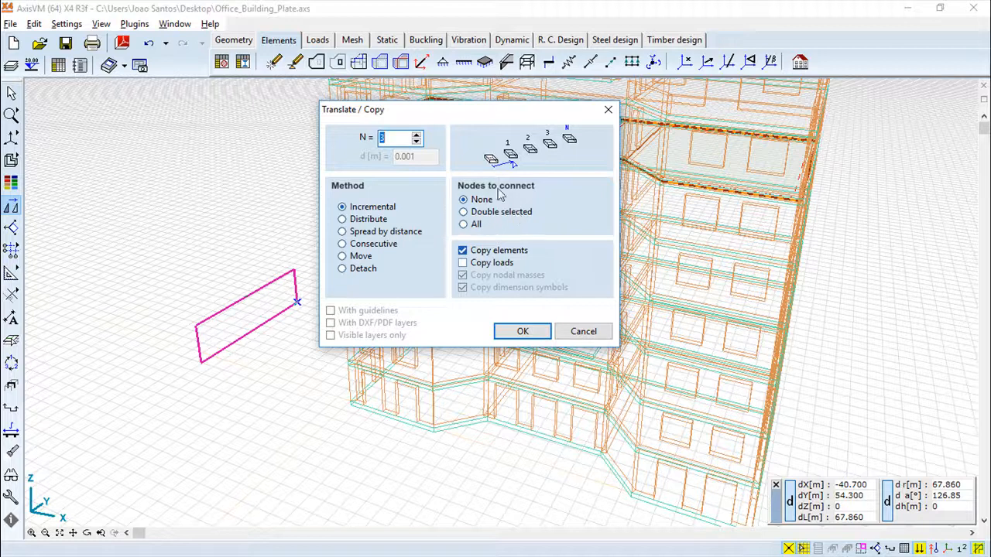
{"action": "left_click", "coordinate": [345, 271]}
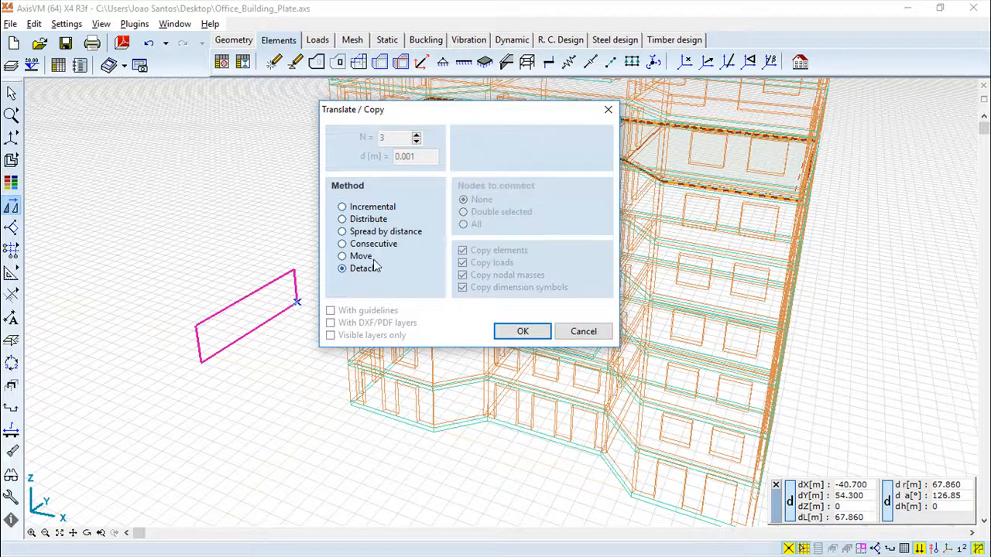
{"action": "left_click", "coordinate": [342, 207]}
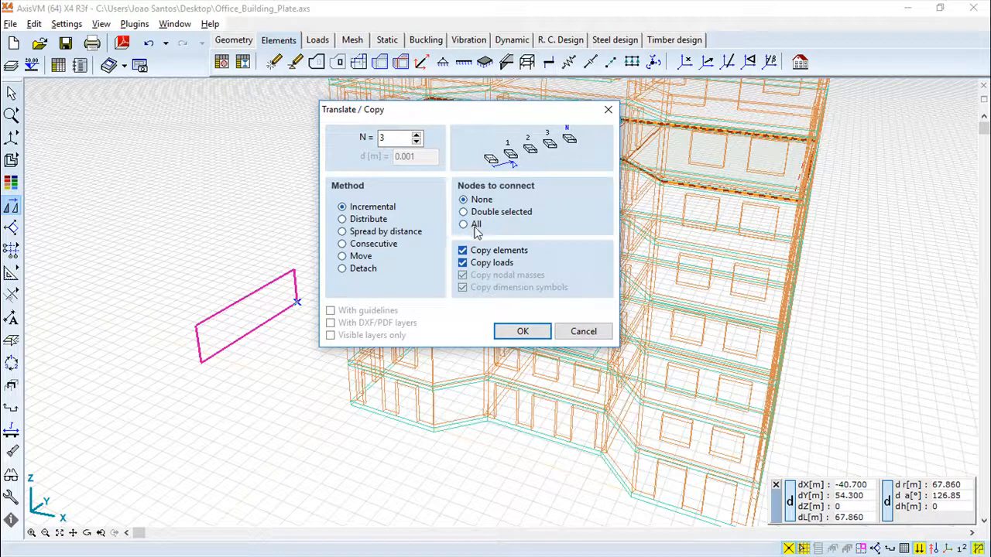
{"action": "left_click", "coordinate": [583, 331]}
Try to rotate copies of the free-standing wall with the Incremental method and 3 copies, using its lower corner as rotation center.
{"action": "mouse_move", "coordinate": [16, 209]}
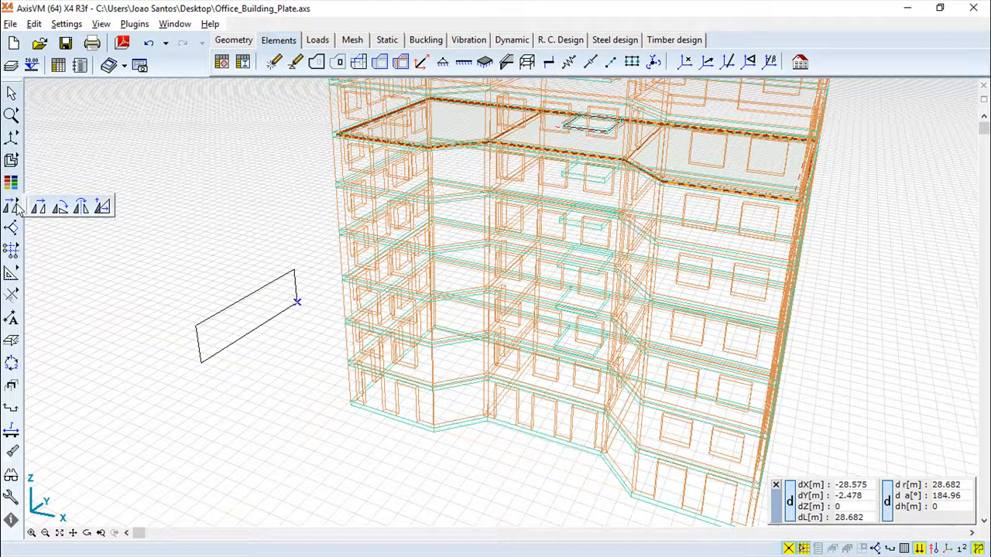
{"action": "left_click", "coordinate": [60, 206]}
{"action": "left_click_drag", "start_coordinate": [157, 223], "coordinate": [309, 373]}
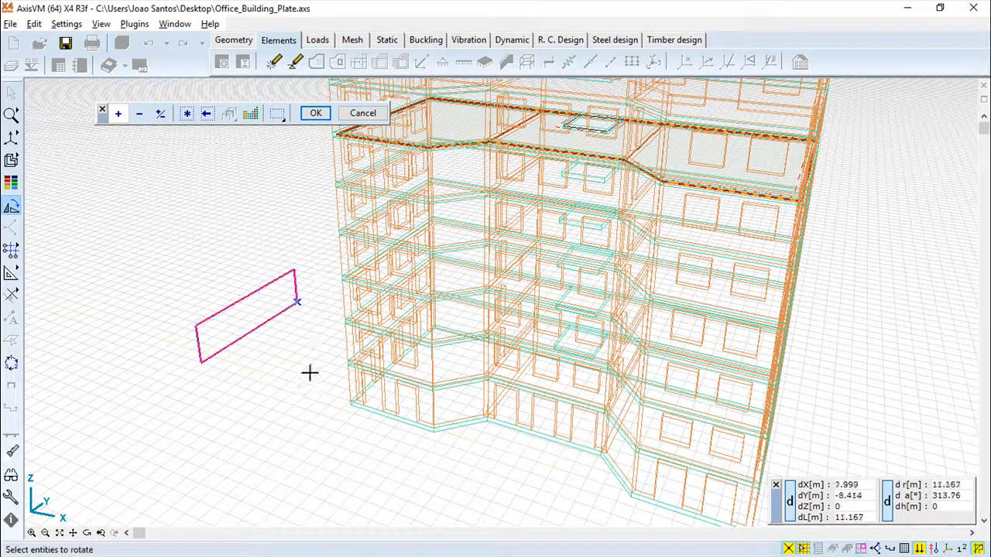
{"action": "left_click", "coordinate": [316, 113]}
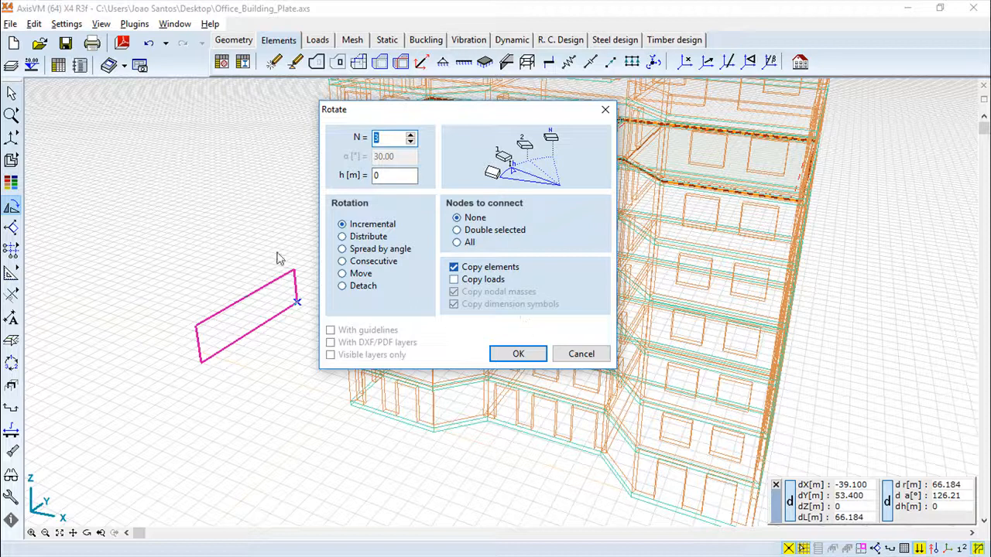
{"action": "left_click", "coordinate": [518, 354]}
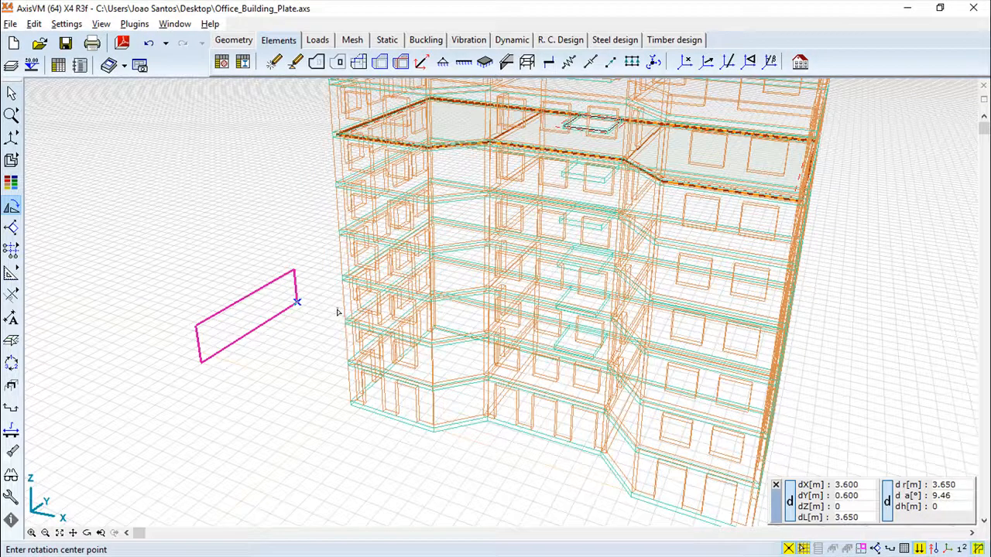
{"action": "left_click", "coordinate": [297, 301]}
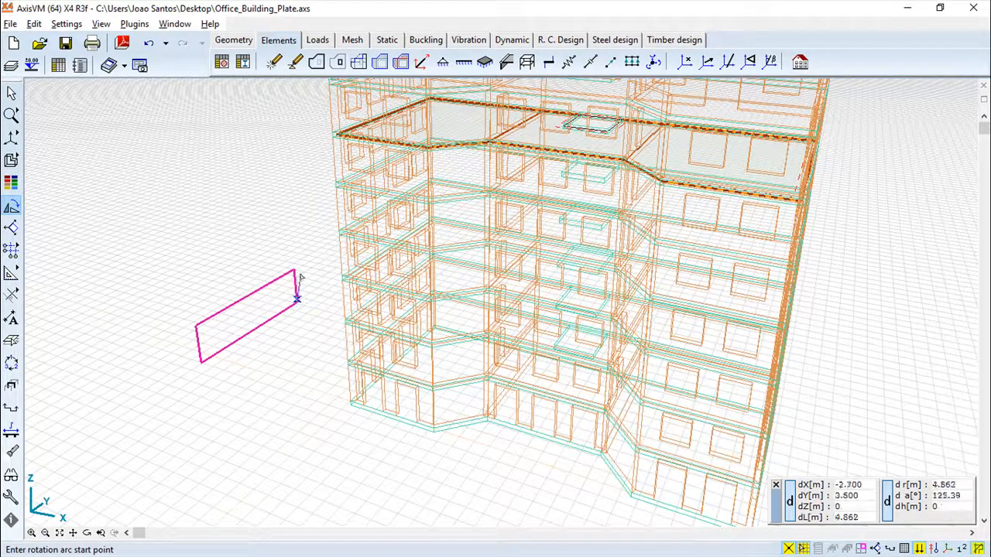
{"action": "left_click", "coordinate": [324, 361]}
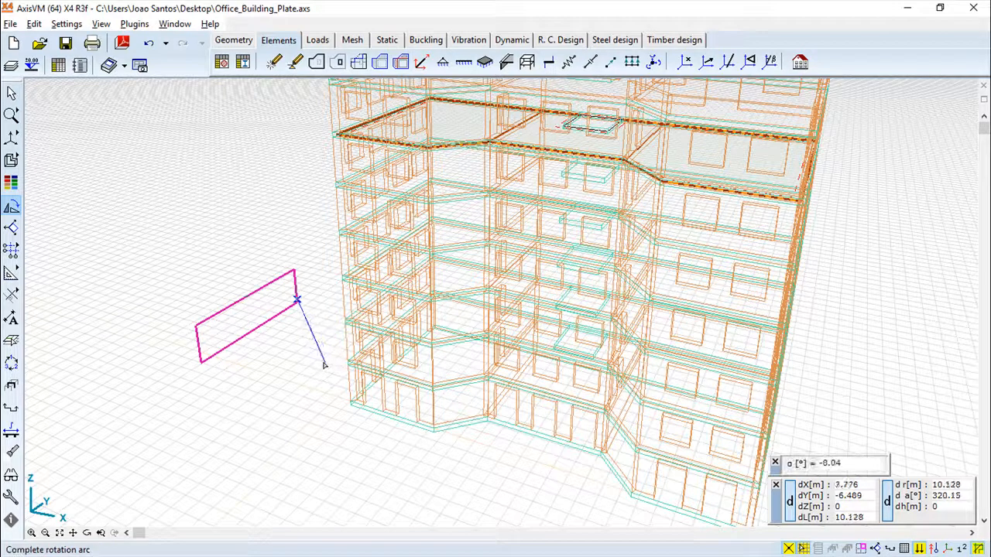
{"action": "left_click", "coordinate": [261, 352]}
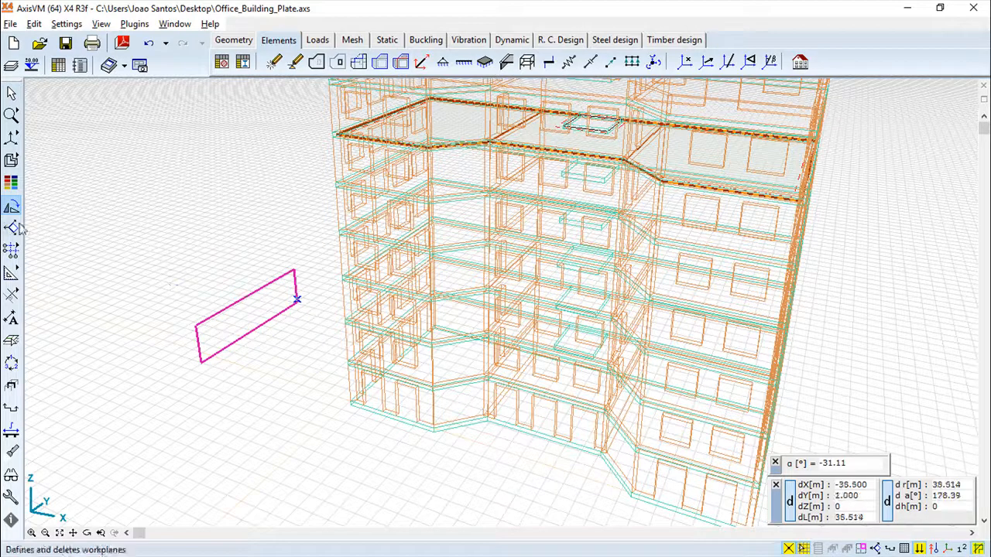
Try to mirror the free-standing wall with the Copy method, connecting no nodes and copying elements only.
{"action": "mouse_move", "coordinate": [11, 213]}
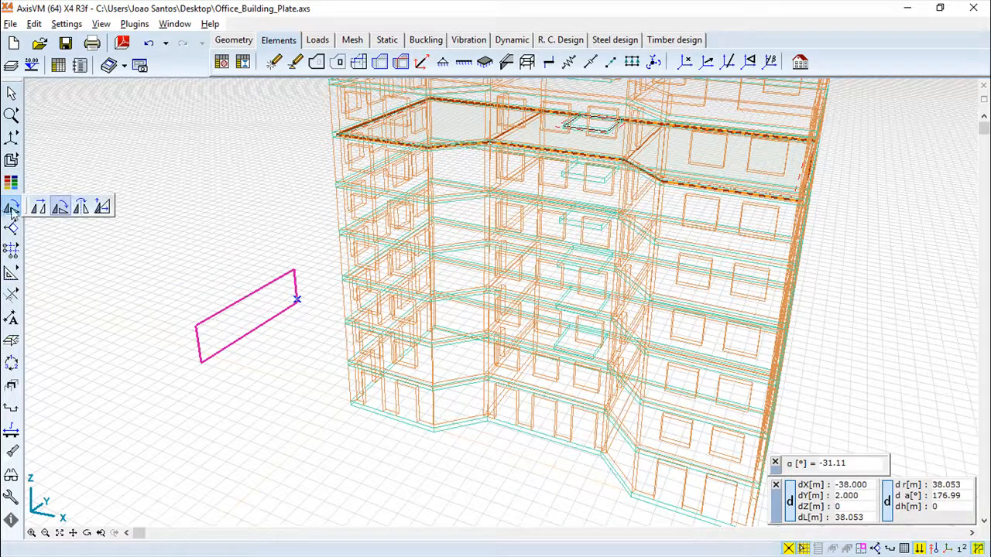
{"action": "left_click", "coordinate": [81, 209]}
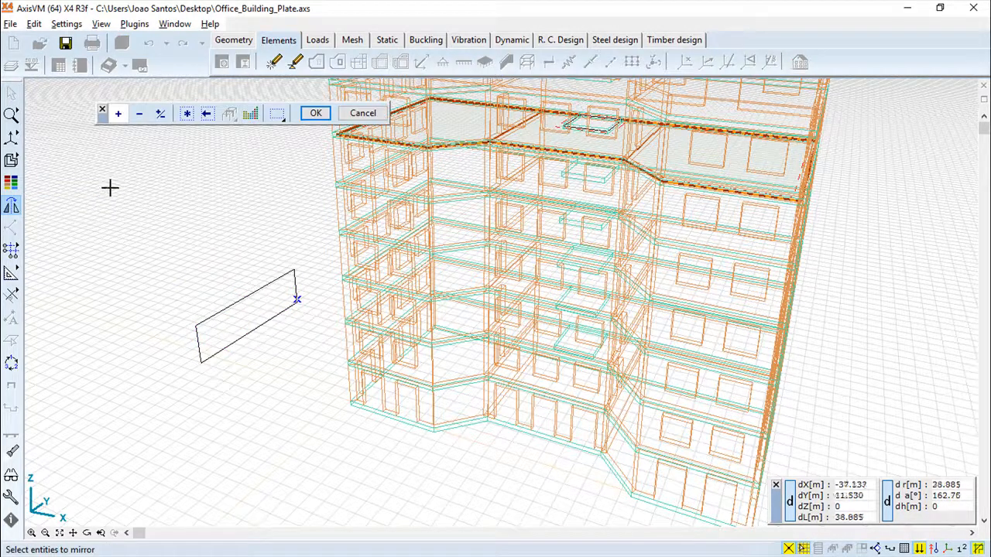
{"action": "left_click_drag", "start_coordinate": [147, 212], "coordinate": [293, 395]}
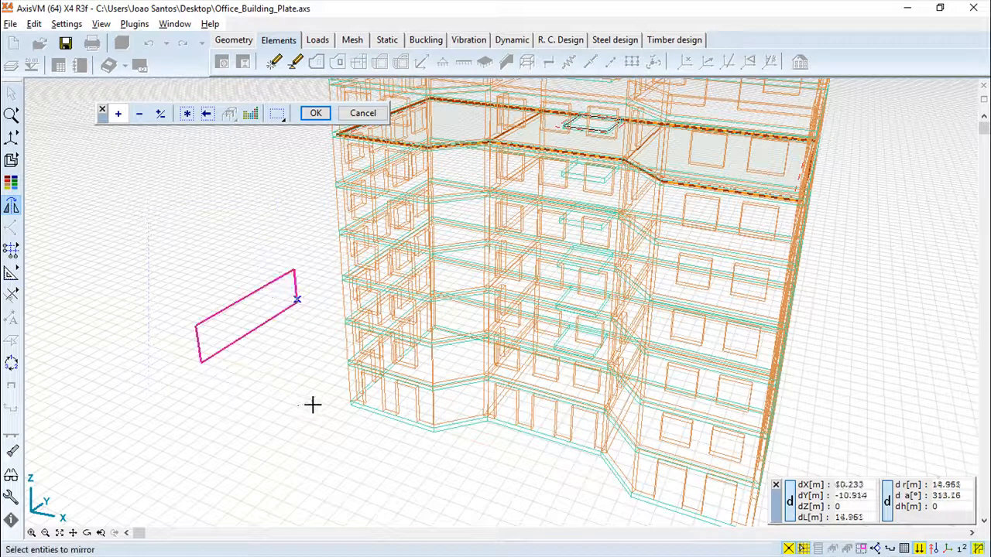
{"action": "left_click", "coordinate": [315, 113]}
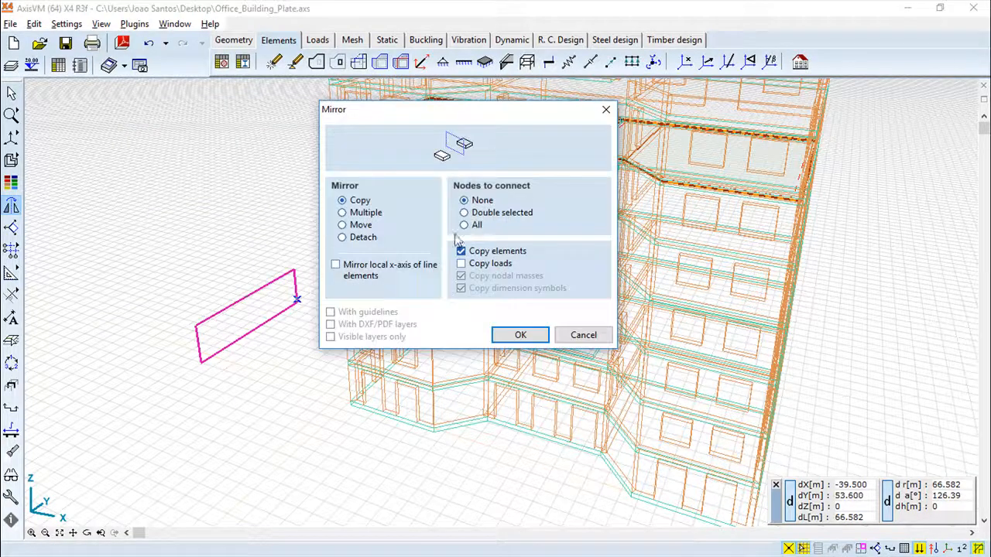
{"action": "left_click", "coordinate": [520, 335]}
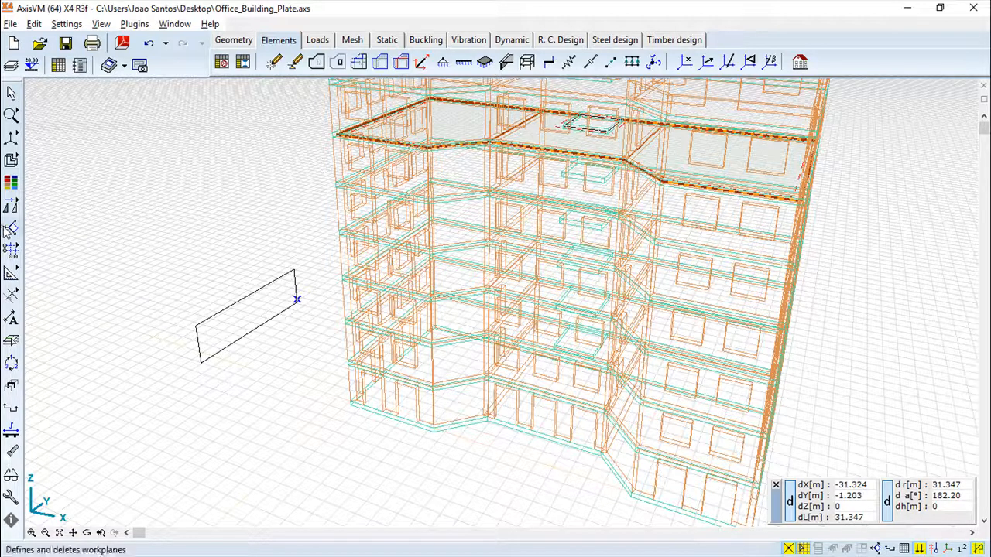
Look at the General and Smart workplane options without creating a workplane.
{"action": "left_click", "coordinate": [11, 229]}
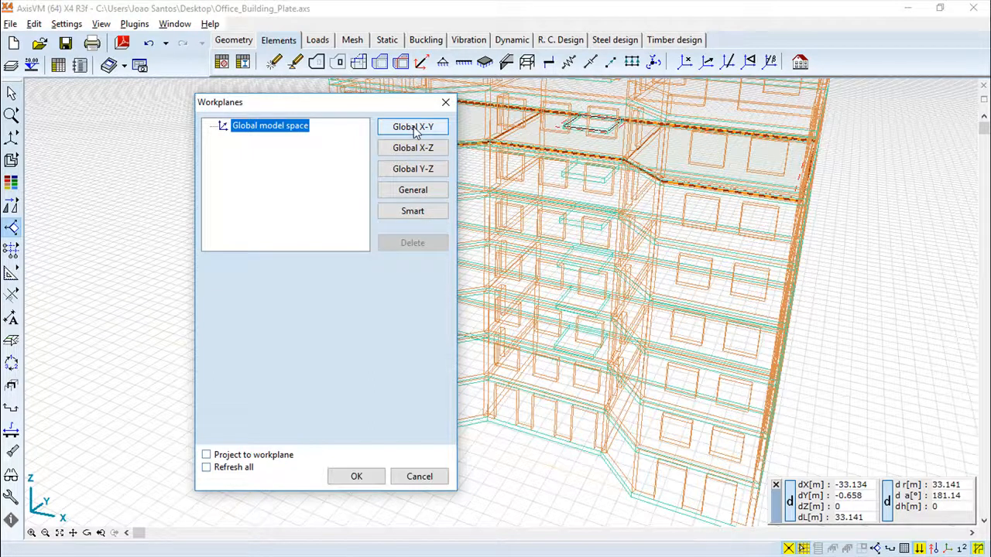
{"action": "left_click", "coordinate": [419, 197]}
{"action": "left_click", "coordinate": [605, 306]}
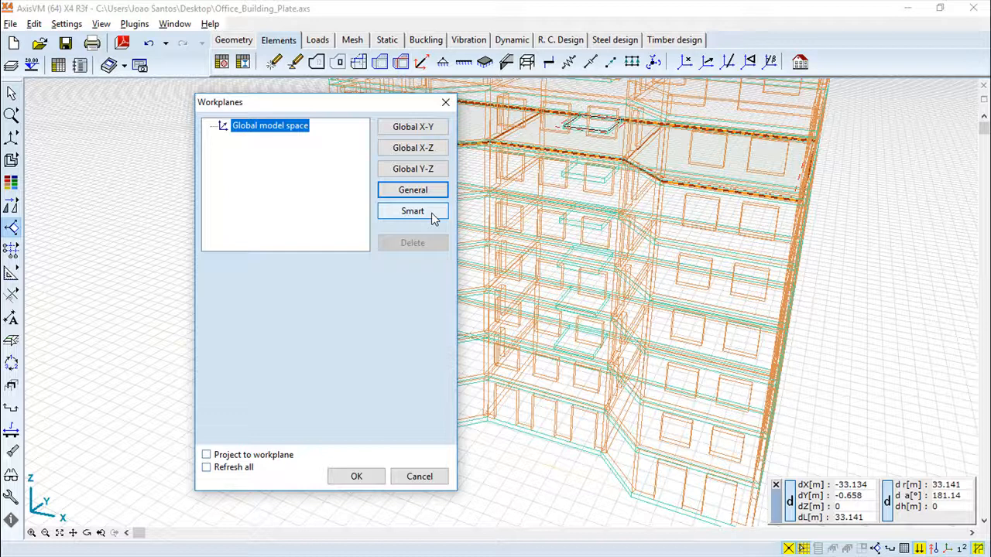
{"action": "left_click", "coordinate": [406, 213]}
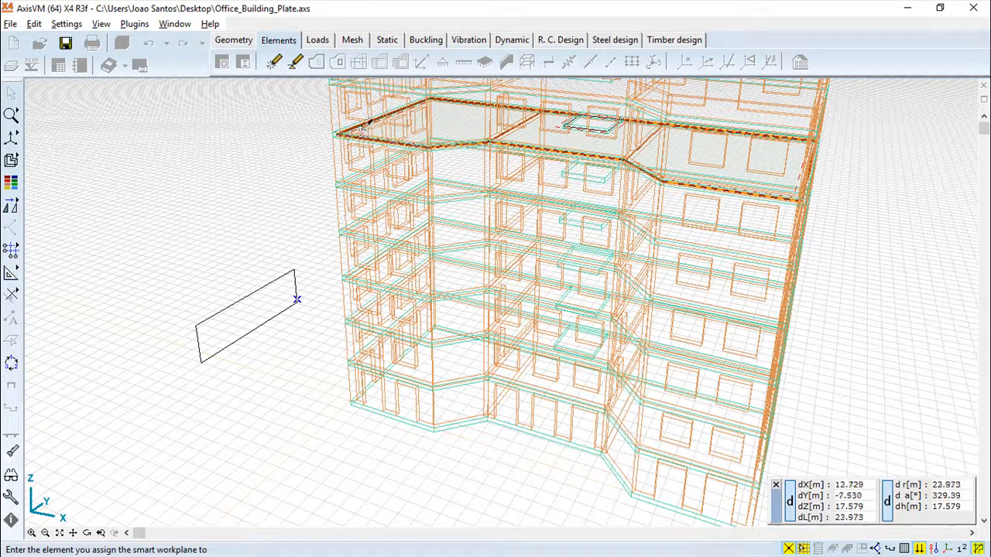
{"action": "right_click", "coordinate": [296, 294]}
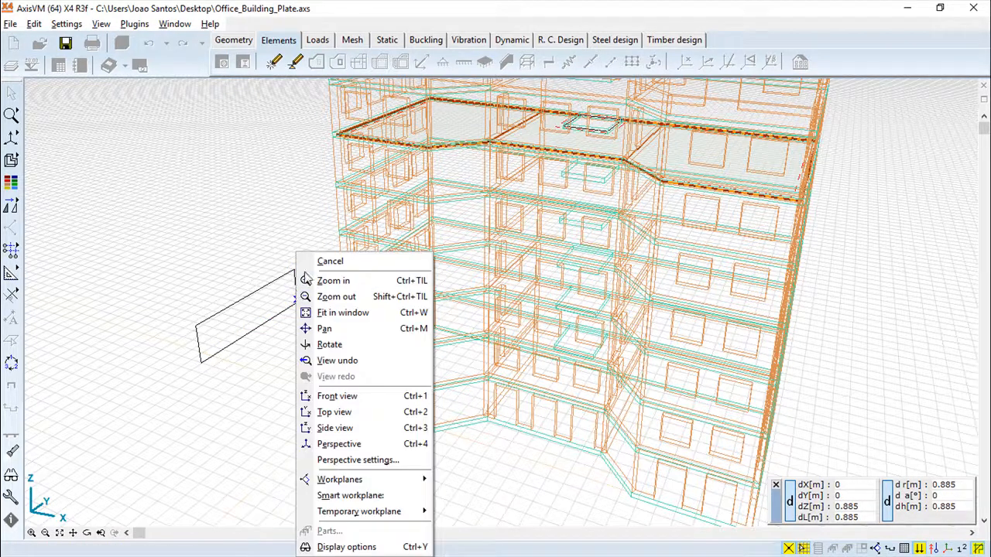
{"action": "left_click", "coordinate": [304, 262]}
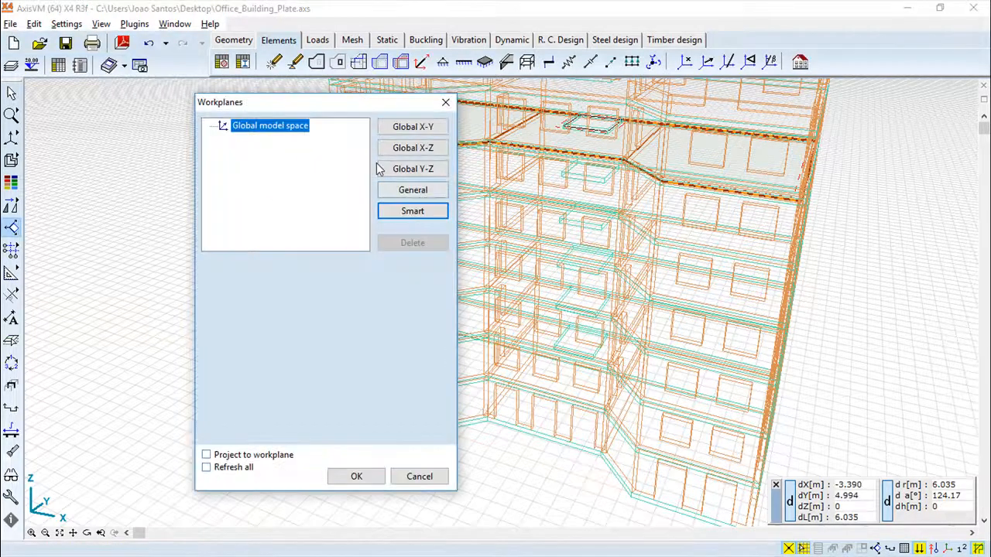
Create and activate a general workplane named WP_a, picking its origin near the building's corner and two points for its x-axis and y direction.
{"action": "left_click", "coordinate": [415, 191]}
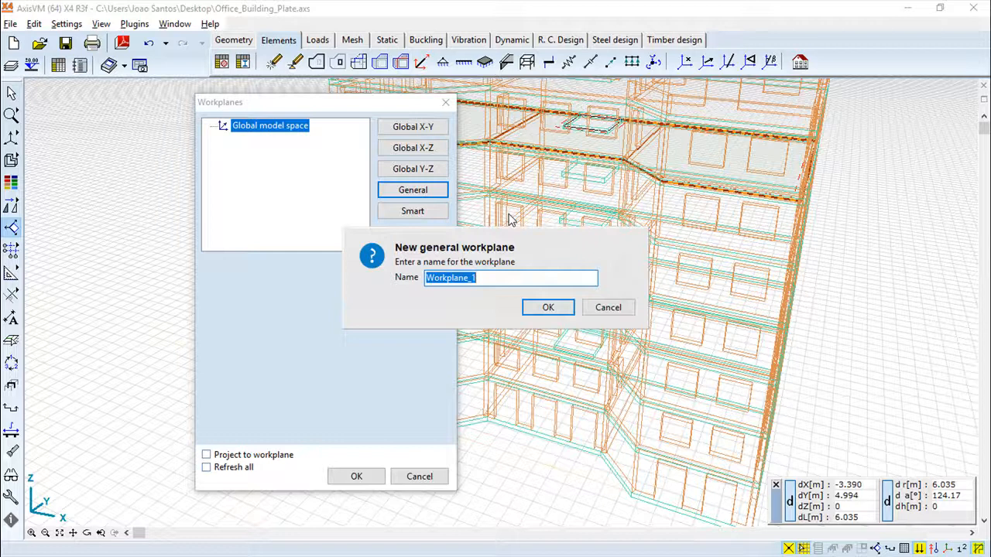
{"action": "type", "text": "WP"}
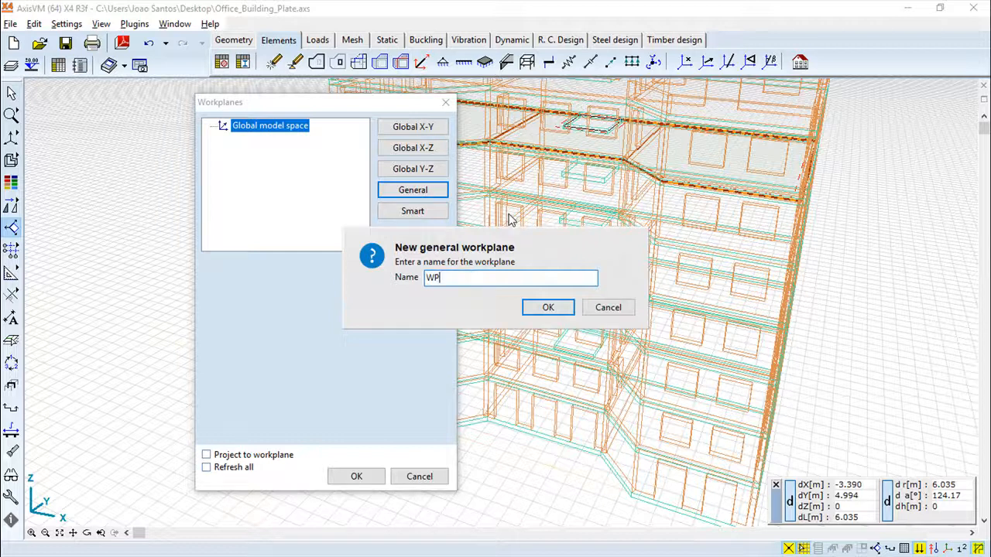
{"action": "type", "text": "_a"}
{"action": "left_click", "coordinate": [546, 307]}
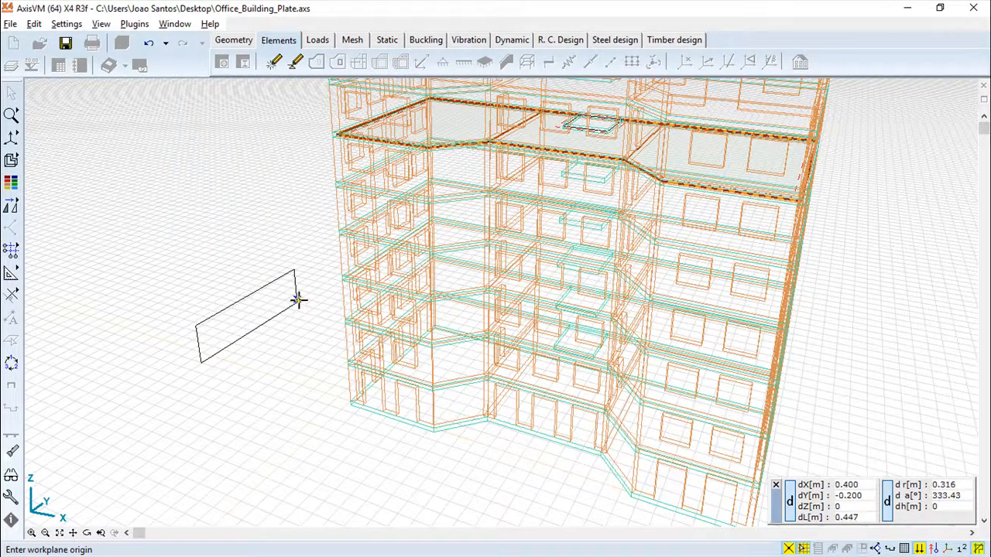
{"action": "left_click", "coordinate": [353, 299]}
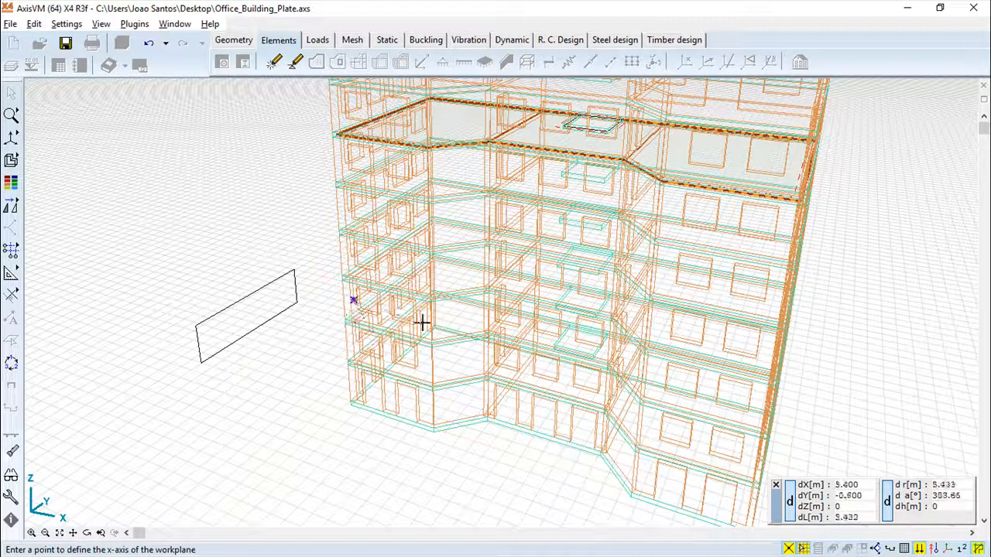
{"action": "left_click", "coordinate": [281, 219]}
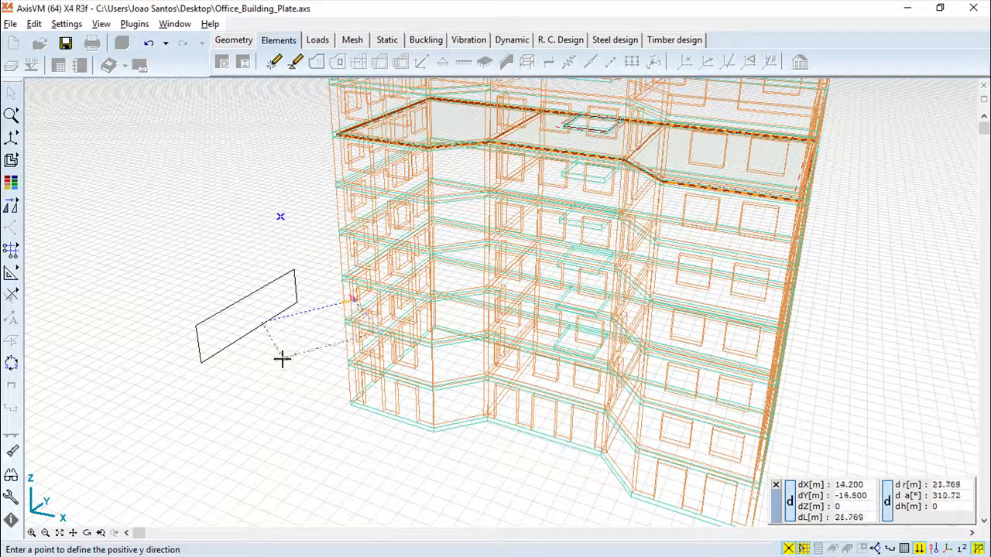
{"action": "left_click", "coordinate": [305, 450]}
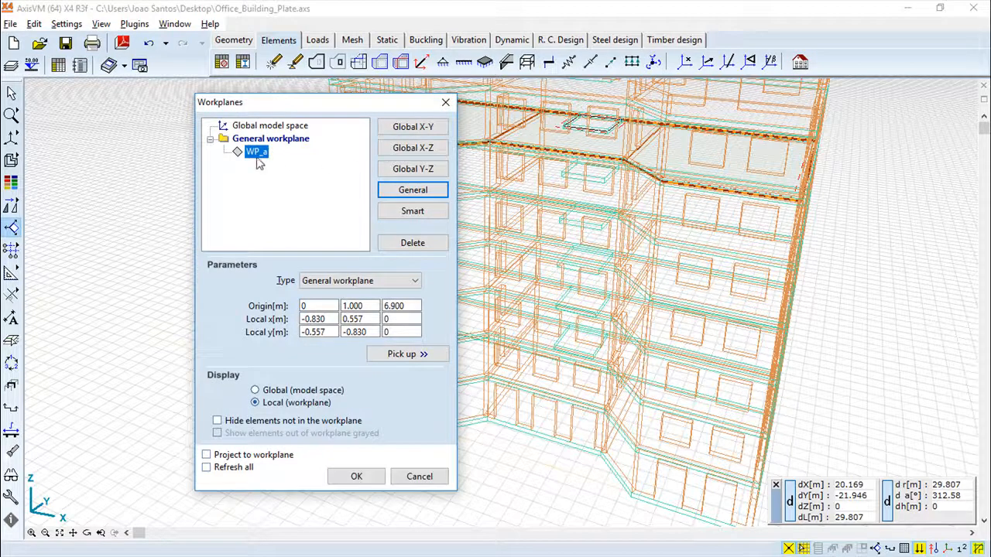
{"action": "left_click", "coordinate": [401, 286]}
{"action": "left_click", "coordinate": [410, 288]}
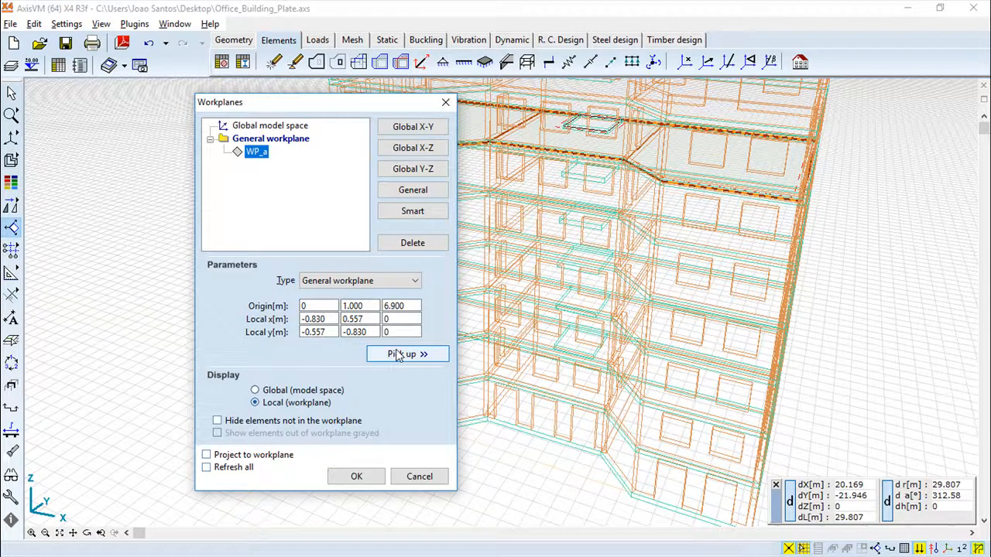
{"action": "left_click", "coordinate": [342, 476]}
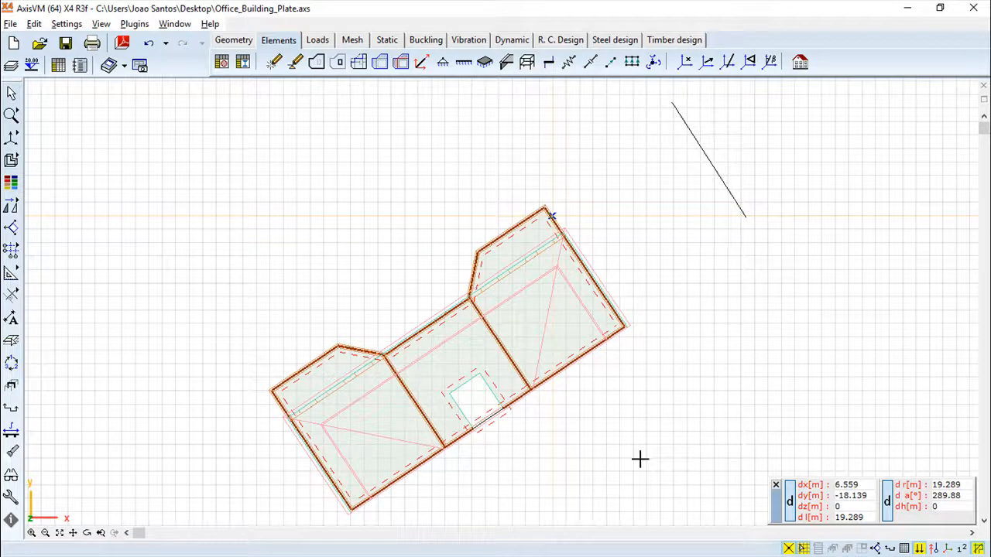
View the model in 3D within workplane WP_a and undo the workplane's creation, returning to the global model space.
{"action": "left_click", "coordinate": [87, 533]}
{"action": "left_click_drag", "start_coordinate": [287, 408], "coordinate": [620, 354]}
{"action": "scroll", "coordinate": [620, 355], "scroll_direction": "up", "scroll_amount": 2}
{"action": "middle_click_drag", "start_coordinate": [506, 339], "coordinate": [495, 259]}
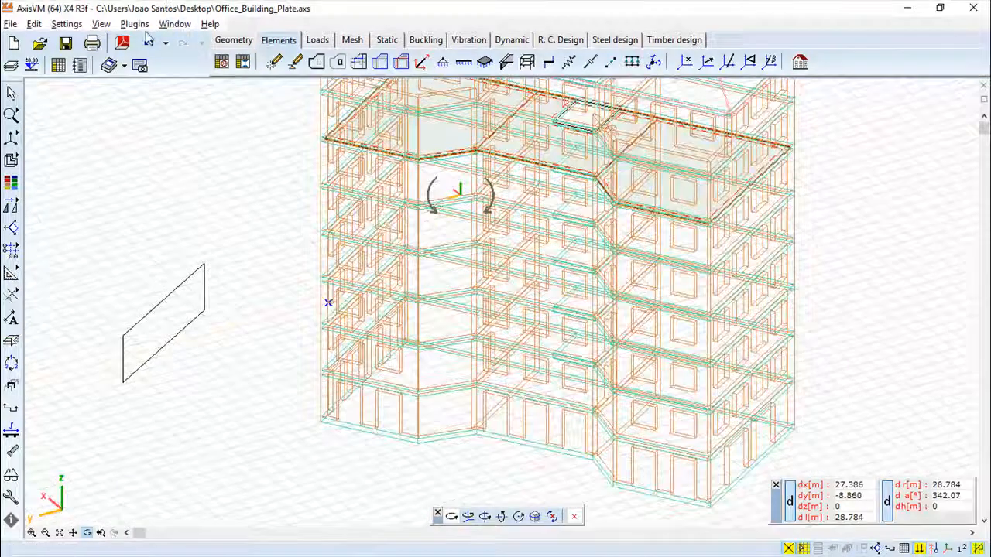
{"action": "left_click", "coordinate": [150, 44]}
{"action": "left_click", "coordinate": [150, 44]}
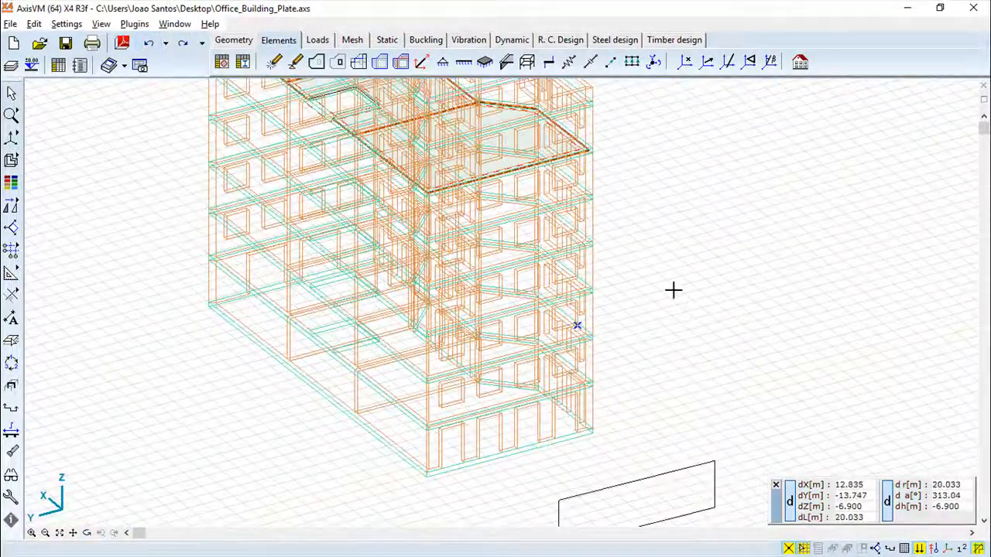
{"action": "left_click", "coordinate": [88, 536]}
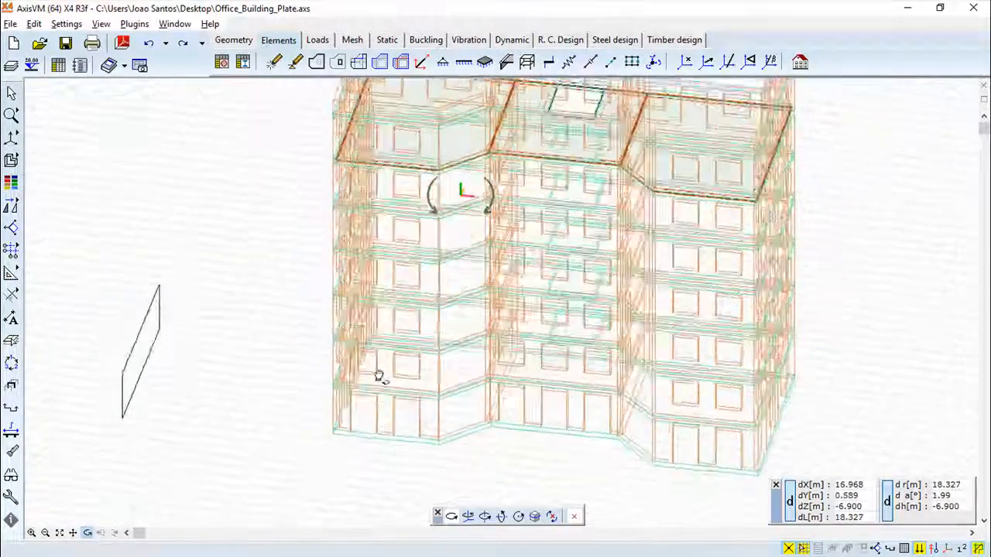
{"action": "left_click_drag", "start_coordinate": [307, 379], "coordinate": [465, 438]}
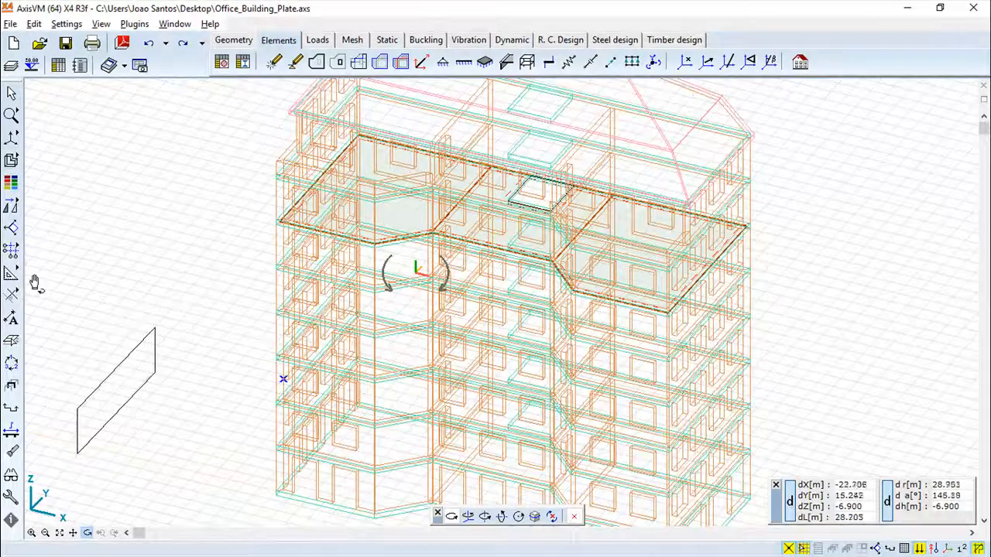
Start a new structural grid in the X-Y plane, name it Grid A and set its colour to red.
{"action": "mouse_move", "coordinate": [12, 249]}
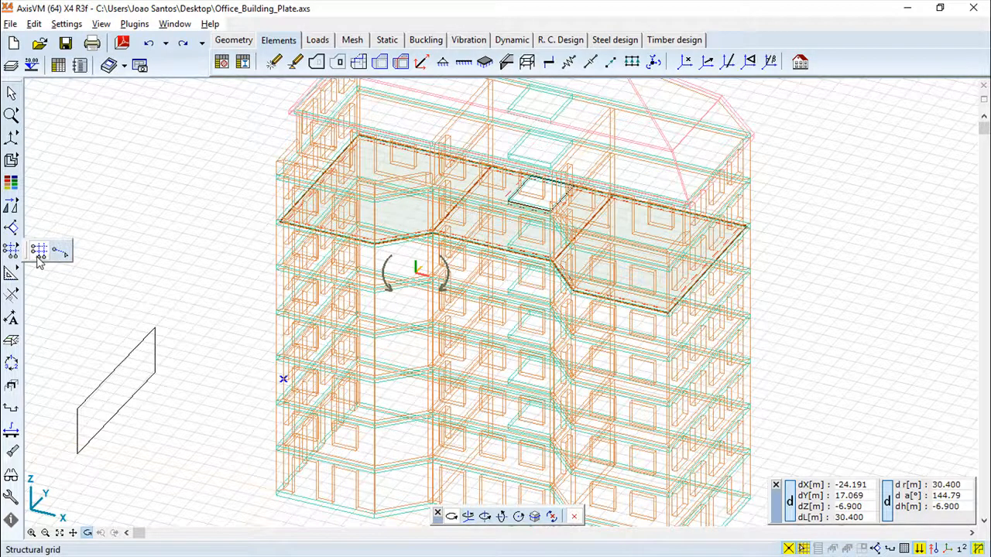
{"action": "left_click", "coordinate": [37, 255]}
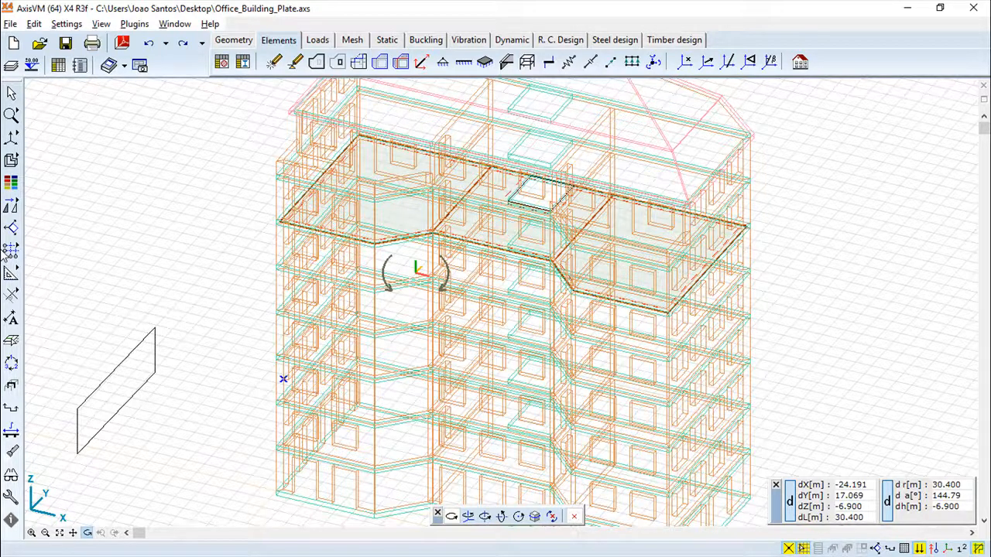
{"action": "mouse_move", "coordinate": [8, 252]}
{"action": "left_click", "coordinate": [39, 253]}
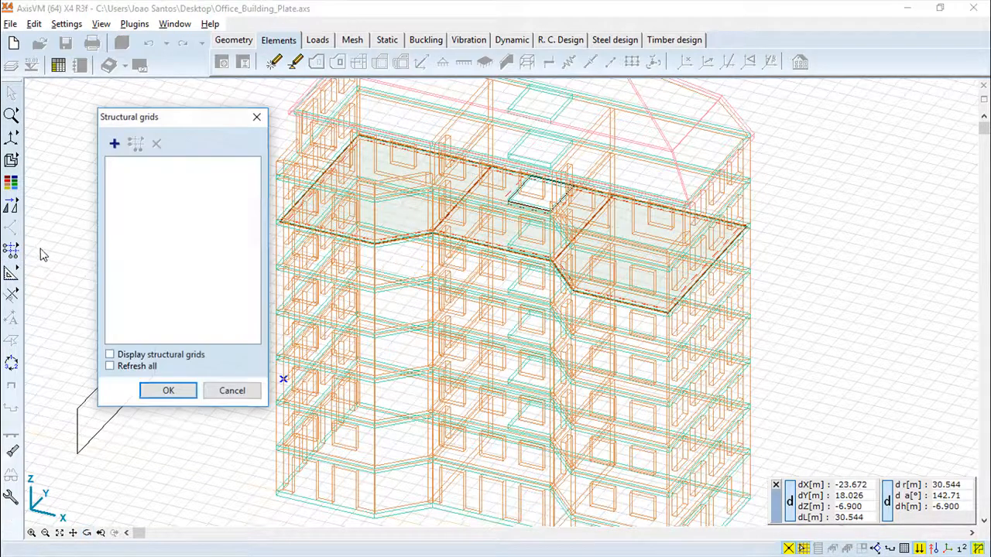
{"action": "left_click", "coordinate": [113, 145]}
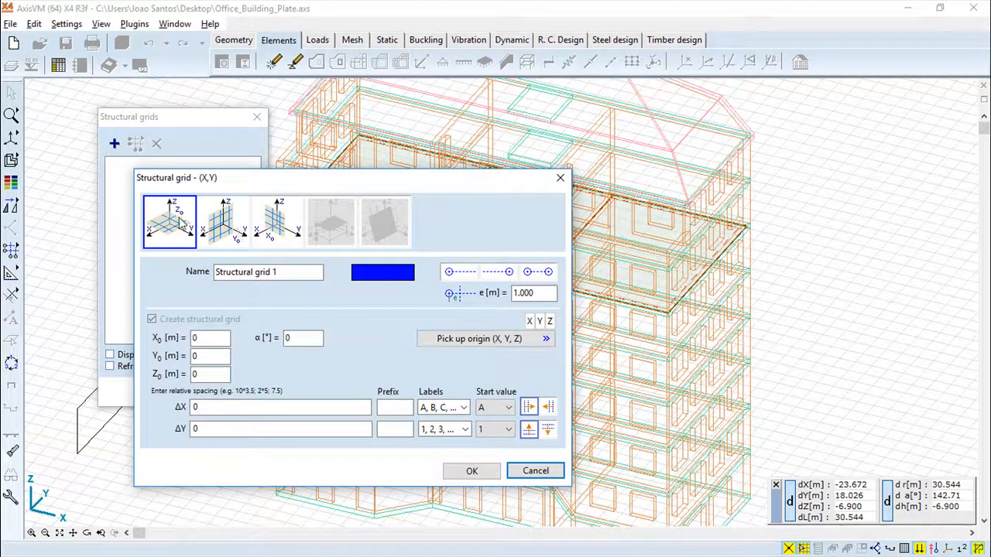
{"action": "left_click_drag", "start_coordinate": [291, 275], "coordinate": [195, 284]}
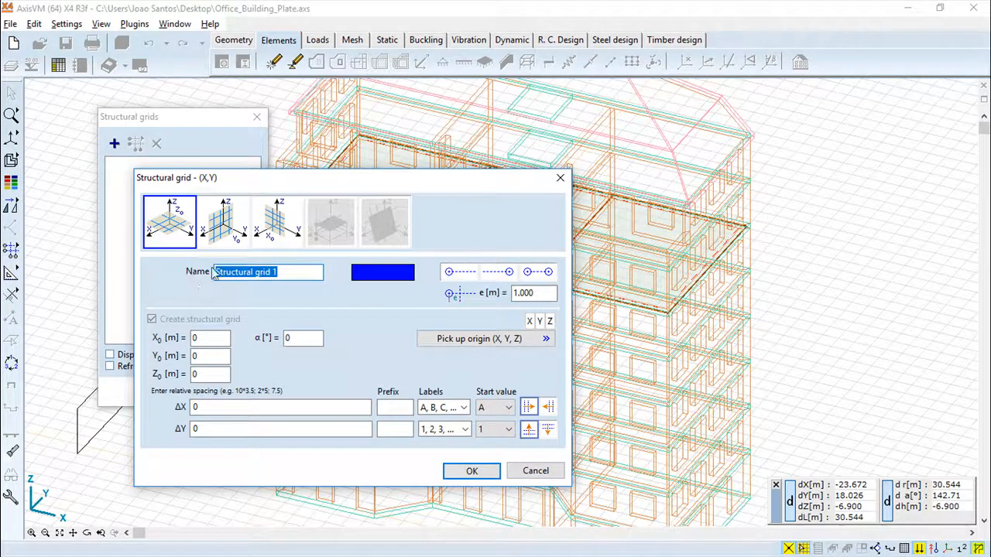
{"action": "type", "text": "Grid A"}
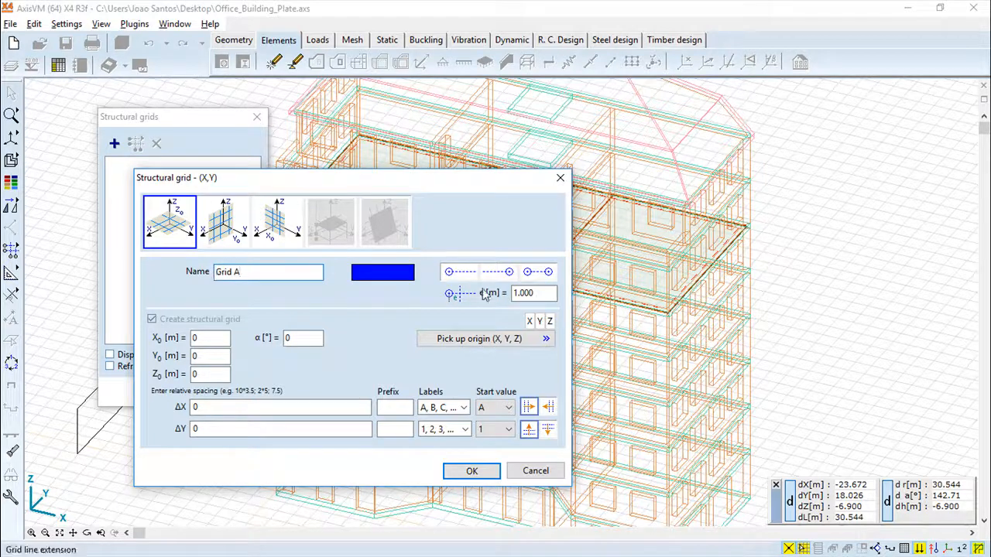
{"action": "left_click", "coordinate": [397, 277]}
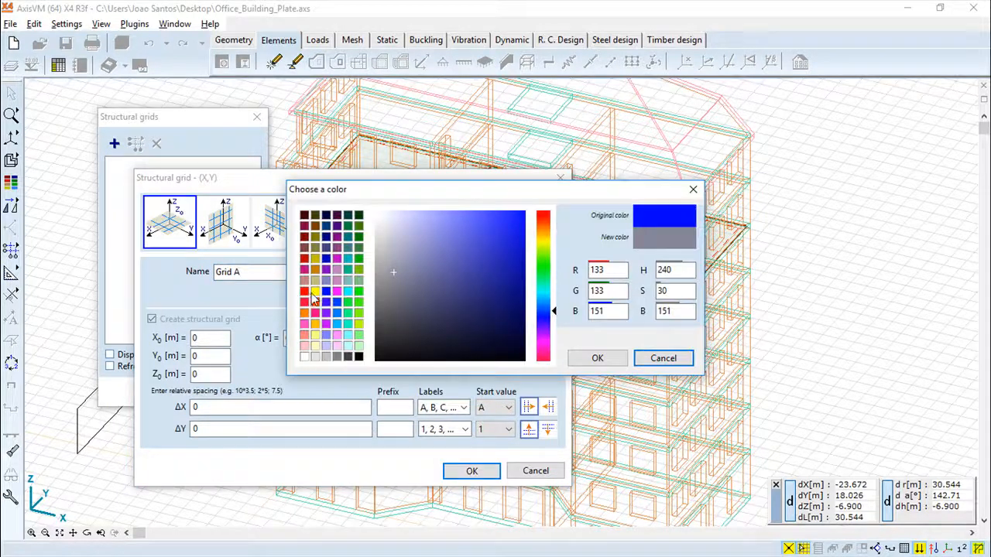
{"action": "left_click", "coordinate": [306, 293]}
{"action": "left_click", "coordinate": [593, 358]}
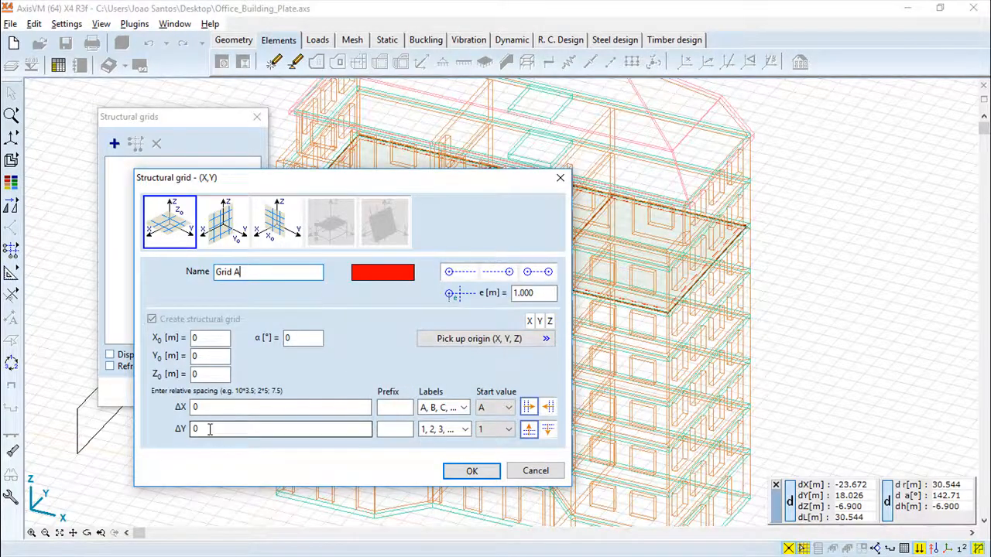
Set Grid A's relative spacing to 3;6;8;12 in ΔX and 1;4;5;9 in ΔY.
{"action": "double_click", "coordinate": [193, 407]}
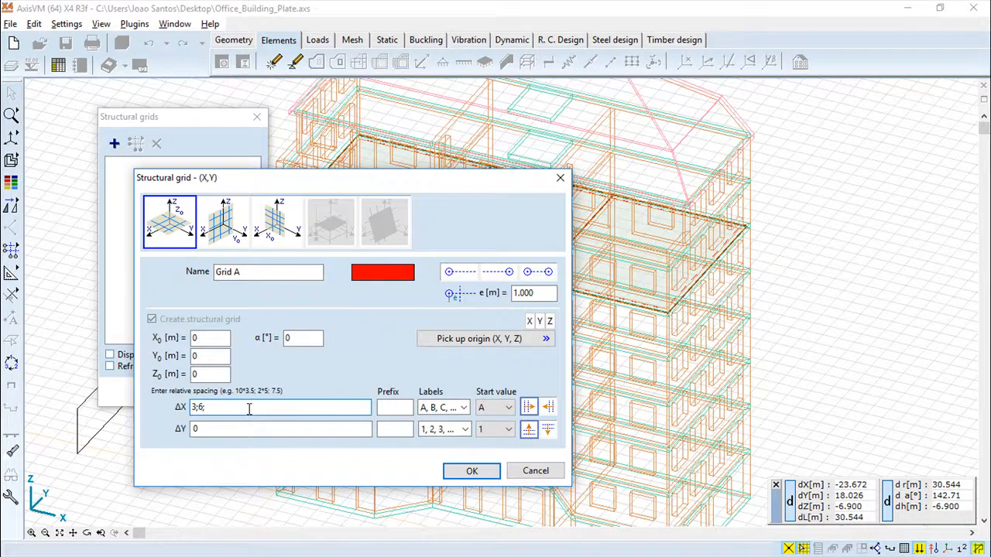
{"action": "type", "text": "3;6;8;12"}
{"action": "double_click", "coordinate": [232, 426]}
{"action": "type", "text": "1;4;5"}
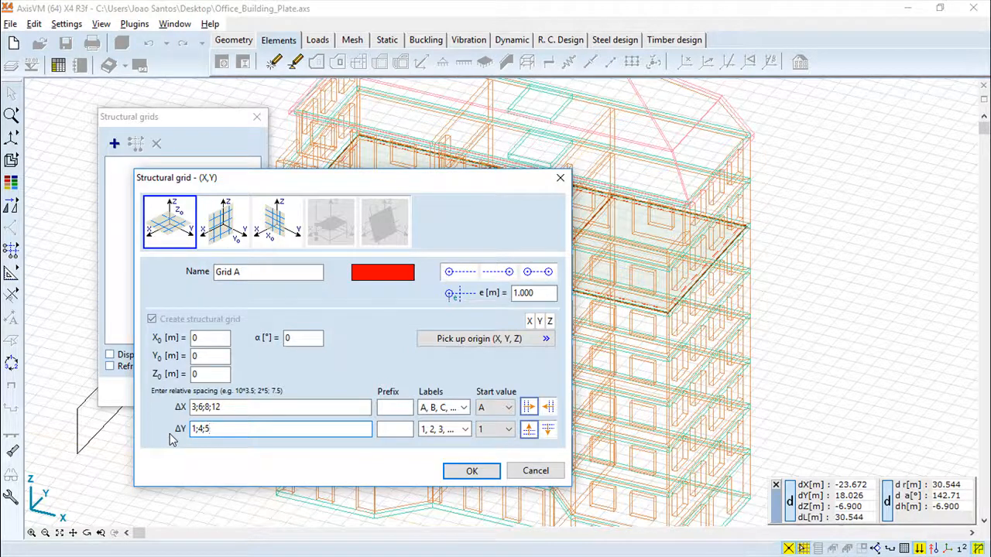
{"action": "type", "text": ";9"}
Label the grid lines at their start only, pick the highlighted floor slab's front-left corner as origin, and create Grid A.
{"action": "left_click", "coordinate": [460, 274]}
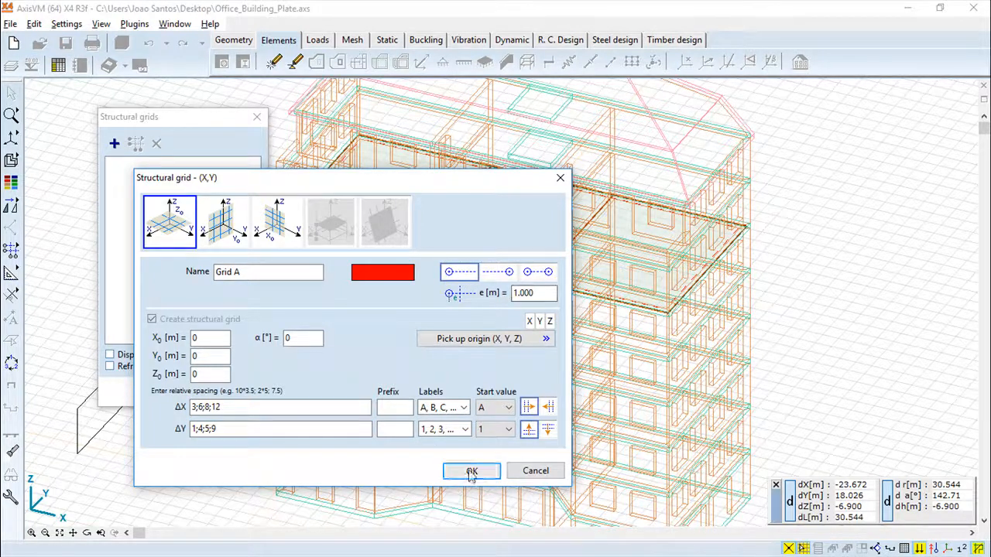
{"action": "left_click", "coordinate": [515, 339]}
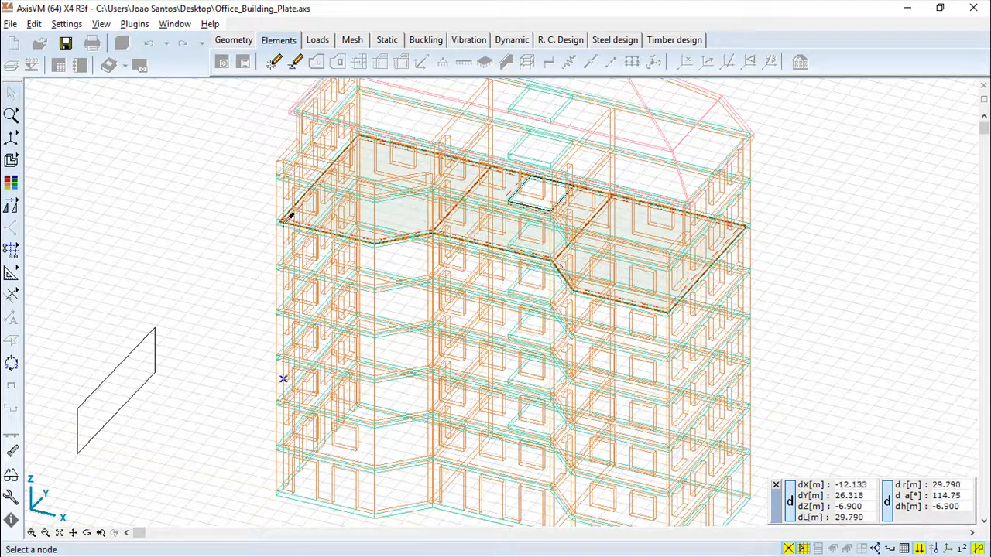
{"action": "left_click", "coordinate": [281, 221]}
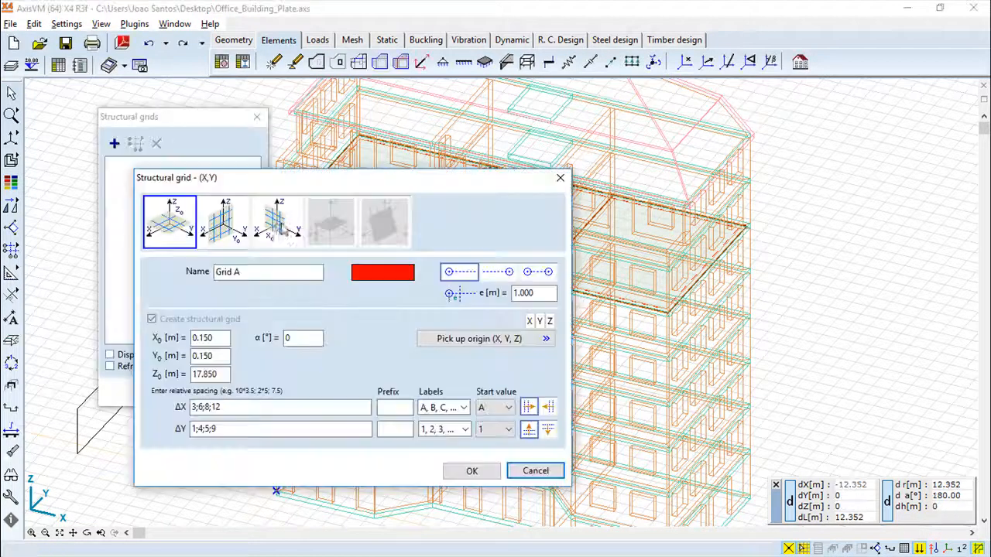
{"action": "left_click", "coordinate": [471, 471]}
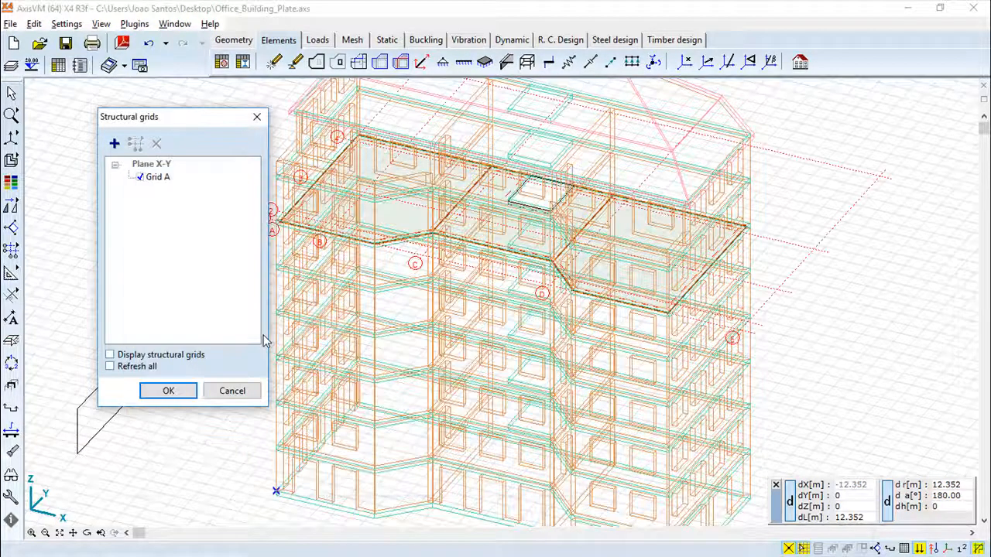
Check Grid A's settings without changing them and turn on the display of structural grids.
{"action": "left_click_drag", "start_coordinate": [176, 126], "coordinate": [187, 200]}
{"action": "left_click", "coordinate": [169, 256]}
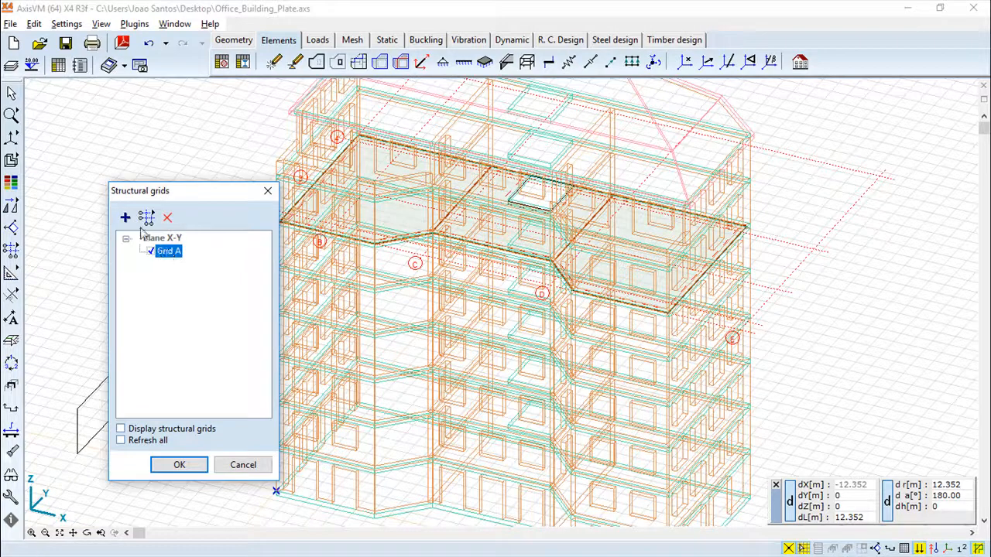
{"action": "left_click", "coordinate": [180, 465]}
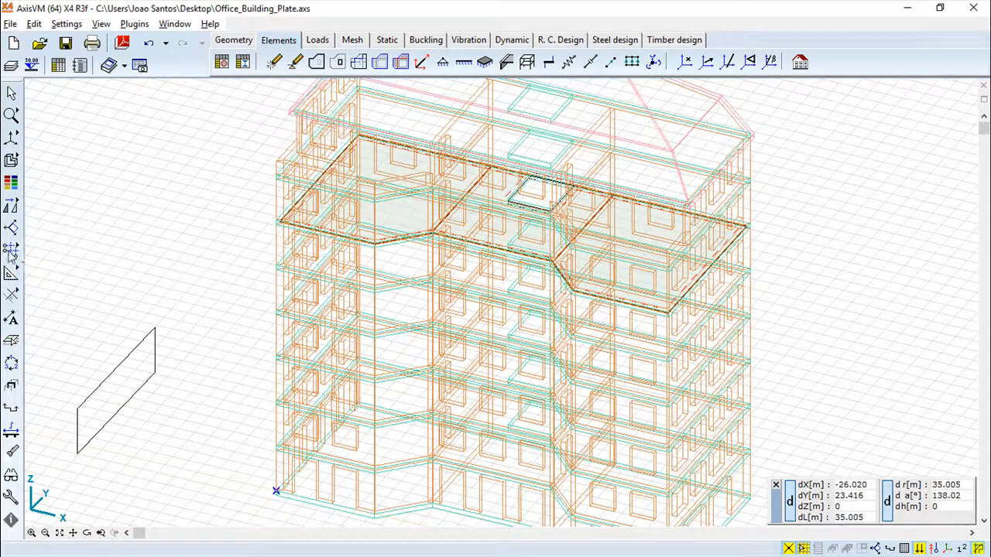
{"action": "left_click", "coordinate": [37, 252]}
{"action": "double_click", "coordinate": [168, 252]}
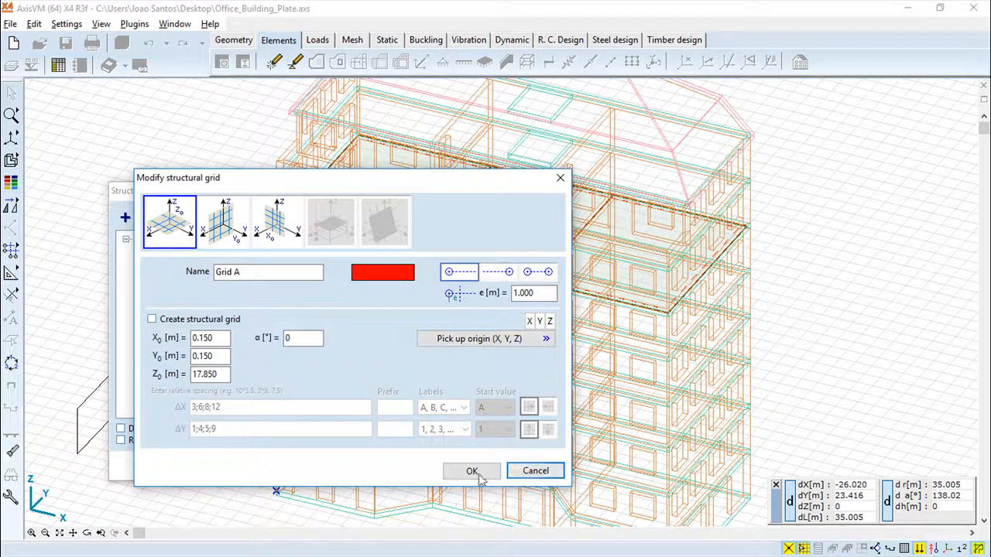
{"action": "left_click", "coordinate": [495, 472]}
{"action": "left_click_drag", "start_coordinate": [217, 193], "coordinate": [174, 194]}
{"action": "left_click", "coordinate": [78, 430]}
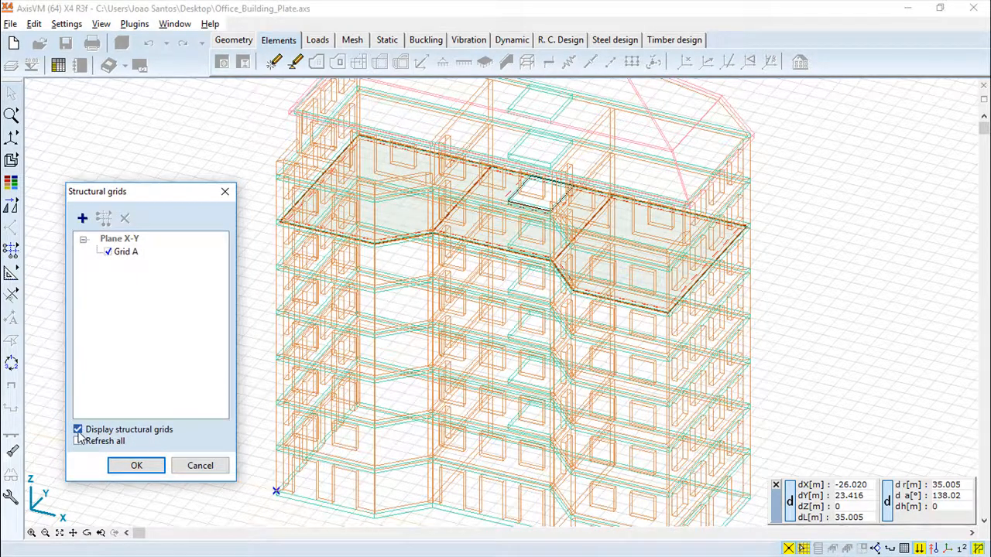
{"action": "left_click", "coordinate": [143, 473]}
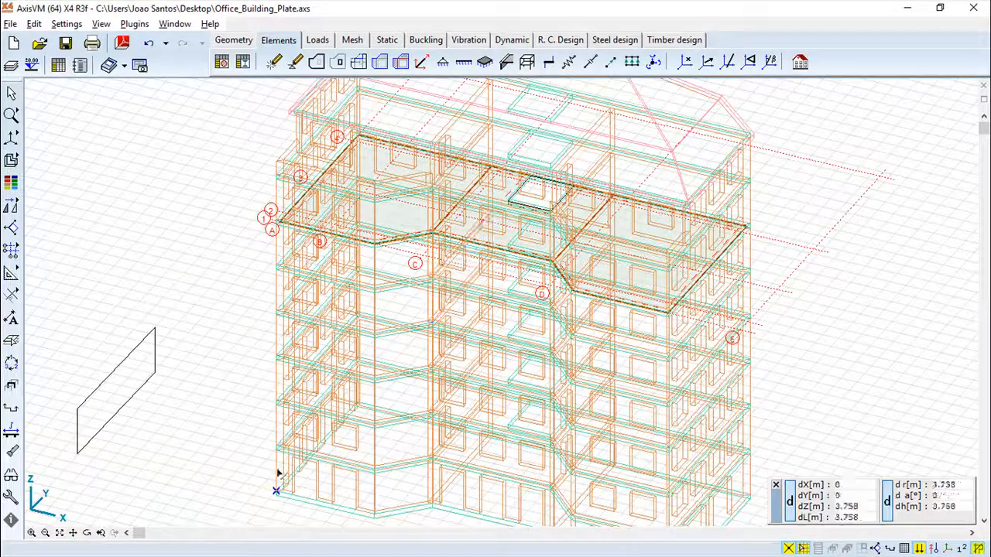
Examine Grid A's lines and labels against the highlighted floor slab, close up and from different angles.
{"action": "left_click", "coordinate": [87, 533]}
{"action": "left_click_drag", "start_coordinate": [305, 329], "coordinate": [600, 362]}
{"action": "scroll", "coordinate": [566, 381], "scroll_direction": "up", "scroll_amount": 5}
{"action": "left_click_drag", "start_coordinate": [208, 341], "coordinate": [347, 261]}
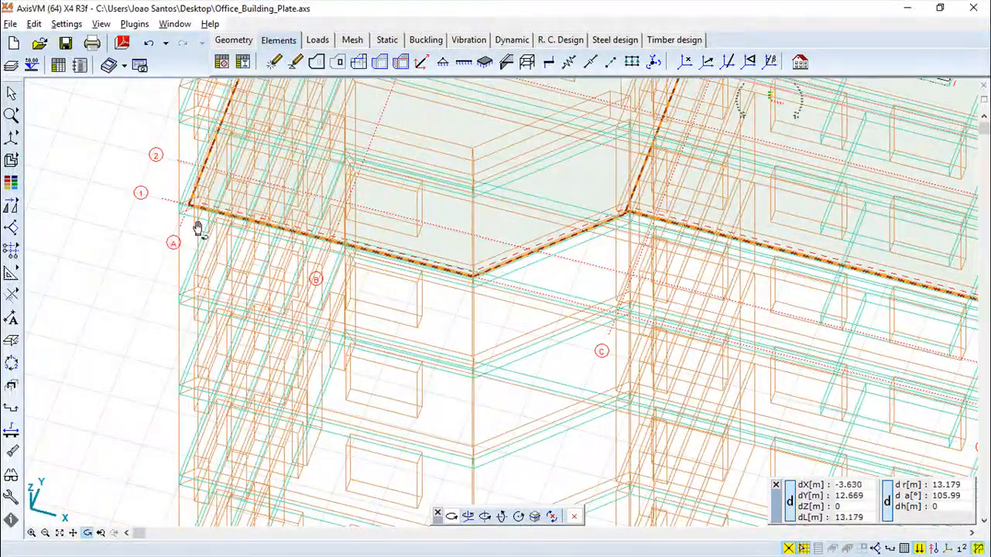
{"action": "scroll", "coordinate": [198, 228], "scroll_direction": "up", "scroll_amount": 3}
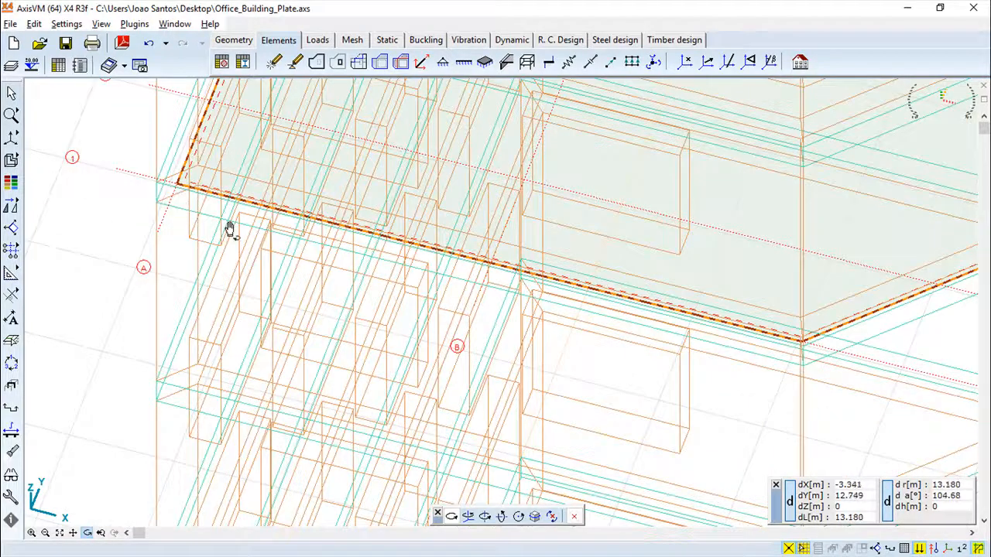
{"action": "left_click_drag", "start_coordinate": [146, 270], "coordinate": [180, 257]}
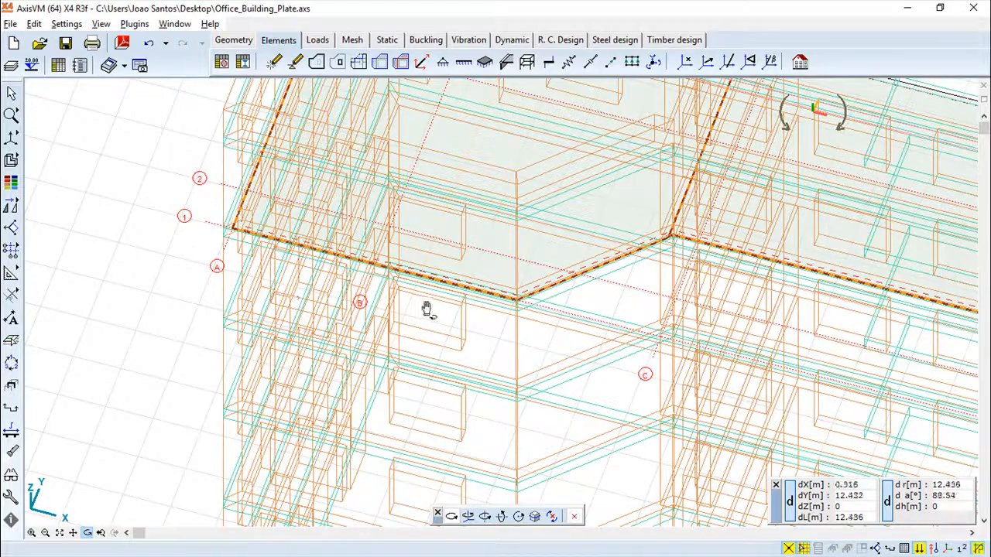
{"action": "scroll", "coordinate": [435, 359], "scroll_direction": "down", "scroll_amount": 3}
{"action": "left_click_drag", "start_coordinate": [474, 374], "coordinate": [300, 413]}
{"action": "scroll", "coordinate": [446, 456], "scroll_direction": "down", "scroll_amount": 3}
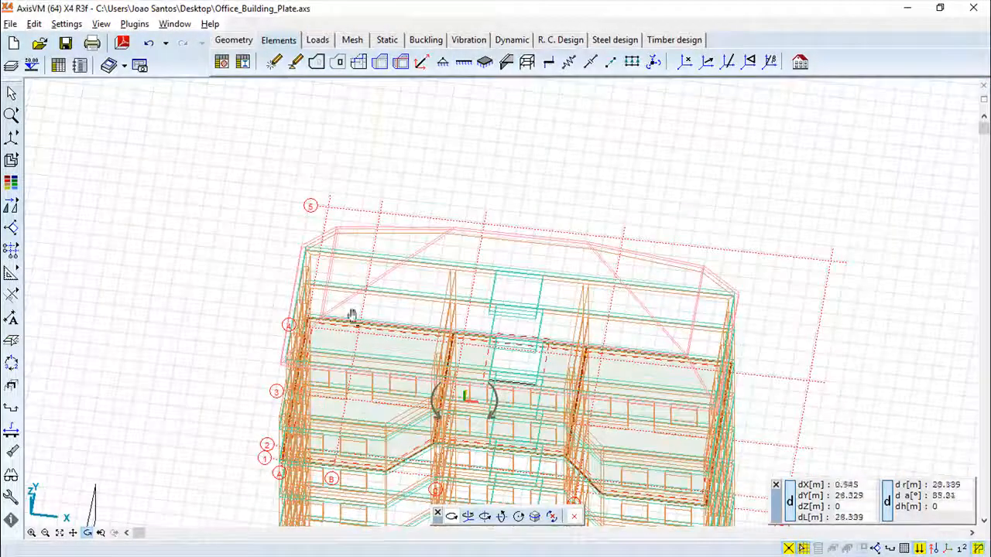
{"action": "left_click_drag", "start_coordinate": [358, 336], "coordinate": [405, 385]}
{"action": "scroll", "coordinate": [394, 377], "scroll_direction": "up", "scroll_amount": 2}
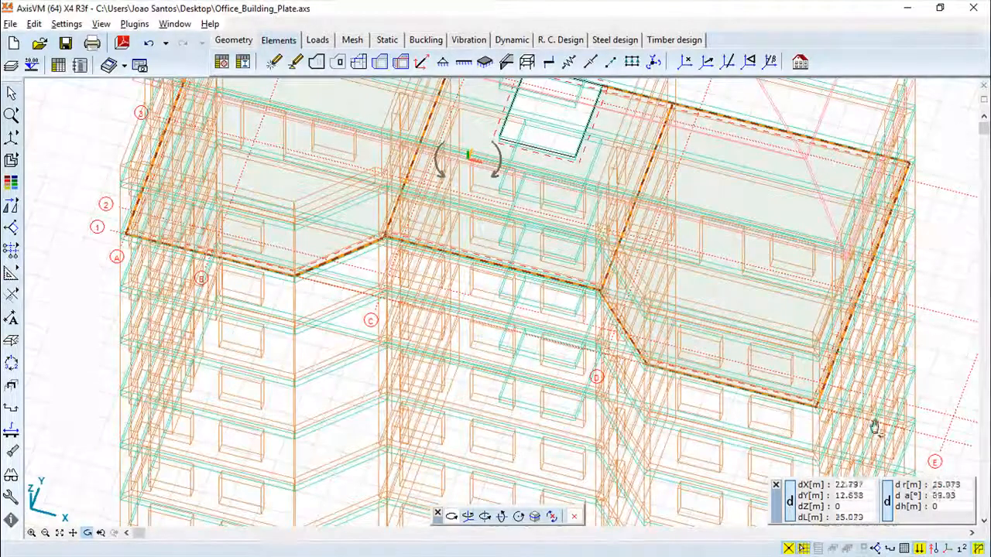
Look at the options for adding single grid lines to Grid A and leave the tool without drawing a line.
{"action": "mouse_move", "coordinate": [12, 249]}
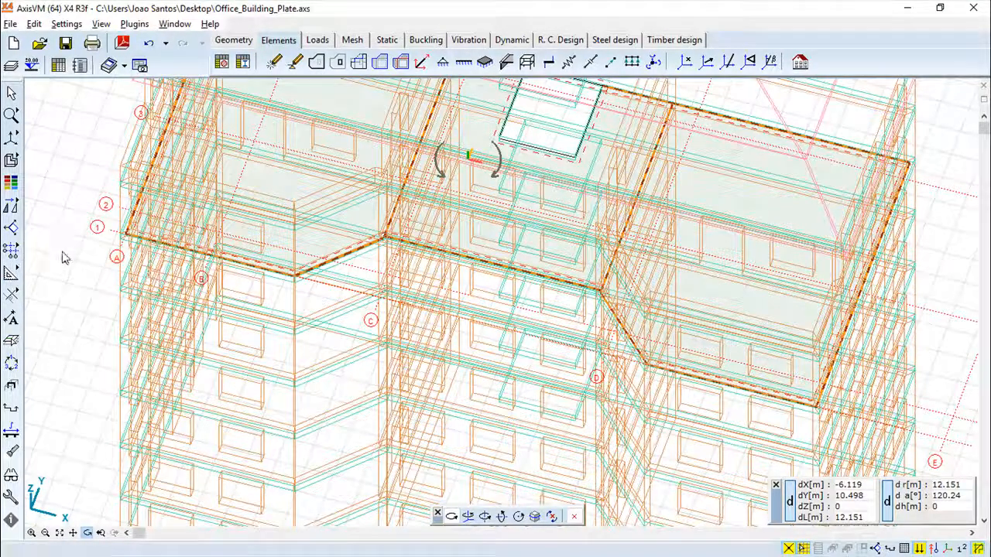
{"action": "left_click", "coordinate": [62, 251]}
{"action": "middle_click_drag", "start_coordinate": [581, 272], "coordinate": [389, 400]}
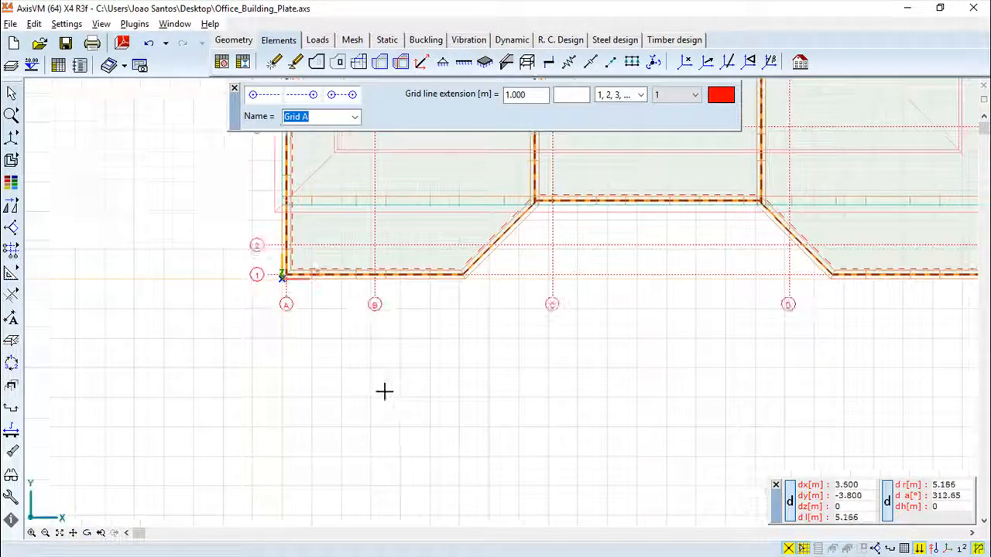
{"action": "scroll", "coordinate": [400, 375], "scroll_direction": "down", "scroll_amount": 3}
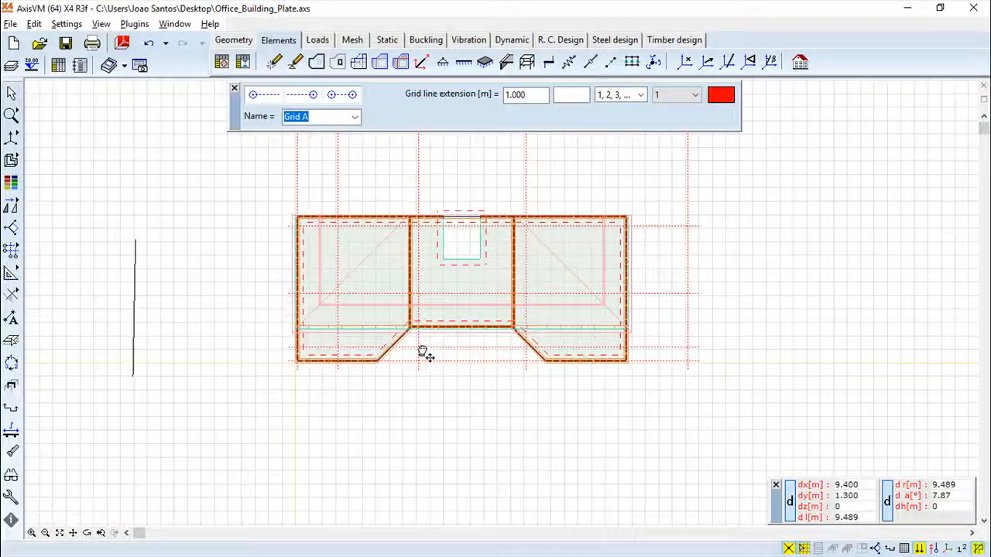
{"action": "mouse_move", "coordinate": [8, 255]}
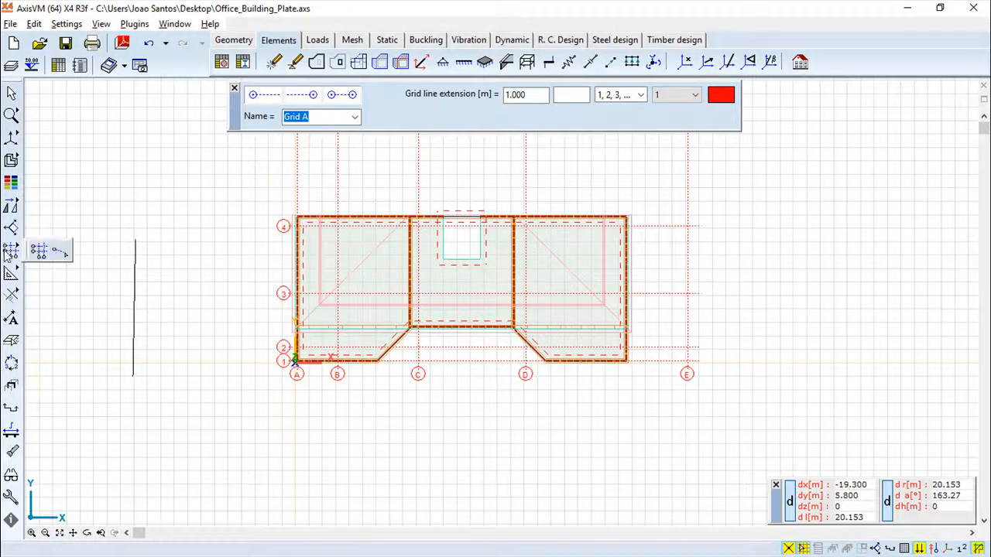
{"action": "left_click", "coordinate": [61, 250]}
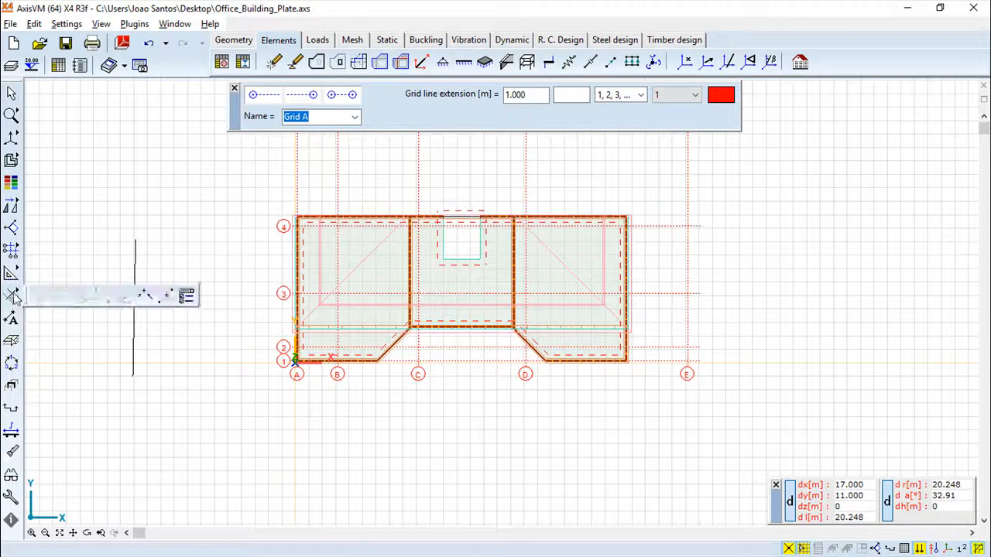
{"action": "mouse_move", "coordinate": [11, 250]}
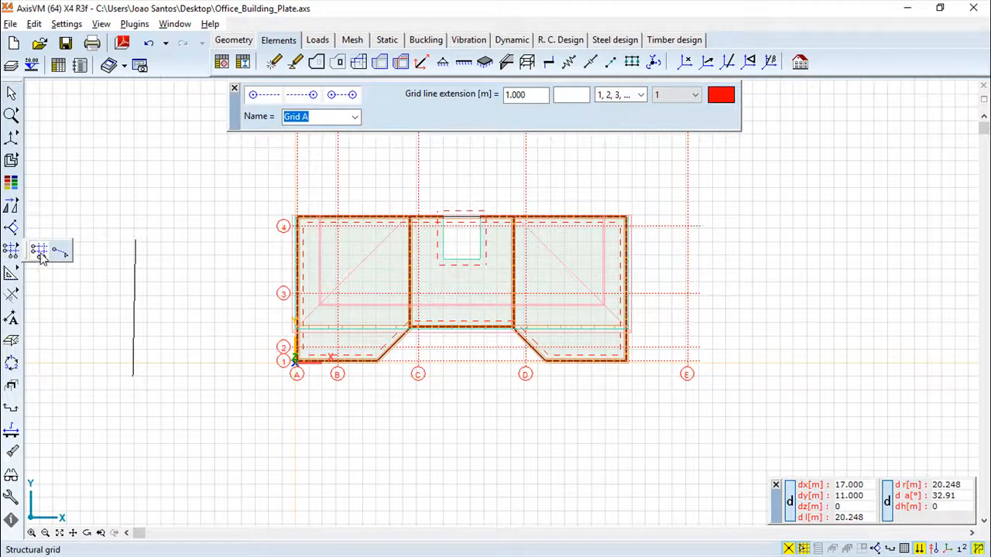
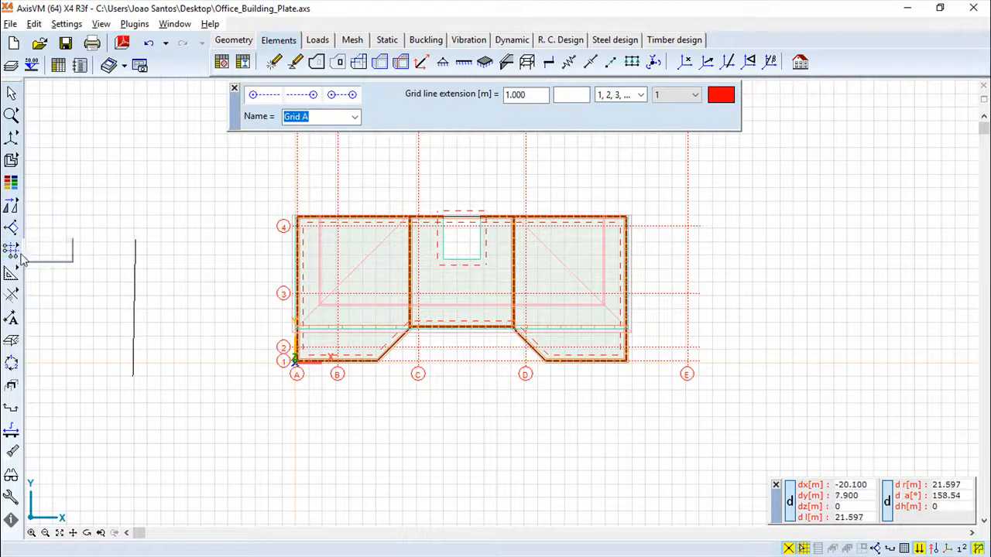
{"action": "mouse_move", "coordinate": [62, 262]}
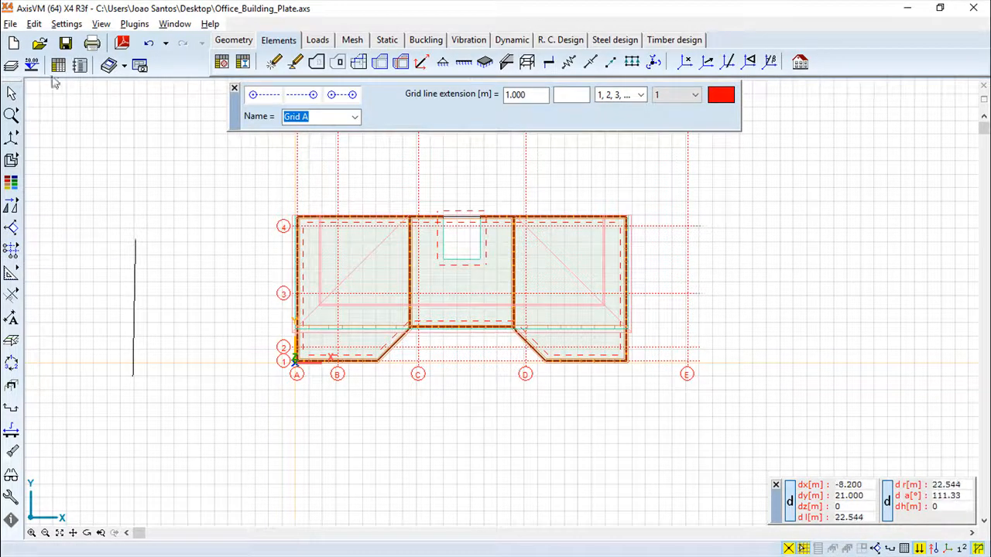
{"action": "left_click", "coordinate": [234, 88]}
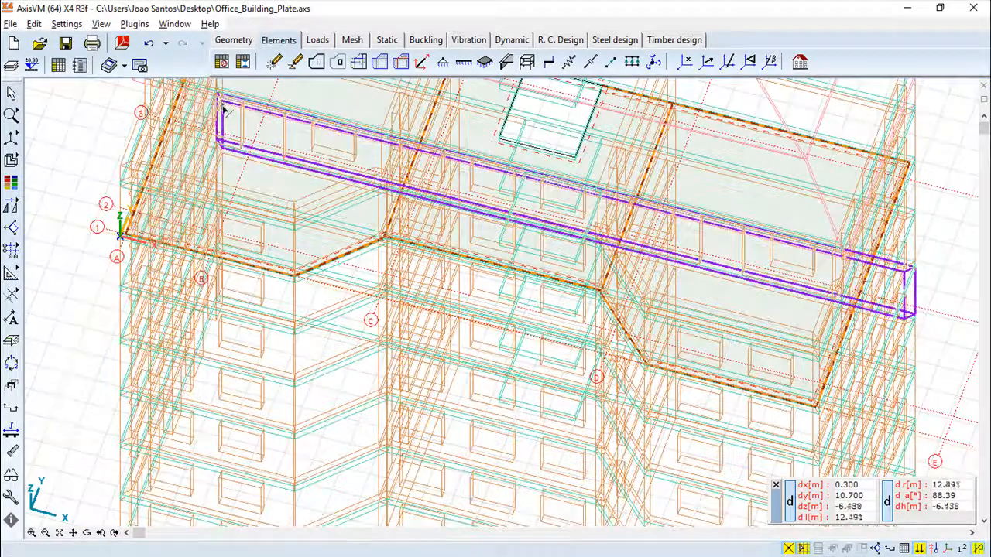
Examine the whole building with its structural grid from a lower angle and look at the available guideline types.
{"action": "scroll", "coordinate": [345, 332], "scroll_direction": "up", "scroll_amount": 2}
{"action": "scroll", "coordinate": [338, 329], "scroll_direction": "down", "scroll_amount": 4}
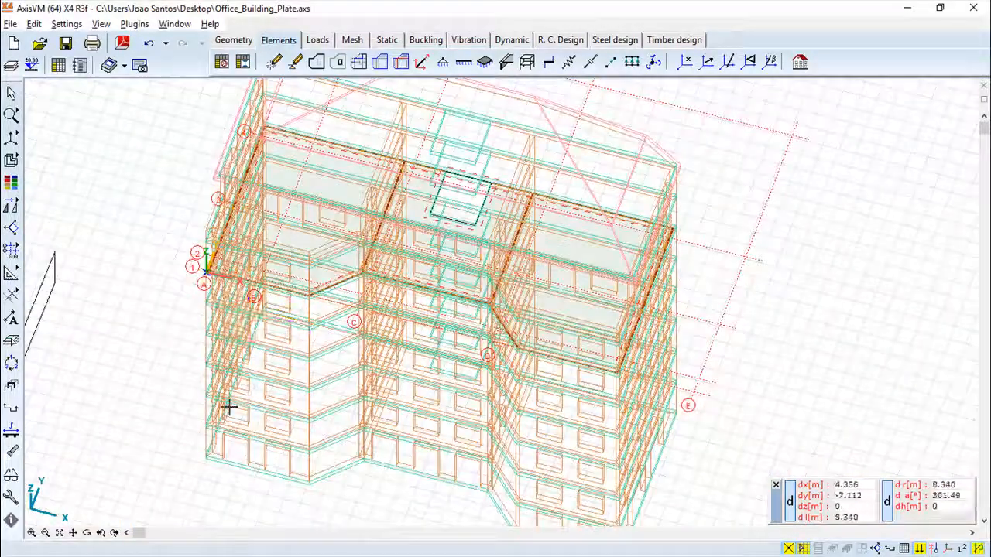
{"action": "left_click", "coordinate": [87, 533]}
{"action": "left_click_drag", "start_coordinate": [442, 393], "coordinate": [364, 323]}
{"action": "left_click", "coordinate": [11, 273]}
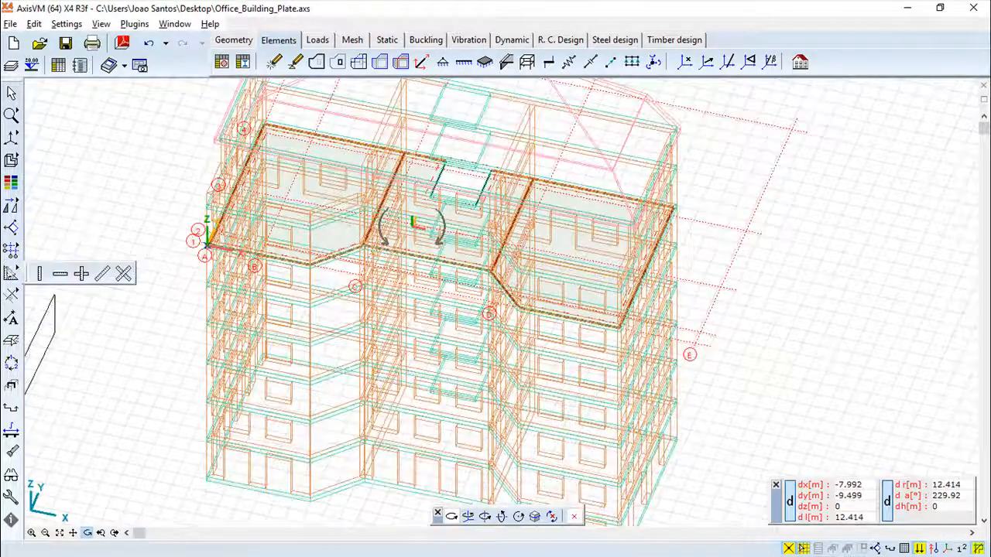
{"action": "left_click", "coordinate": [8, 275]}
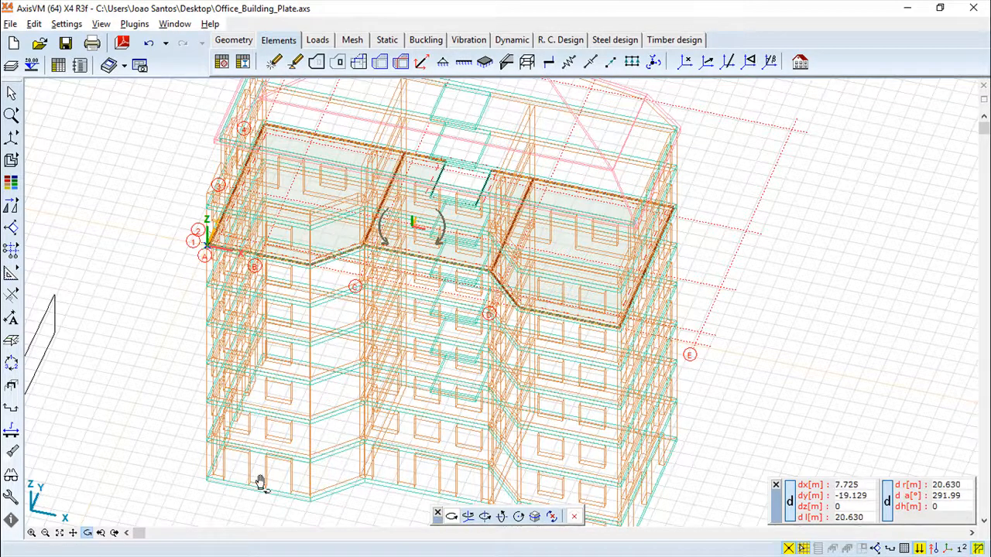
{"action": "middle_click_drag", "start_coordinate": [341, 320], "coordinate": [419, 370]}
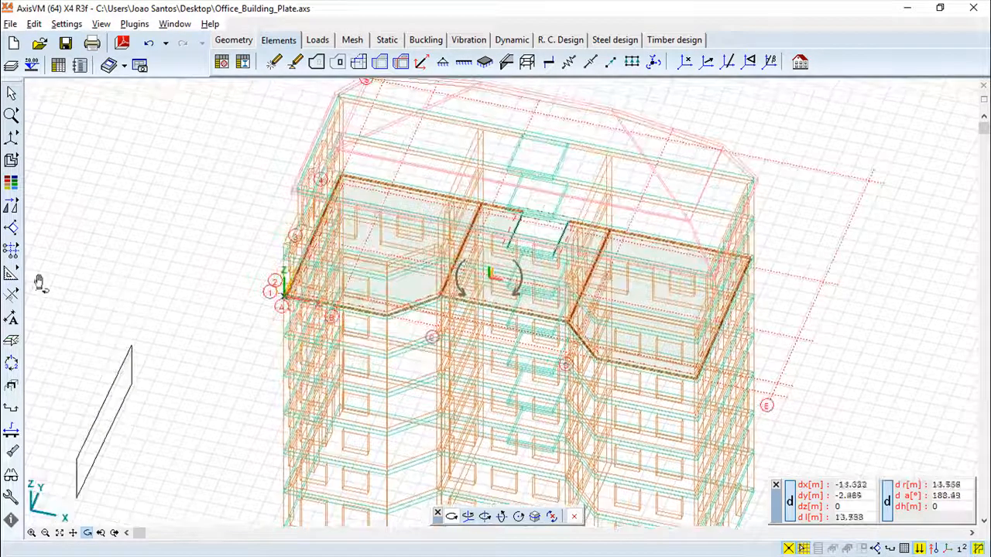
Try the vertical and horizontal guideline commands without placing a line, and start a double guideline on the highlighted floor's workplane.
{"action": "mouse_move", "coordinate": [11, 273]}
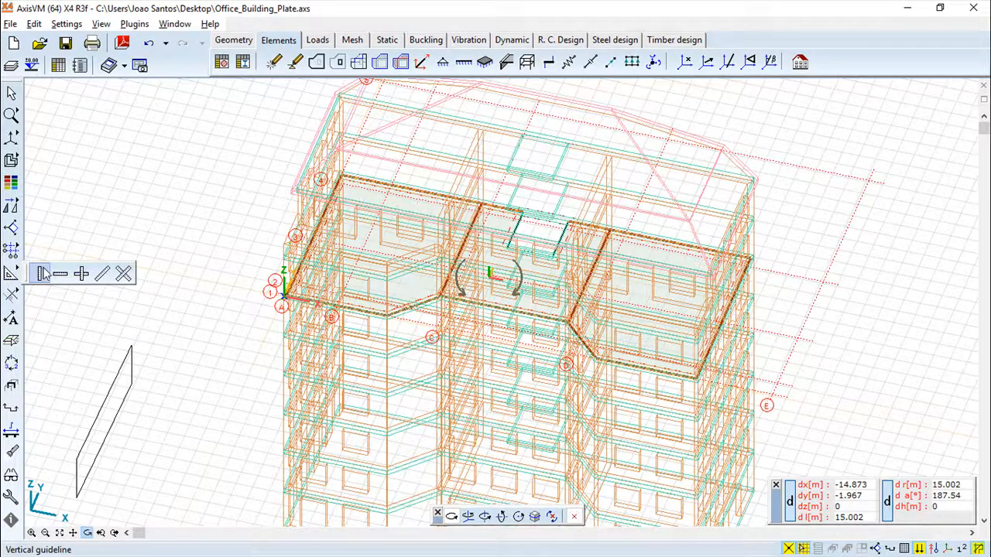
{"action": "left_click", "coordinate": [44, 275]}
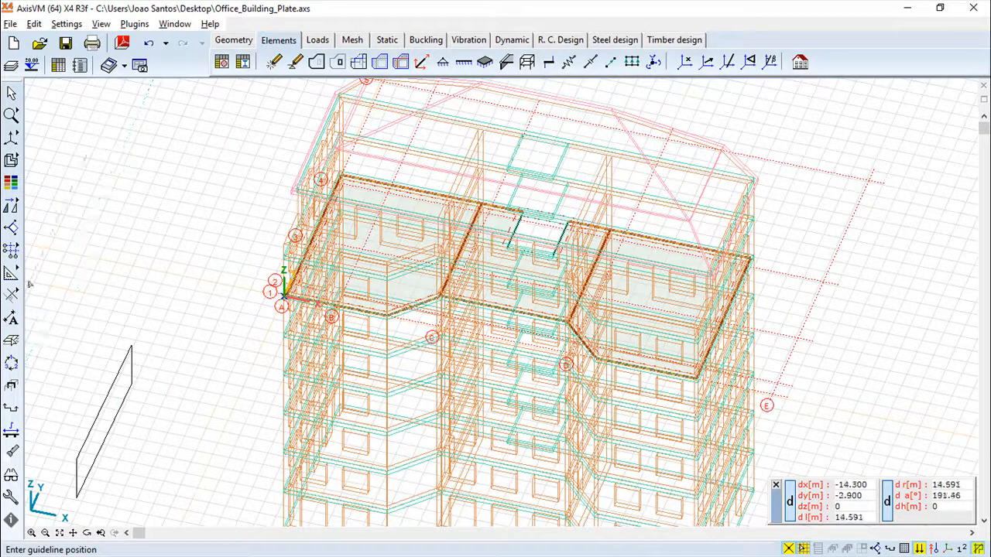
{"action": "mouse_move", "coordinate": [14, 276]}
{"action": "left_click", "coordinate": [64, 277]}
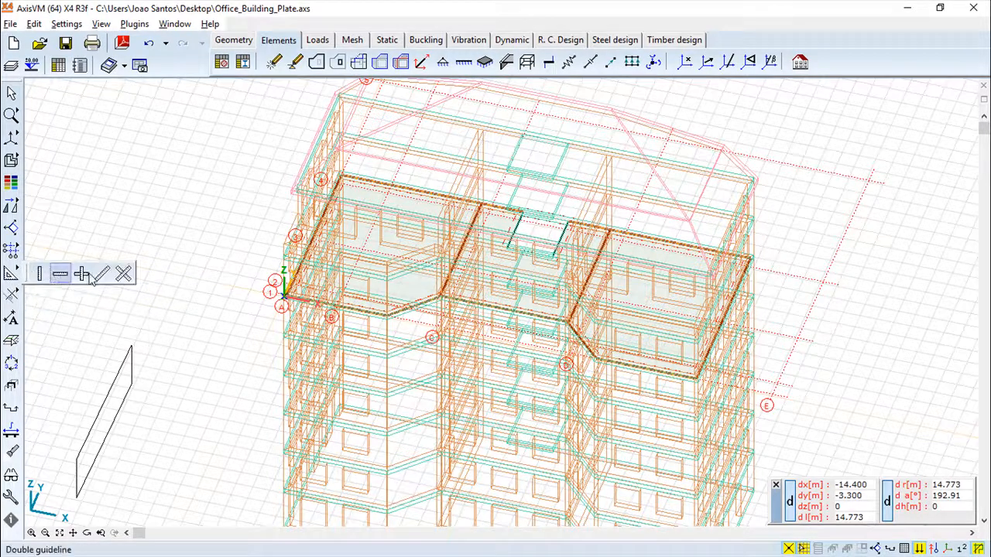
{"action": "left_click", "coordinate": [78, 272]}
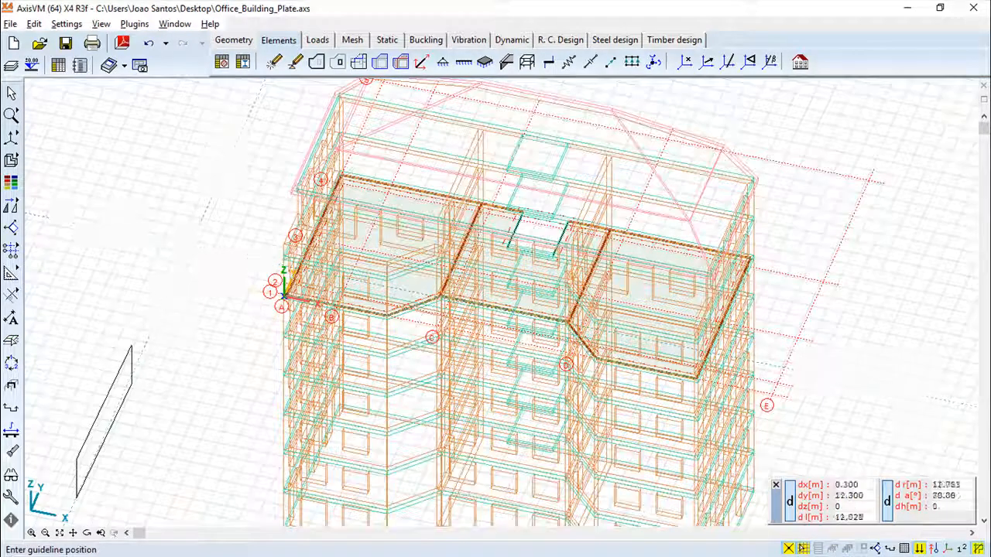
Place a crossed pair of guidelines behind the active storey's slab and an oblique guideline from the A-1 slab corner through an upper wall corner.
{"action": "left_click", "coordinate": [426, 177]}
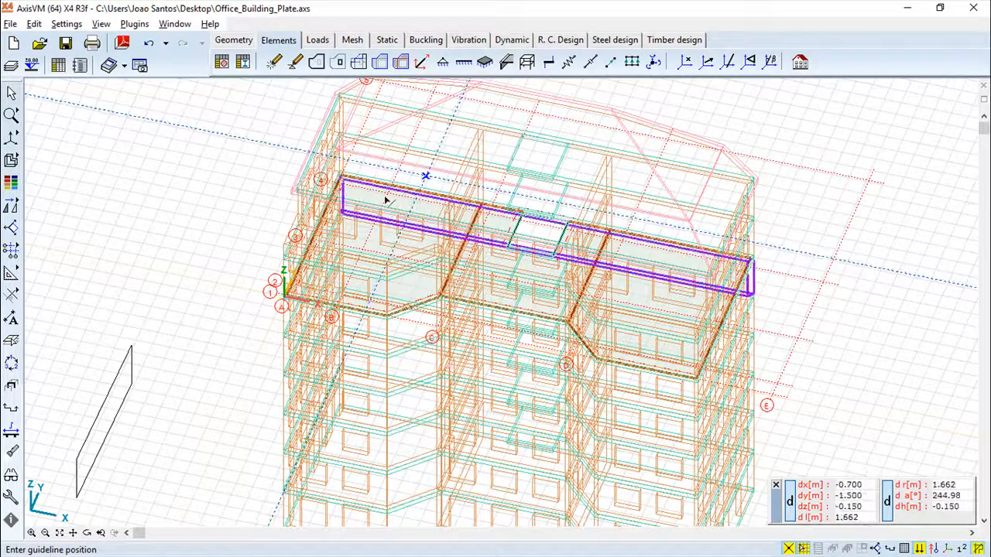
{"action": "mouse_move", "coordinate": [12, 273]}
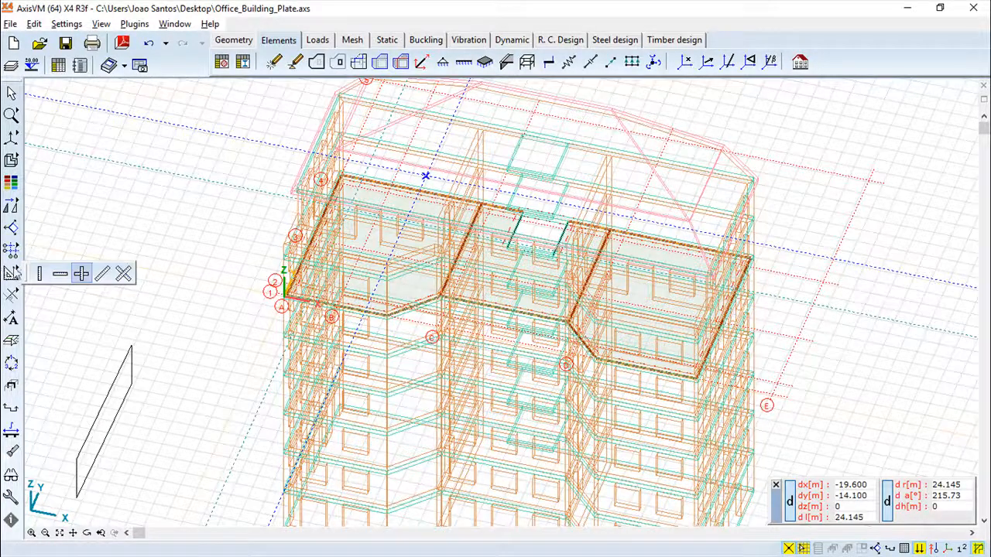
{"action": "left_click", "coordinate": [103, 273]}
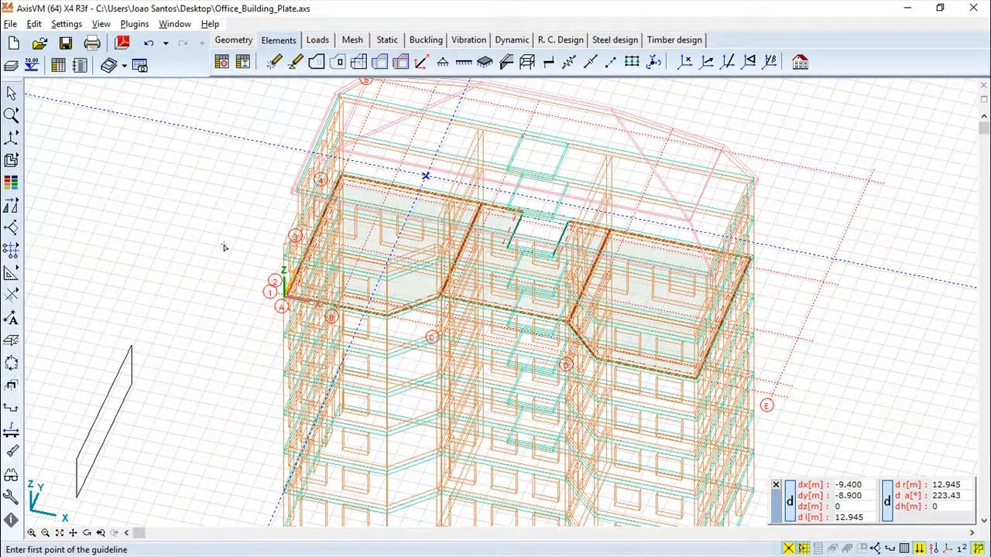
{"action": "left_click", "coordinate": [285, 298]}
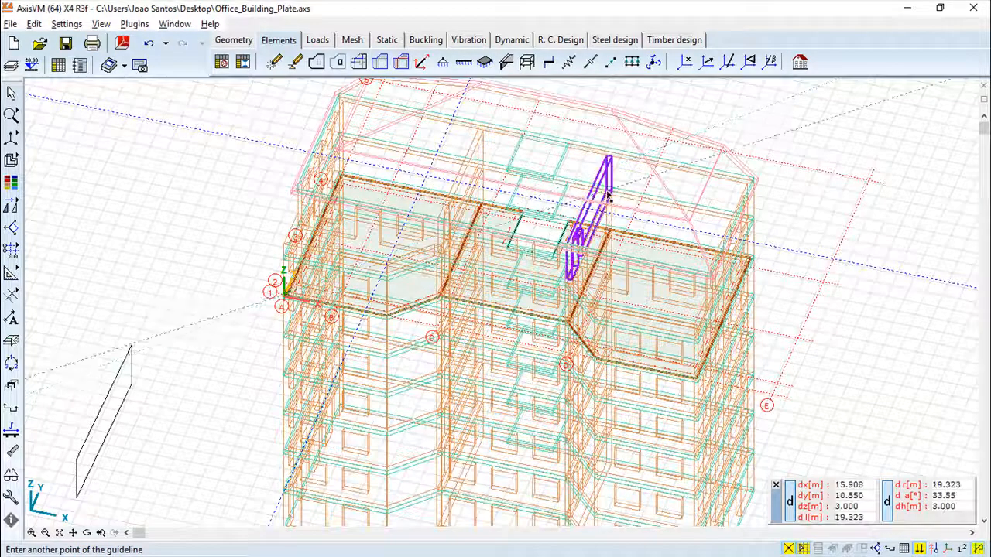
{"action": "left_click", "coordinate": [553, 204]}
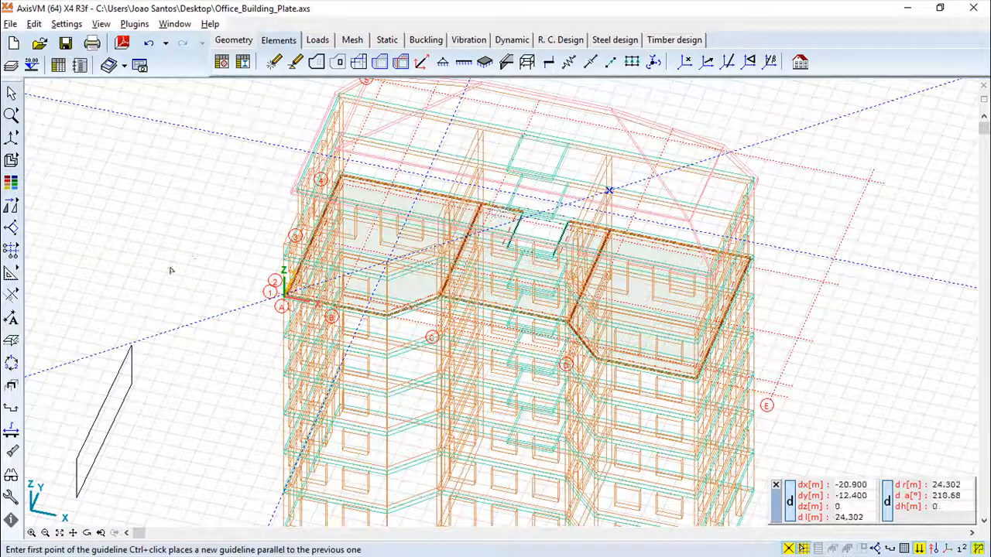
{"action": "mouse_move", "coordinate": [16, 297]}
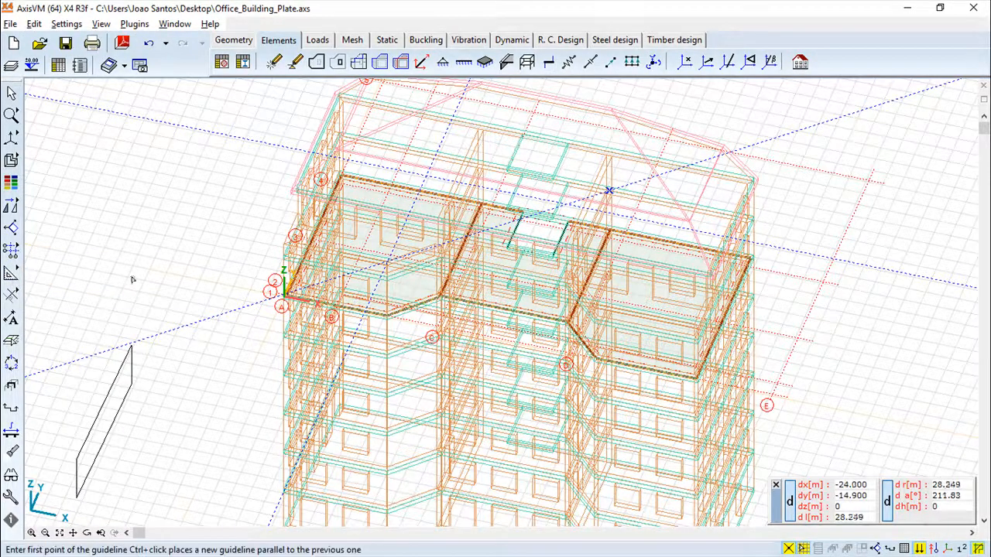
{"action": "mouse_move", "coordinate": [12, 273]}
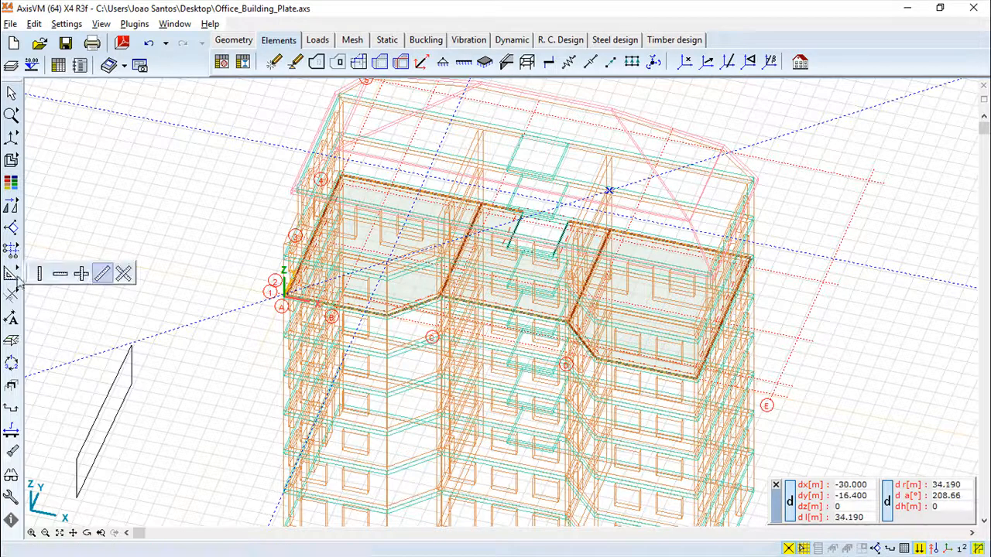
{"action": "left_click", "coordinate": [124, 273]}
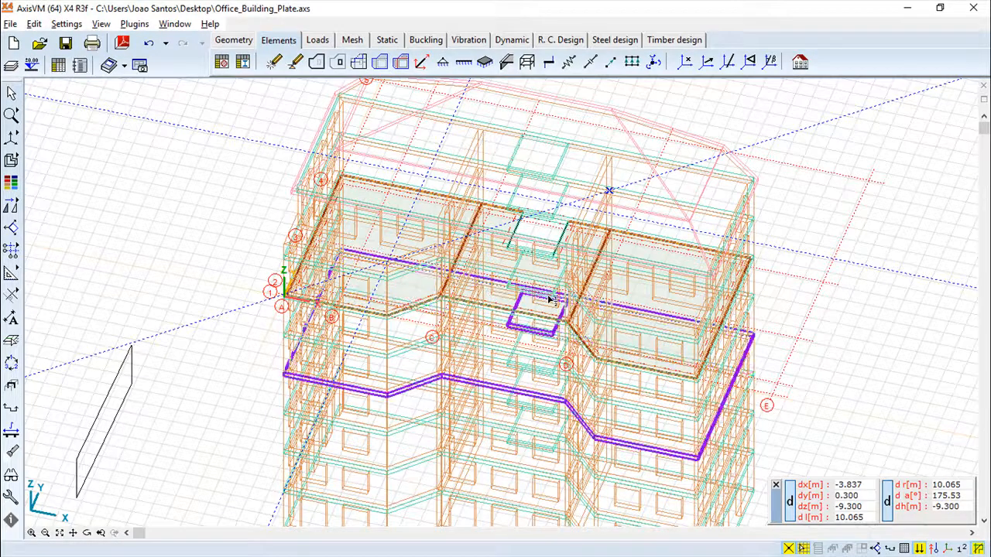
{"action": "middle_click_drag", "start_coordinate": [155, 287], "coordinate": [245, 252]}
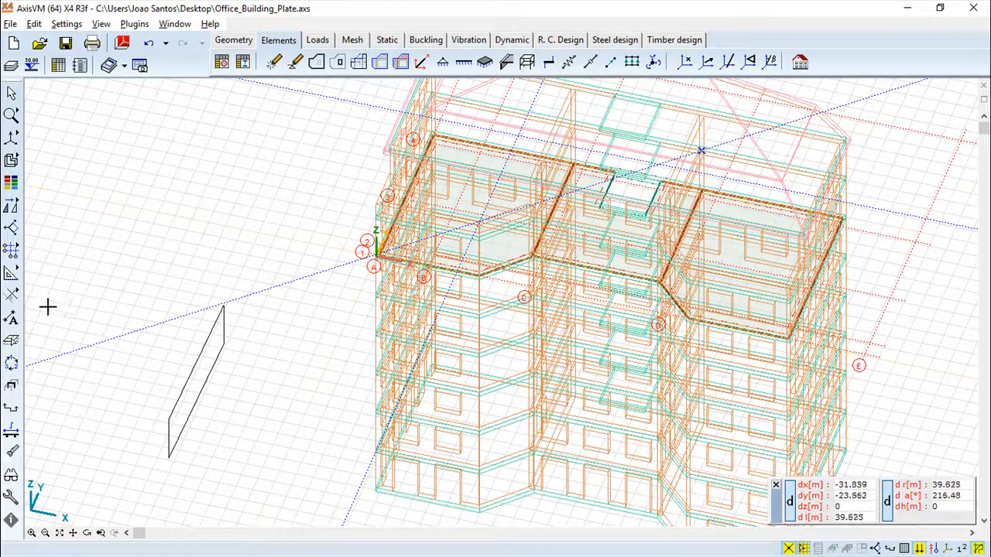
{"action": "mouse_move", "coordinate": [14, 295]}
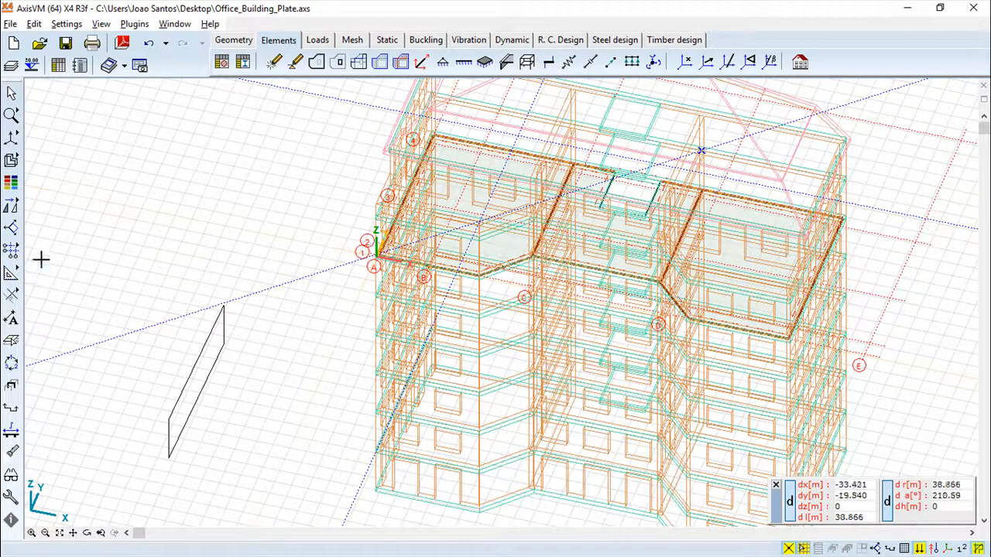
{"action": "left_click", "coordinate": [231, 41]}
{"action": "left_click", "coordinate": [252, 62]}
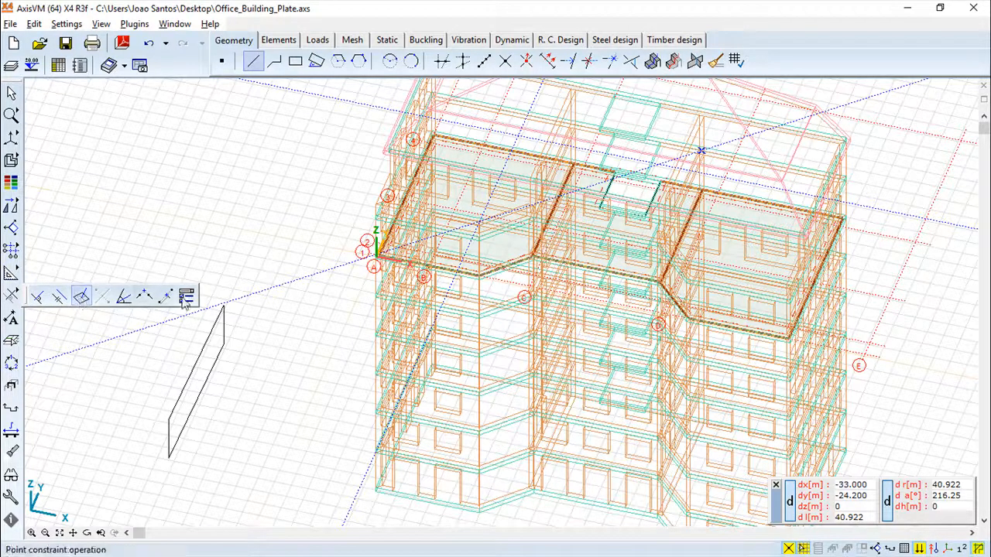
{"action": "left_click", "coordinate": [40, 298]}
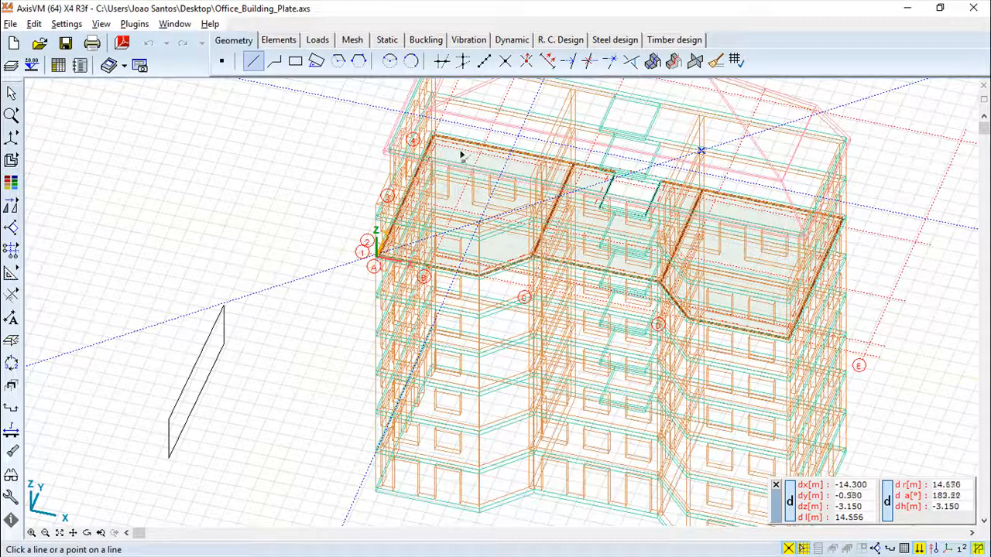
{"action": "key", "text": "Escape"}
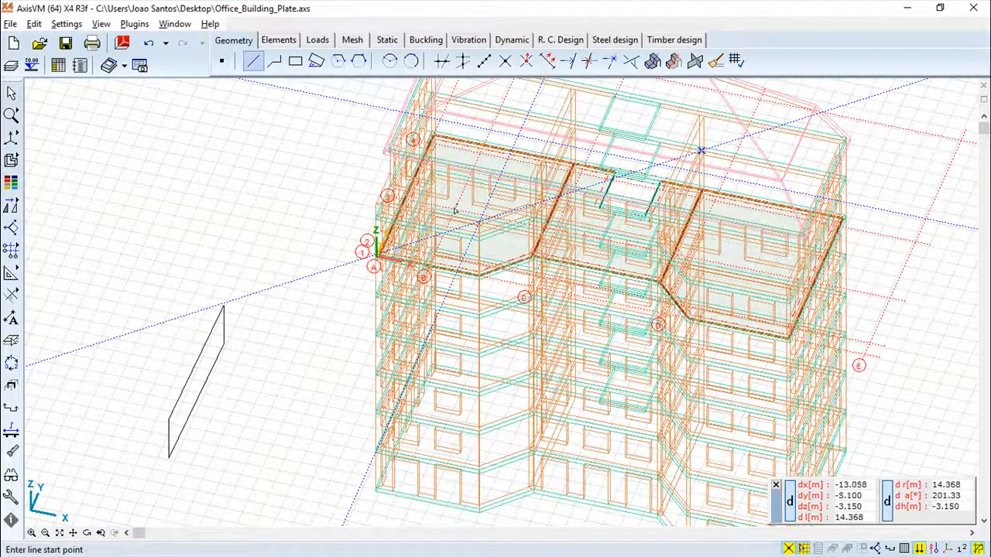
{"action": "scroll", "coordinate": [473, 179], "scroll_direction": "down", "scroll_amount": 3}
{"action": "scroll", "coordinate": [476, 167], "scroll_direction": "up", "scroll_amount": 6}
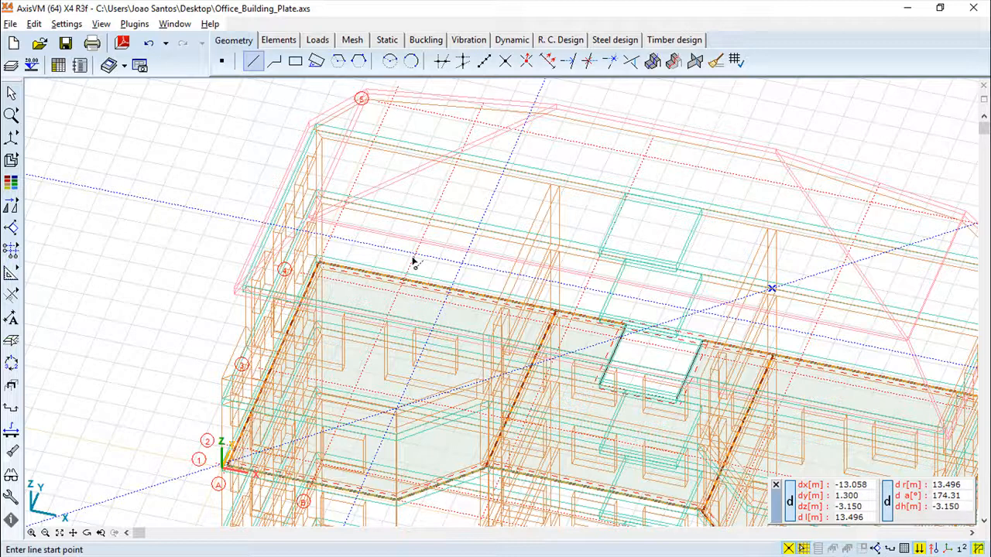
{"action": "key", "text": "Escape"}
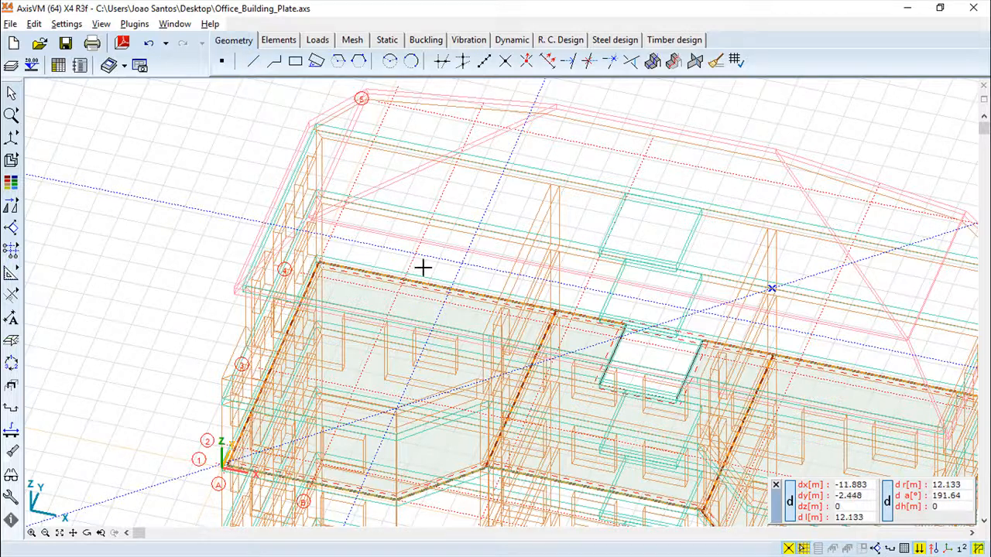
Add an orthogonal dimension line along the ground slab's front edge, from the outer corner to the first bend, offset about 2.6 m outward.
{"action": "scroll", "coordinate": [404, 269], "scroll_direction": "up", "scroll_amount": 1}
{"action": "scroll", "coordinate": [403, 271], "scroll_direction": "down", "scroll_amount": 2}
{"action": "middle_click_drag", "start_coordinate": [455, 338], "coordinate": [442, 222]}
{"action": "scroll", "coordinate": [489, 270], "scroll_direction": "up", "scroll_amount": 3}
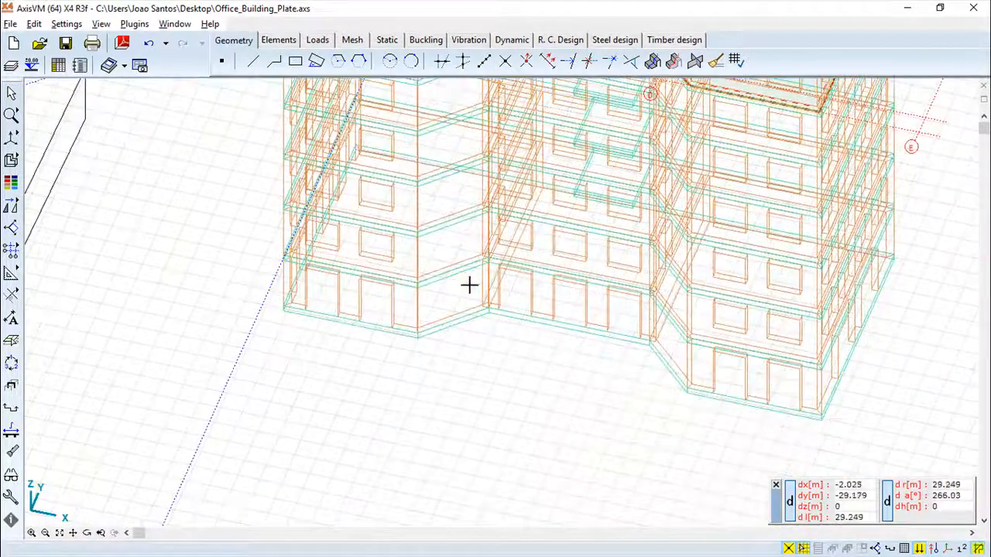
{"action": "scroll", "coordinate": [464, 287], "scroll_direction": "up", "scroll_amount": 2}
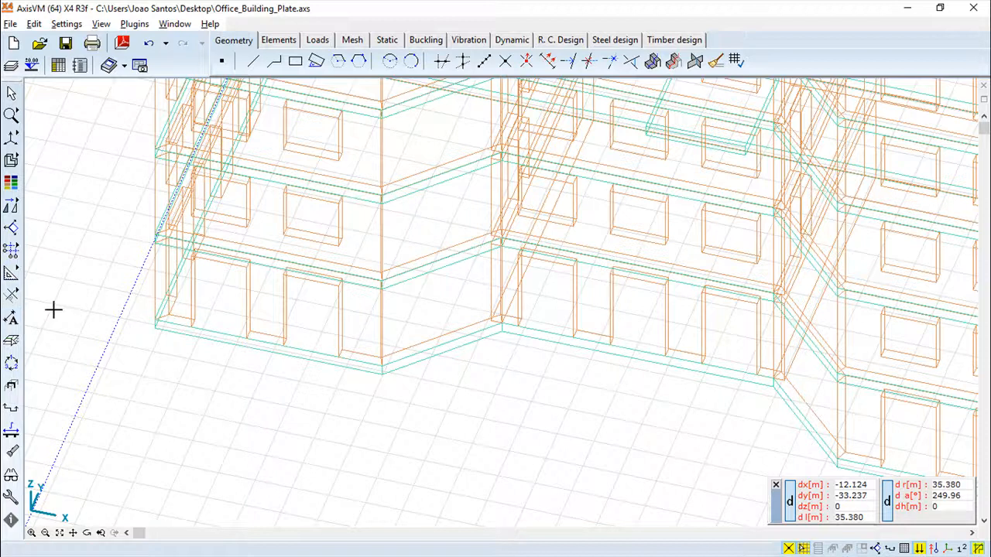
{"action": "left_click", "coordinate": [11, 319]}
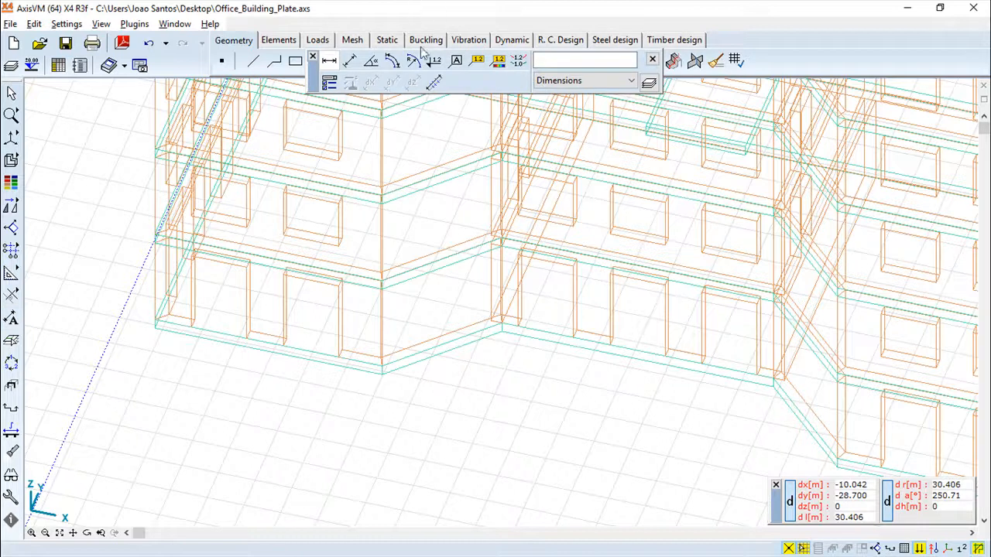
{"action": "left_click_drag", "start_coordinate": [314, 85], "coordinate": [396, 121]}
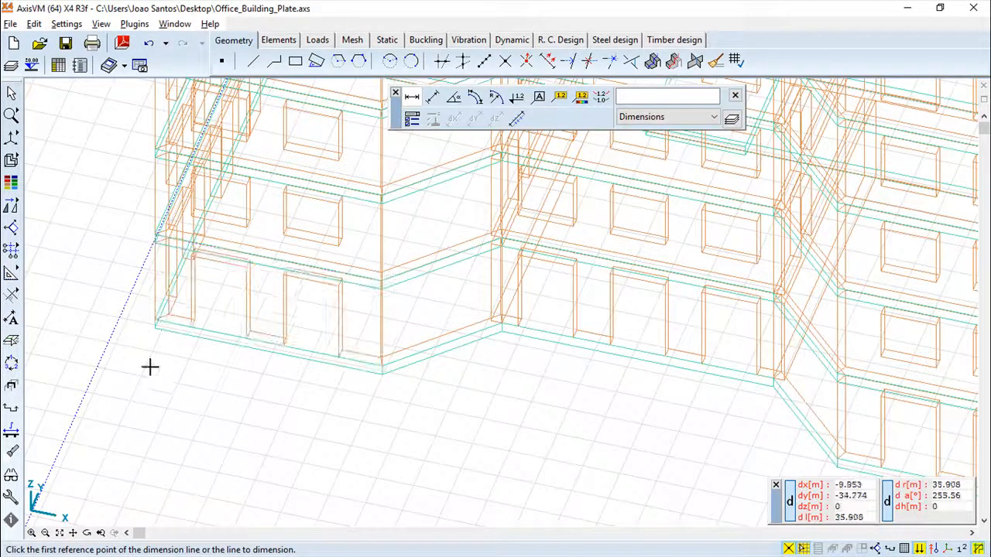
{"action": "left_click", "coordinate": [158, 329]}
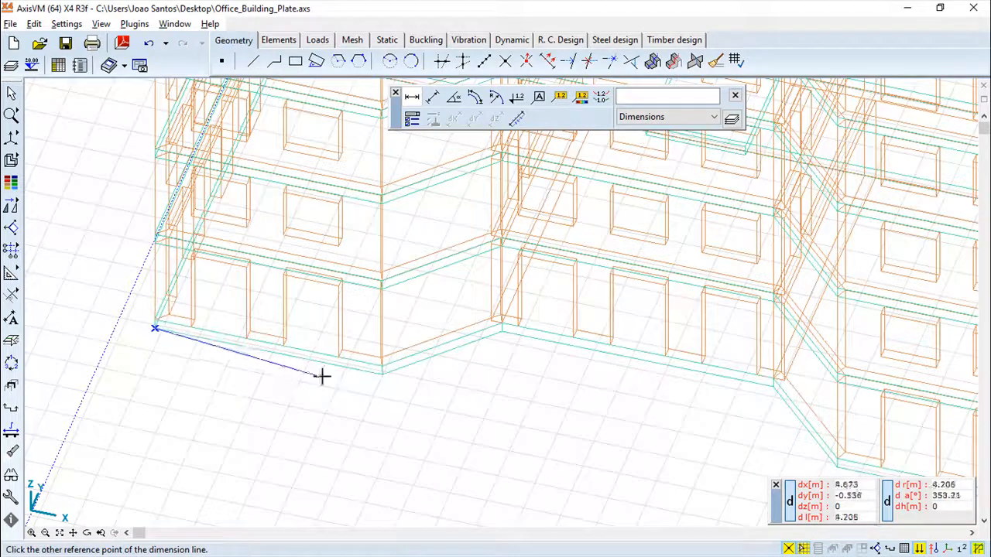
{"action": "left_click", "coordinate": [382, 375]}
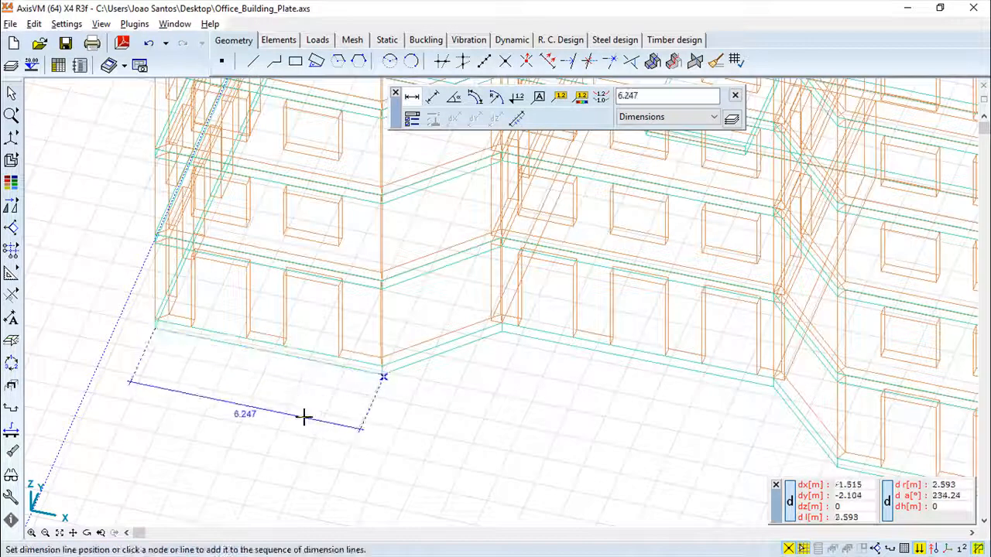
{"action": "left_click", "coordinate": [305, 415]}
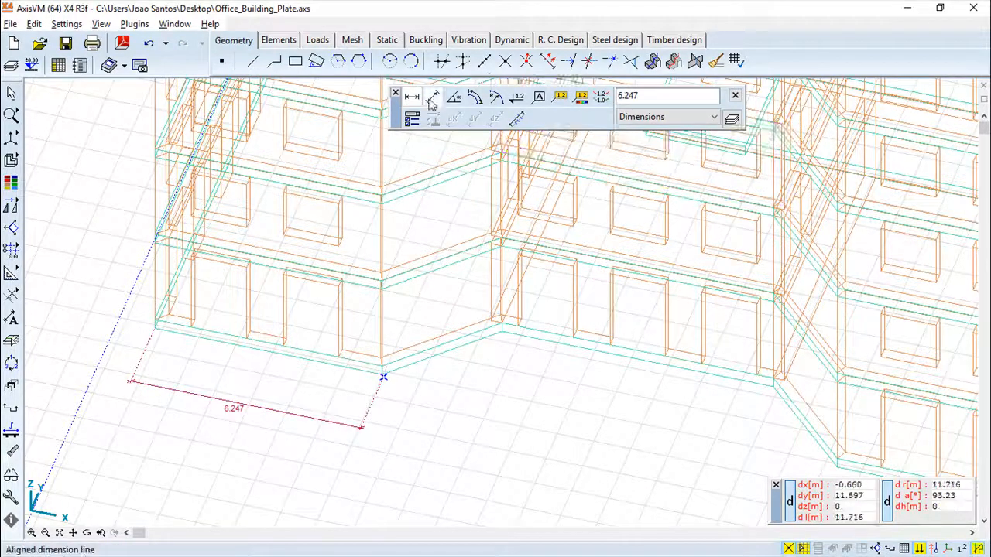
Attach a text box reading "Text" to the ground slab's slanted front edge and place it in front of the building.
{"action": "left_click", "coordinate": [539, 96]}
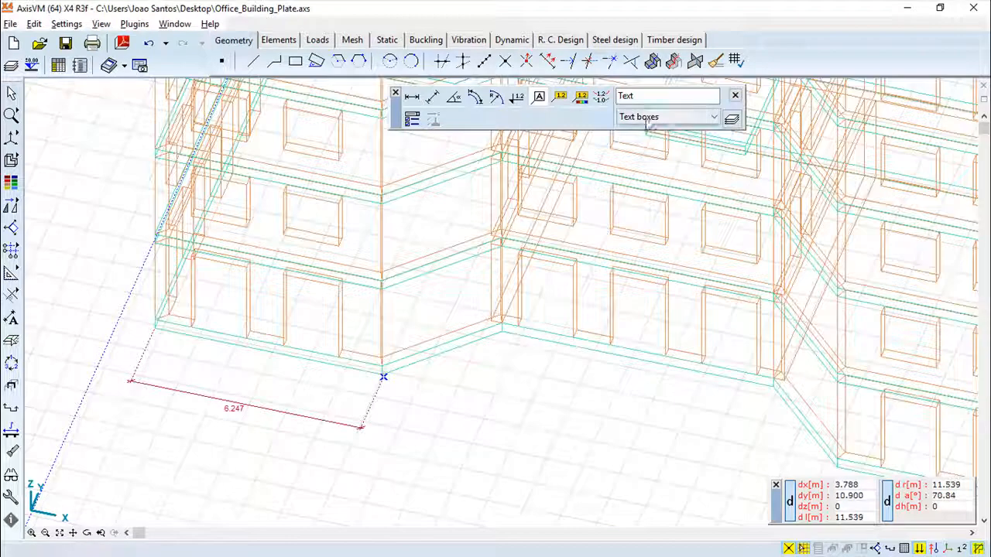
{"action": "left_click", "coordinate": [444, 358]}
{"action": "left_click", "coordinate": [532, 424]}
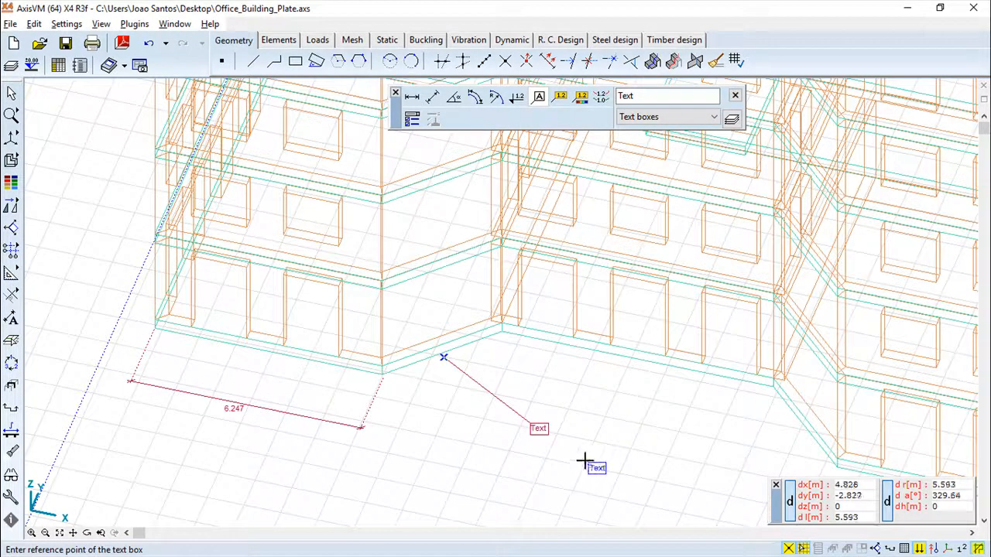
Attach an object info text box to the ground slab's middle front edge and place it in front of the building.
{"action": "left_click", "coordinate": [561, 96]}
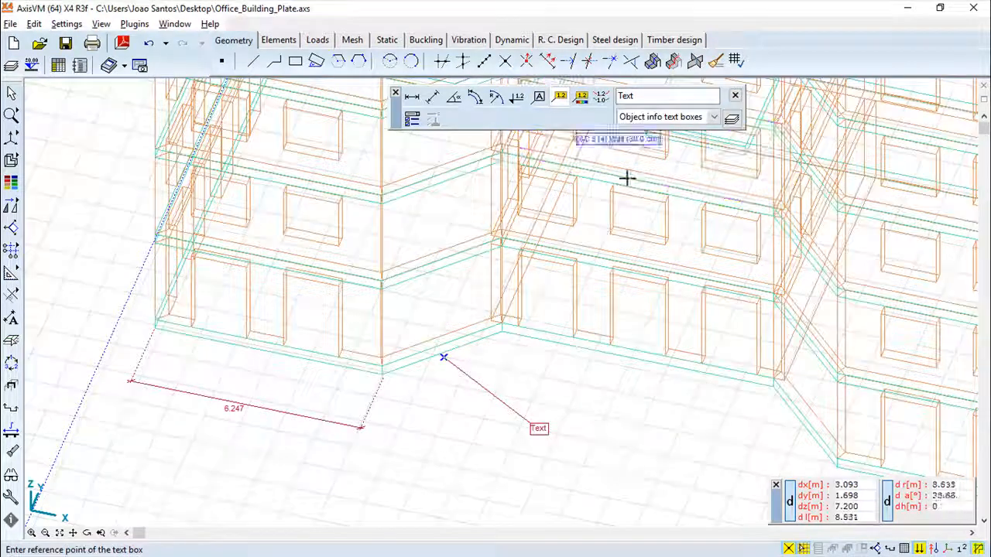
{"action": "left_click", "coordinate": [610, 355]}
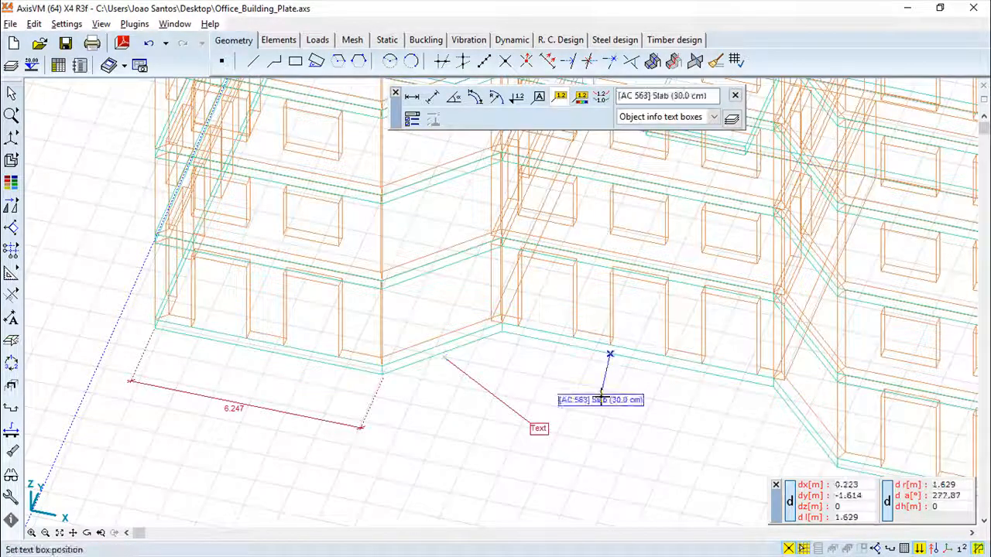
{"action": "left_click", "coordinate": [646, 412]}
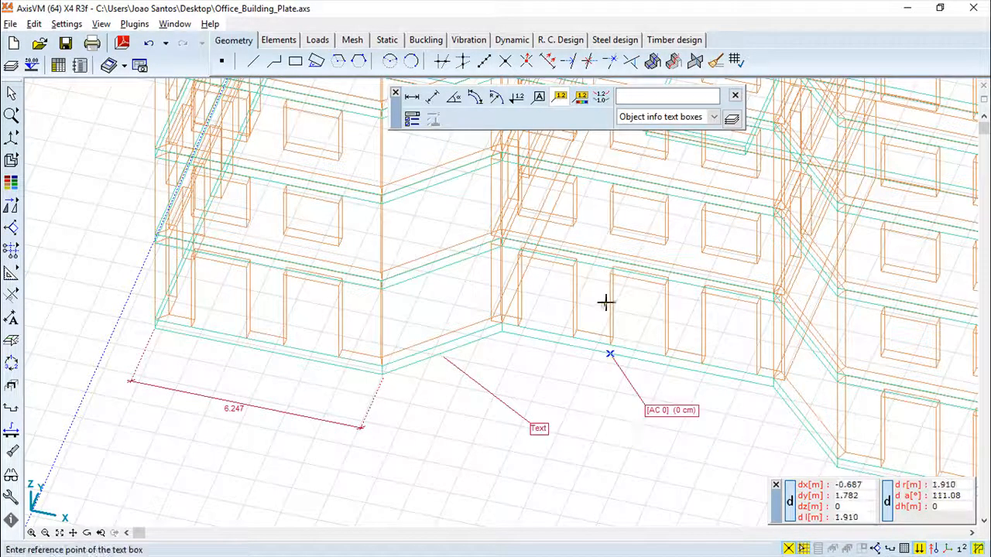
Try to attach a result text box to the slanted front edge of the ground slab near the first bend.
{"action": "left_click", "coordinate": [582, 103]}
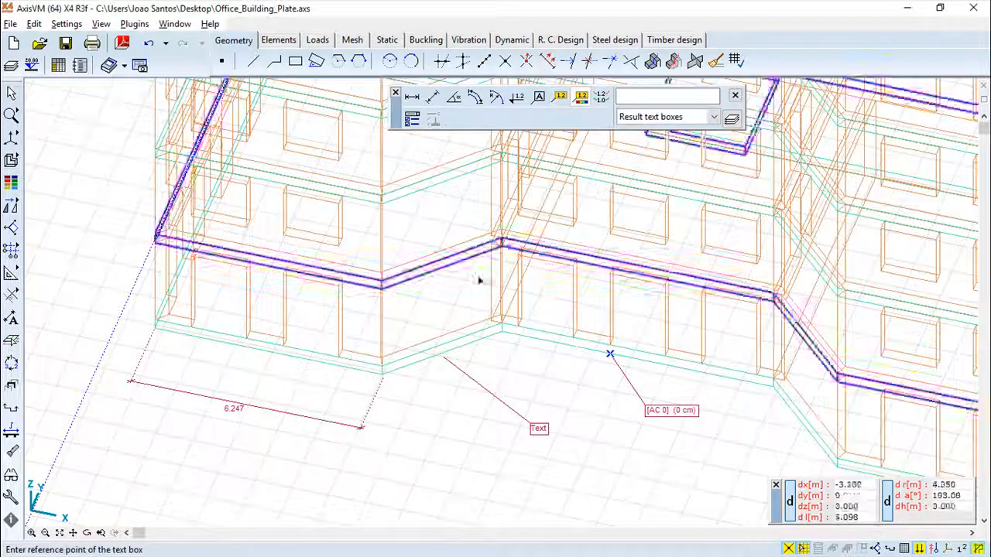
{"action": "left_click", "coordinate": [406, 371]}
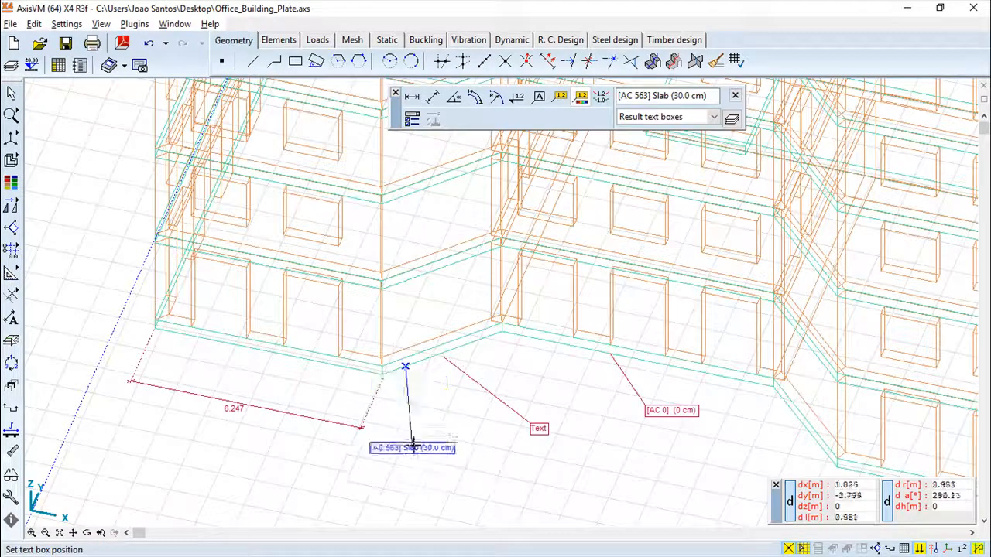
{"action": "left_click", "coordinate": [454, 474]}
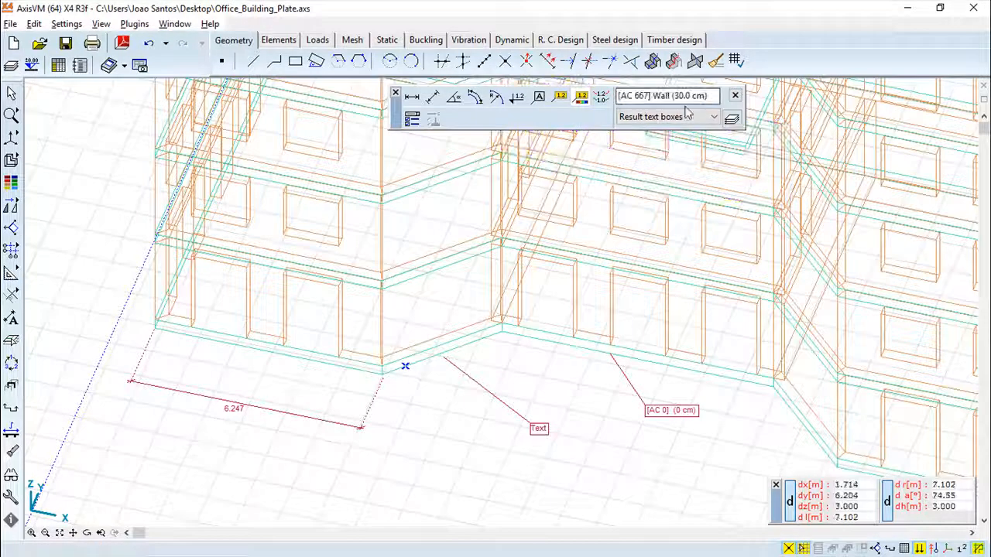
Review the parameter settings of the result text box, orthogonal dimension line and plain text box tools without changing them.
{"action": "left_click", "coordinate": [412, 118]}
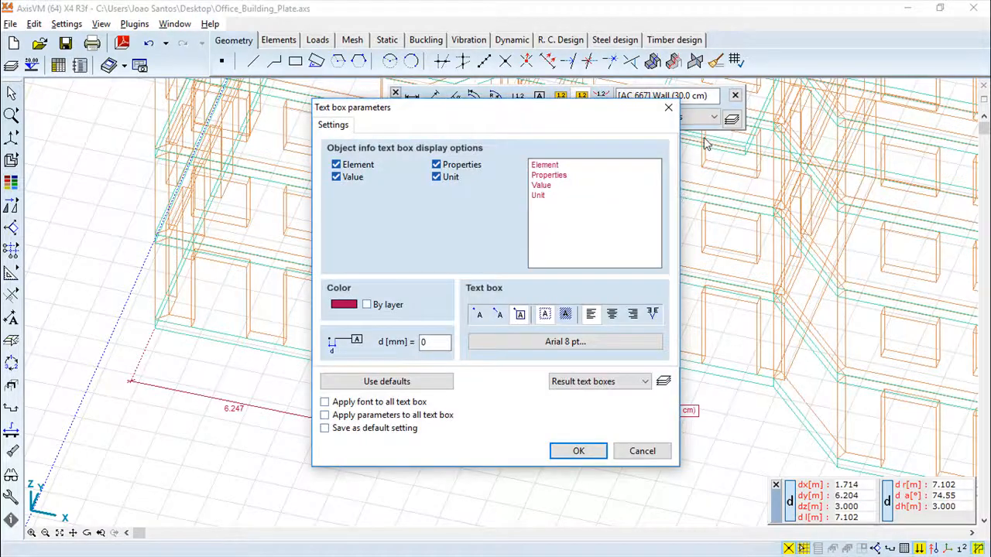
{"action": "left_click", "coordinate": [669, 109]}
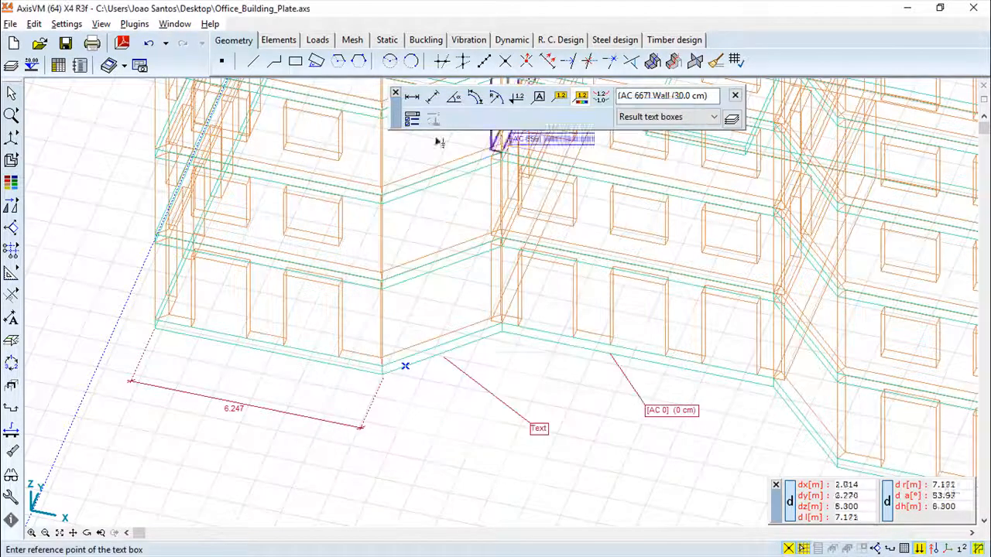
{"action": "double_click", "coordinate": [413, 98]}
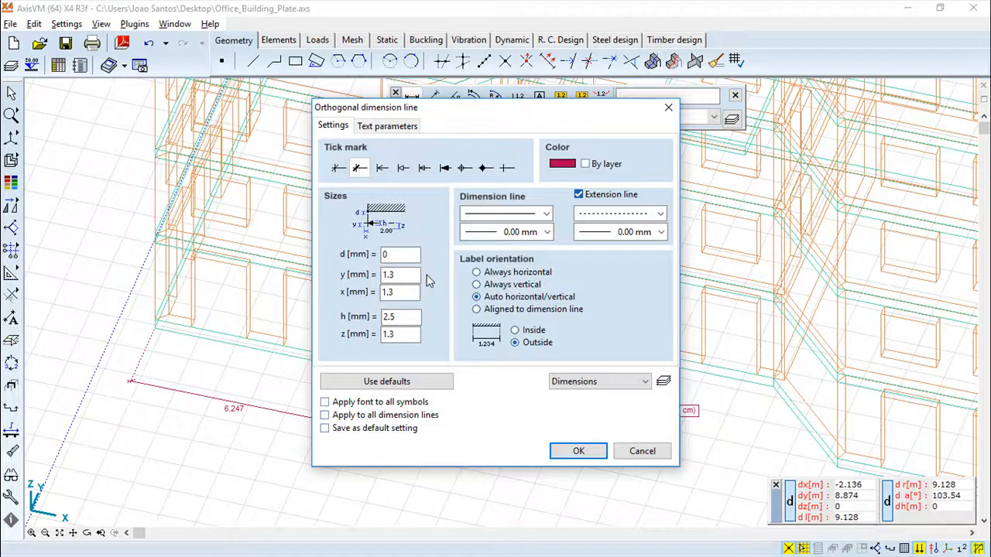
{"action": "left_click", "coordinate": [637, 450]}
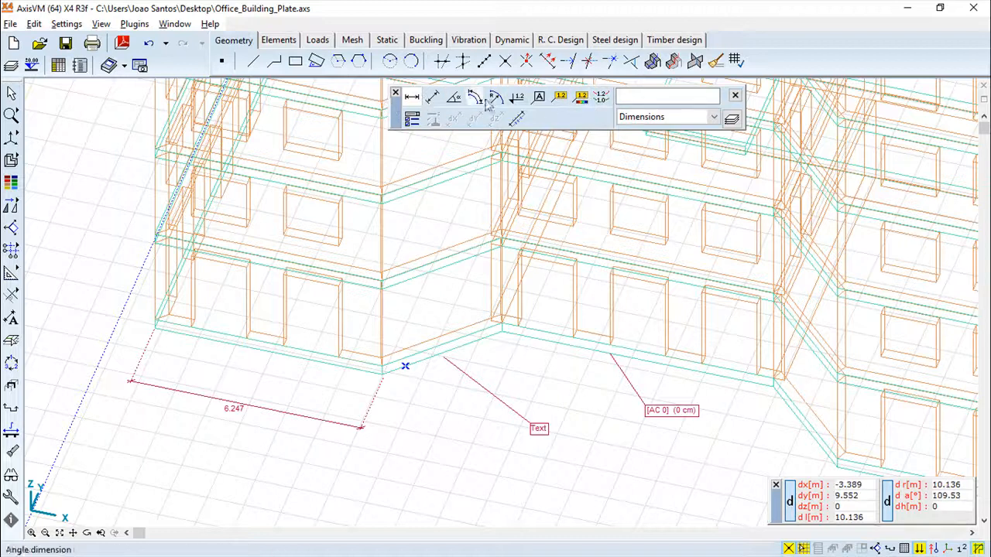
{"action": "left_click", "coordinate": [539, 99]}
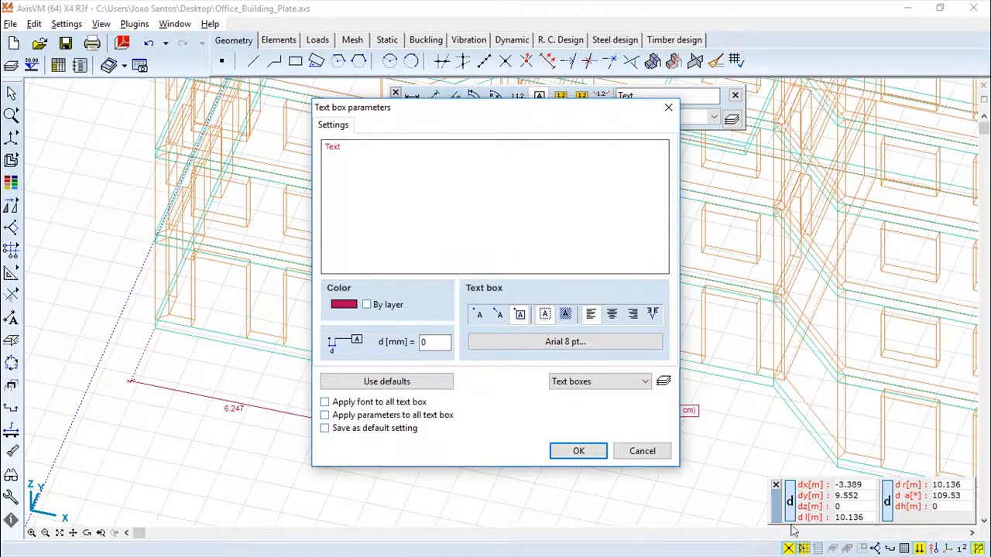
{"action": "left_click", "coordinate": [642, 451]}
Try to start placing isoline labels on the building's upper floor plate.
{"action": "scroll", "coordinate": [592, 337], "scroll_direction": "down", "scroll_amount": 3}
{"action": "middle_click_drag", "start_coordinate": [610, 296], "coordinate": [509, 456]}
{"action": "scroll", "coordinate": [557, 353], "scroll_direction": "up", "scroll_amount": 3}
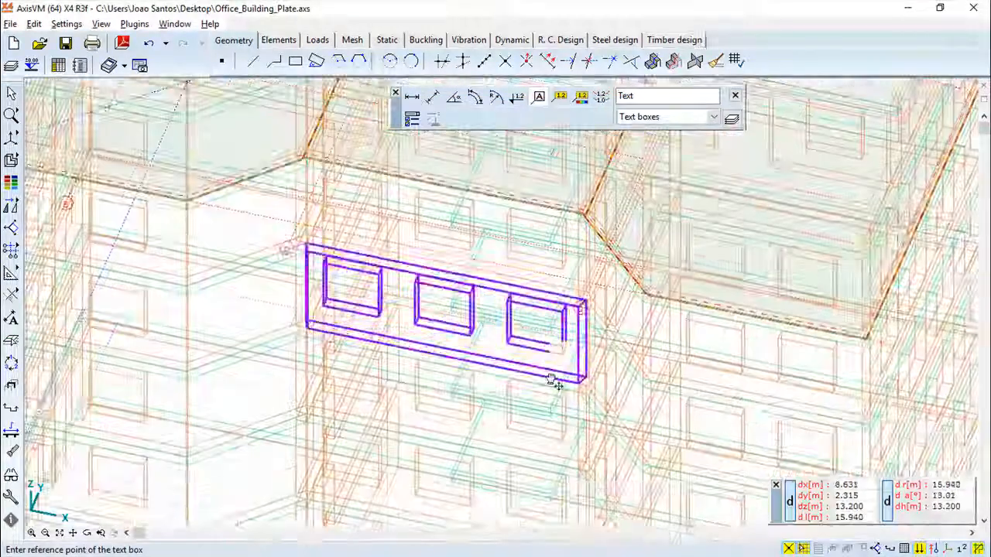
{"action": "scroll", "coordinate": [559, 351], "scroll_direction": "up", "scroll_amount": 3}
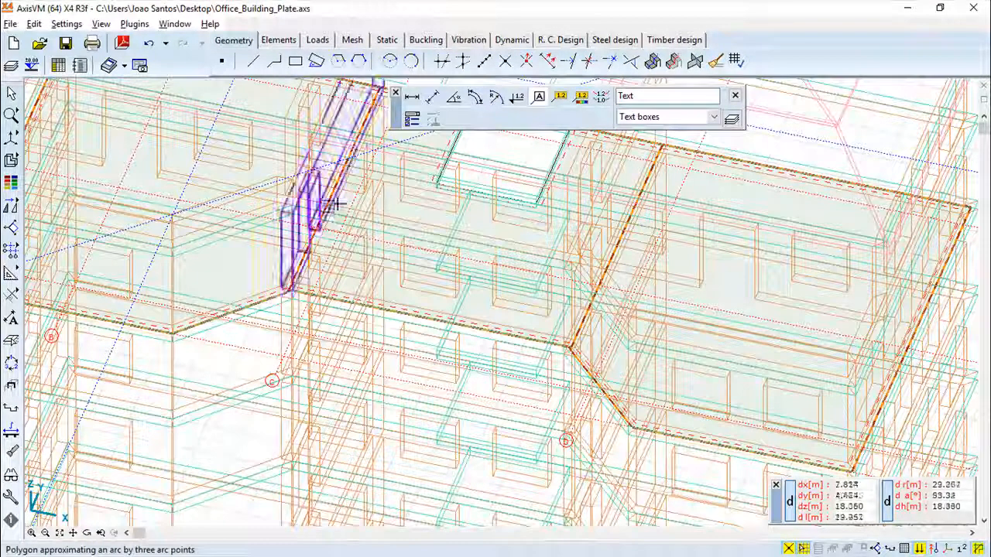
{"action": "left_click", "coordinate": [602, 101]}
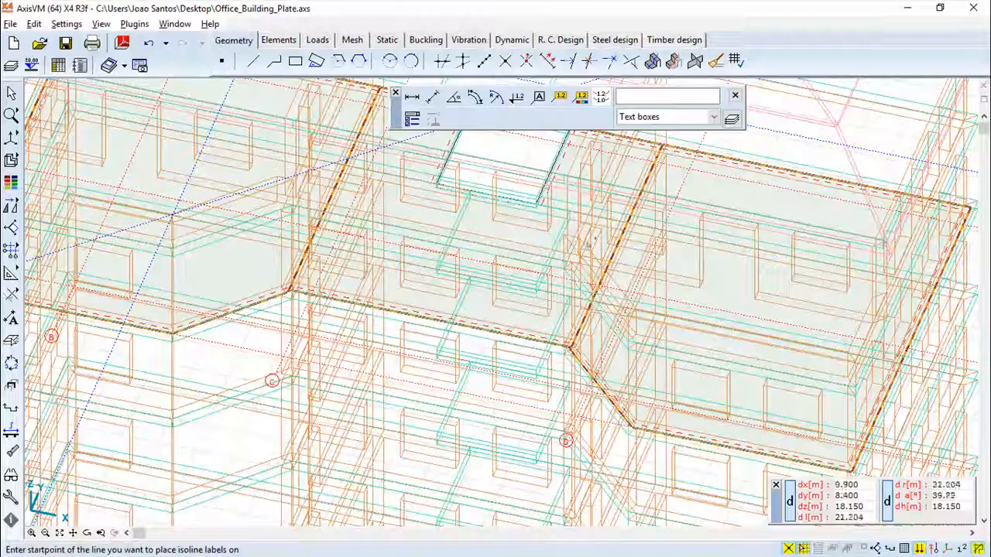
Switch to the static analysis stage without saving the modified model.
{"action": "left_click", "coordinate": [316, 40]}
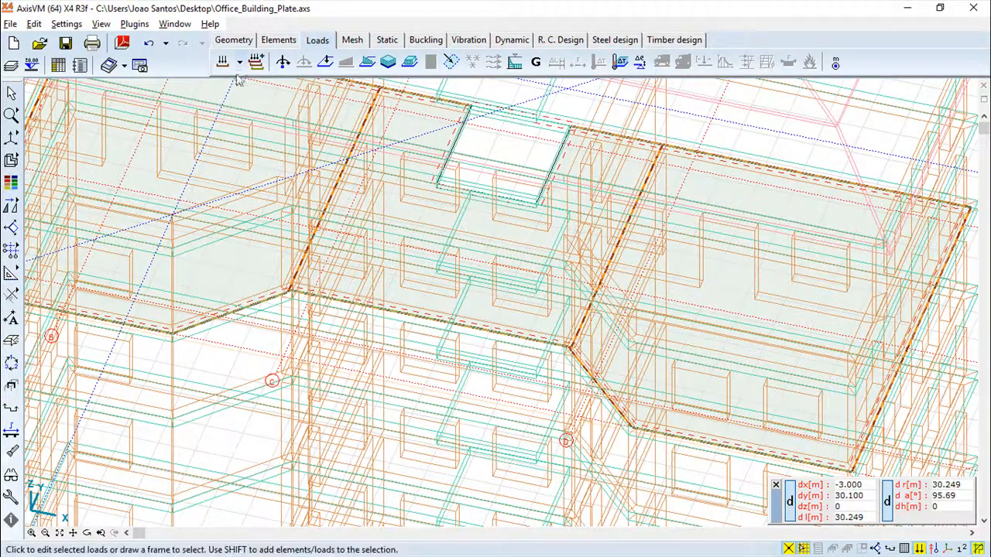
{"action": "left_click", "coordinate": [277, 40]}
{"action": "left_click", "coordinate": [233, 41]}
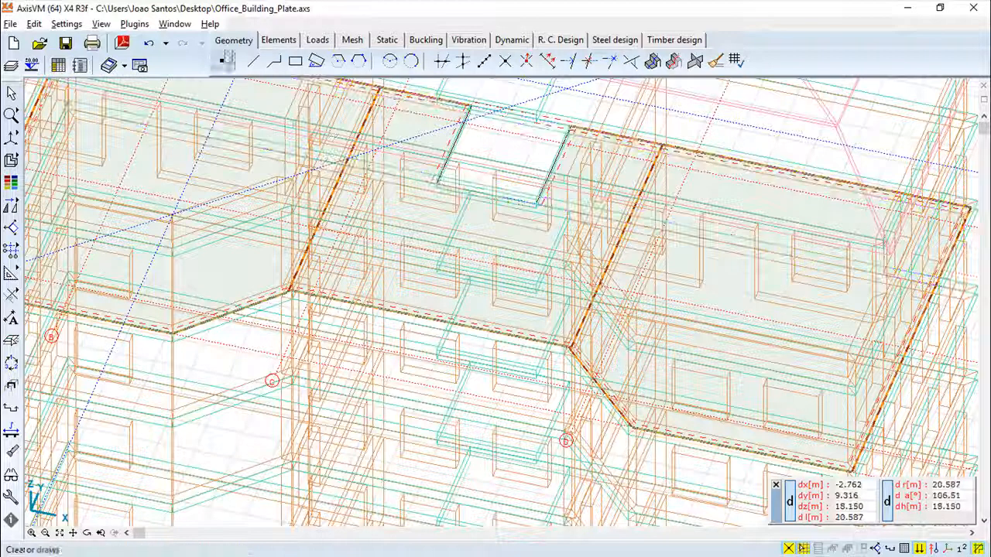
{"action": "left_click", "coordinate": [318, 40]}
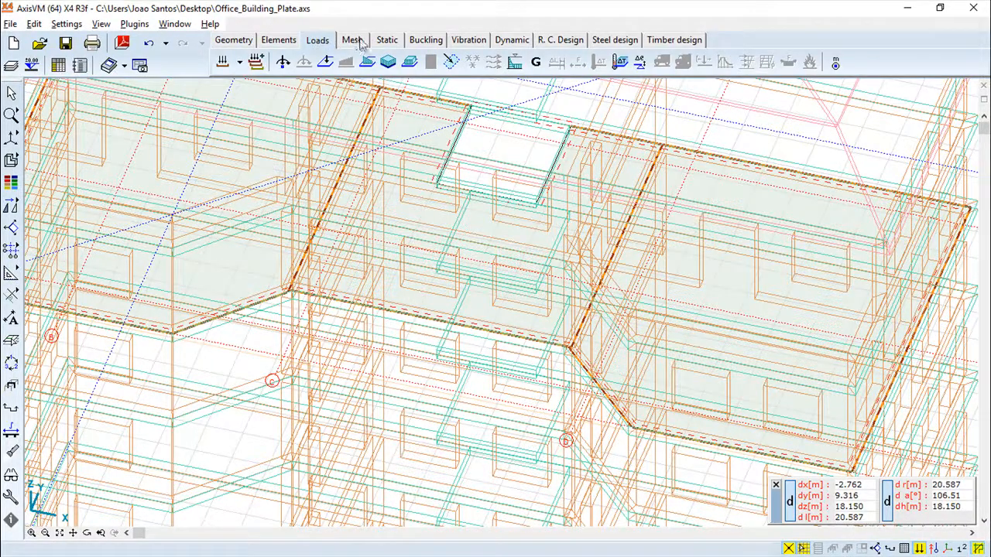
{"action": "left_click", "coordinate": [387, 41]}
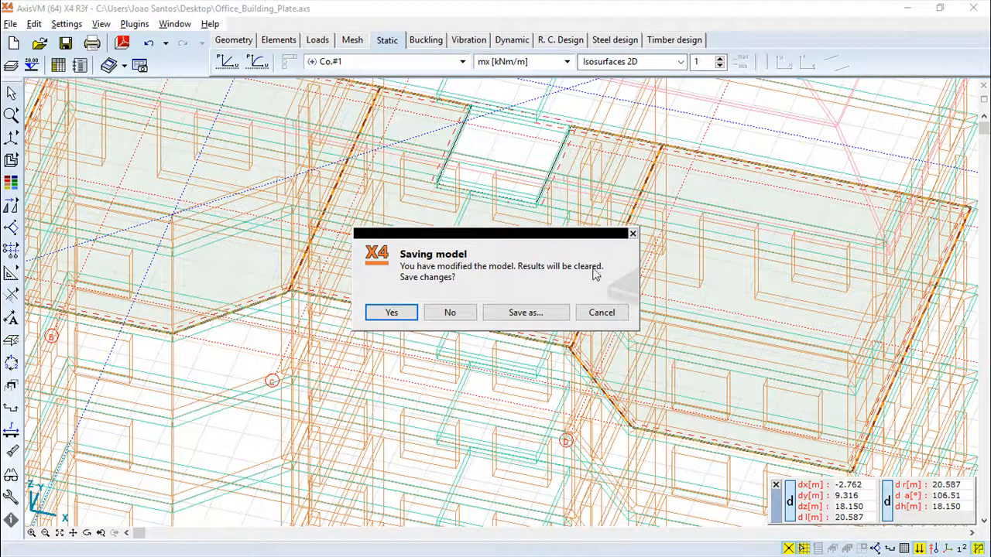
{"action": "left_click", "coordinate": [451, 314]}
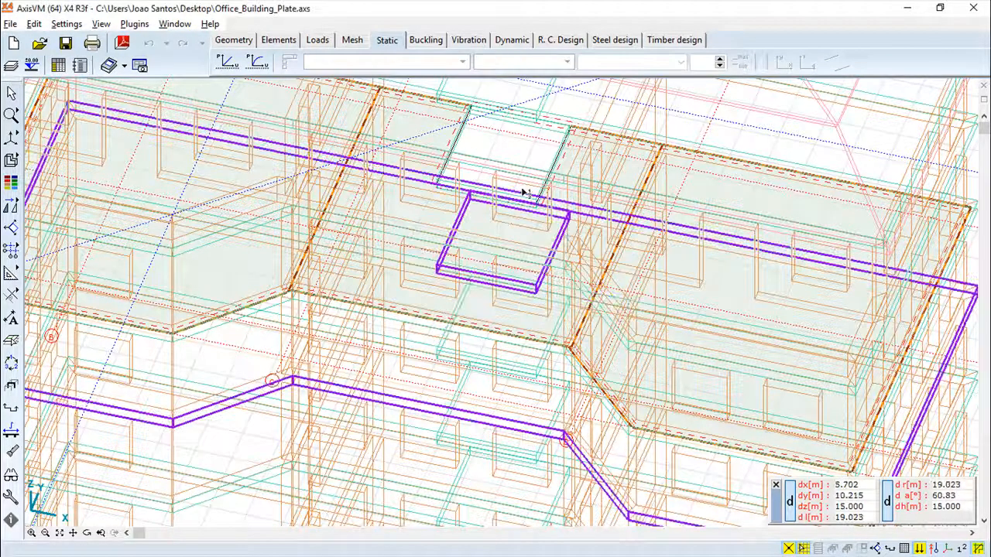
Check the buckling, vibration, dynamic and R.C. design stages and return to static analysis, declining to save the model.
{"action": "left_click", "coordinate": [432, 42]}
{"action": "left_click", "coordinate": [484, 42]}
{"action": "left_click", "coordinate": [510, 38]}
{"action": "left_click", "coordinate": [552, 41]}
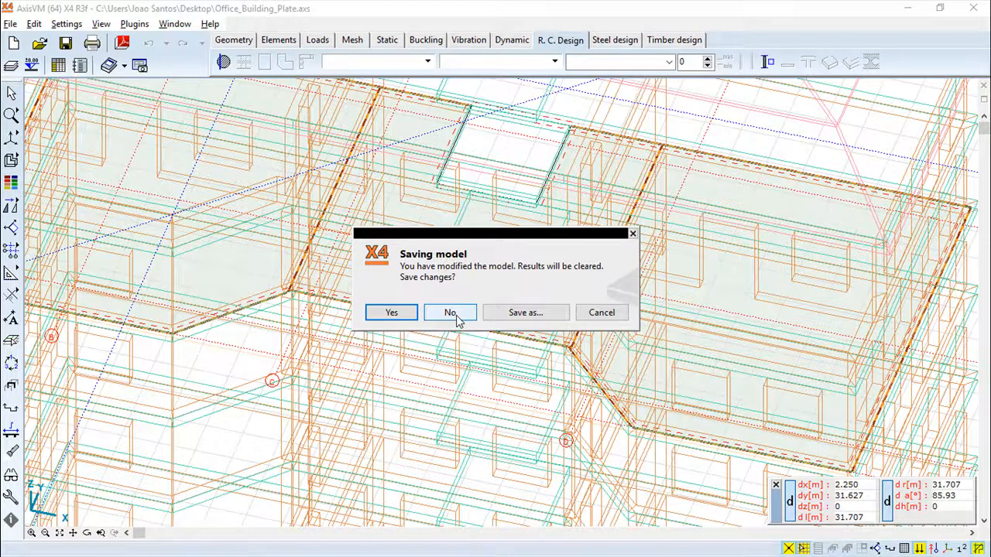
{"action": "left_click", "coordinate": [451, 314]}
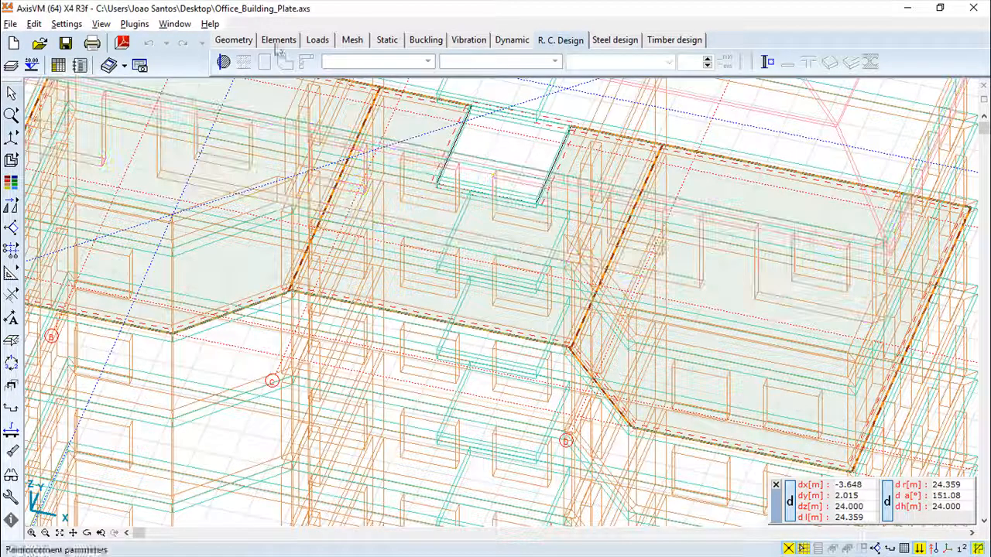
{"action": "left_click", "coordinate": [397, 40]}
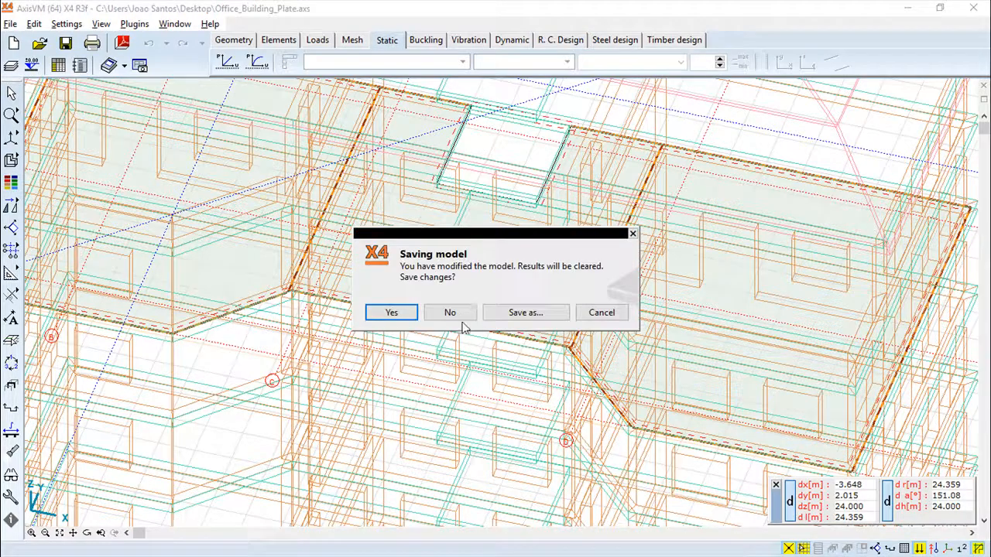
{"action": "left_click", "coordinate": [450, 313]}
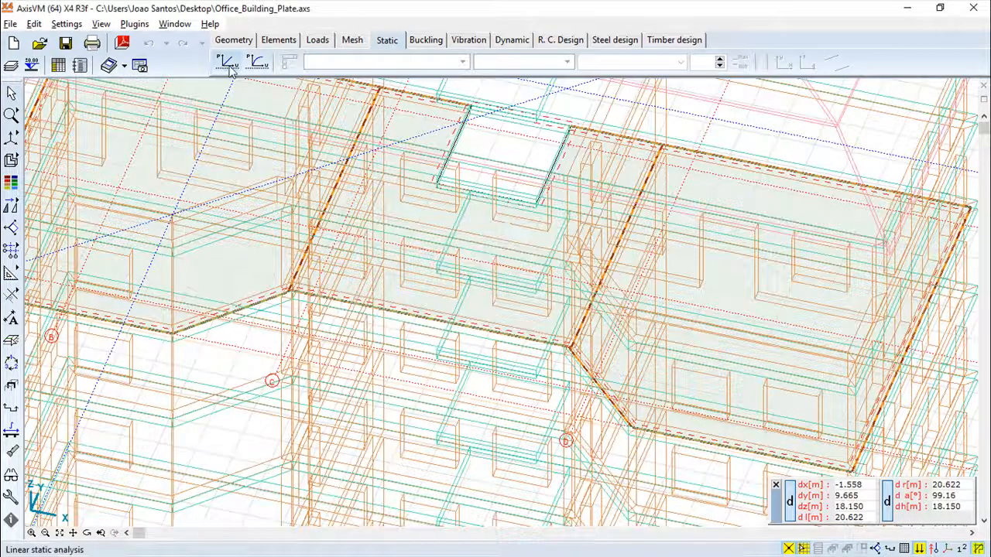
Try to run the linear static analysis without saving the model.
{"action": "left_click", "coordinate": [227, 64]}
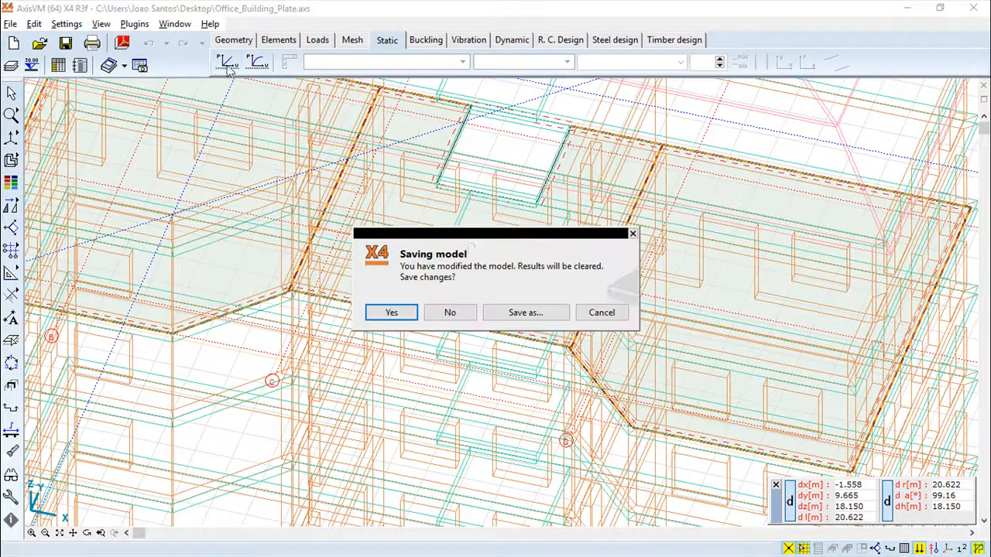
{"action": "left_click", "coordinate": [452, 315]}
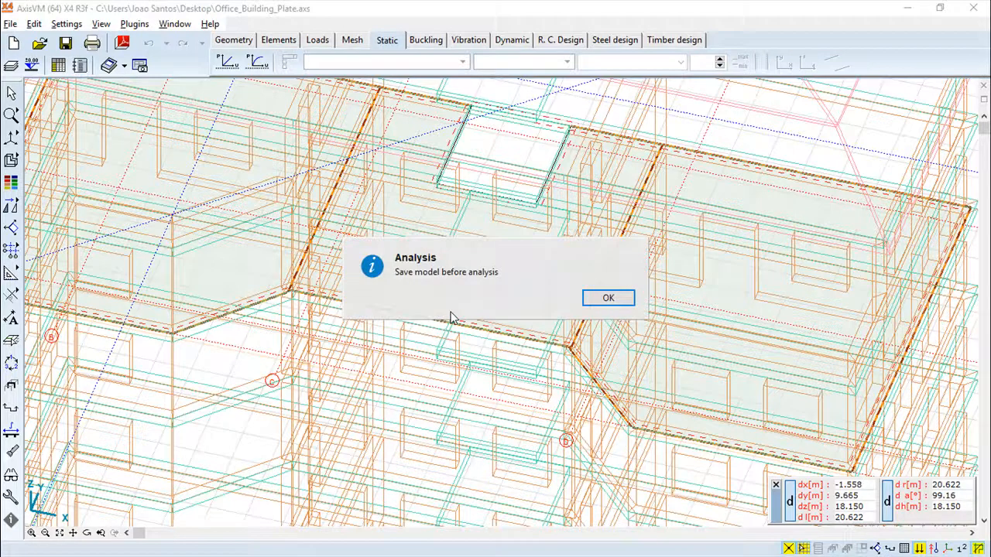
{"action": "left_click", "coordinate": [609, 298]}
Save the model under its existing name Office_Building_Plate in the desktop folder, replacing the existing file.
{"action": "left_click", "coordinate": [10, 24]}
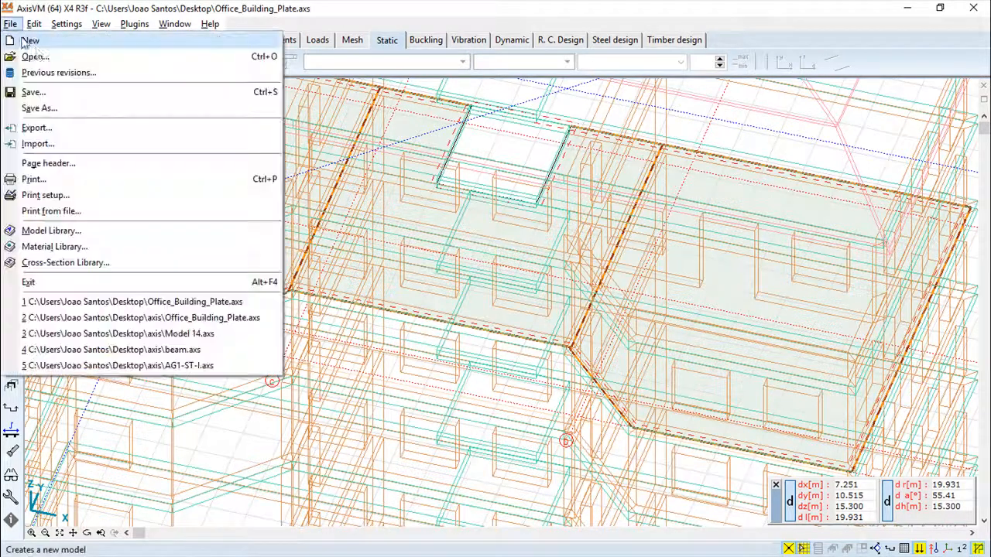
{"action": "left_click", "coordinate": [38, 107]}
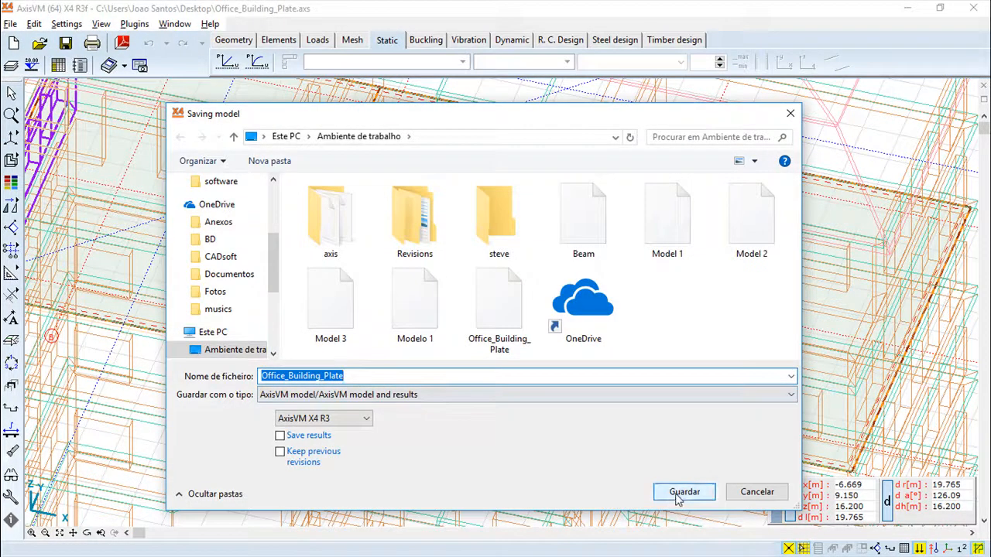
{"action": "left_click", "coordinate": [678, 493]}
{"action": "left_click", "coordinate": [485, 303]}
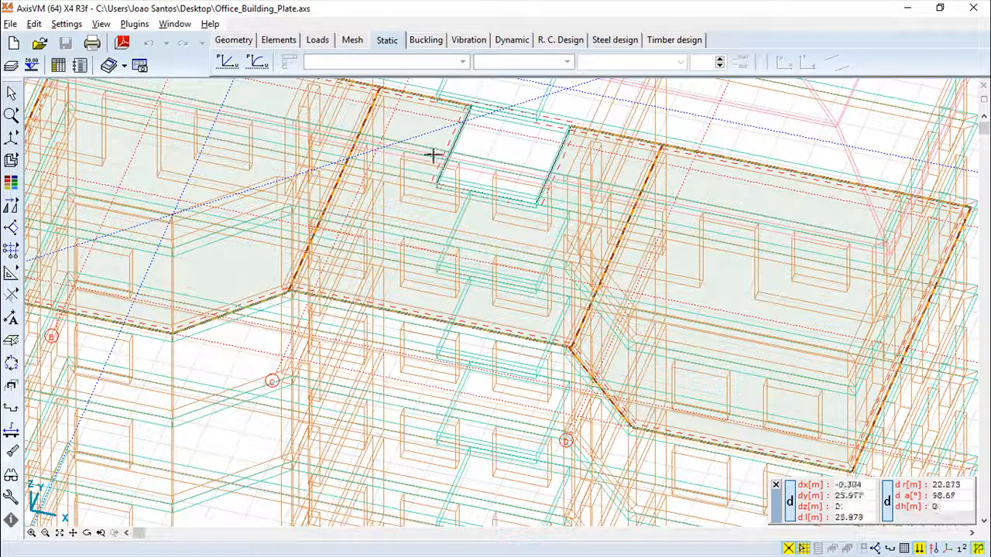
Run the linear static analysis, continuing despite the unmeshed domain and the constrained nodal degrees of freedom, and close the analysis window.
{"action": "left_click", "coordinate": [225, 64]}
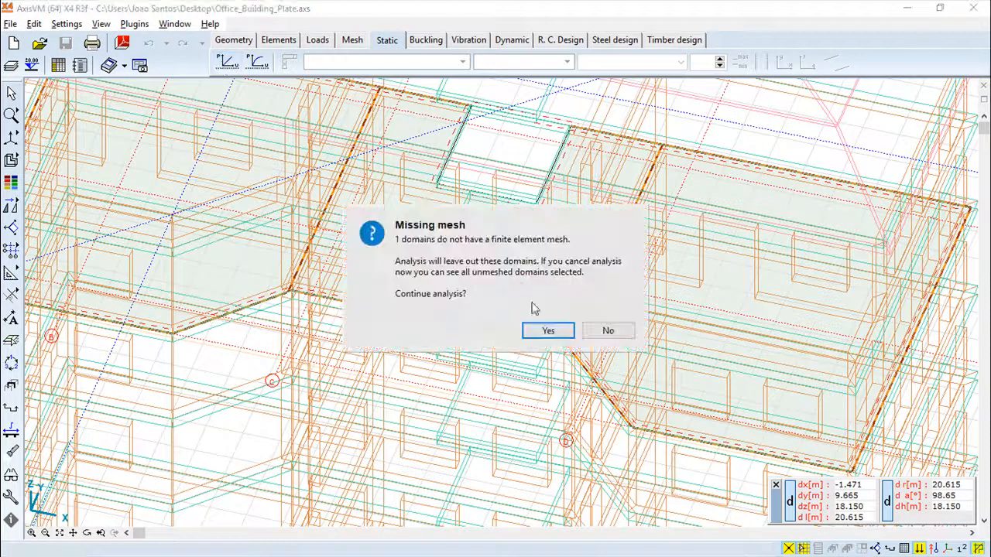
{"action": "left_click", "coordinate": [545, 331]}
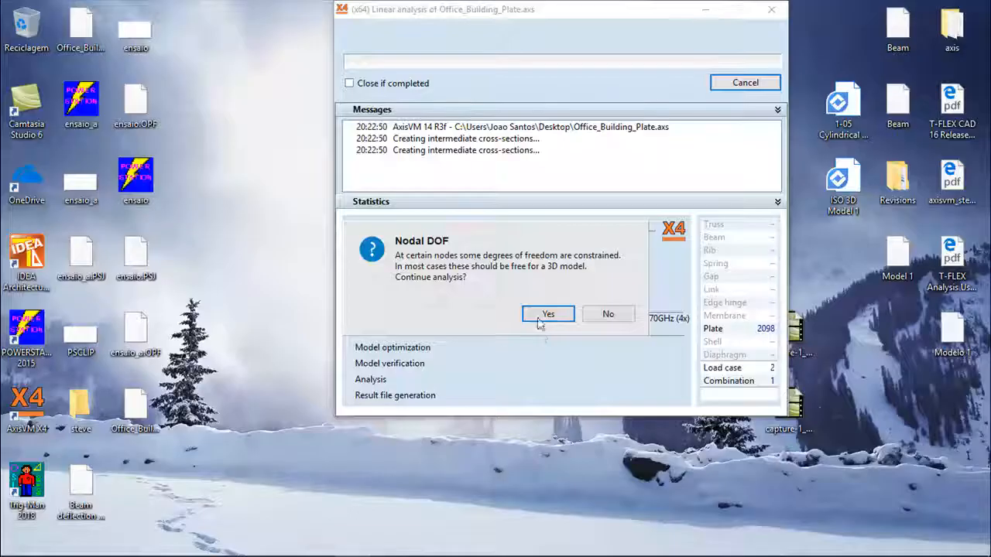
{"action": "left_click", "coordinate": [549, 315]}
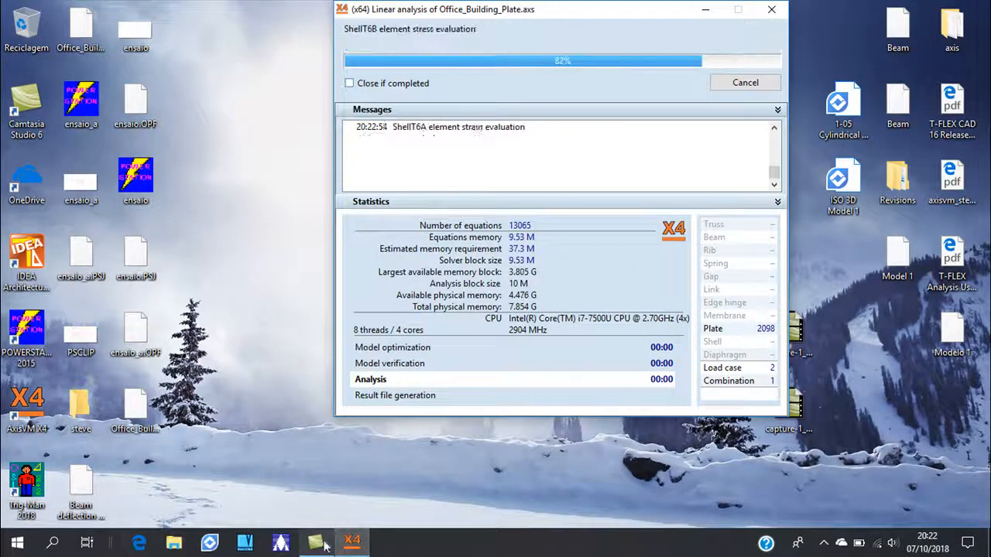
{"action": "left_click_drag", "start_coordinate": [569, 14], "coordinate": [448, 45]}
{"action": "left_click", "coordinate": [624, 114]}
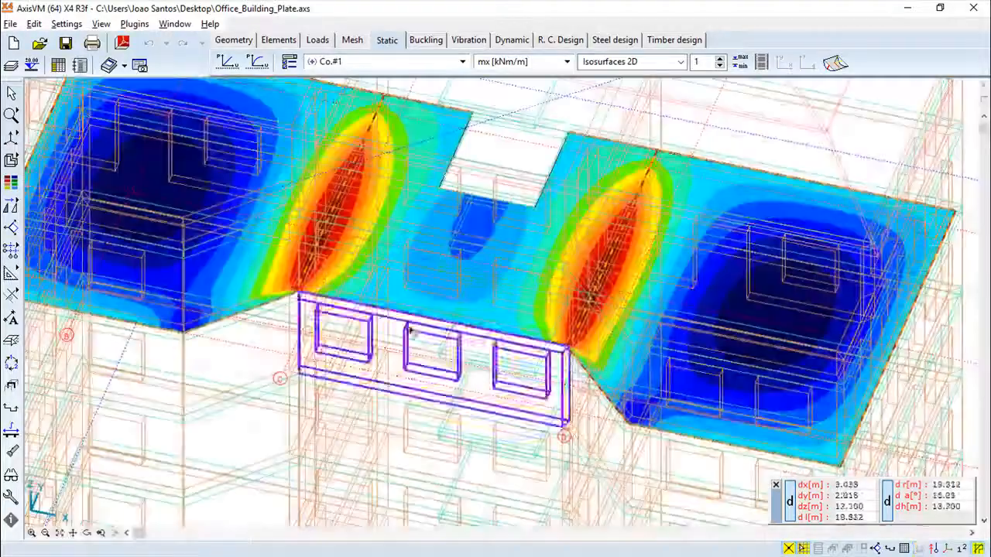
Display the plate's mx moment results as isolines instead of 2D isosurfaces.
{"action": "scroll", "coordinate": [399, 372], "scroll_direction": "down", "scroll_amount": 1}
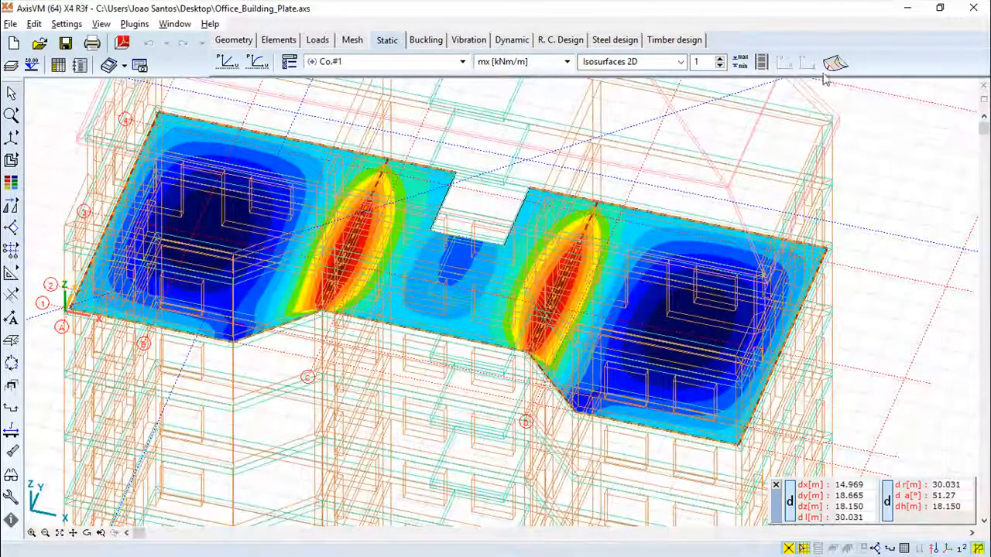
{"action": "left_click", "coordinate": [682, 62]}
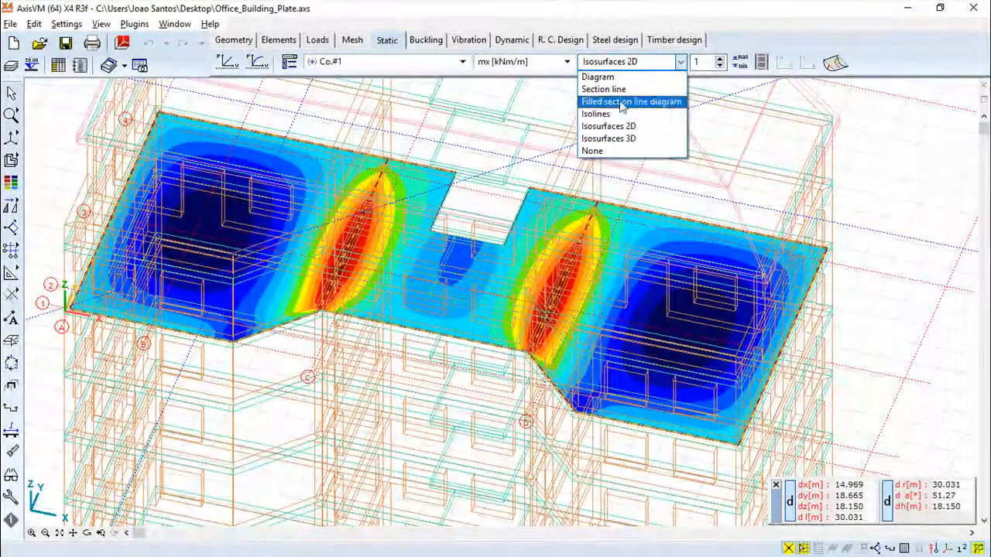
{"action": "left_click", "coordinate": [624, 114]}
{"action": "middle_click_drag", "start_coordinate": [313, 261], "coordinate": [535, 302]}
{"action": "scroll", "coordinate": [534, 301], "scroll_direction": "down", "scroll_amount": 2}
{"action": "scroll", "coordinate": [533, 301], "scroll_direction": "up", "scroll_amount": 4}
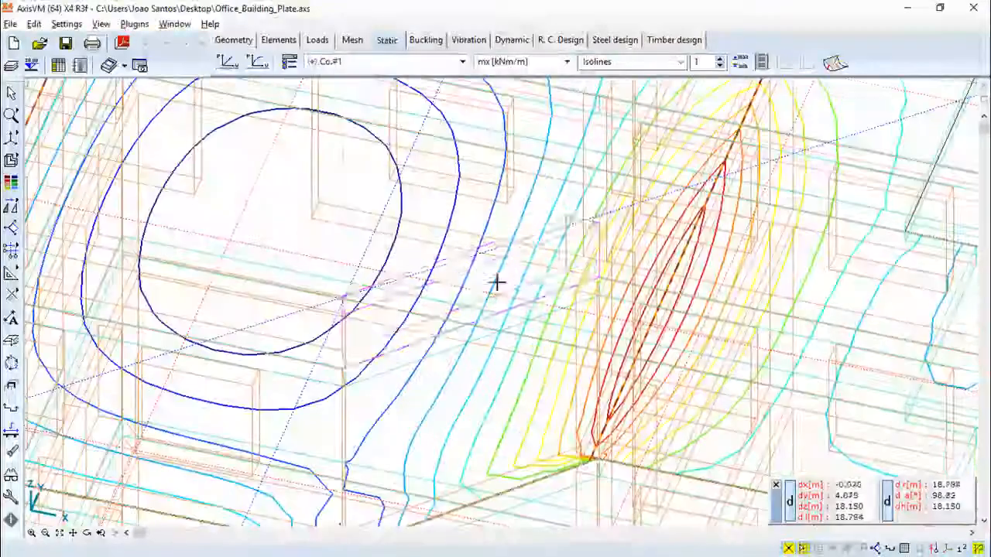
Review the result text box parameters and accept the display for all load cases and only this result component.
{"action": "left_click", "coordinate": [12, 319]}
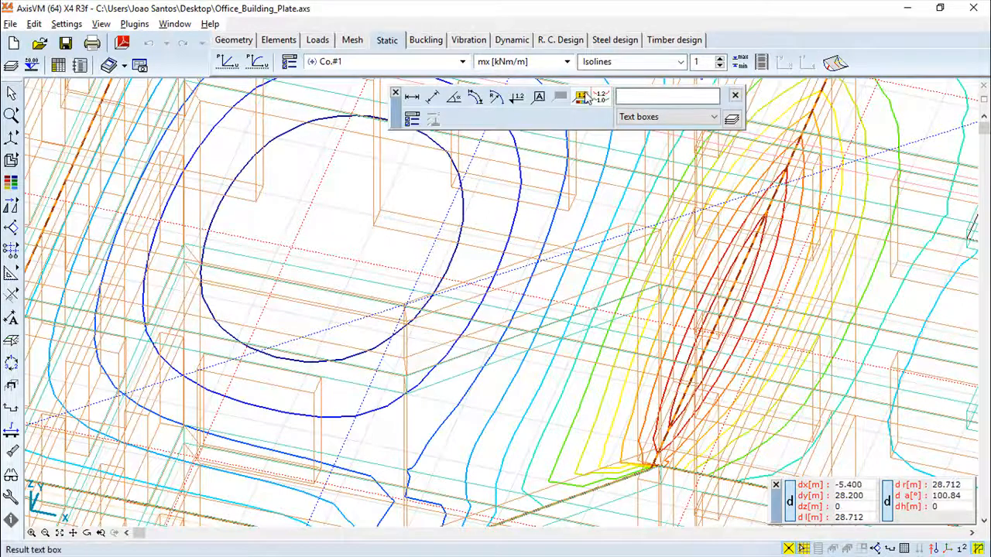
{"action": "left_click", "coordinate": [604, 99]}
{"action": "left_click_drag", "start_coordinate": [457, 109], "coordinate": [758, 108]}
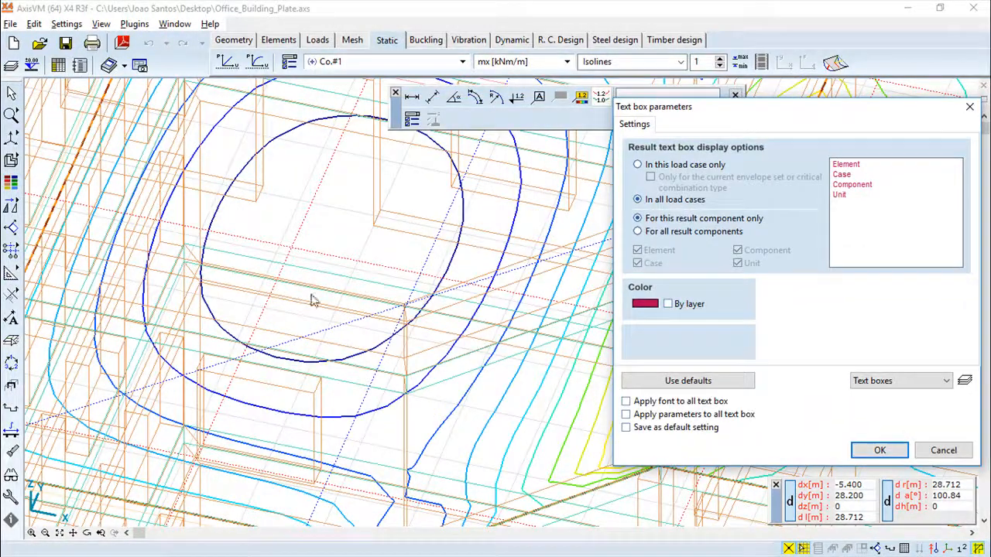
{"action": "left_click_drag", "start_coordinate": [770, 106], "coordinate": [613, 107]}
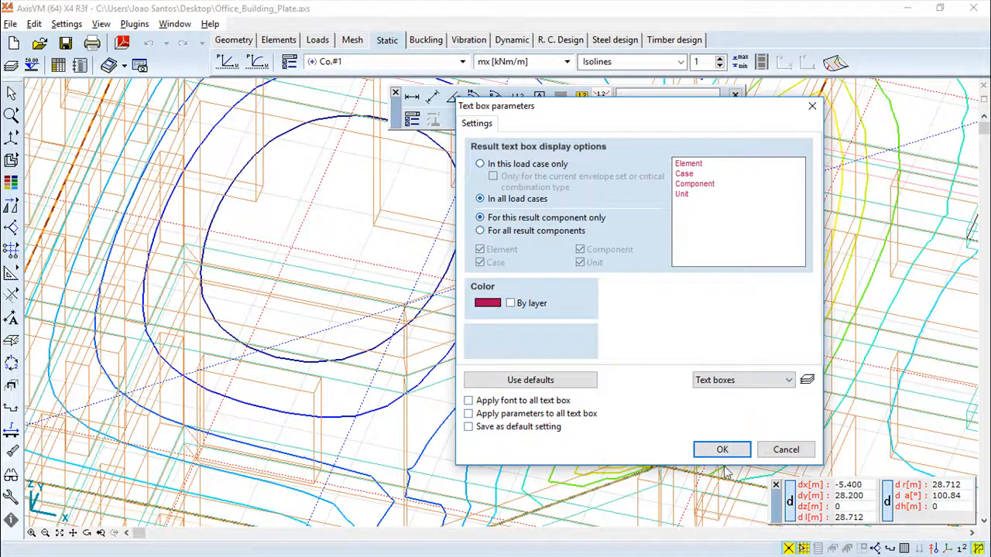
{"action": "left_click", "coordinate": [722, 450]}
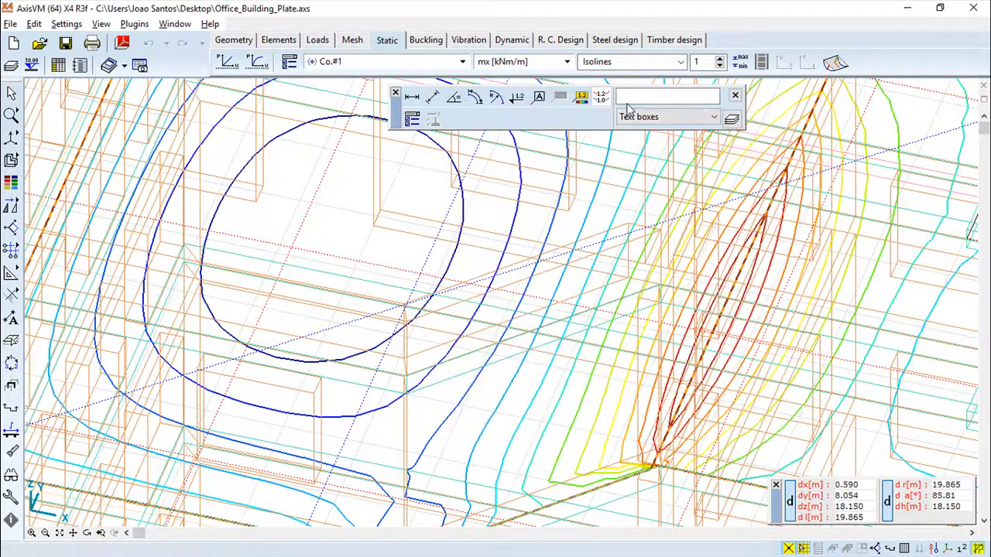
Enter sdd as the text box text and place isoline labels where a line crosses opposite sides of the plate's innermost left-hand mx isoline.
{"action": "left_click", "coordinate": [693, 95]}
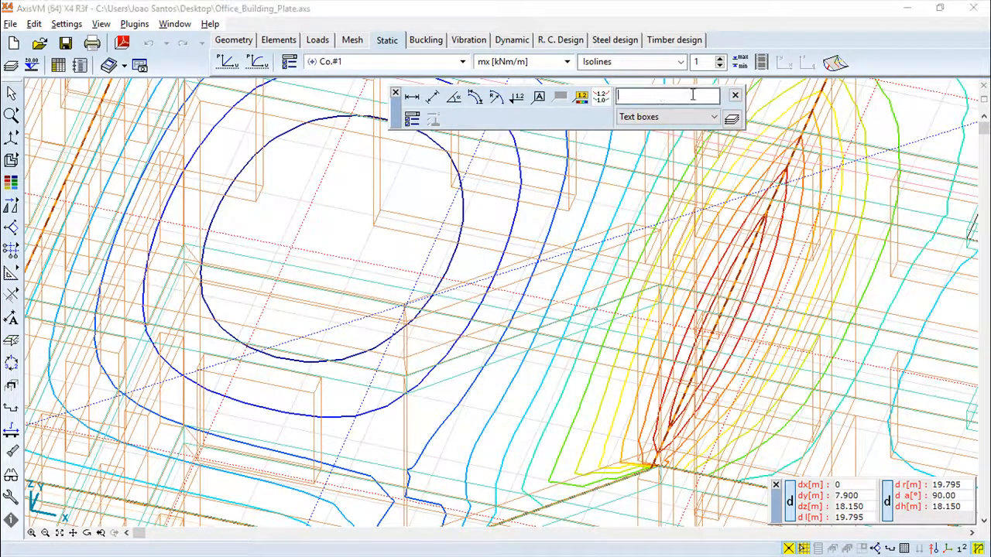
{"action": "type", "text": "sdd"}
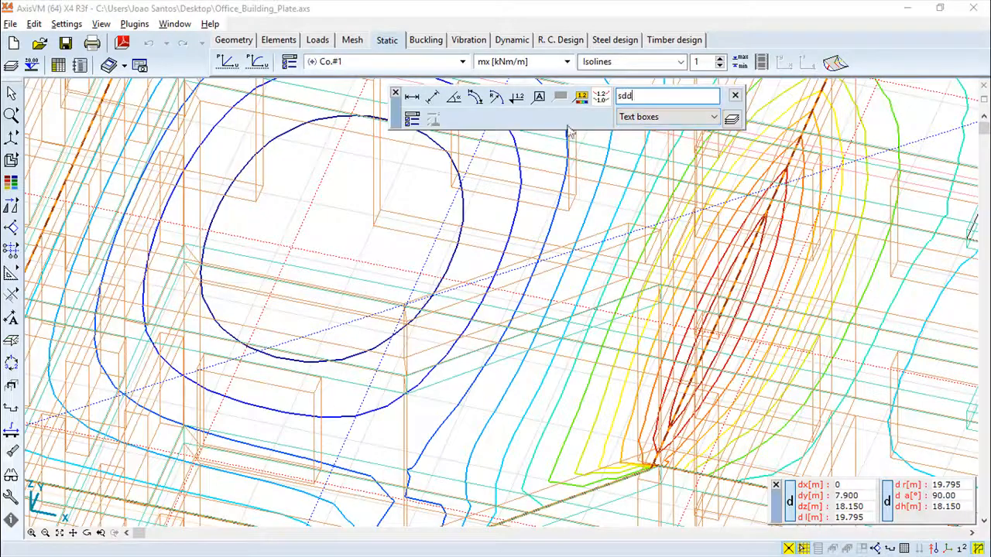
{"action": "left_click", "coordinate": [464, 207]}
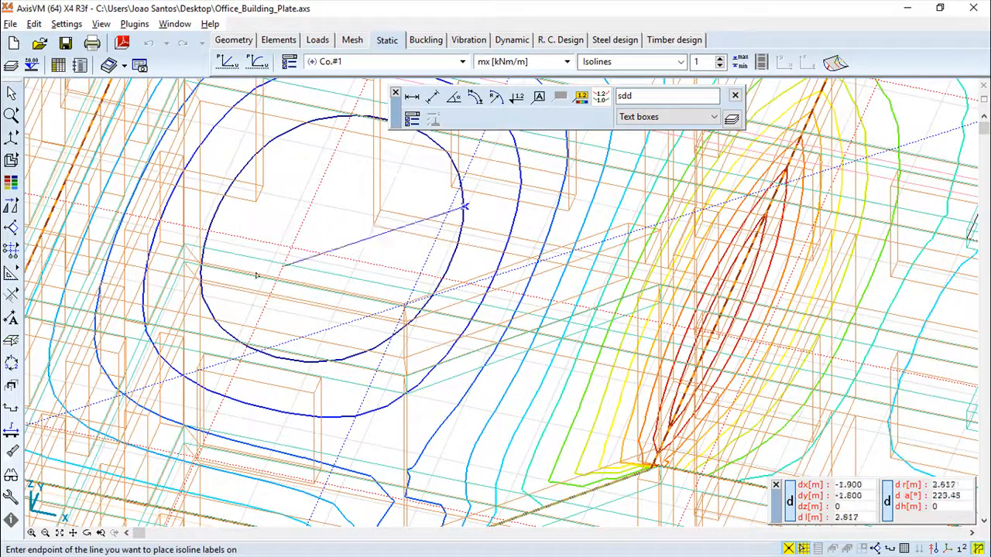
{"action": "left_click", "coordinate": [212, 305]}
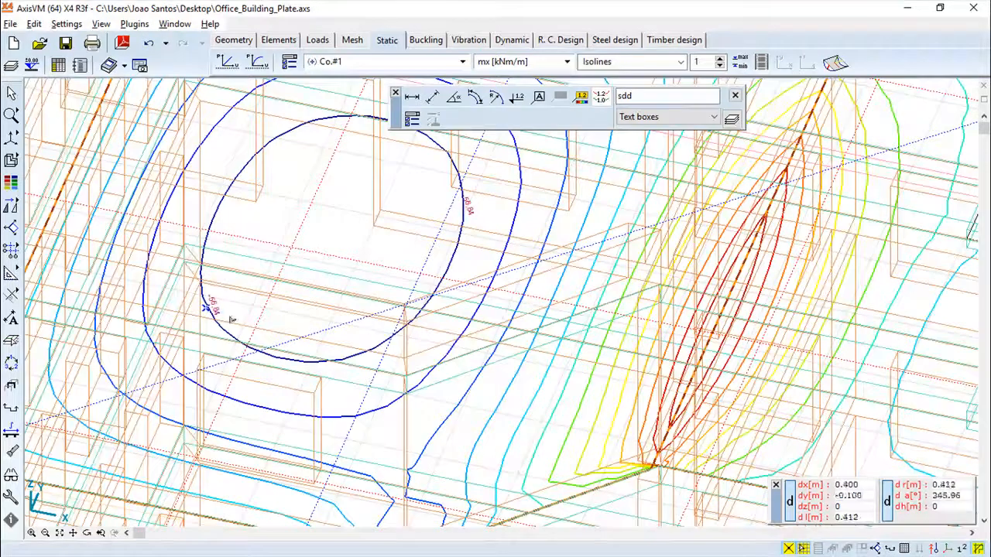
Place an isoline label on the second isoline outward in the plate's left bay and close the dimension tools.
{"action": "scroll", "coordinate": [472, 214], "scroll_direction": "up", "scroll_amount": 3}
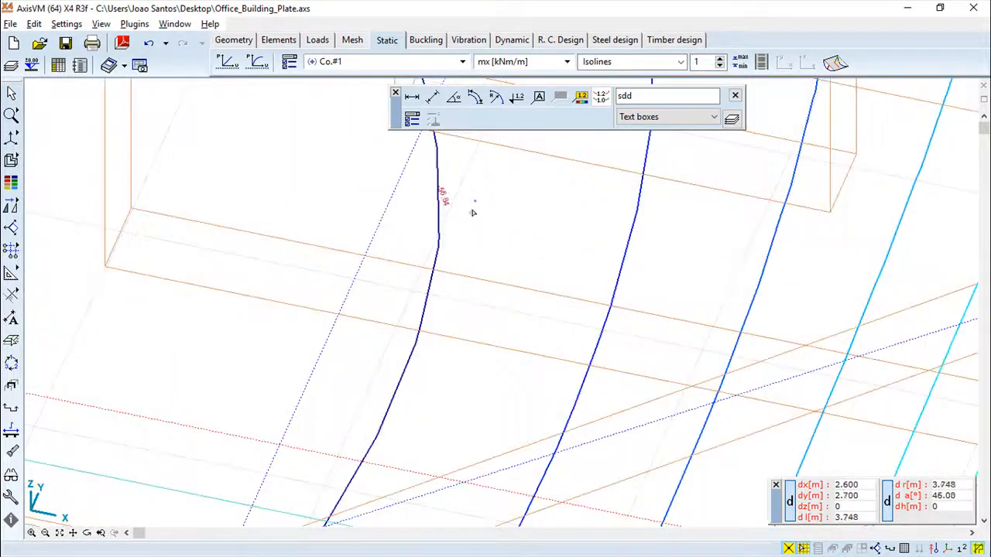
{"action": "scroll", "coordinate": [453, 204], "scroll_direction": "down", "scroll_amount": 5}
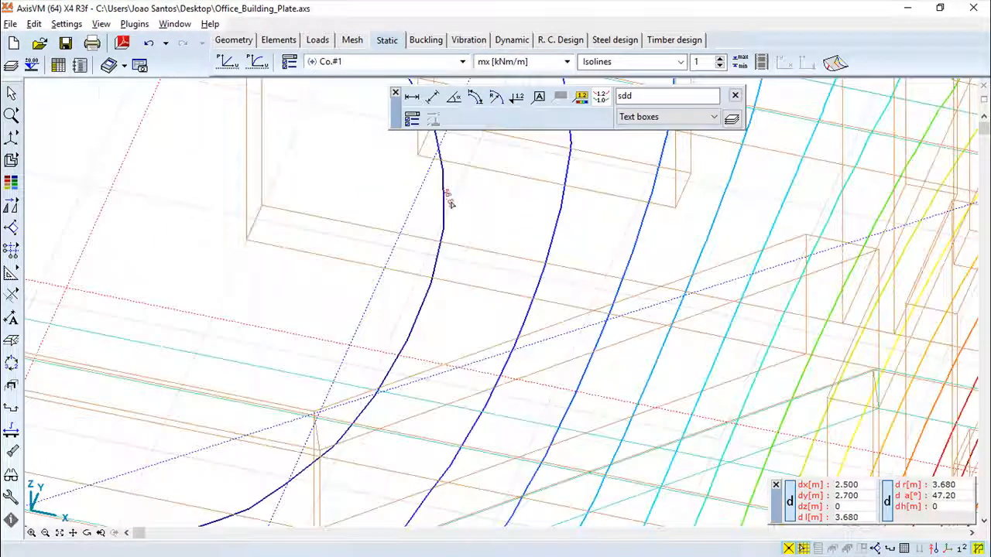
{"action": "scroll", "coordinate": [348, 281], "scroll_direction": "down", "scroll_amount": 2}
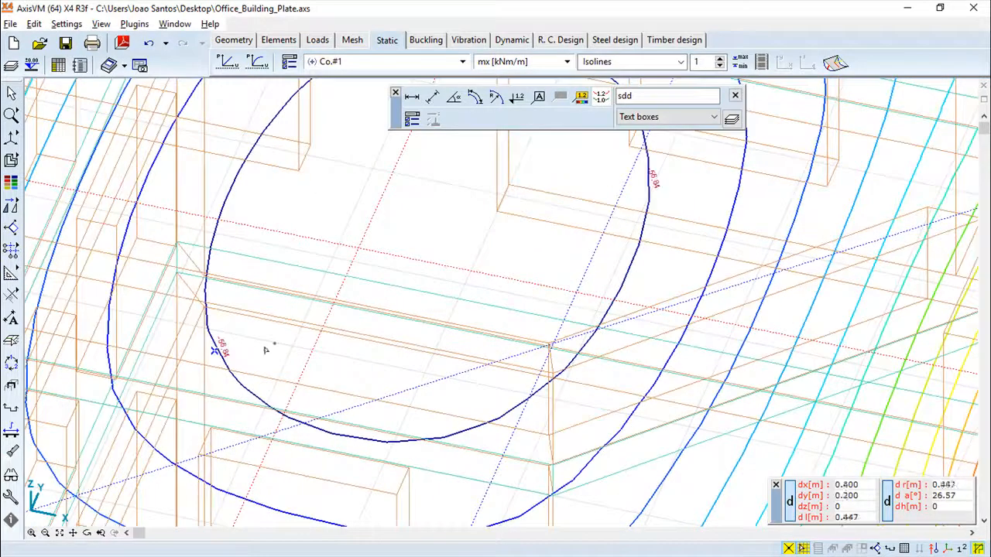
{"action": "left_click", "coordinate": [297, 514]}
{"action": "left_click", "coordinate": [686, 351]}
{"action": "scroll", "coordinate": [511, 359], "scroll_direction": "up", "scroll_amount": 2}
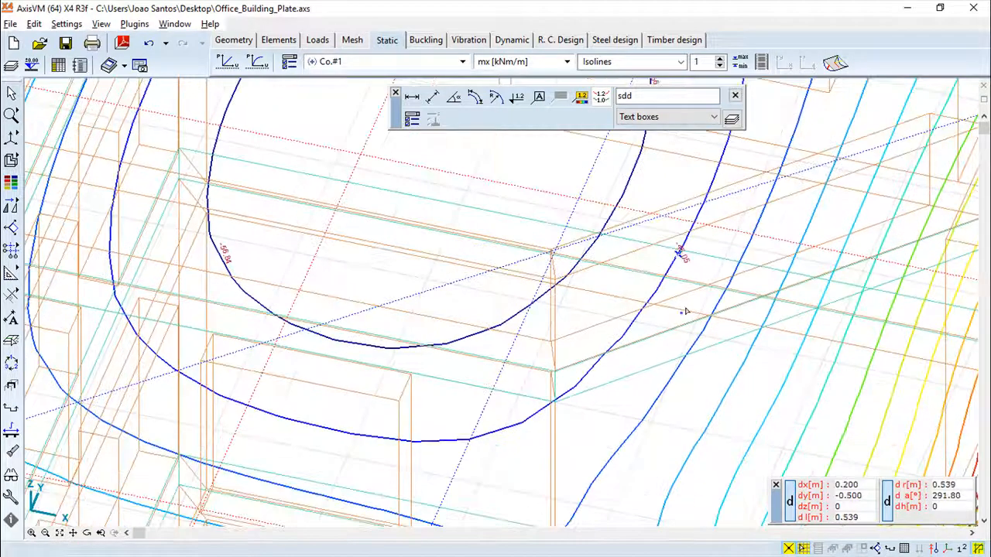
{"action": "scroll", "coordinate": [640, 291], "scroll_direction": "up", "scroll_amount": 2}
{"action": "scroll", "coordinate": [726, 262], "scroll_direction": "up", "scroll_amount": 1}
{"action": "scroll", "coordinate": [726, 261], "scroll_direction": "down", "scroll_amount": 2}
{"action": "scroll", "coordinate": [679, 305], "scroll_direction": "up", "scroll_amount": 2}
{"action": "scroll", "coordinate": [659, 294], "scroll_direction": "down", "scroll_amount": 3}
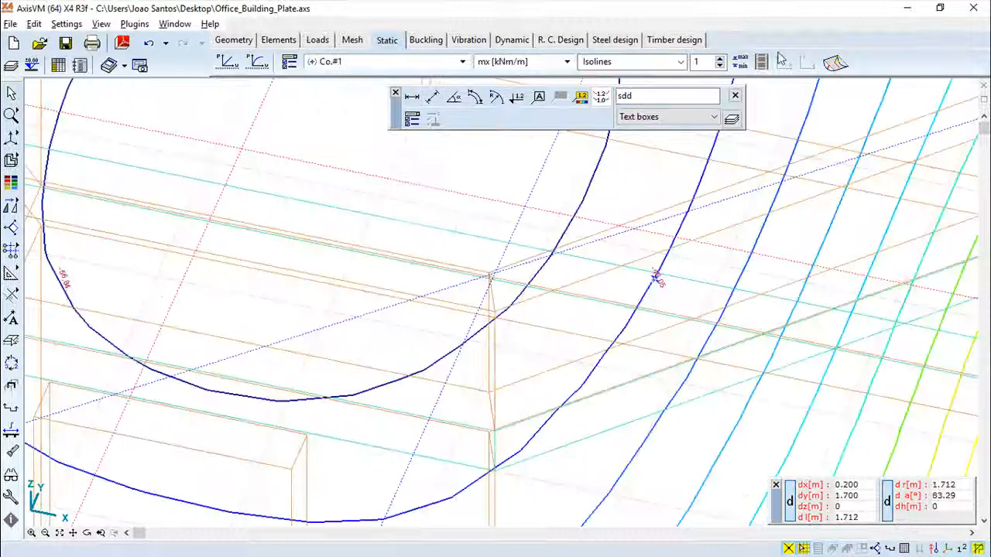
{"action": "left_click", "coordinate": [735, 95]}
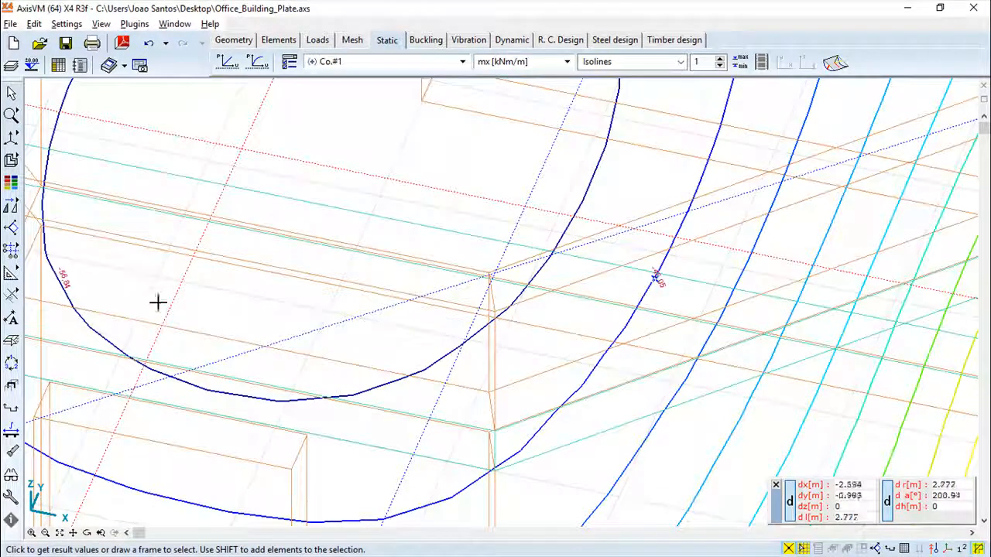
{"action": "left_click", "coordinate": [13, 341]}
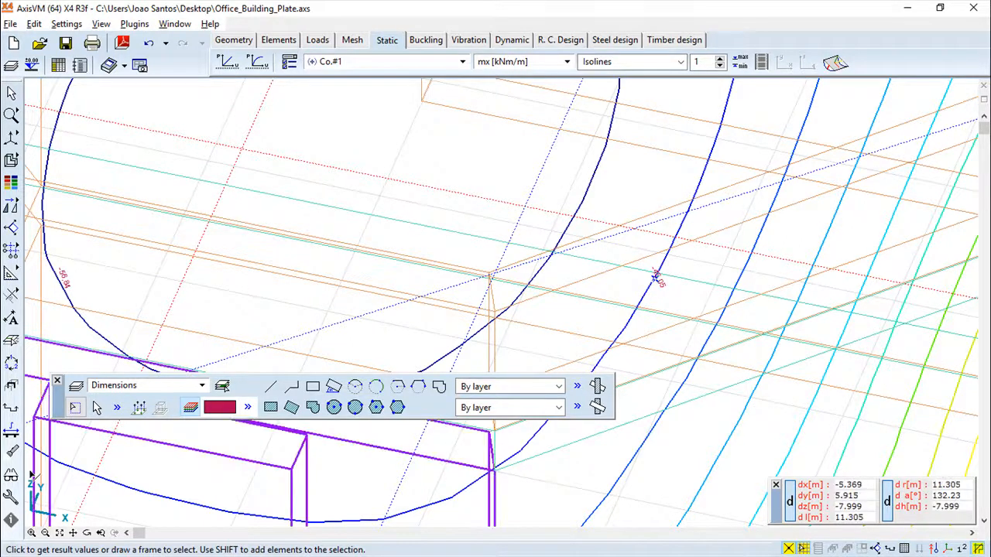
{"action": "left_click", "coordinate": [57, 383]}
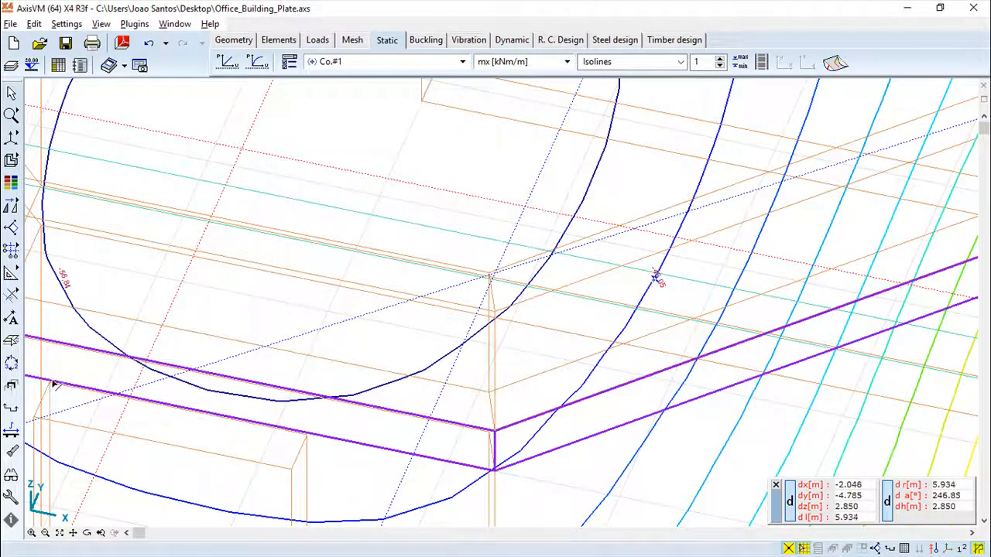
{"action": "scroll", "coordinate": [286, 348], "scroll_direction": "up", "scroll_amount": 5}
{"action": "scroll", "coordinate": [286, 348], "scroll_direction": "down", "scroll_amount": 5}
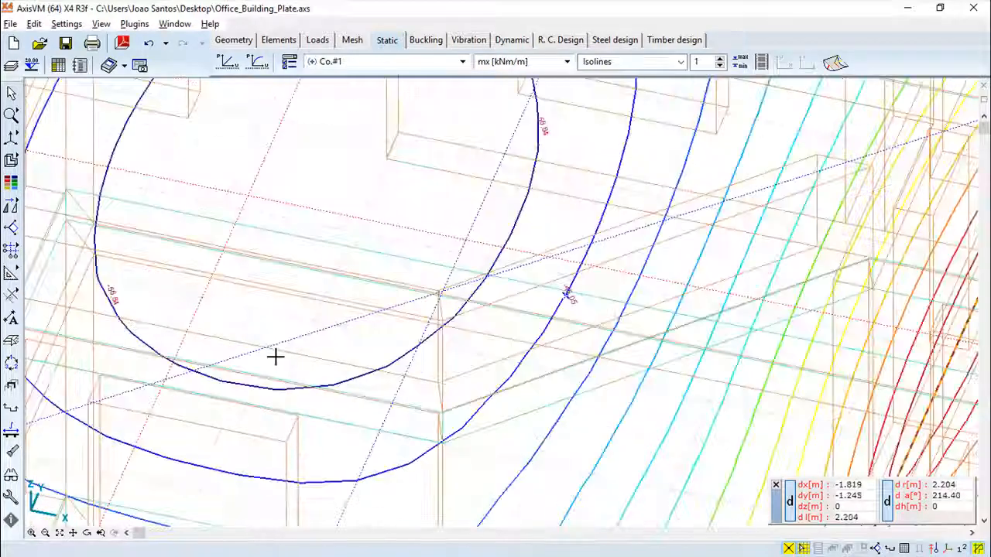
{"action": "scroll", "coordinate": [277, 354], "scroll_direction": "up", "scroll_amount": 1}
{"action": "scroll", "coordinate": [276, 354], "scroll_direction": "down", "scroll_amount": 1}
{"action": "middle_click_drag", "start_coordinate": [387, 336], "coordinate": [368, 289]}
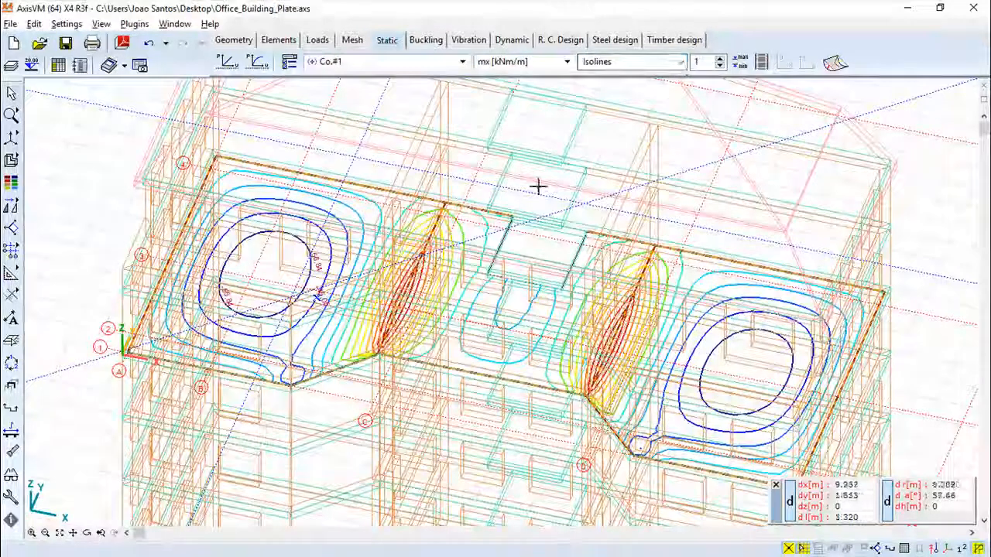
{"action": "left_click", "coordinate": [680, 62]}
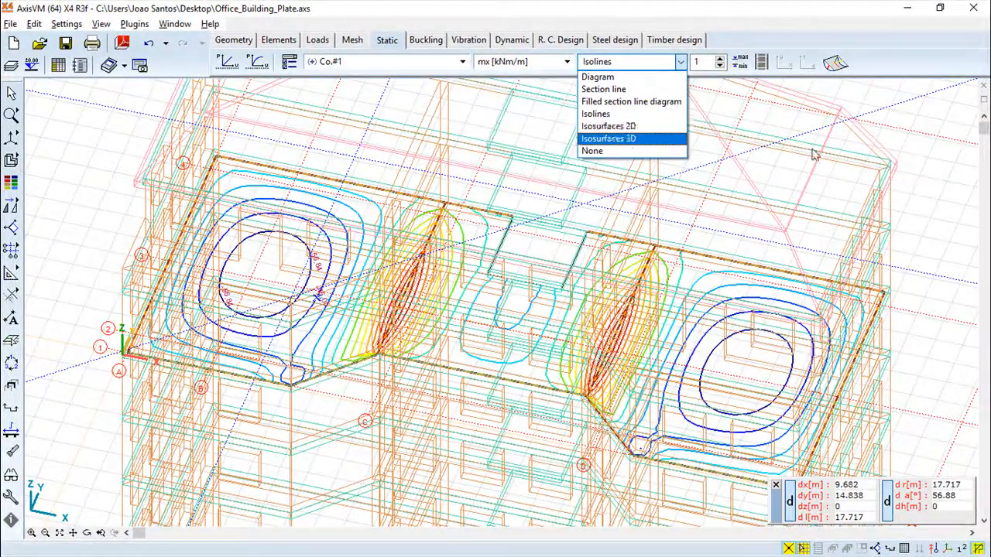
{"action": "left_click", "coordinate": [937, 112]}
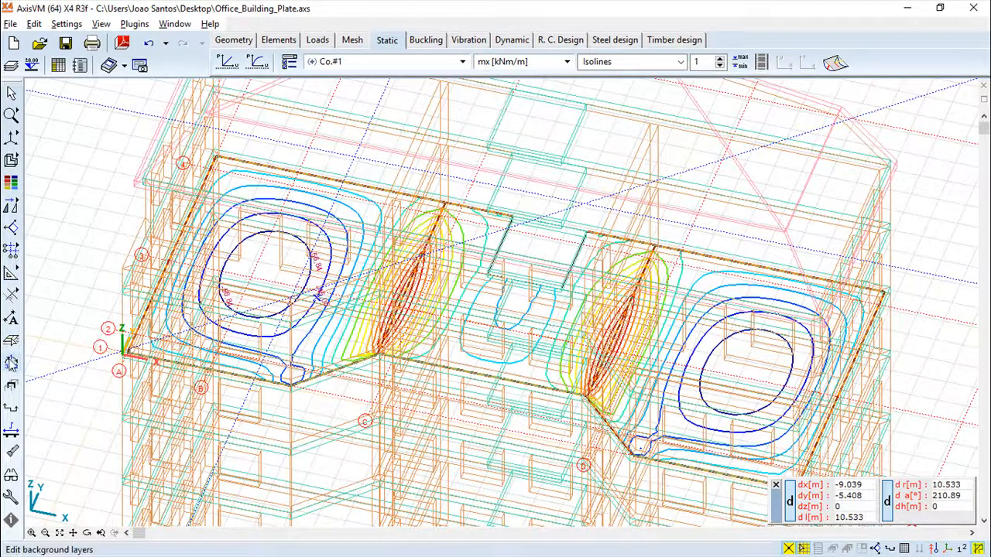
Select all elements for renumbering, set the line supports to start at 10 with name a, and apply with original numbers restored.
{"action": "left_click", "coordinate": [11, 362]}
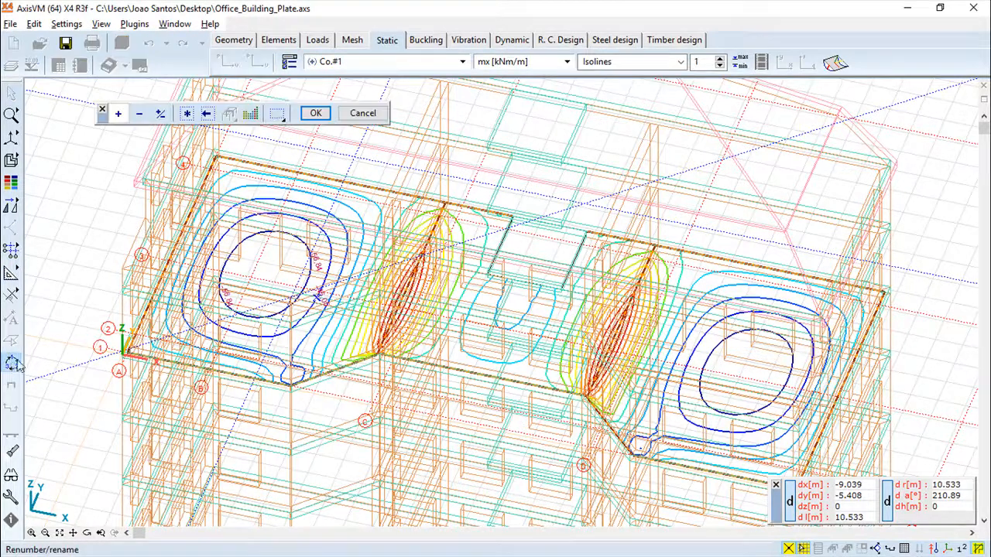
{"action": "left_click", "coordinate": [187, 114]}
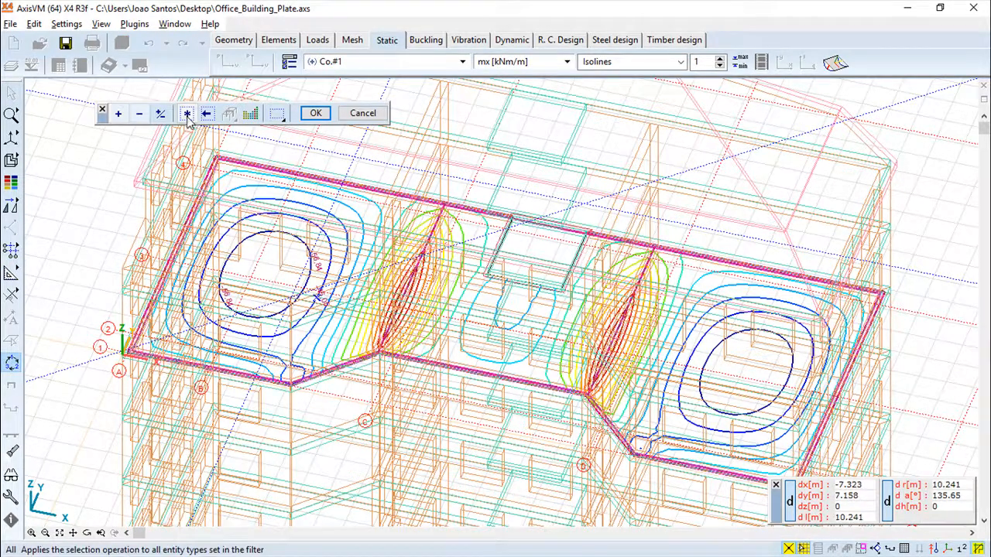
{"action": "left_click", "coordinate": [312, 114]}
{"action": "left_click_drag", "start_coordinate": [248, 200], "coordinate": [583, 99]}
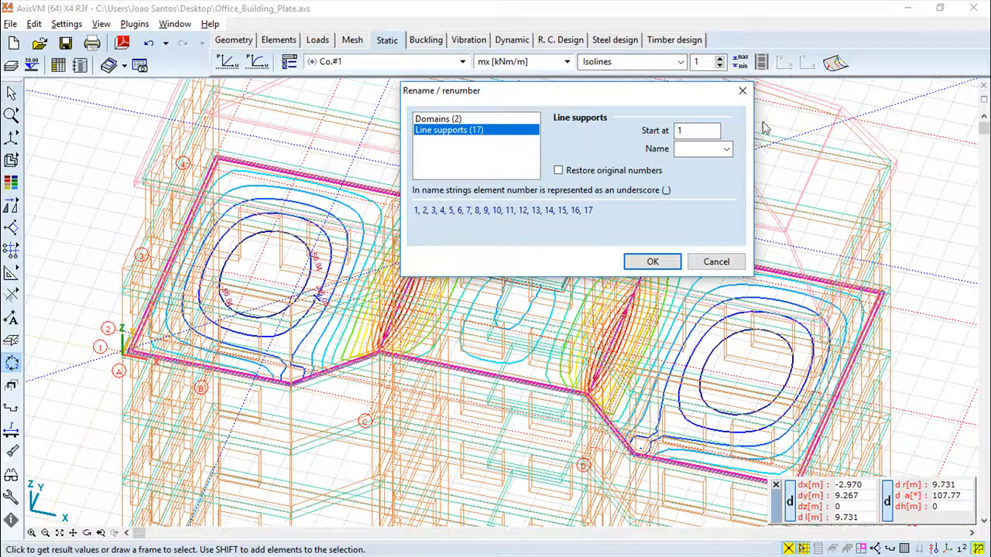
{"action": "left_click", "coordinate": [693, 131]}
{"action": "type", "text": "0"}
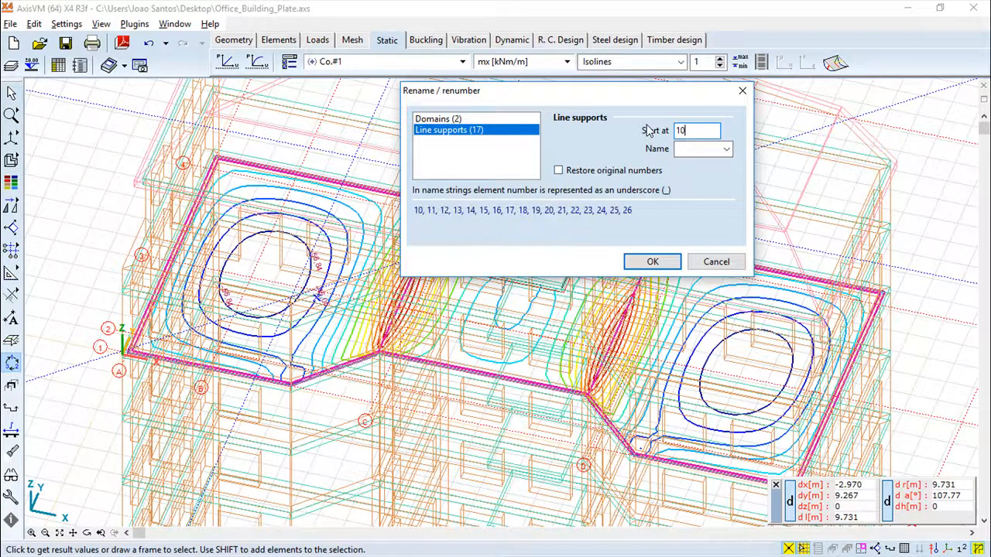
{"action": "left_click", "coordinate": [726, 150]}
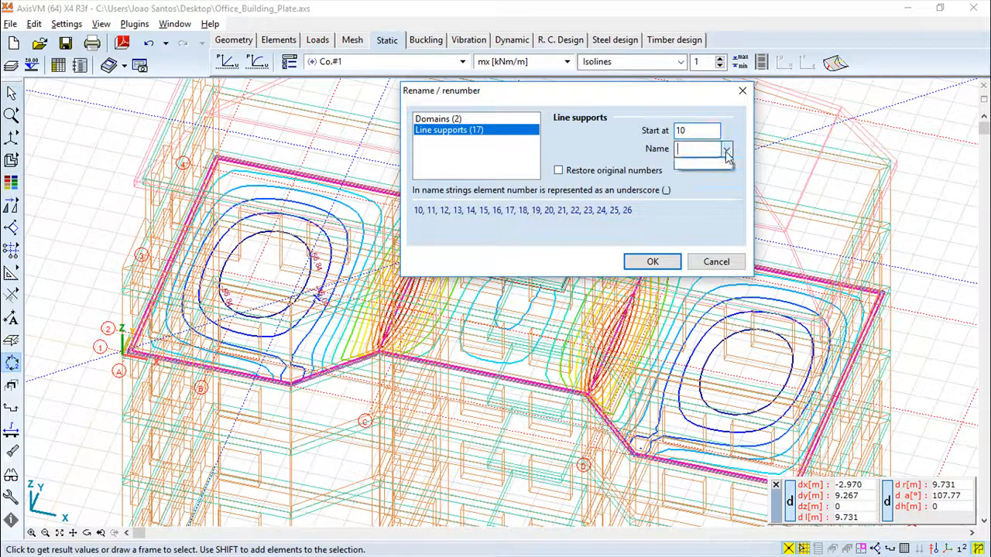
{"action": "type", "text": "_"}
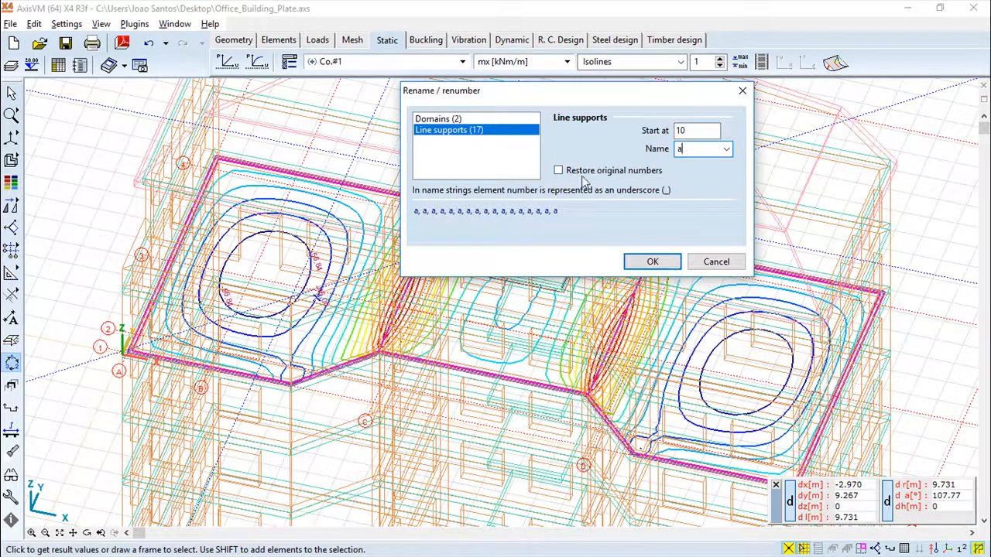
{"action": "left_click", "coordinate": [559, 171]}
{"action": "left_click", "coordinate": [642, 262]}
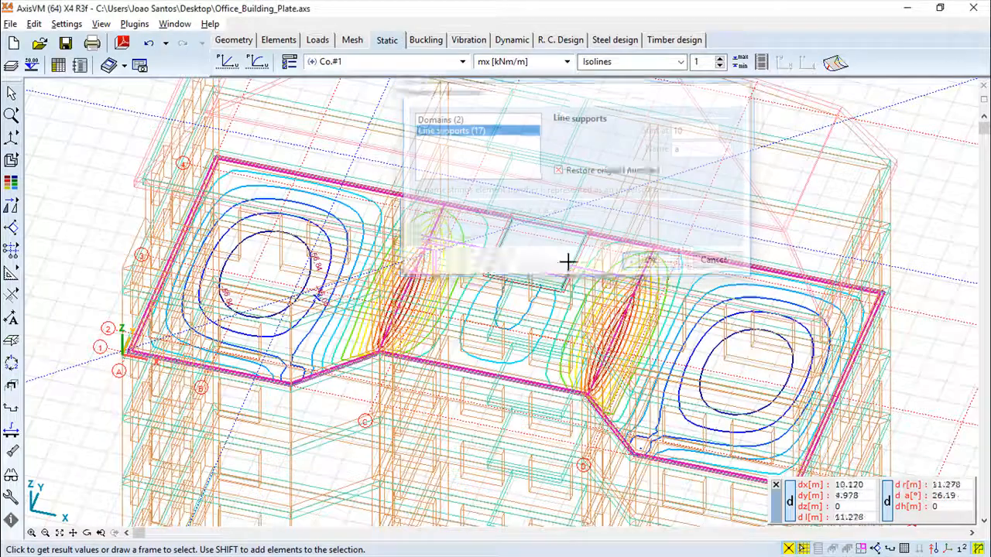
{"action": "scroll", "coordinate": [336, 299], "scroll_direction": "up", "scroll_amount": 3}
{"action": "scroll", "coordinate": [336, 299], "scroll_direction": "down", "scroll_amount": 3}
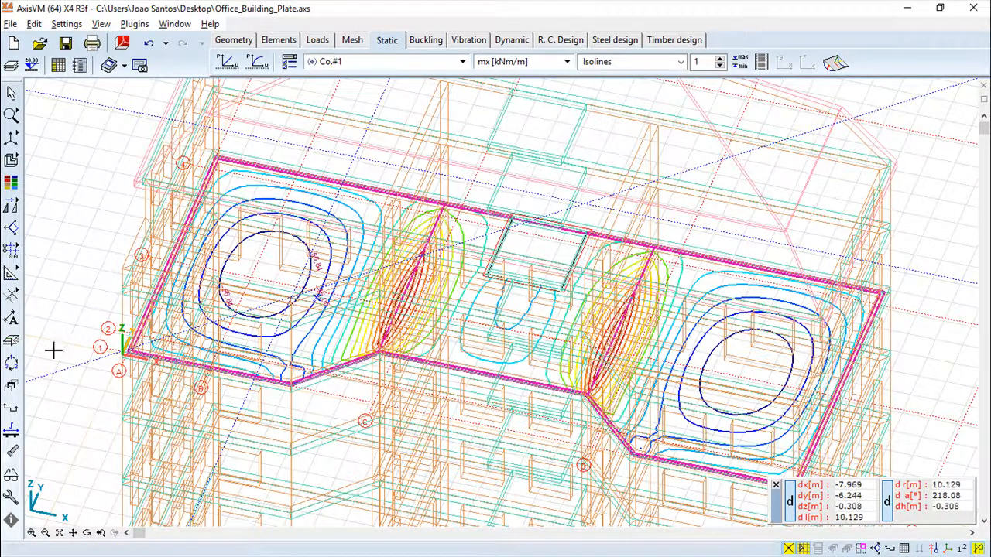
Clear the current selection of the plate's elements.
{"action": "left_click", "coordinate": [11, 391]}
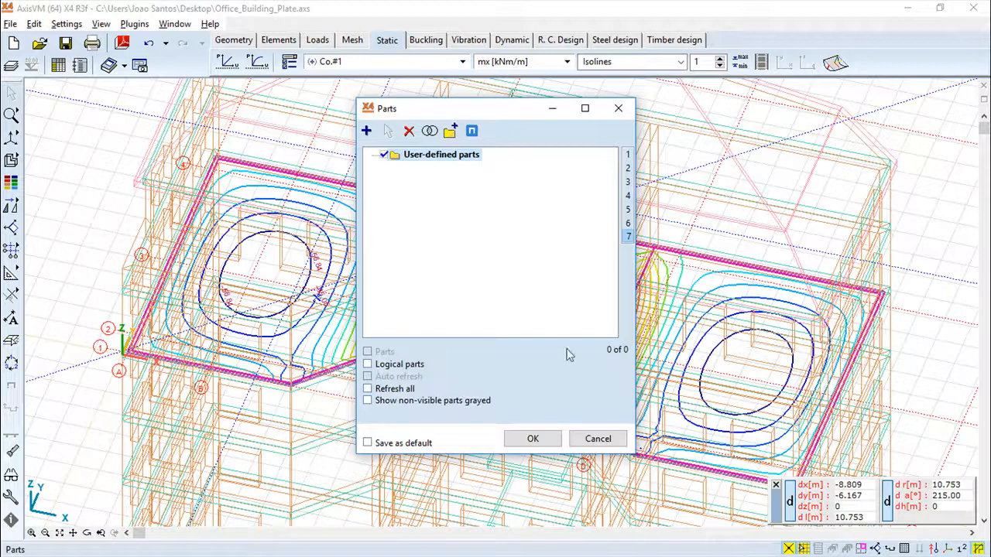
{"action": "left_click", "coordinate": [598, 439]}
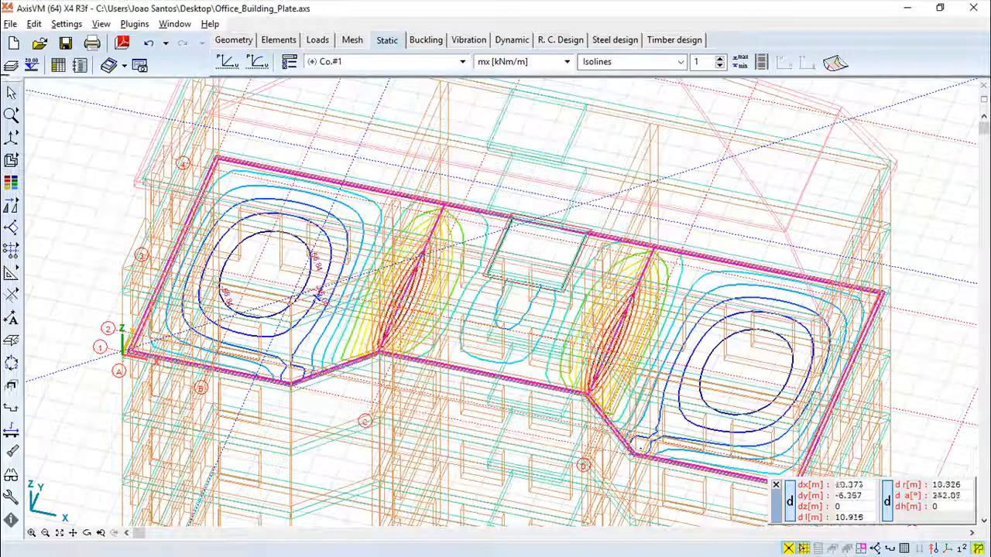
{"action": "left_click", "coordinate": [12, 94]}
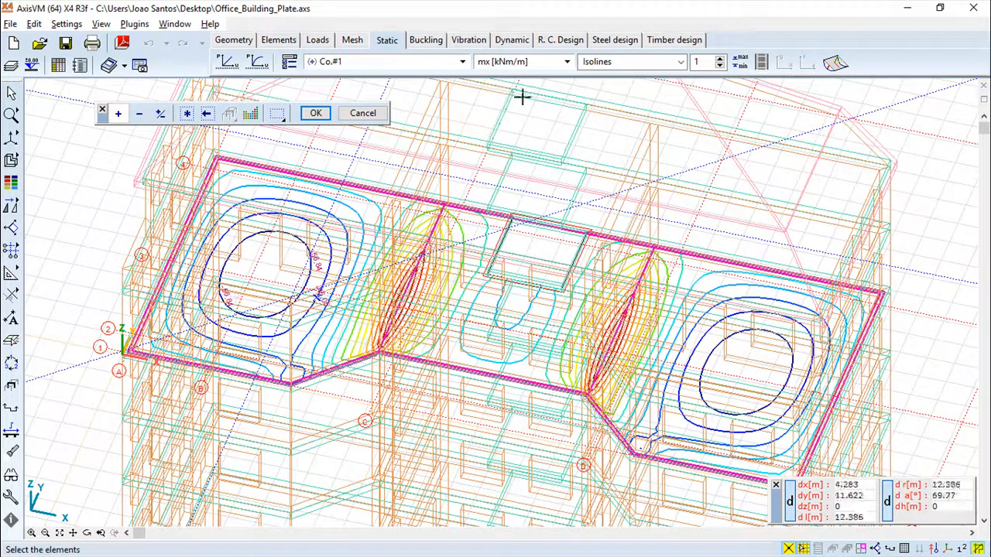
{"action": "left_click", "coordinate": [362, 113]}
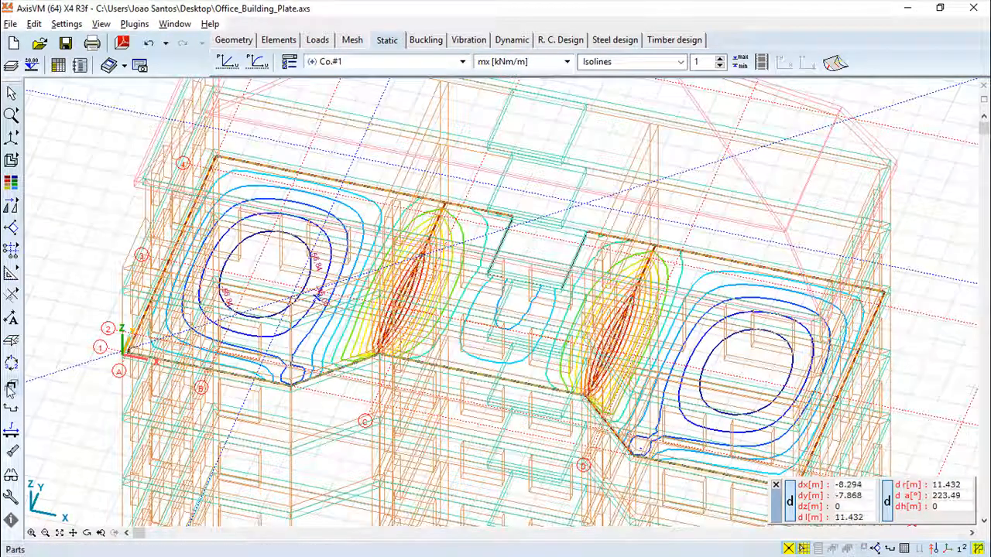
Create a user-defined part named ddd from all elements, selected from the entire model.
{"action": "left_click", "coordinate": [12, 385]}
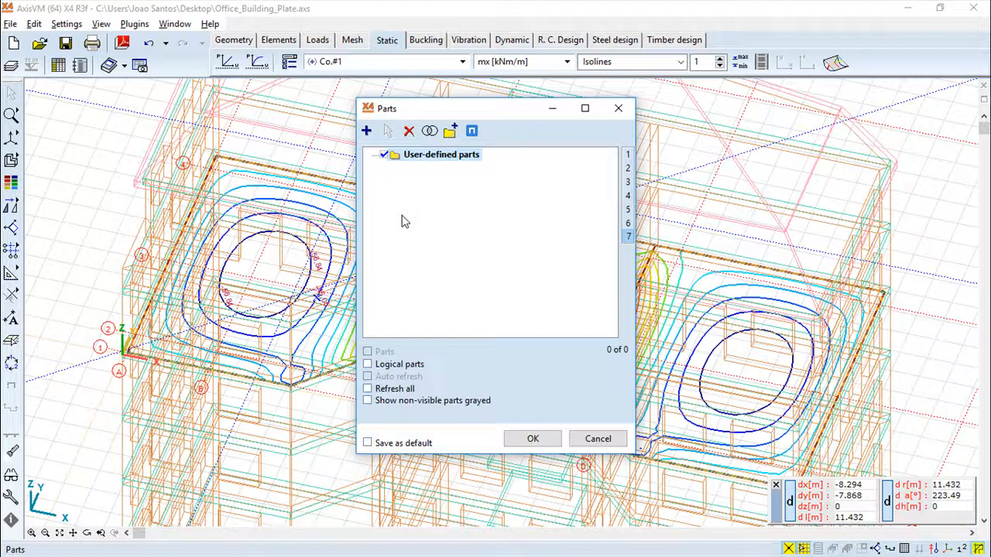
{"action": "left_click", "coordinate": [367, 131]}
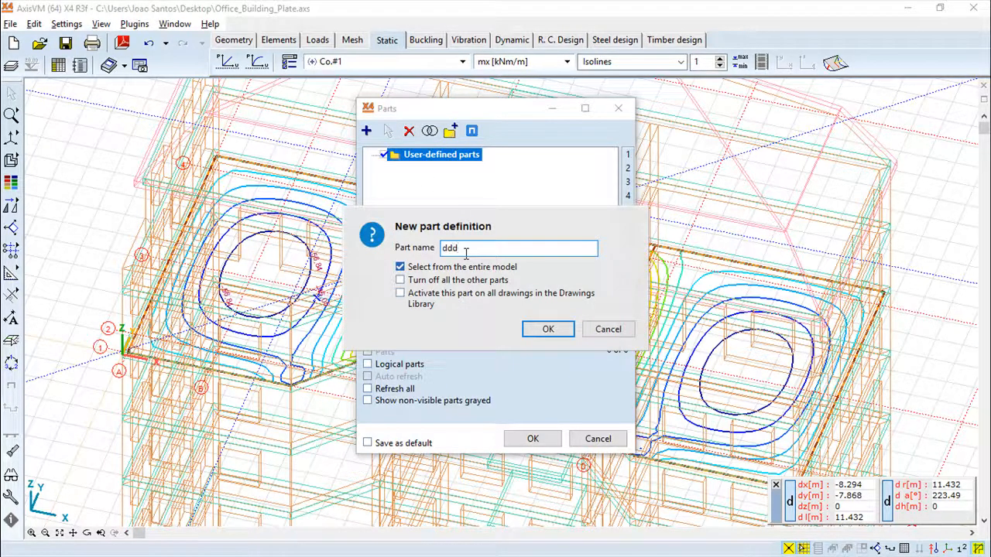
{"action": "type", "text": "ddd"}
{"action": "left_click", "coordinate": [548, 329]}
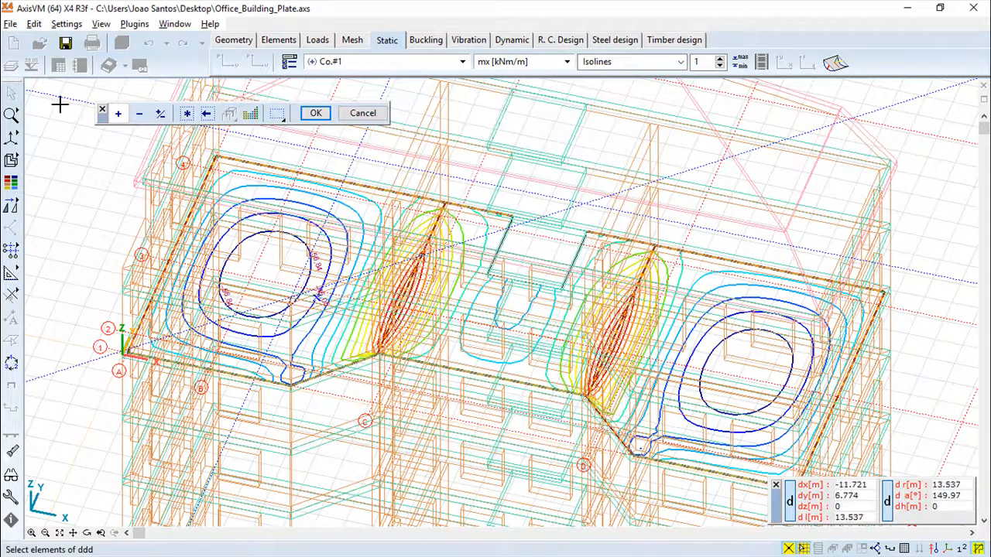
{"action": "left_click", "coordinate": [187, 113]}
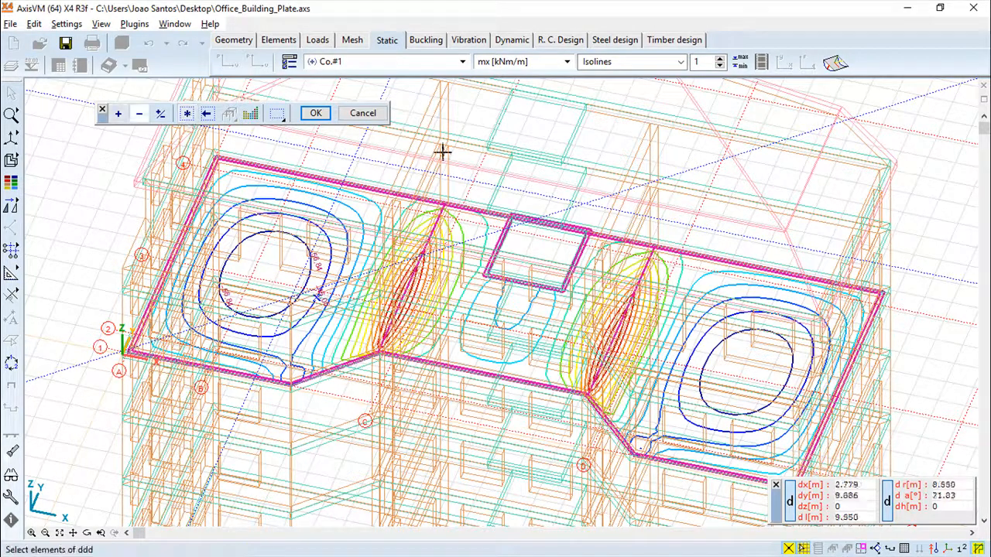
{"action": "left_click", "coordinate": [315, 113]}
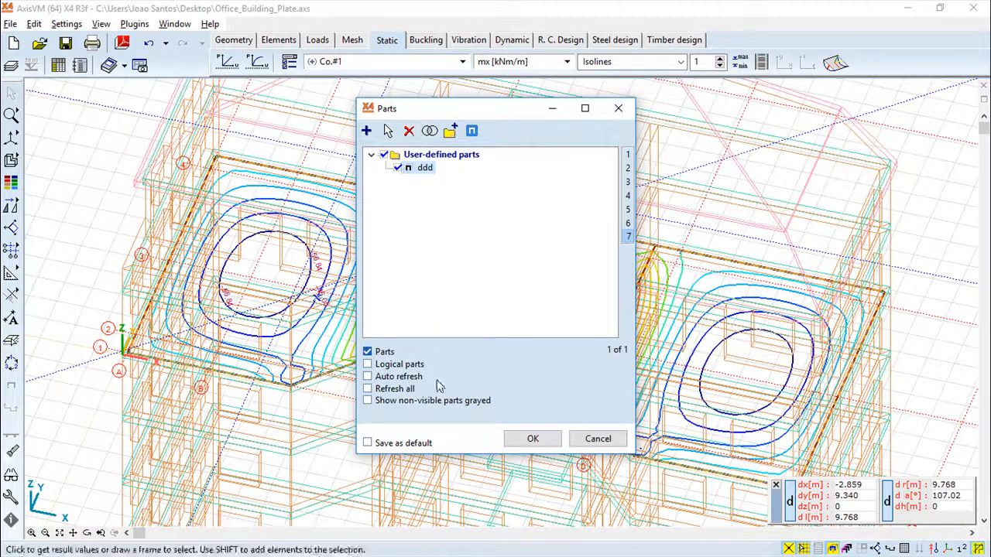
{"action": "left_click", "coordinate": [531, 438]}
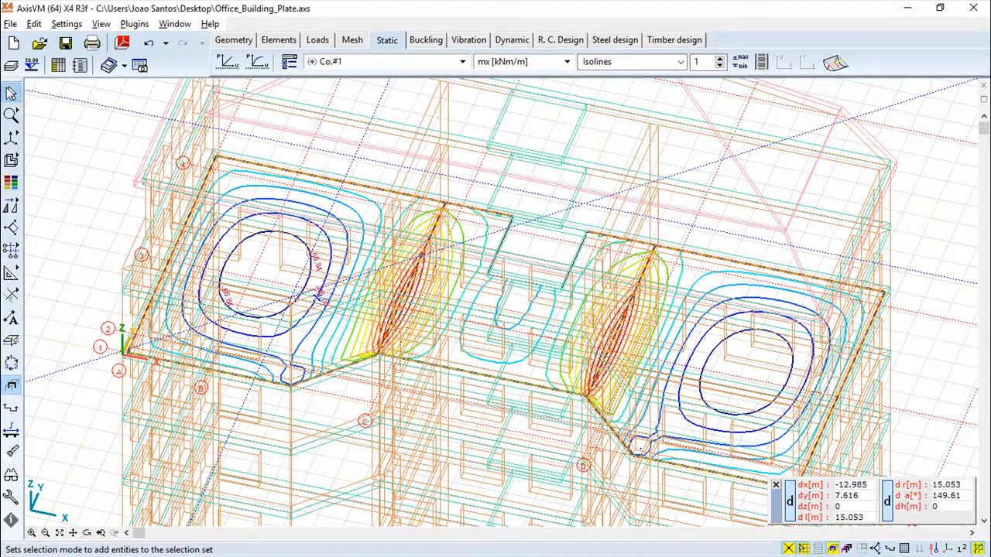
{"action": "left_click", "coordinate": [11, 93]}
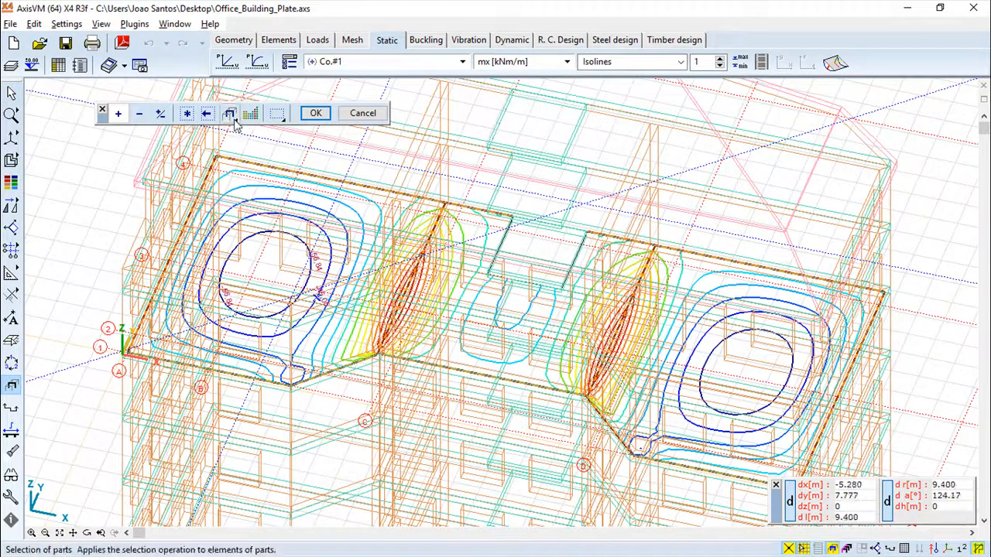
{"action": "left_click", "coordinate": [236, 120]}
{"action": "left_click", "coordinate": [455, 146]}
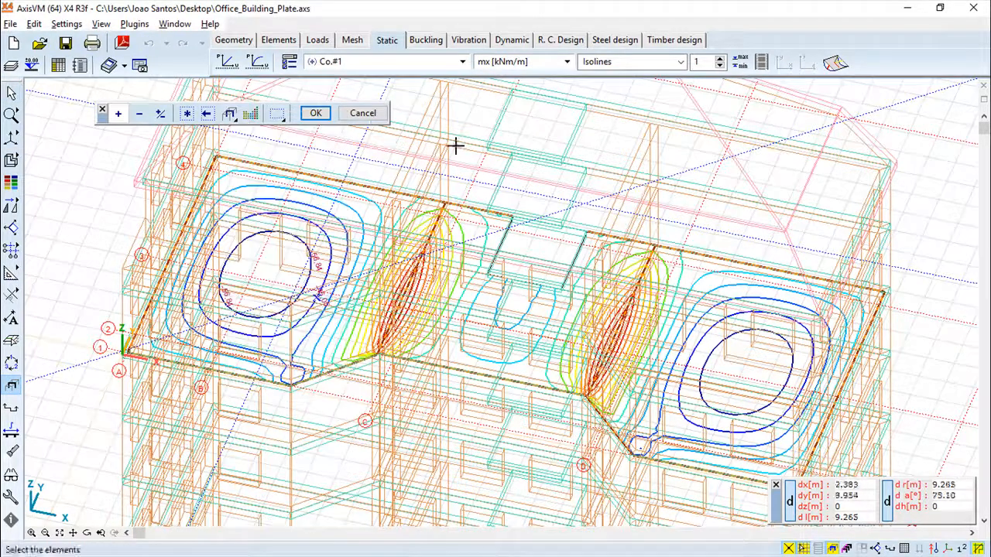
{"action": "left_click", "coordinate": [367, 113]}
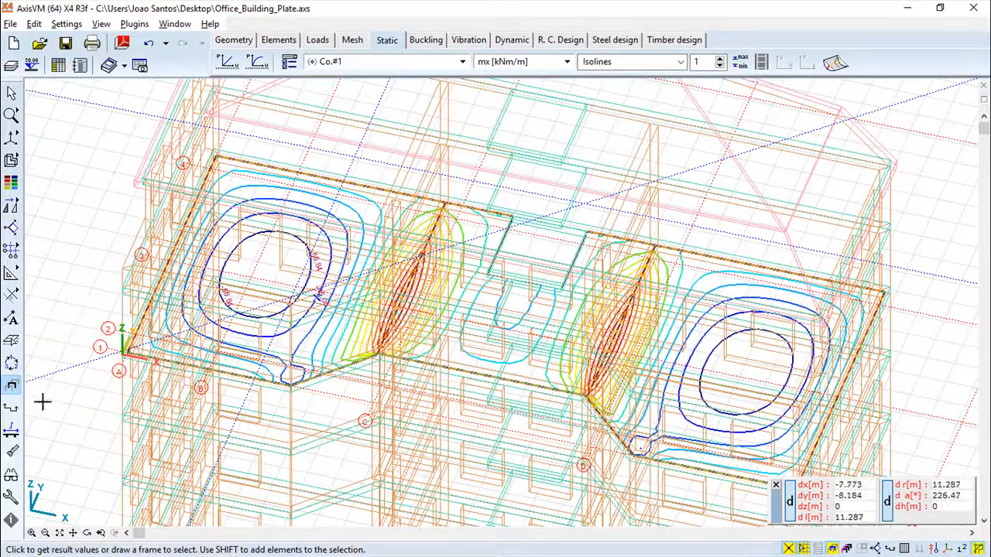
Display the plate's mx results as Isosurfaces 2D.
{"action": "scroll", "coordinate": [266, 294], "scroll_direction": "up", "scroll_amount": 2}
{"action": "scroll", "coordinate": [266, 285], "scroll_direction": "down", "scroll_amount": 4}
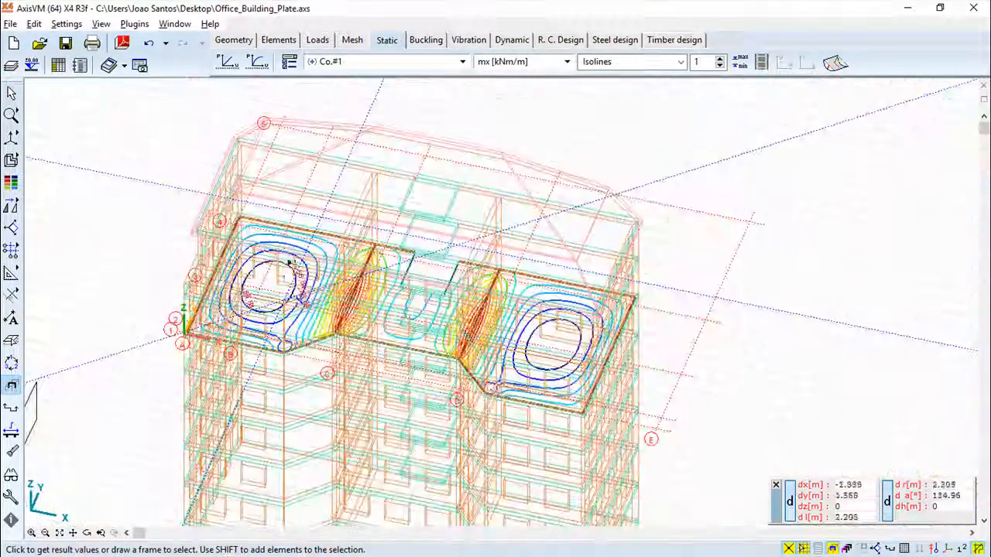
{"action": "left_click", "coordinate": [681, 61]}
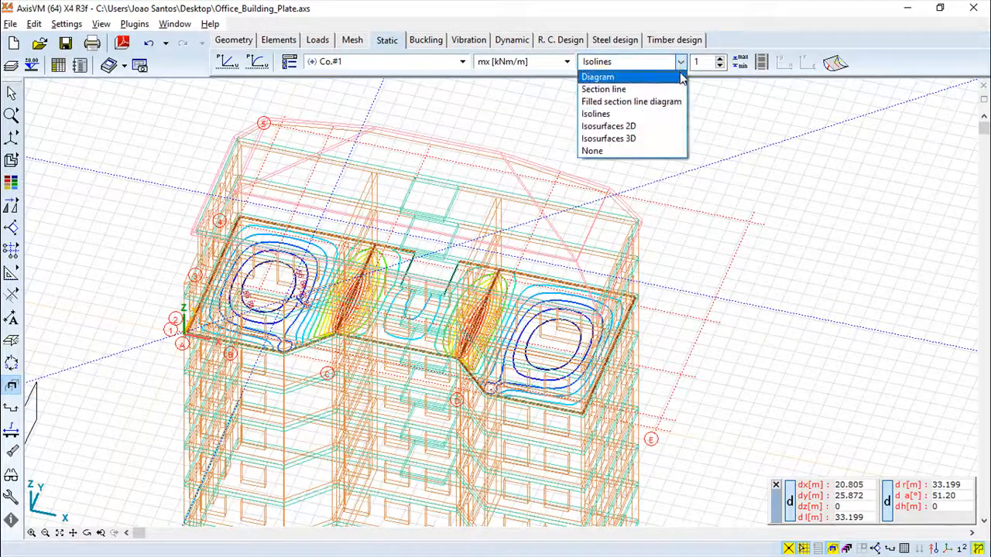
{"action": "left_click", "coordinate": [610, 127]}
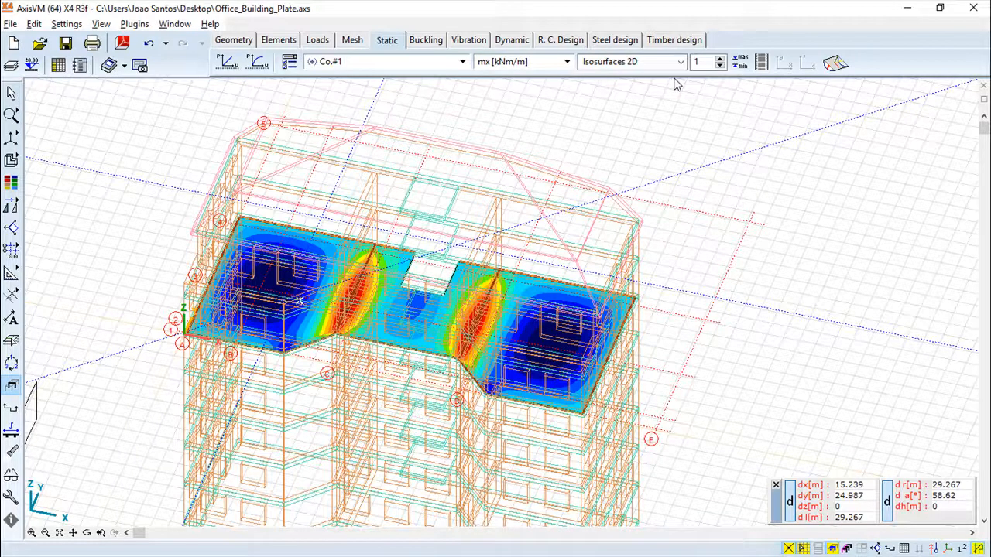
Review the display settings of the existing section plane x1 in the section lines dialog.
{"action": "left_click", "coordinate": [11, 409]}
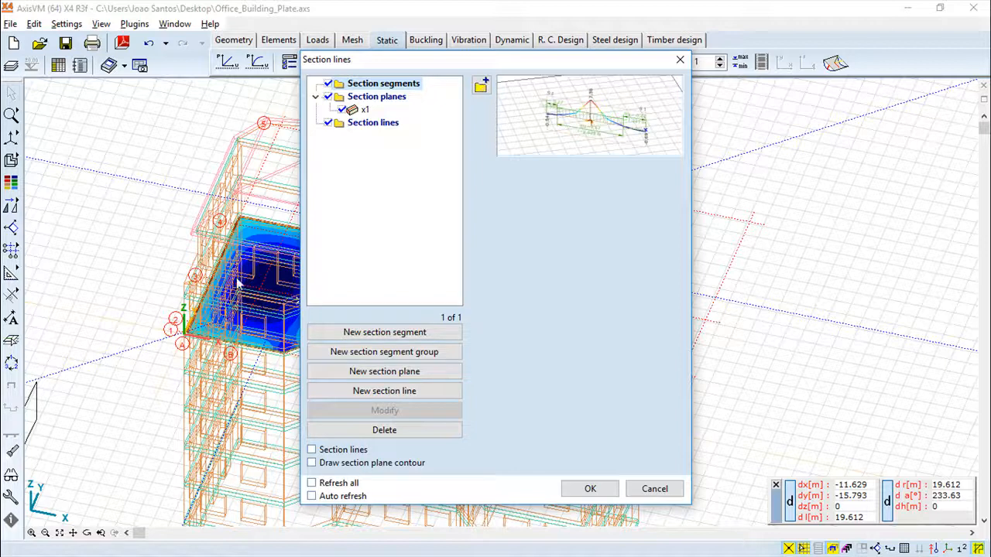
{"action": "left_click", "coordinate": [367, 110]}
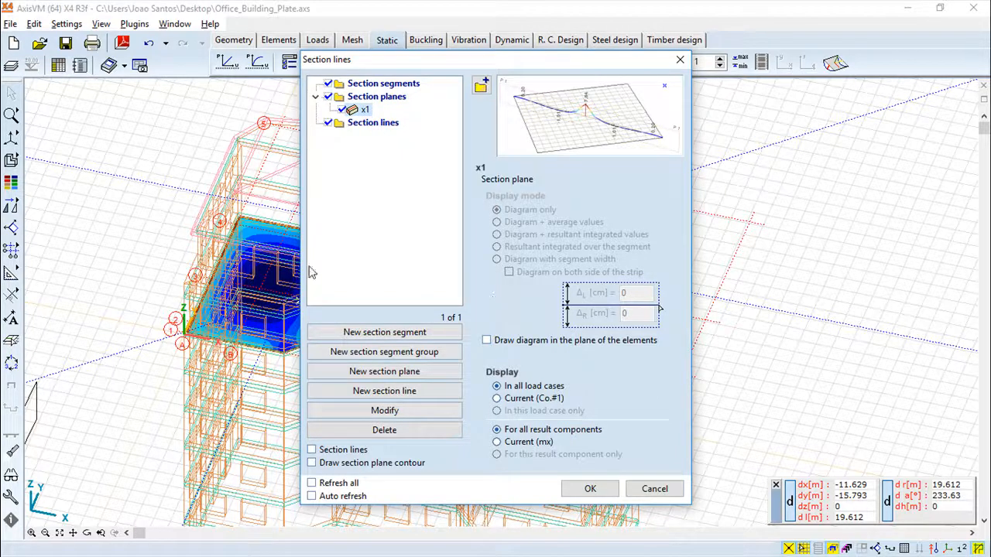
{"action": "left_click", "coordinate": [582, 488]}
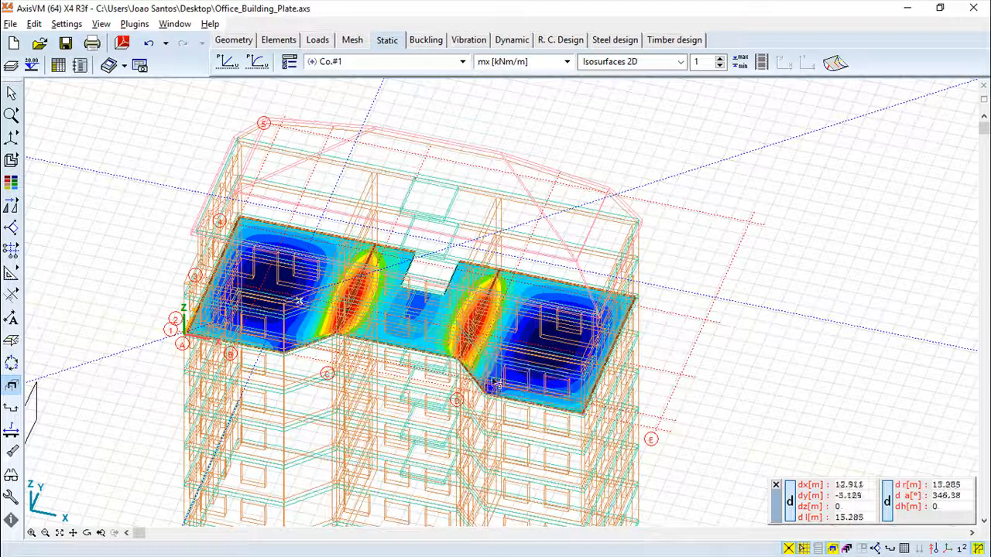
Create section plane A crossing the plate vertically, through points on its left and right edges and one on the wall below.
{"action": "scroll", "coordinate": [565, 336], "scroll_direction": "up", "scroll_amount": 2}
{"action": "scroll", "coordinate": [533, 345], "scroll_direction": "down", "scroll_amount": 3}
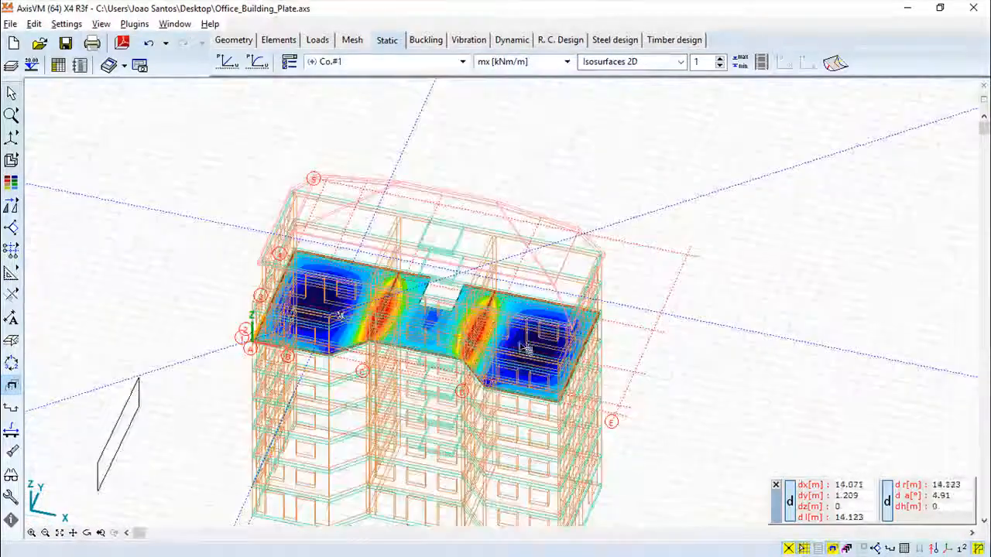
{"action": "scroll", "coordinate": [511, 341], "scroll_direction": "up", "scroll_amount": 5}
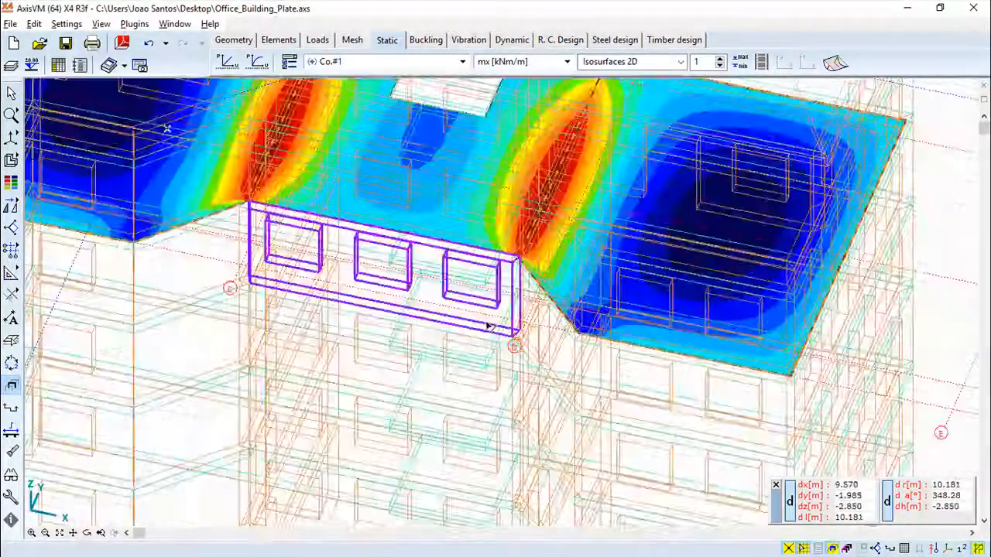
{"action": "scroll", "coordinate": [488, 327], "scroll_direction": "down", "scroll_amount": 5}
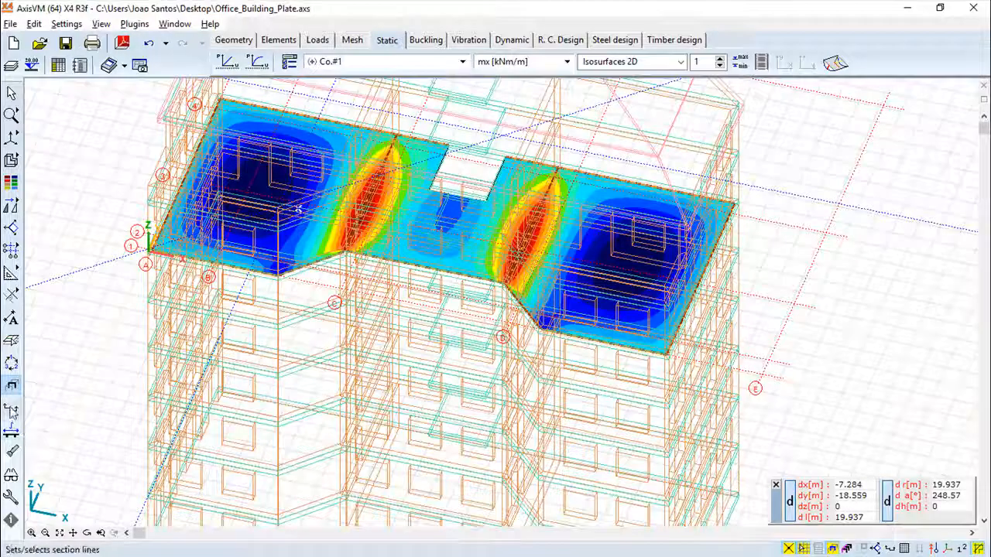
{"action": "left_click", "coordinate": [11, 385]}
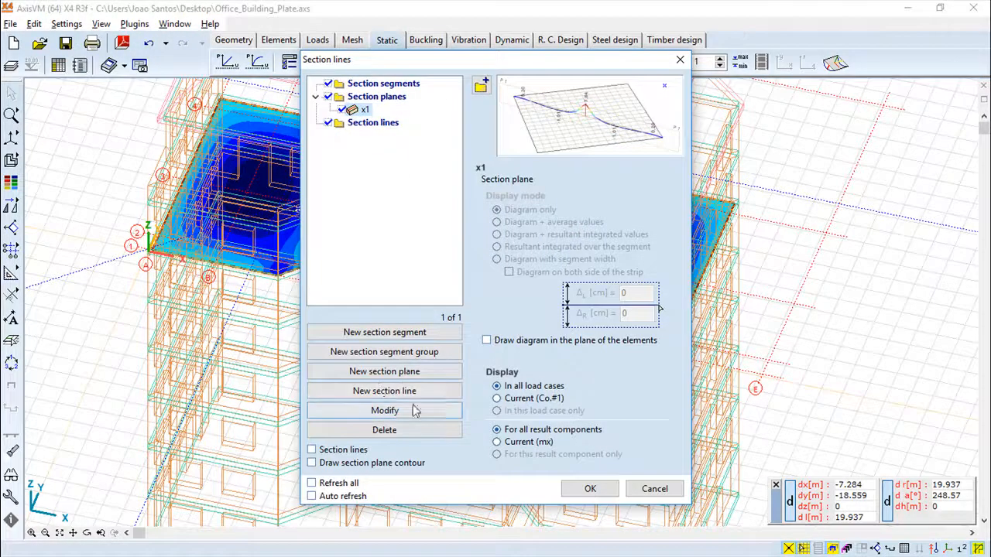
{"action": "left_click", "coordinate": [398, 373]}
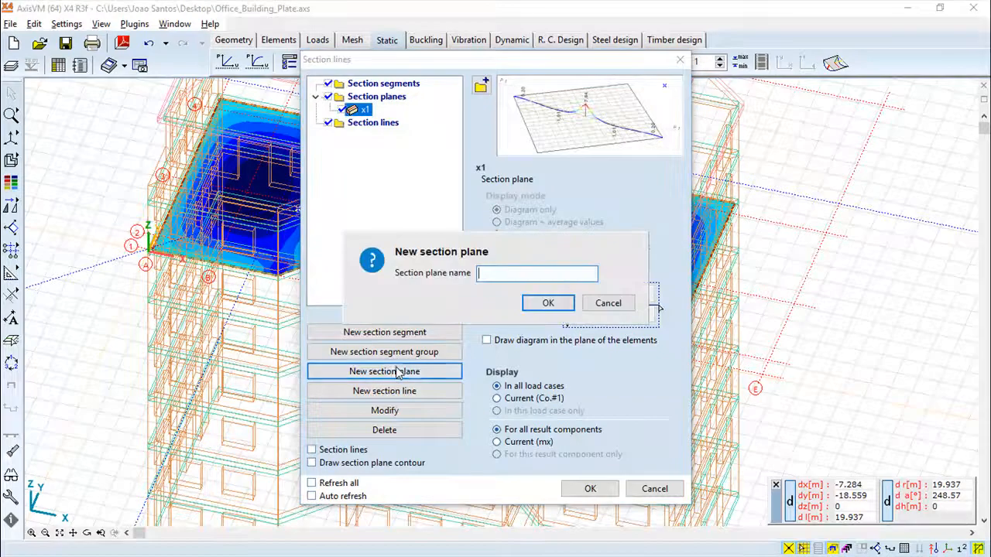
{"action": "type", "text": "A"}
{"action": "left_click", "coordinate": [548, 303]}
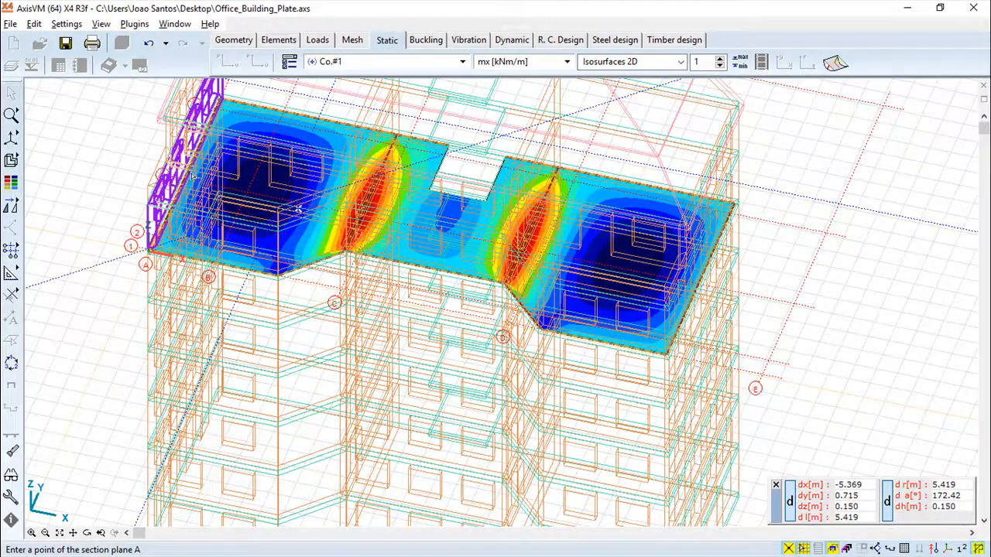
{"action": "left_click", "coordinate": [149, 248]}
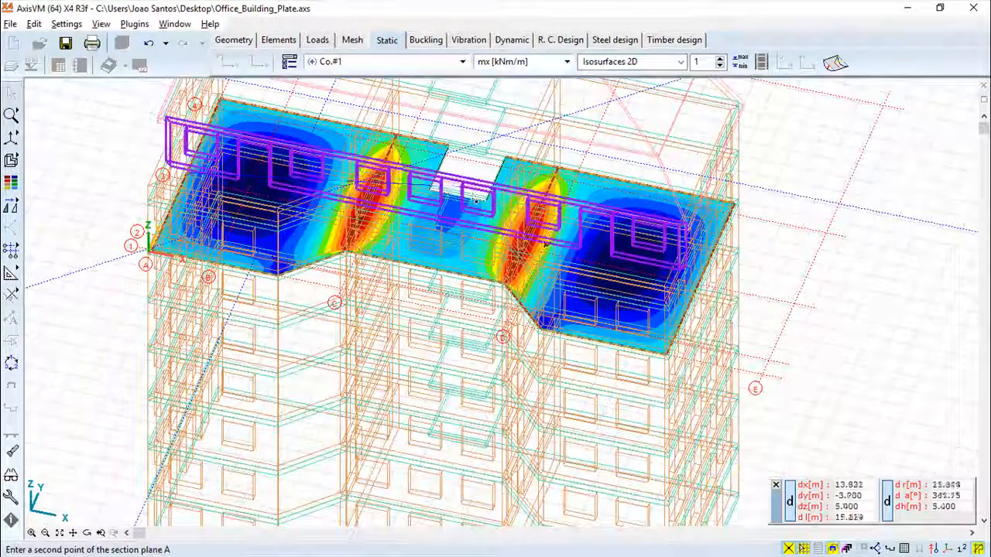
{"action": "left_click", "coordinate": [684, 319]}
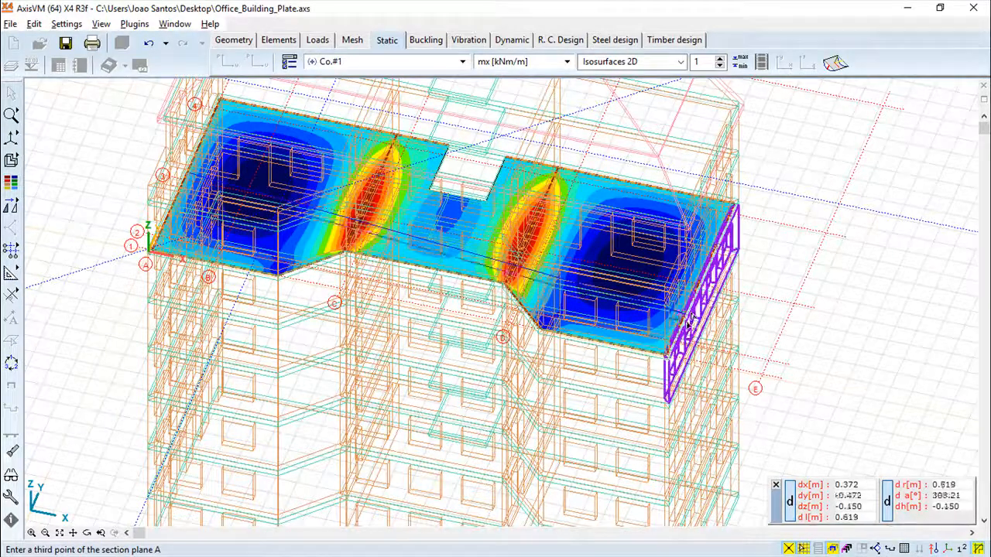
{"action": "left_click", "coordinate": [689, 418]}
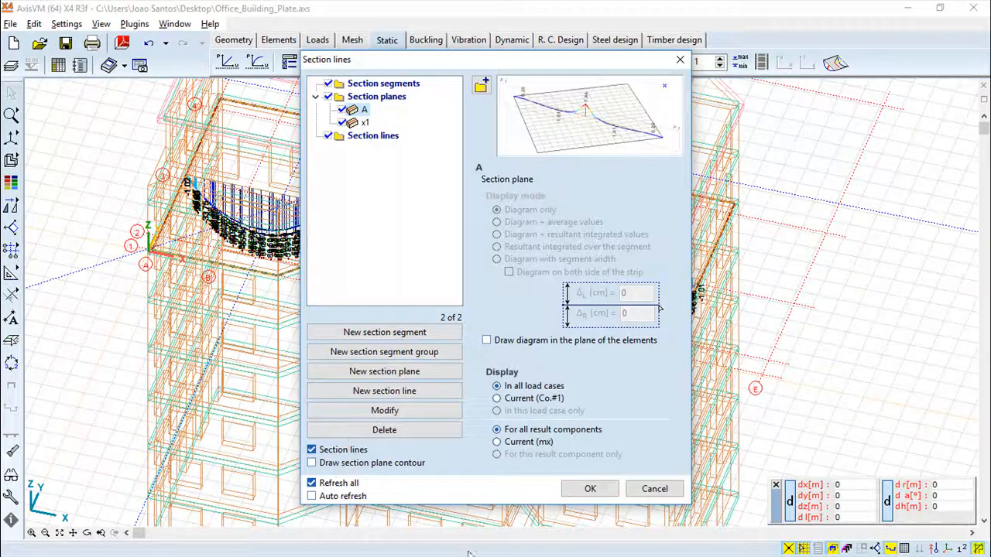
{"action": "left_click", "coordinate": [588, 489]}
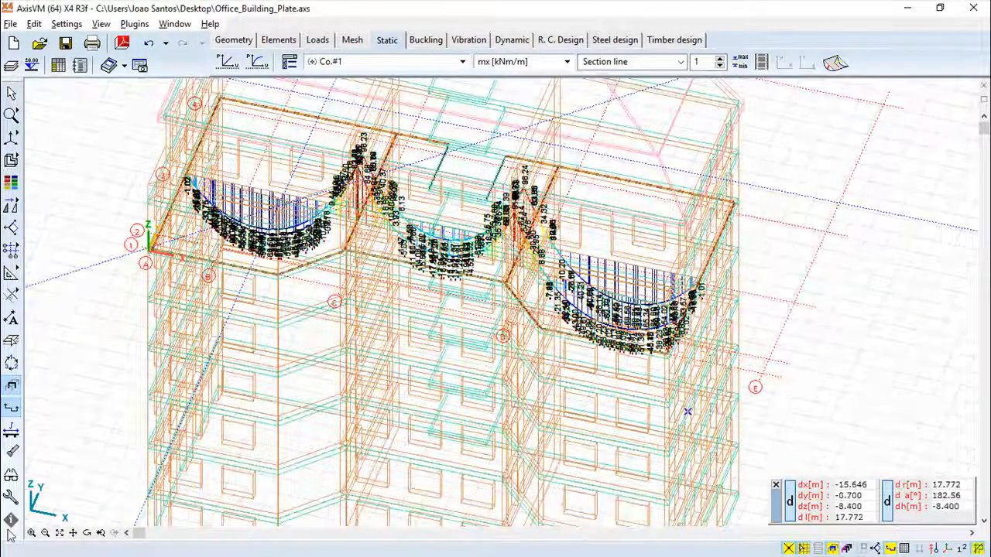
Delete section plane A and apply the section line changes.
{"action": "left_click", "coordinate": [88, 534]}
{"action": "left_click_drag", "start_coordinate": [397, 432], "coordinate": [292, 376]}
{"action": "scroll", "coordinate": [420, 352], "scroll_direction": "up", "scroll_amount": 4}
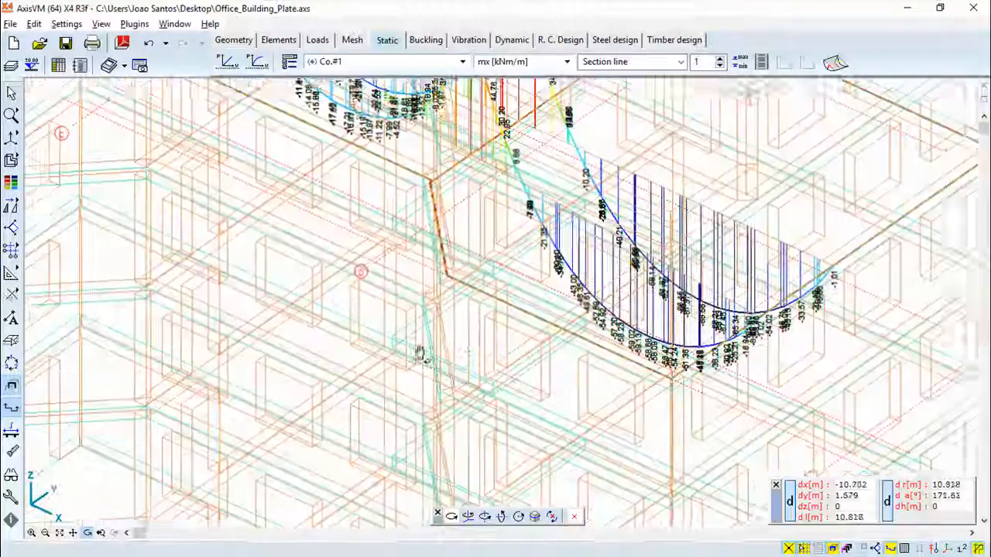
{"action": "scroll", "coordinate": [485, 343], "scroll_direction": "down", "scroll_amount": 3}
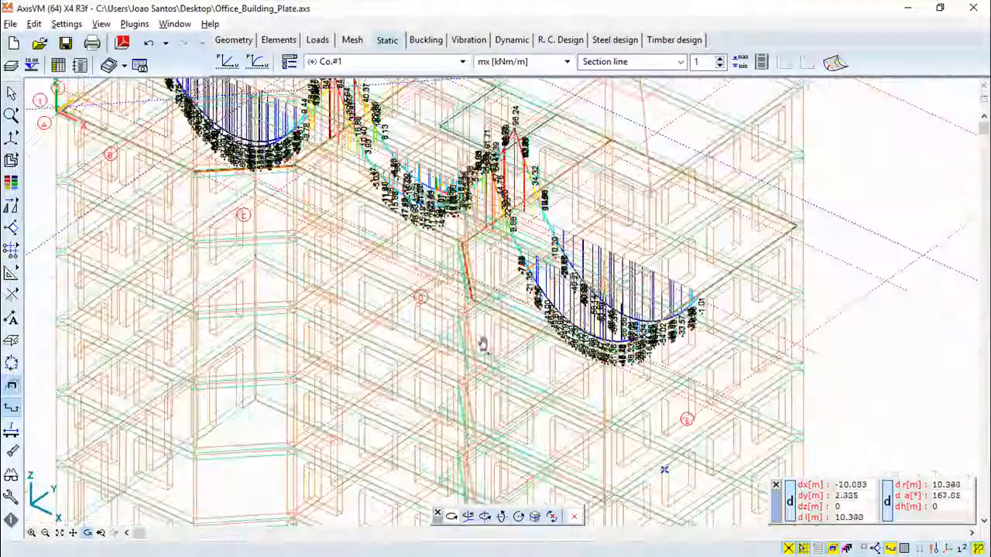
{"action": "left_click", "coordinate": [12, 409]}
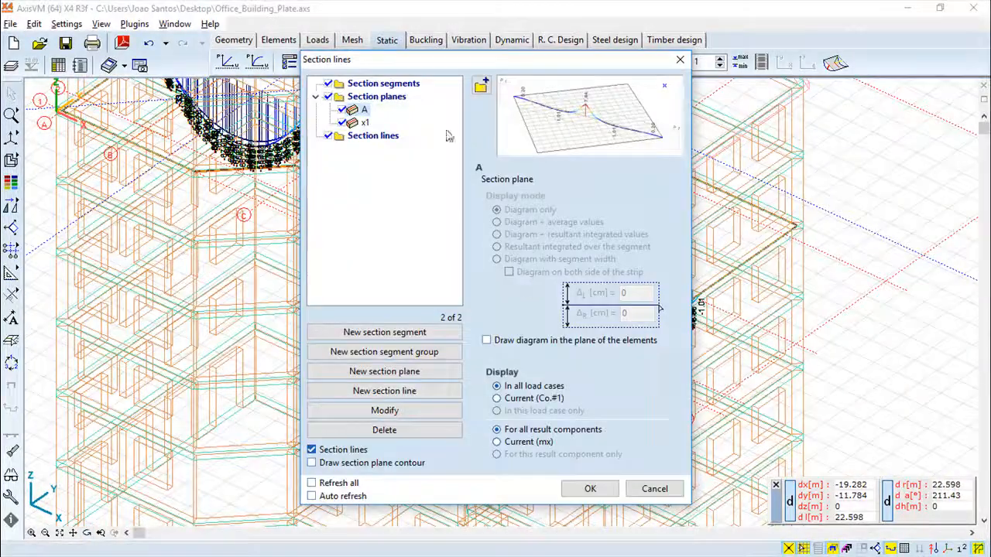
{"action": "left_click", "coordinate": [363, 111]}
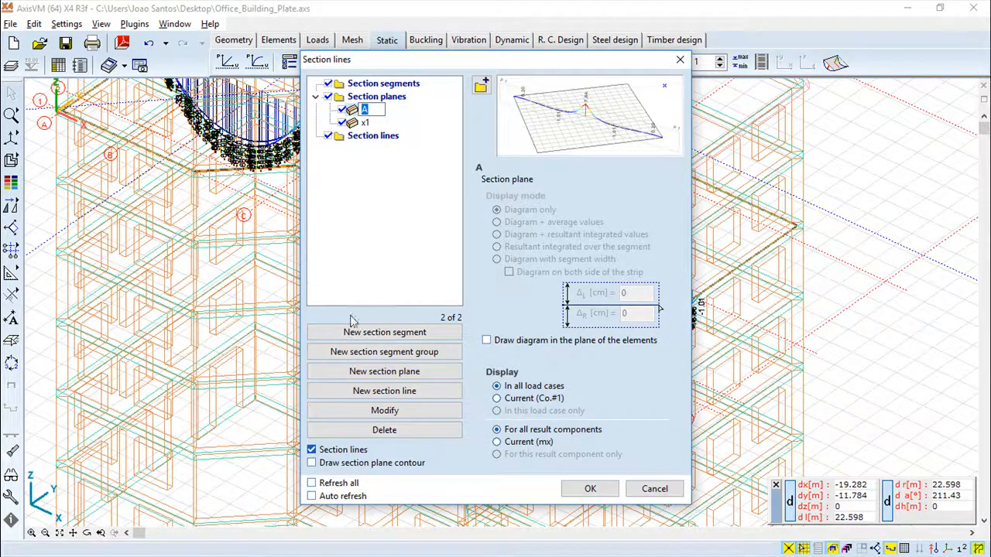
{"action": "left_click", "coordinate": [385, 430]}
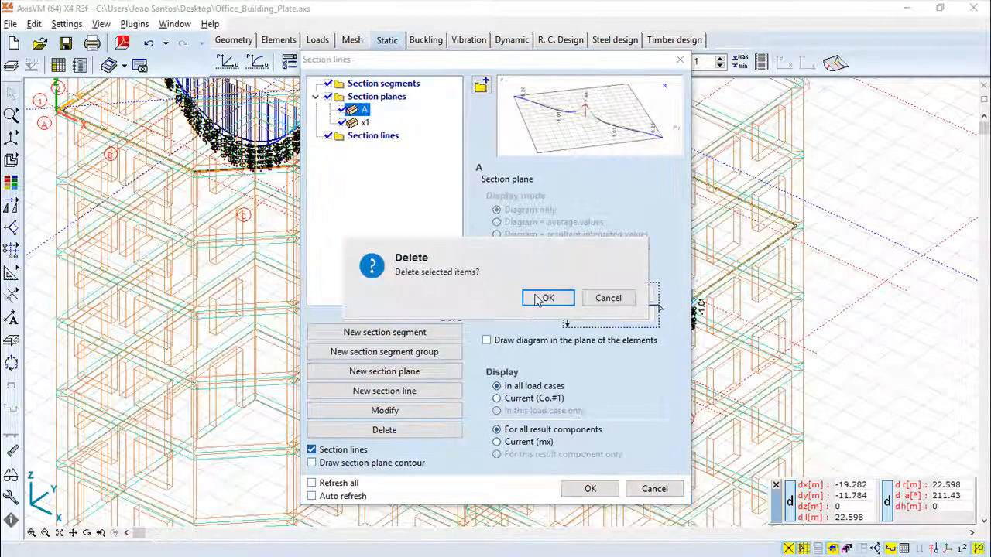
{"action": "left_click", "coordinate": [542, 300]}
{"action": "left_click", "coordinate": [590, 489]}
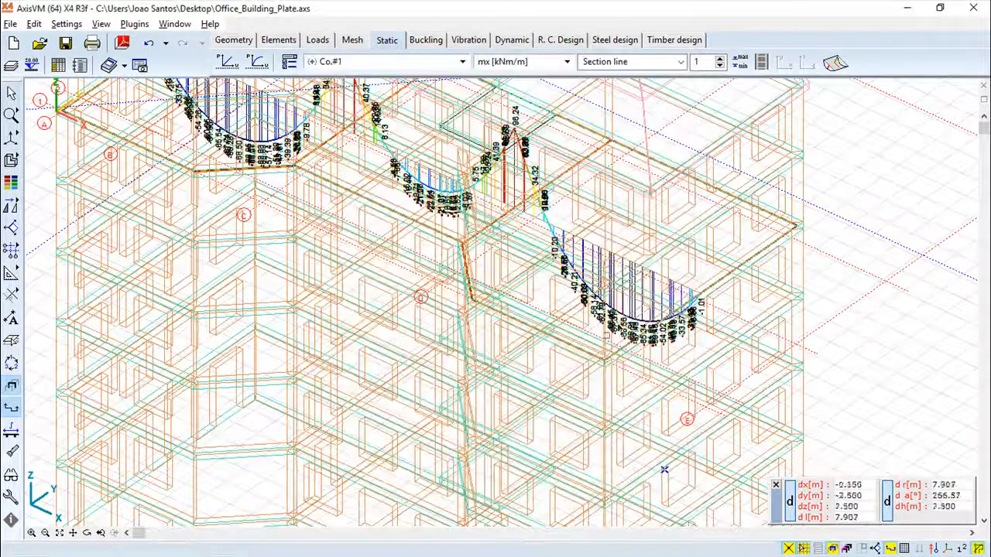
Examine the mx diagram along section plane x1 from another angle and review the available linear analysis load cases.
{"action": "scroll", "coordinate": [614, 328], "scroll_direction": "up", "scroll_amount": 3}
{"action": "middle_click_drag", "start_coordinate": [426, 288], "coordinate": [542, 426]}
{"action": "scroll", "coordinate": [511, 411], "scroll_direction": "up", "scroll_amount": 2}
{"action": "scroll", "coordinate": [511, 414], "scroll_direction": "down", "scroll_amount": 4}
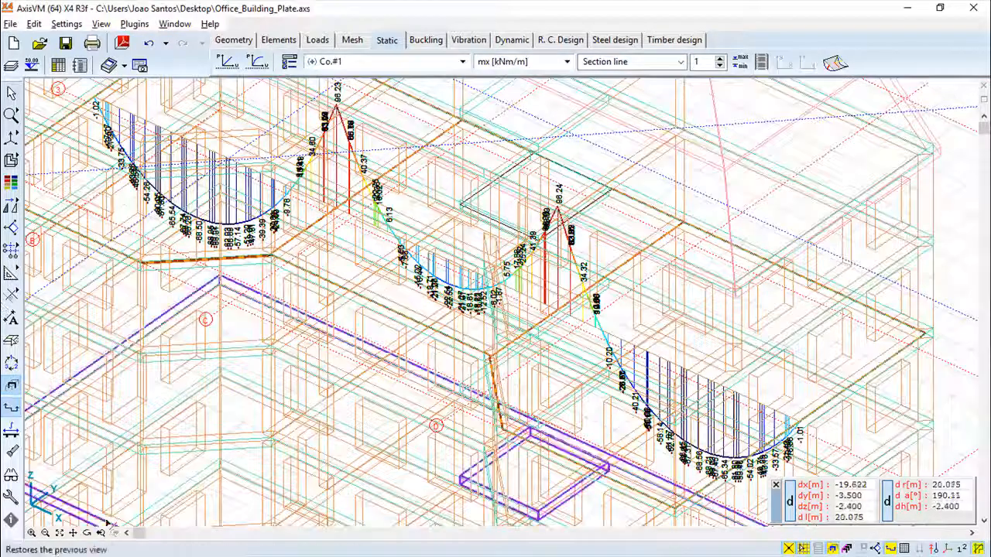
{"action": "left_click", "coordinate": [87, 534]}
{"action": "left_click_drag", "start_coordinate": [418, 371], "coordinate": [499, 379]}
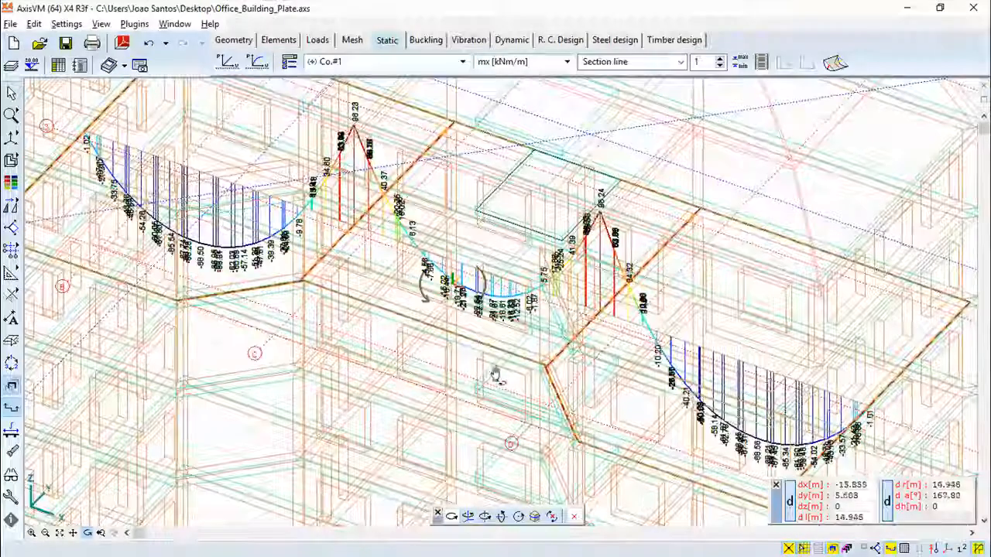
{"action": "left_click", "coordinate": [463, 63]}
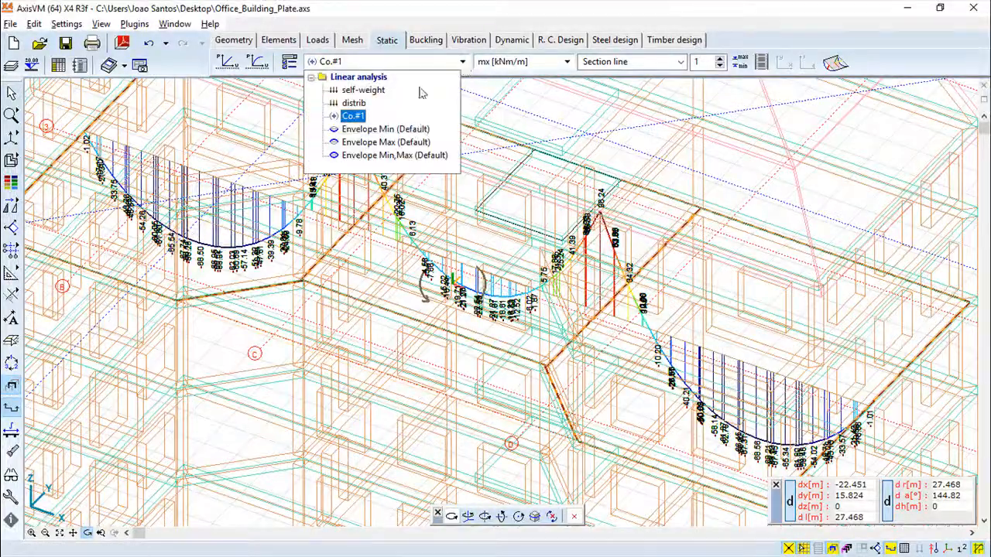
{"action": "left_click", "coordinate": [913, 55]}
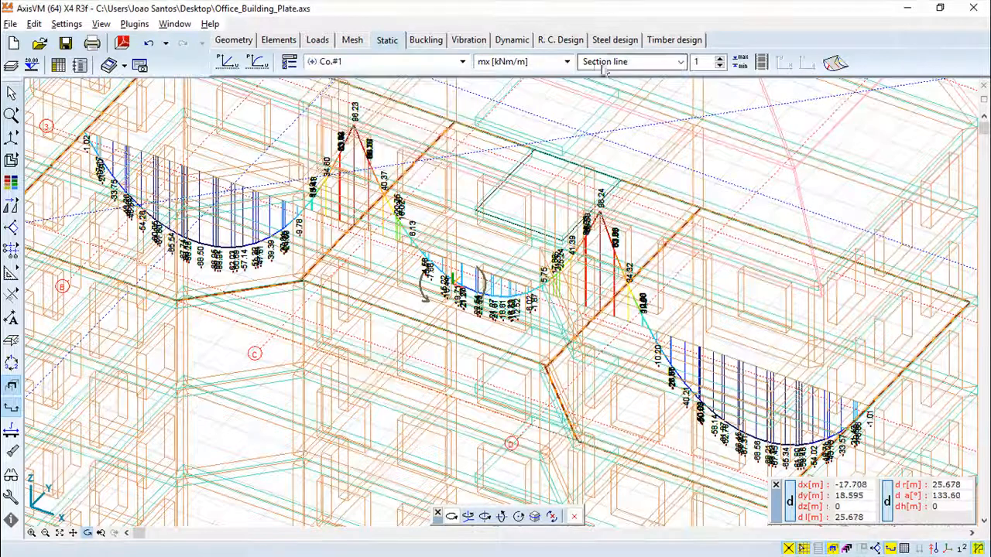
Compare the my and mxy section line diagrams along plane x1, returning the displayed component to mx.
{"action": "left_click", "coordinate": [680, 65]}
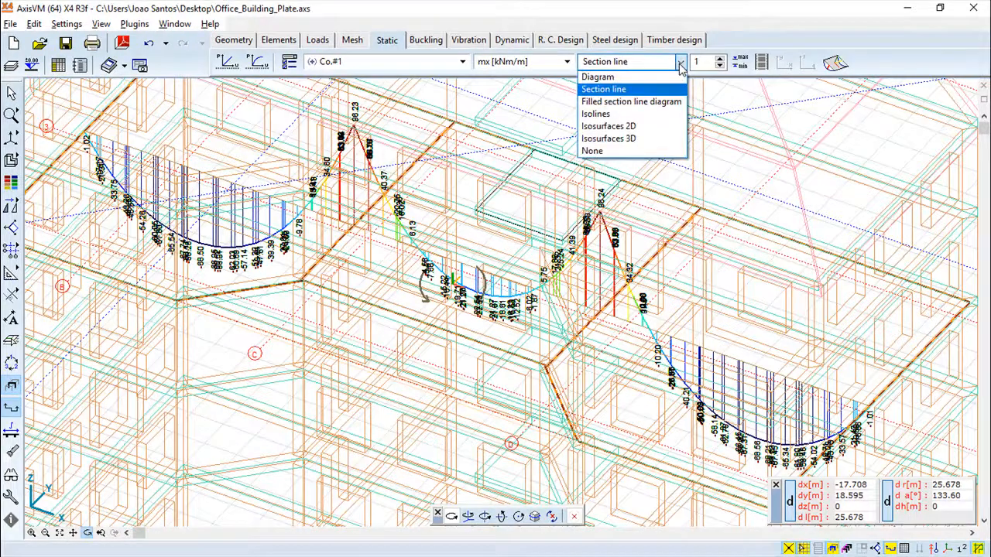
{"action": "left_click", "coordinate": [680, 65]}
{"action": "left_click", "coordinate": [567, 62]}
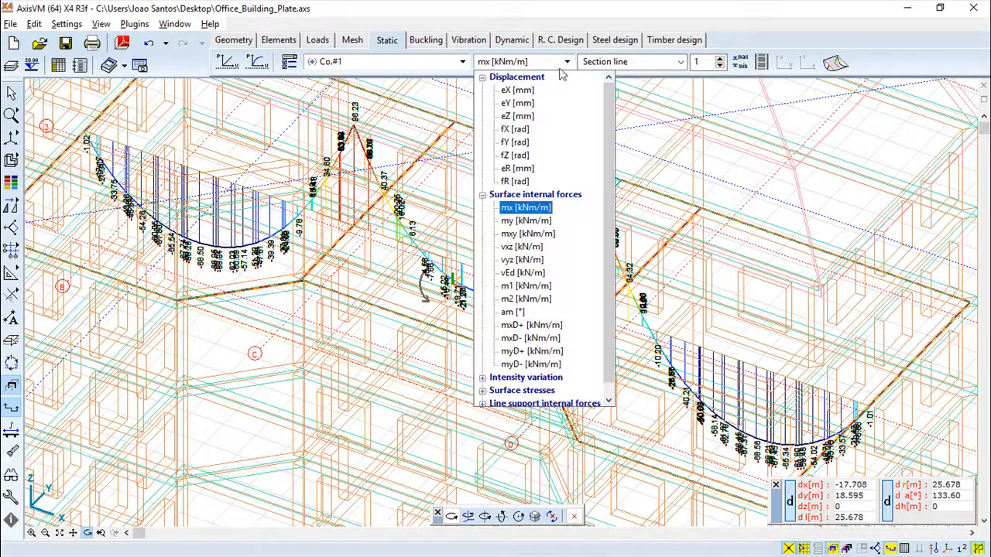
{"action": "left_click", "coordinate": [534, 224]}
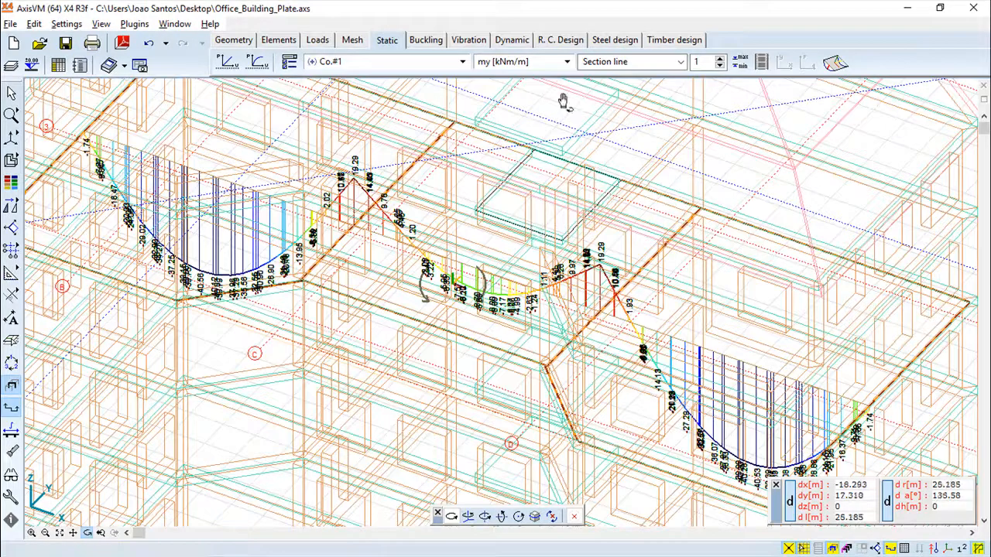
{"action": "left_click", "coordinate": [567, 62]}
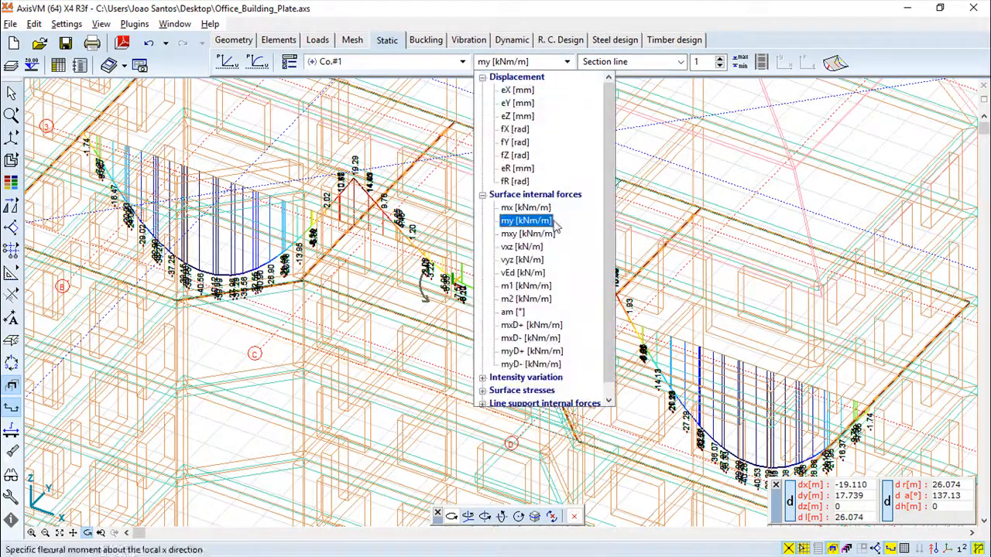
{"action": "left_click", "coordinate": [547, 234]}
{"action": "left_click", "coordinate": [567, 63]}
{"action": "left_click", "coordinate": [547, 210]}
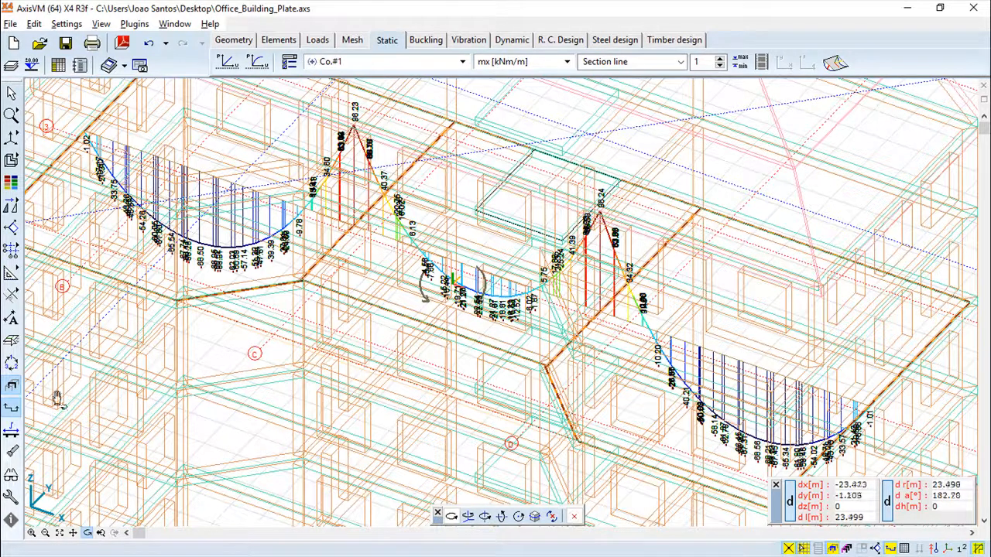
{"action": "left_click", "coordinate": [10, 385]}
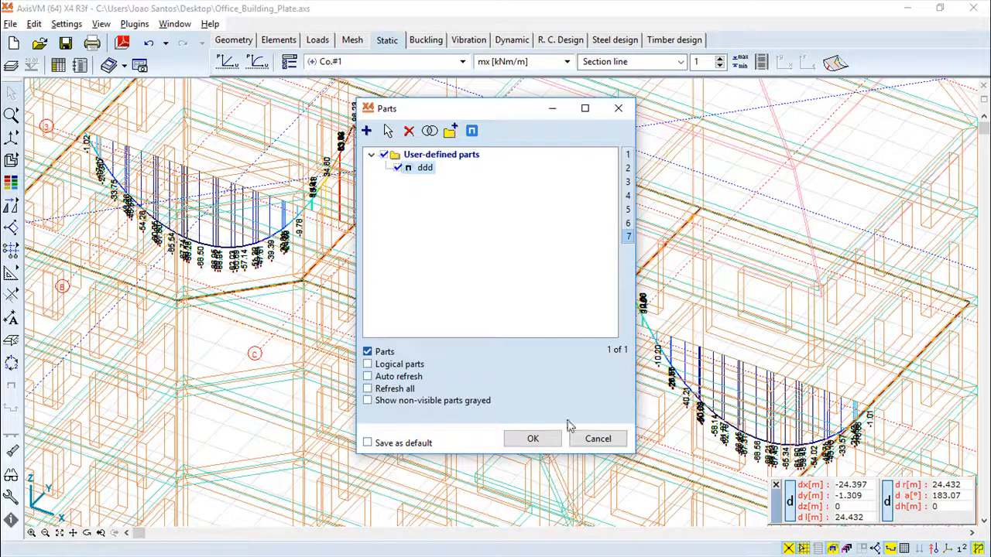
{"action": "left_click", "coordinate": [601, 438]}
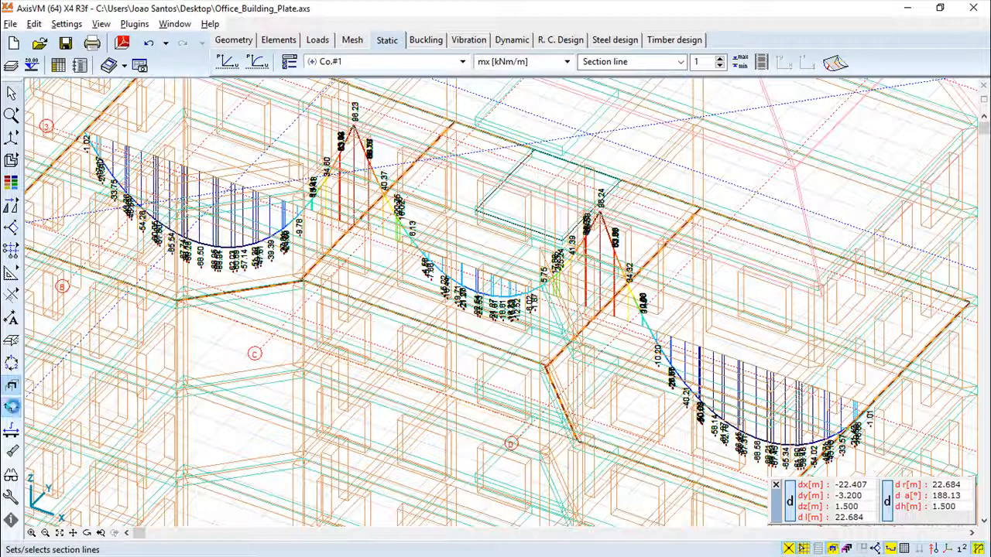
{"action": "left_click", "coordinate": [11, 408]}
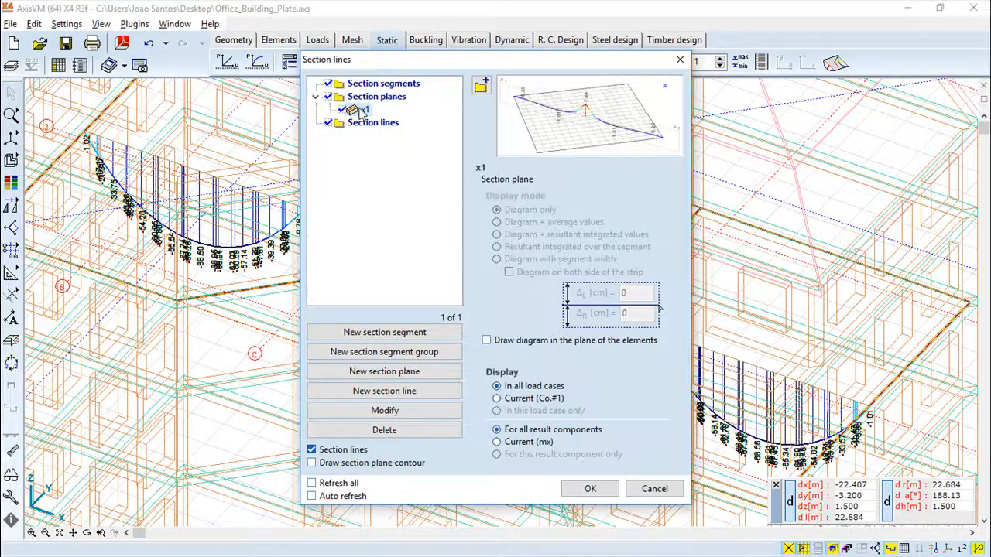
{"action": "left_click", "coordinate": [385, 410]}
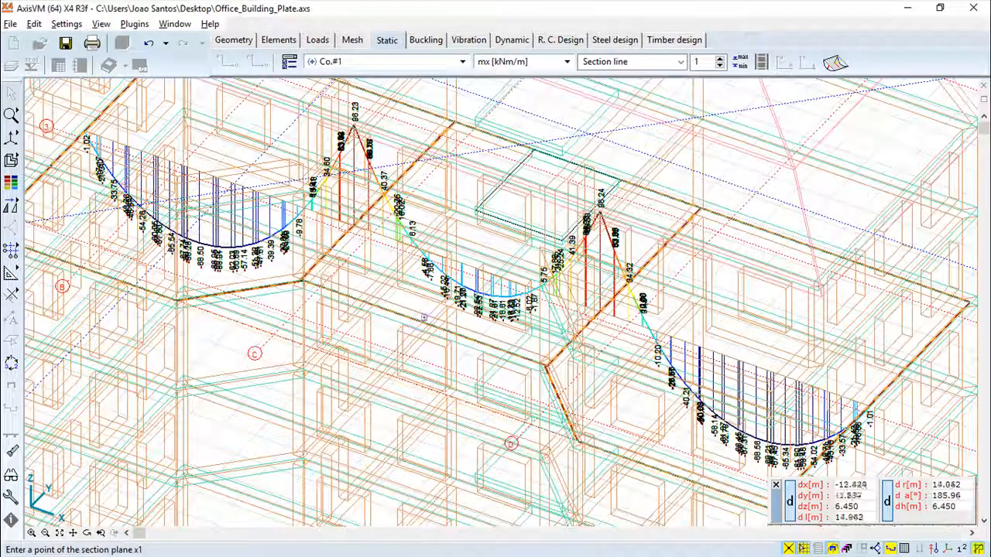
{"action": "left_click", "coordinate": [27, 429]}
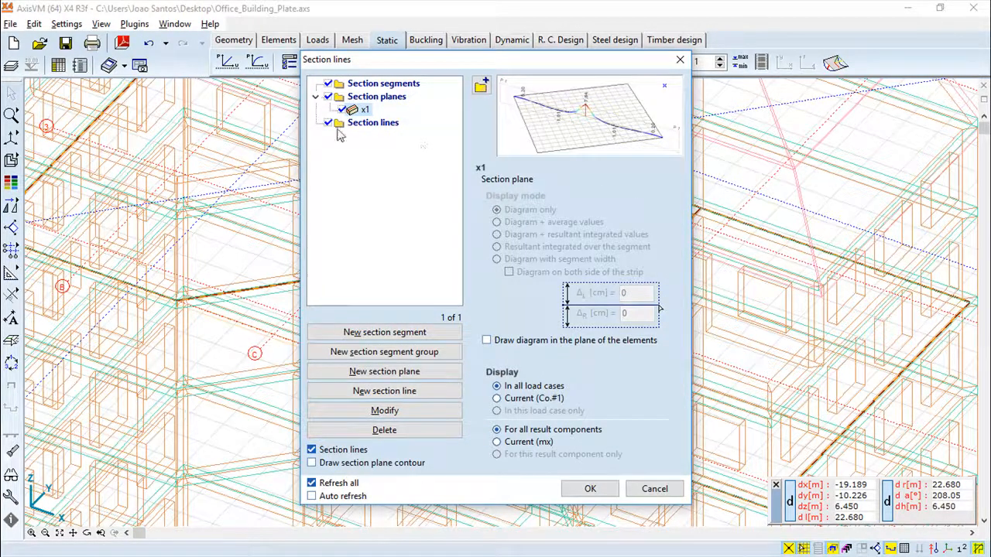
{"action": "left_click", "coordinate": [654, 488]}
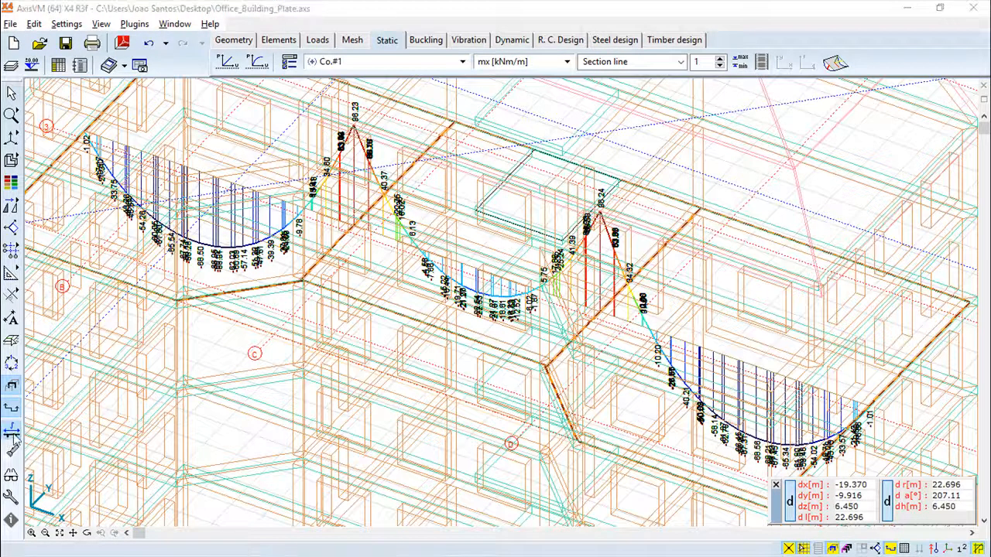
Create virtual beam VB_a from all selectable domains, with Centre line as the axis of reduction.
{"action": "left_click", "coordinate": [11, 434]}
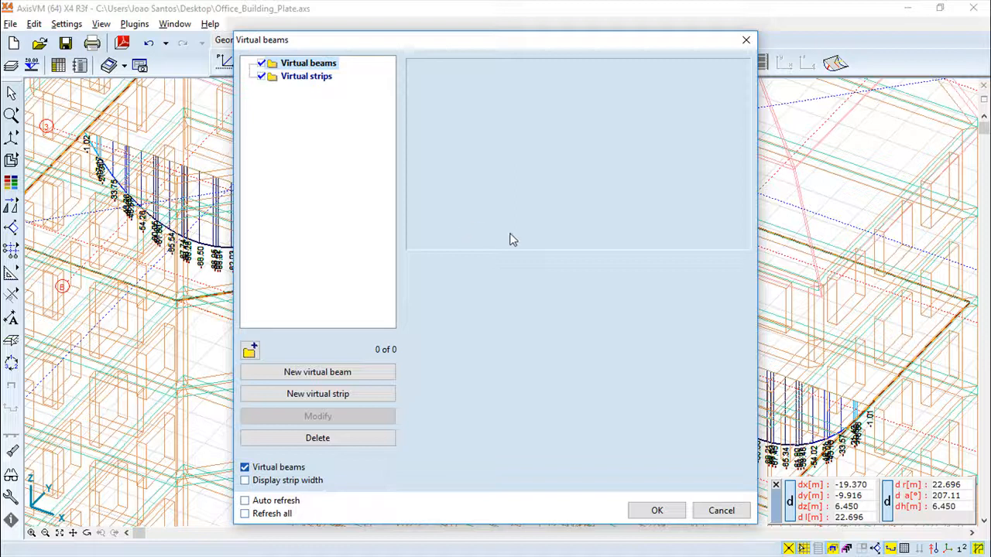
{"action": "left_click", "coordinate": [326, 375]}
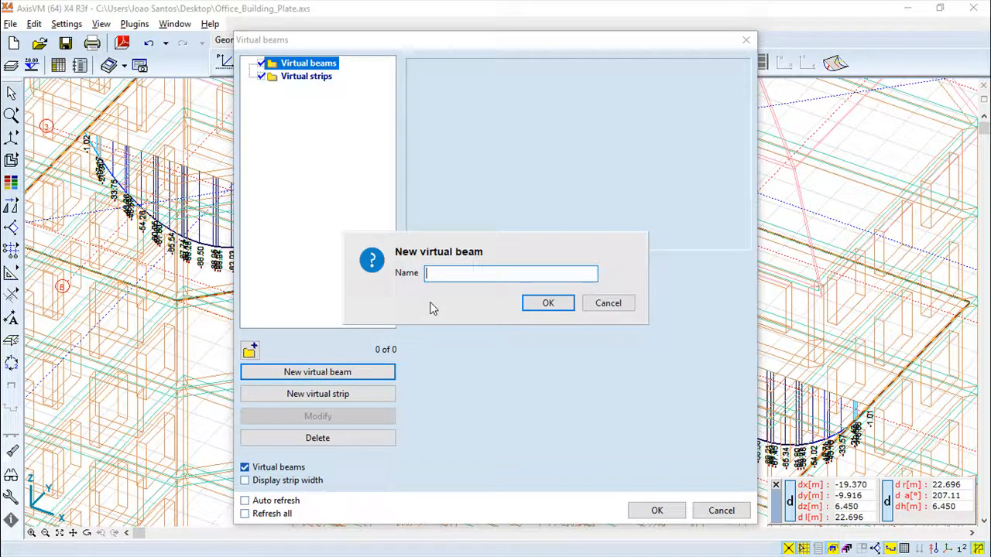
{"action": "type", "text": "VB_a"}
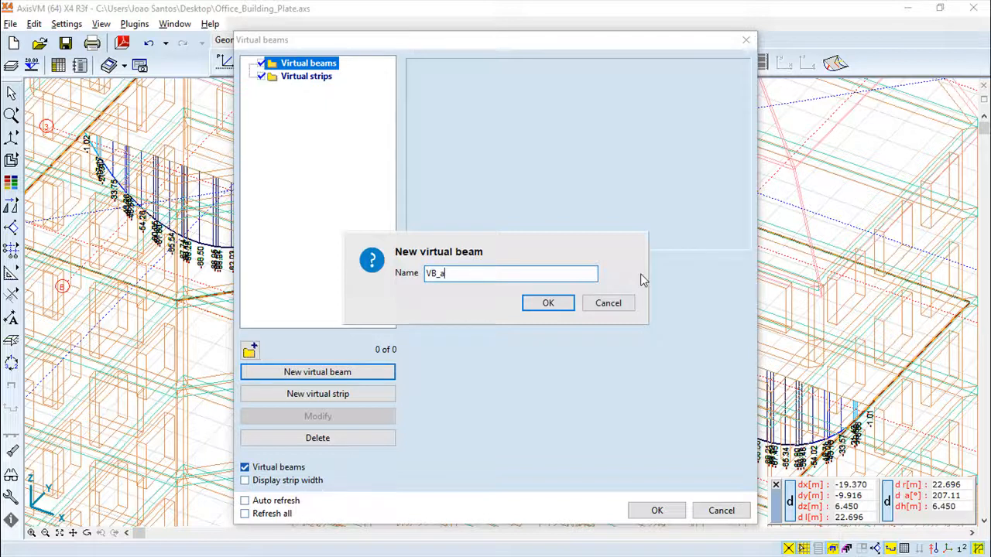
{"action": "left_click", "coordinate": [564, 302]}
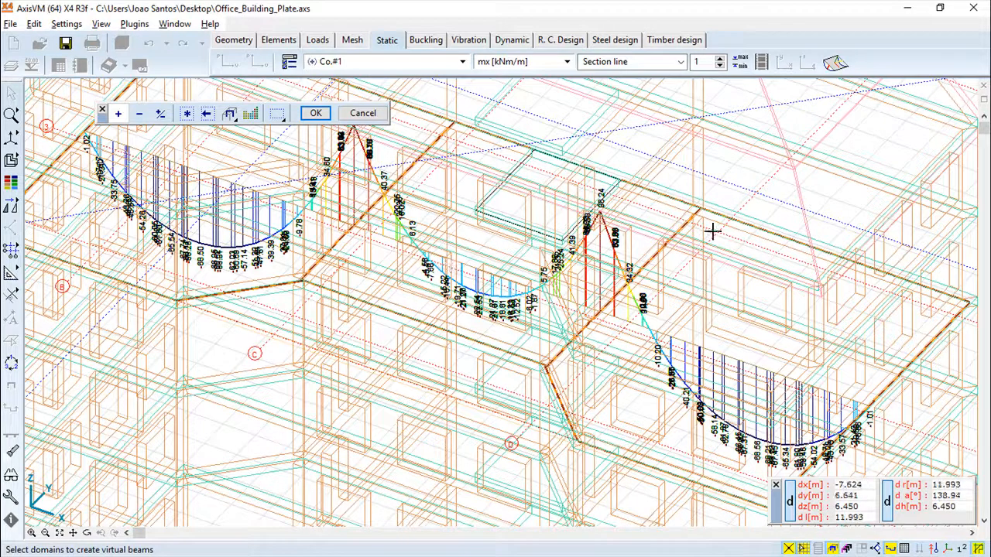
{"action": "left_click", "coordinate": [186, 113]}
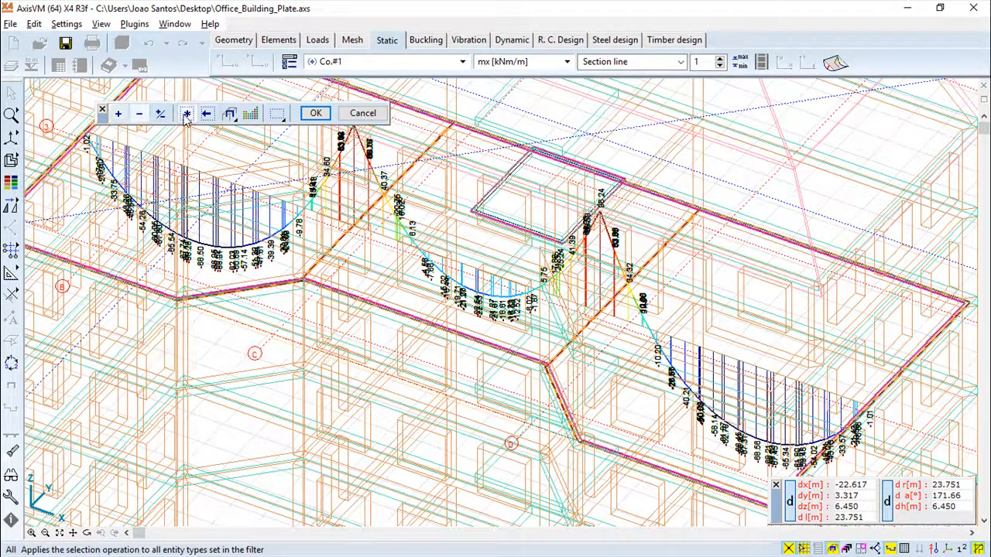
{"action": "left_click", "coordinate": [316, 113]}
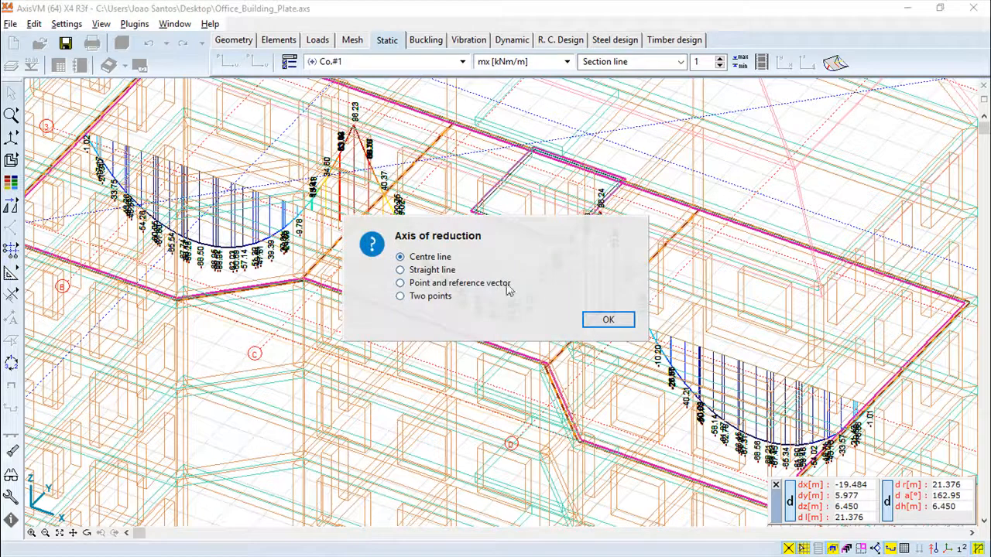
{"action": "left_click", "coordinate": [608, 320]}
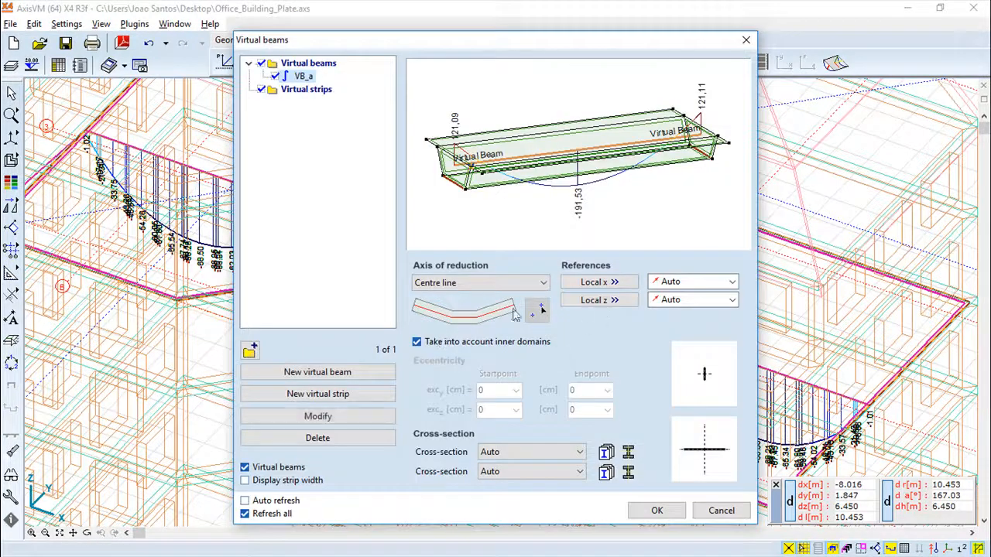
Review the Straight line and Point and reference vector reduction axis options for VB_a, returning to Centre line.
{"action": "left_click", "coordinate": [542, 283]}
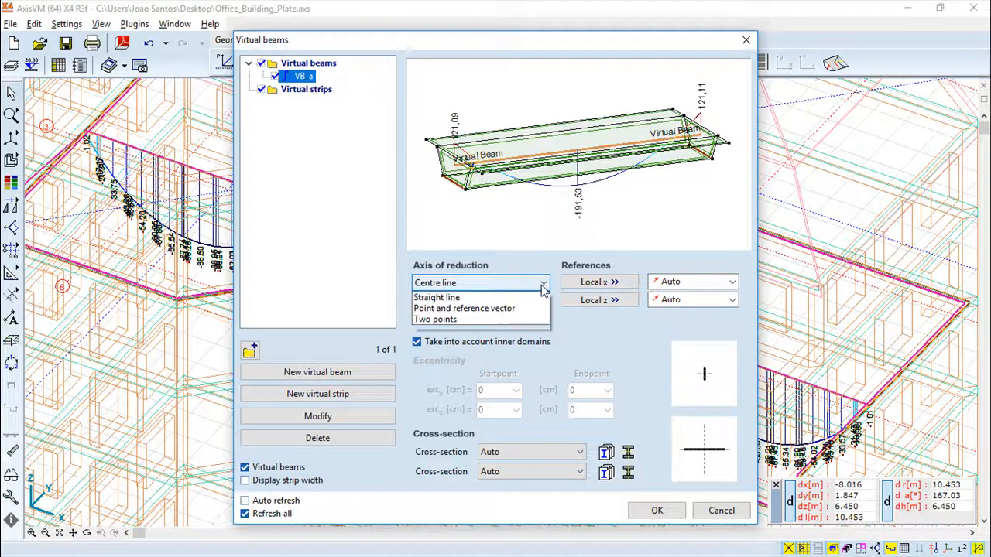
{"action": "left_click", "coordinate": [457, 310]}
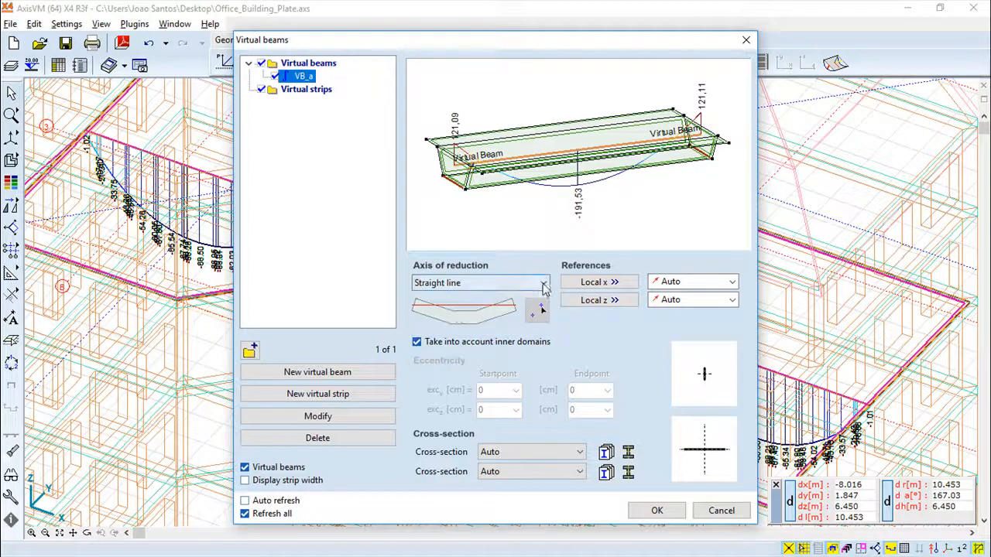
{"action": "left_click", "coordinate": [542, 283]}
{"action": "left_click", "coordinate": [476, 320]}
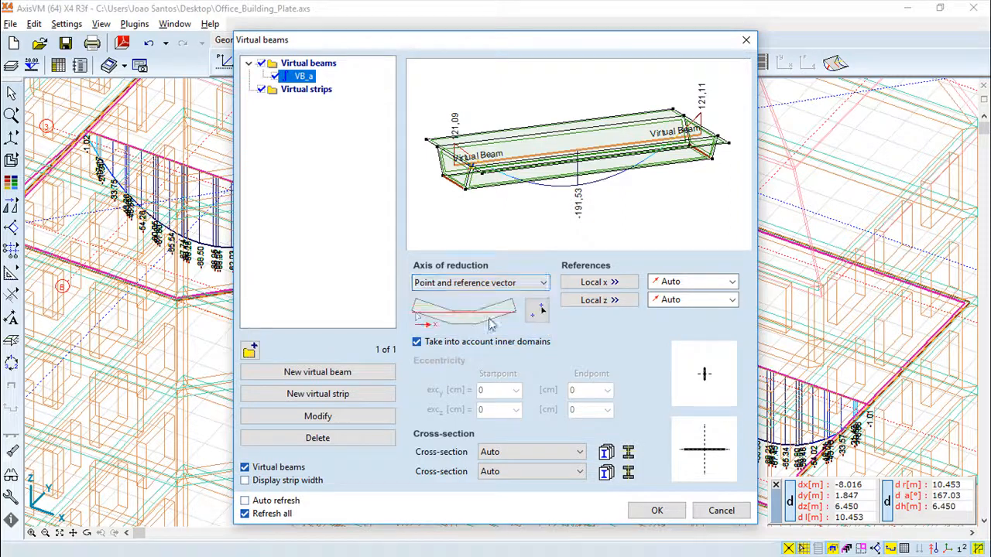
{"action": "left_click", "coordinate": [543, 283]}
{"action": "left_click", "coordinate": [432, 298]}
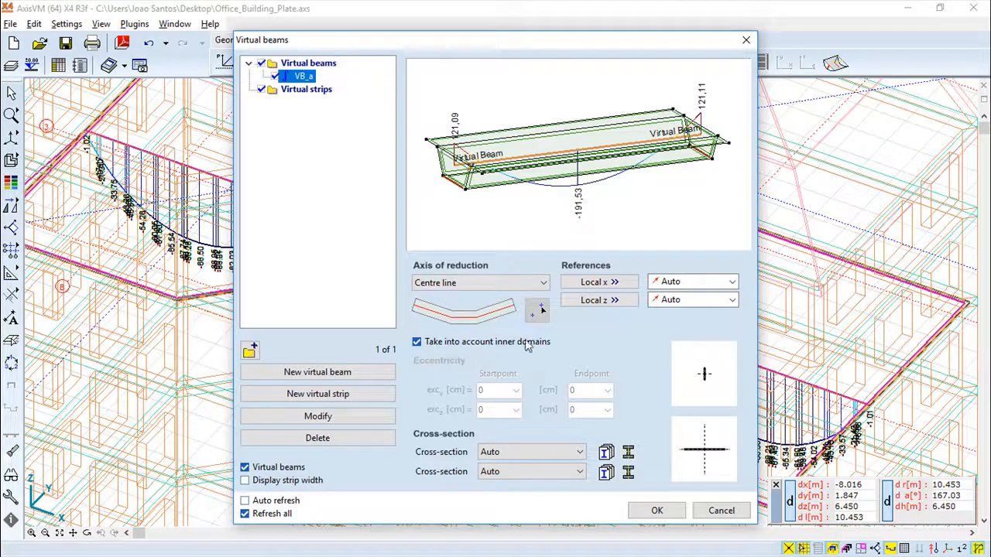
Apply virtual beam VB_a and rotate the model to inspect its axis across the plate.
{"action": "left_click", "coordinate": [657, 511]}
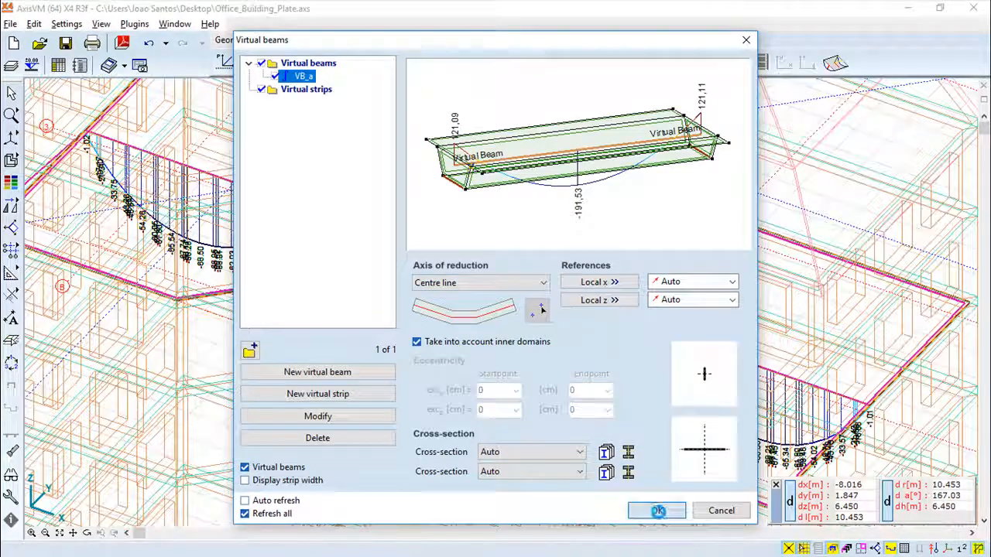
{"action": "scroll", "coordinate": [493, 389], "scroll_direction": "up", "scroll_amount": 2}
{"action": "scroll", "coordinate": [493, 389], "scroll_direction": "down", "scroll_amount": 2}
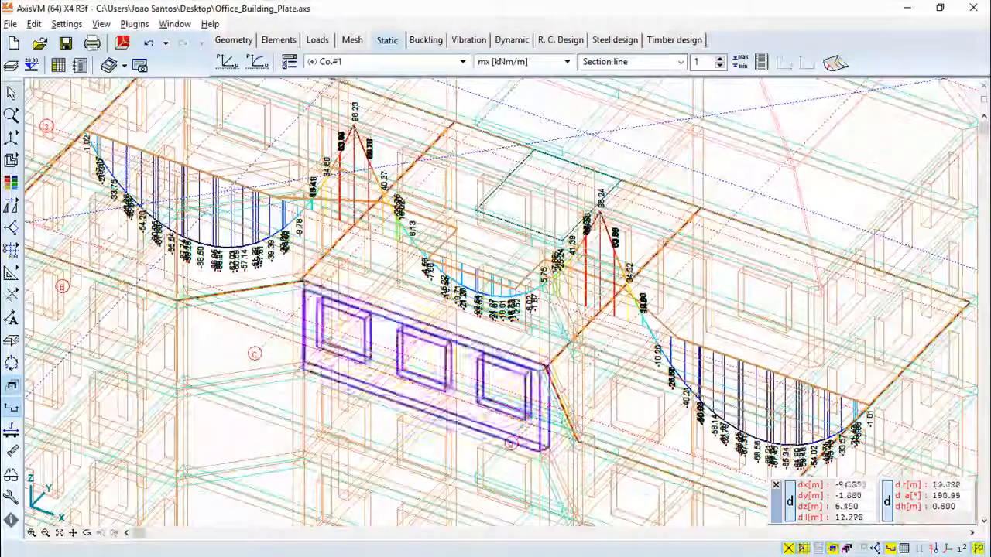
{"action": "left_click", "coordinate": [87, 533]}
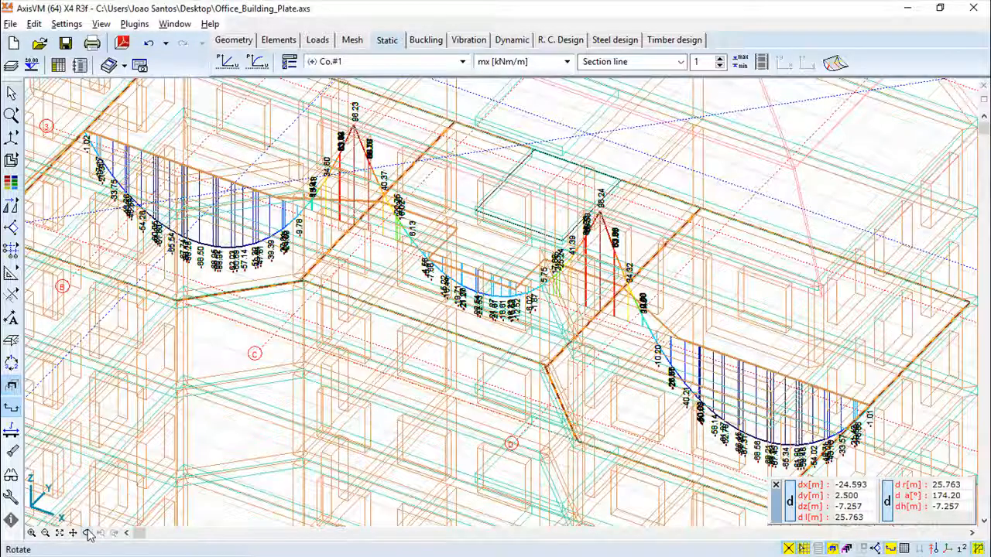
{"action": "left_click_drag", "start_coordinate": [142, 487], "coordinate": [547, 349]}
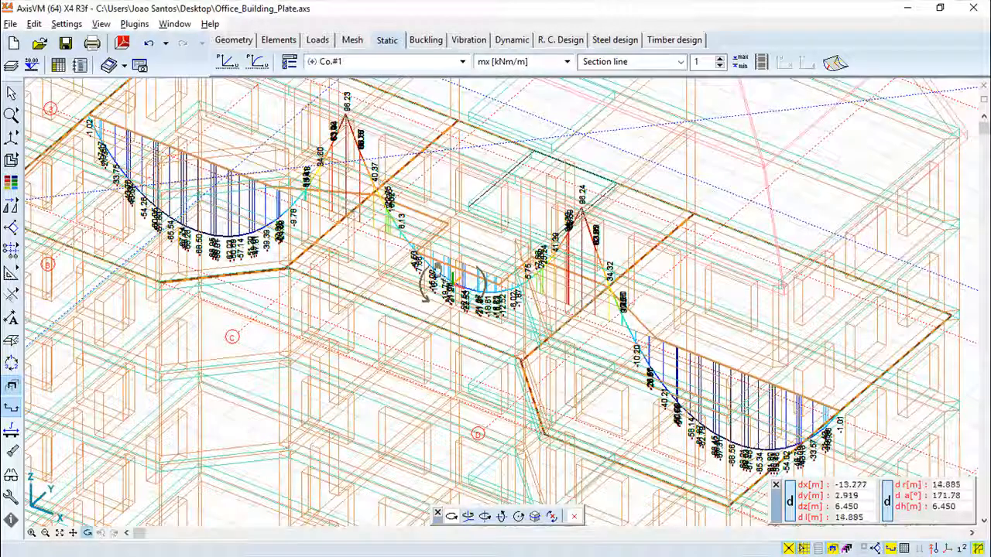
{"action": "left_click_drag", "start_coordinate": [442, 450], "coordinate": [350, 404]}
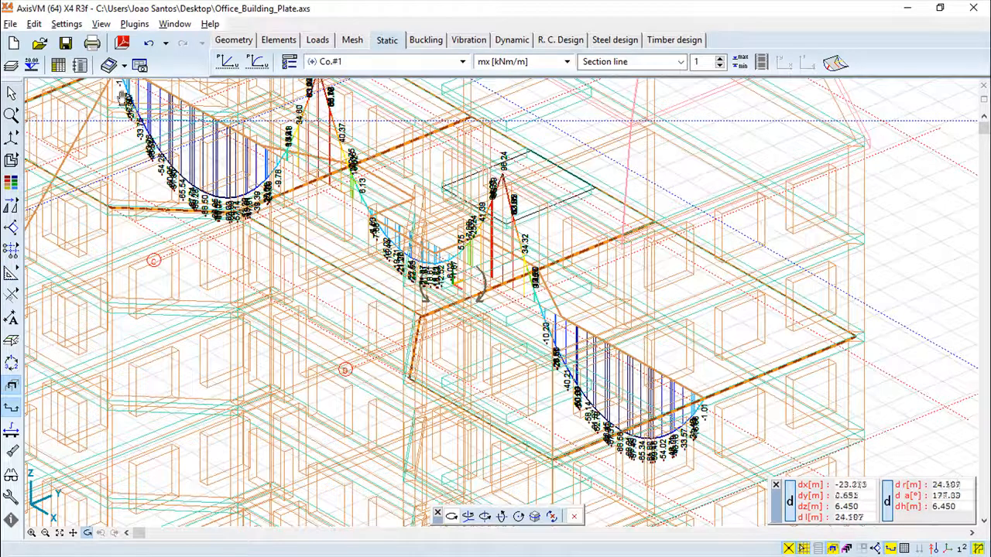
Create virtual strip VS_a diagonally across the plate between two far-apart corners, with 50 cm strip width on each side, and apply it.
{"action": "left_click", "coordinate": [9, 434]}
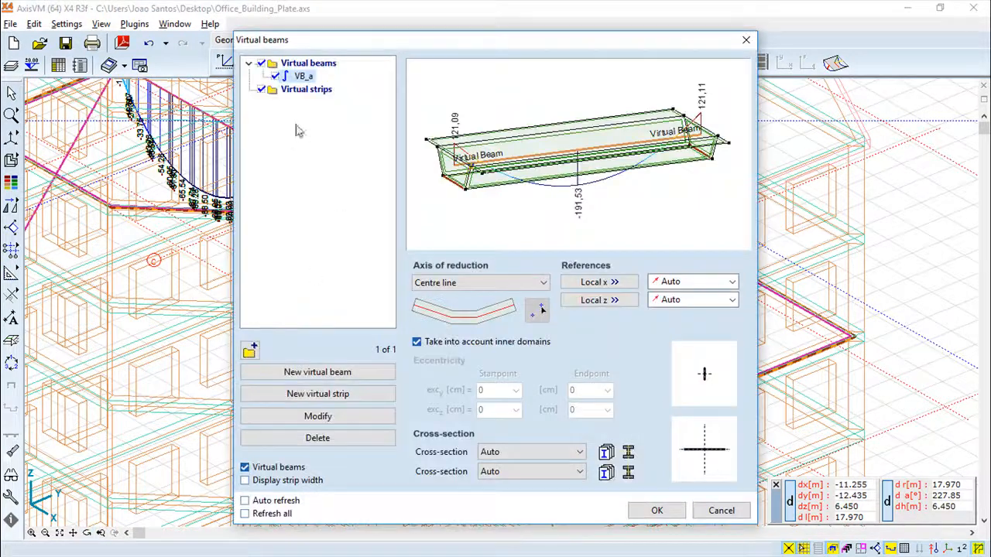
{"action": "left_click", "coordinate": [304, 90]}
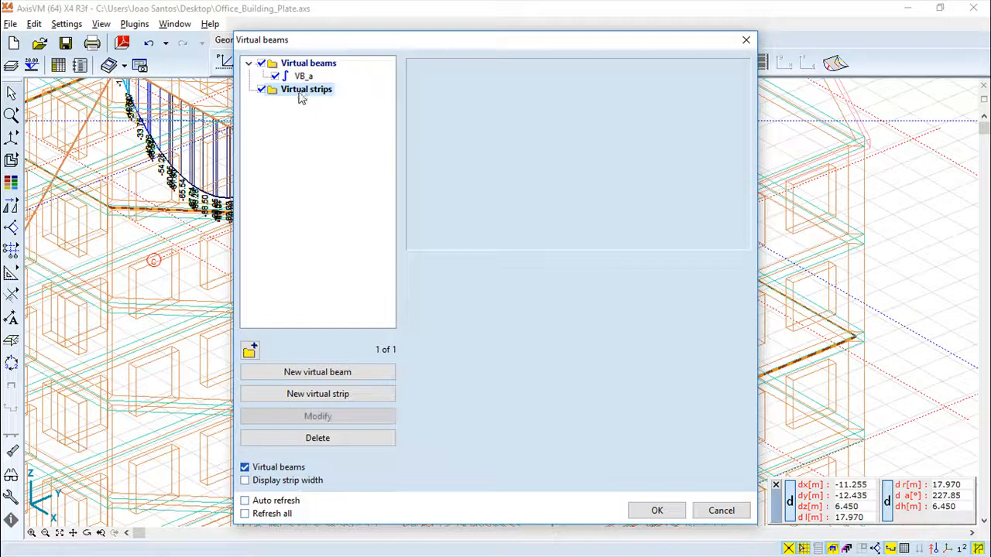
{"action": "left_click", "coordinate": [330, 396]}
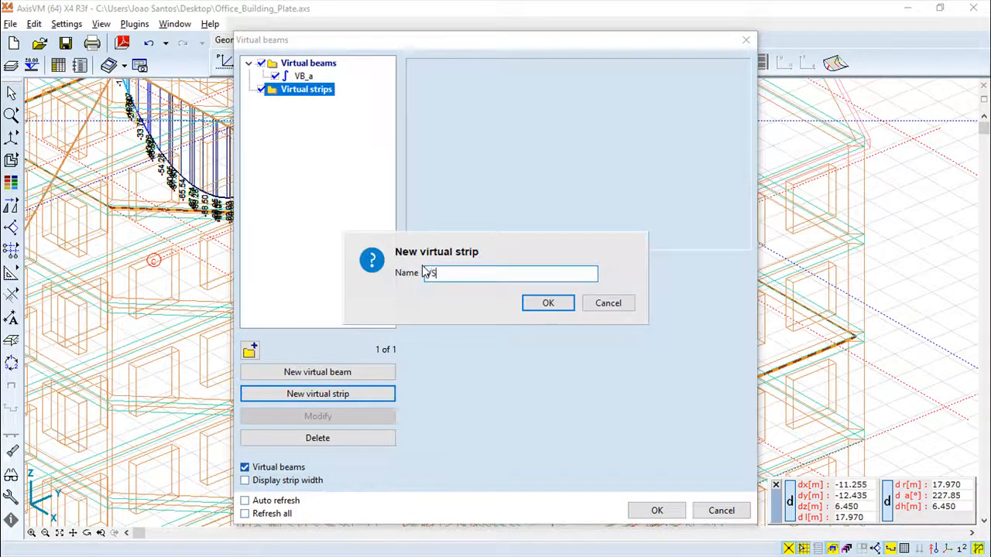
{"action": "left_click", "coordinate": [547, 302]}
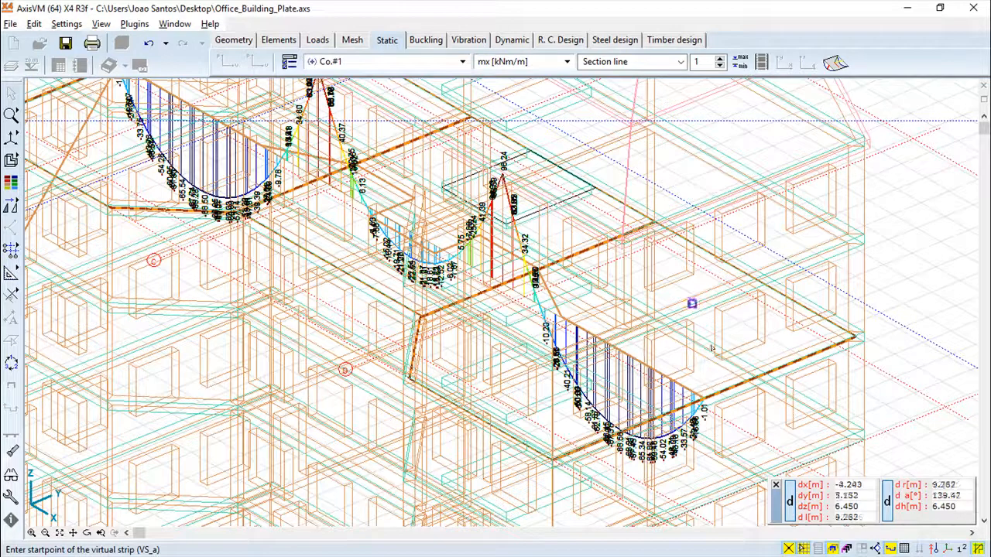
{"action": "key", "text": "Insert"}
{"action": "left_click", "coordinate": [856, 339]}
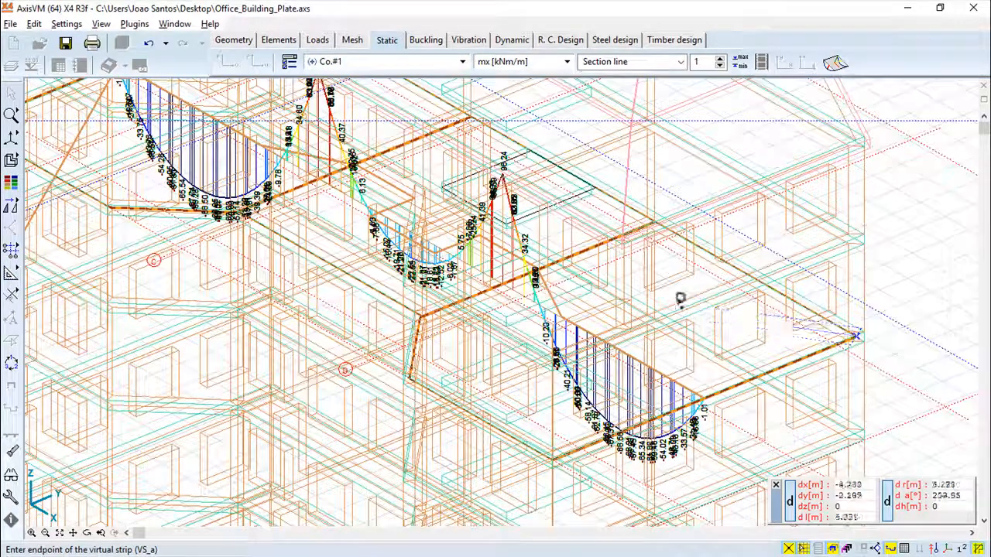
{"action": "left_click", "coordinate": [110, 208]}
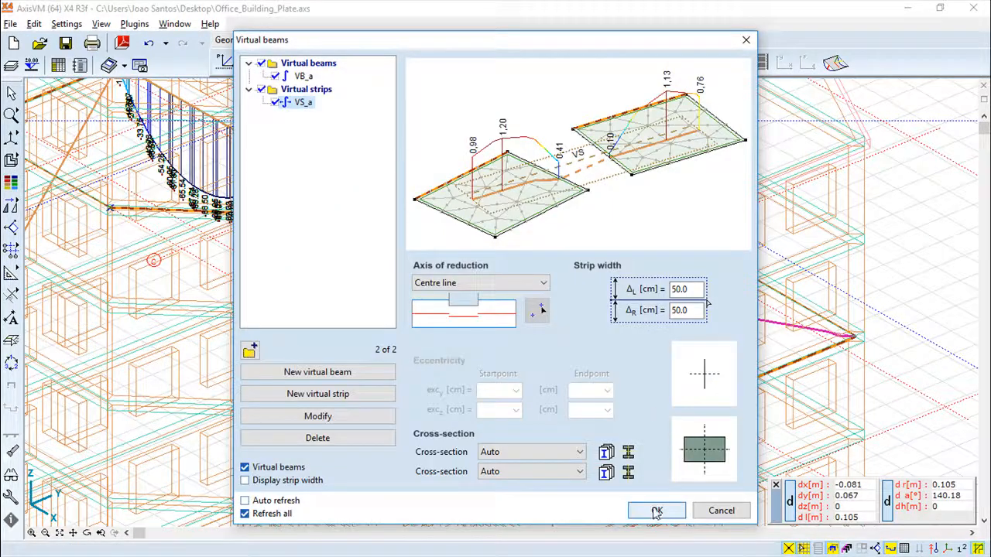
{"action": "left_click", "coordinate": [657, 510]}
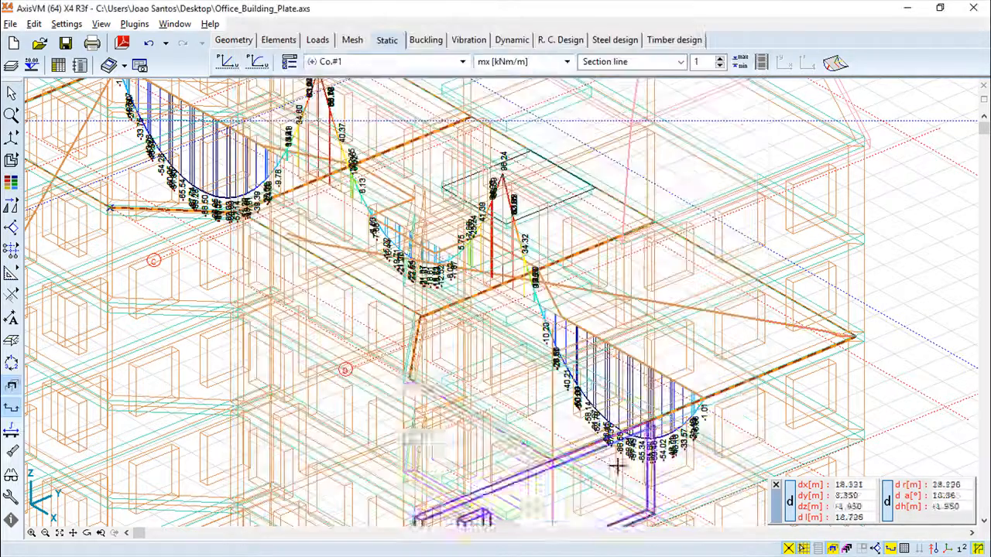
{"action": "scroll", "coordinate": [356, 329], "scroll_direction": "up", "scroll_amount": 3}
{"action": "scroll", "coordinate": [356, 329], "scroll_direction": "down", "scroll_amount": 3}
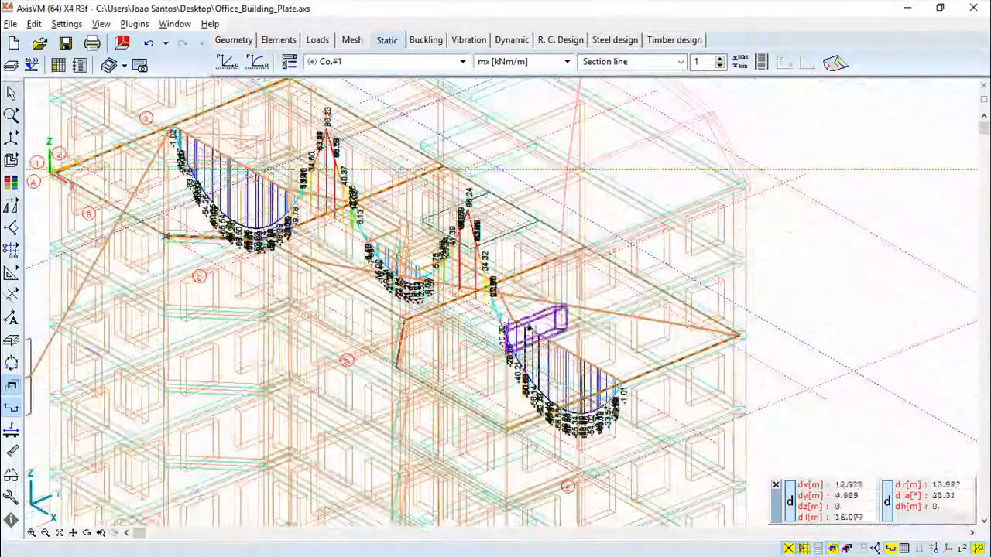
Rotate the model to examine the virtual strip VS_a and the section line diagram across the plate from several angles.
{"action": "left_click", "coordinate": [87, 532]}
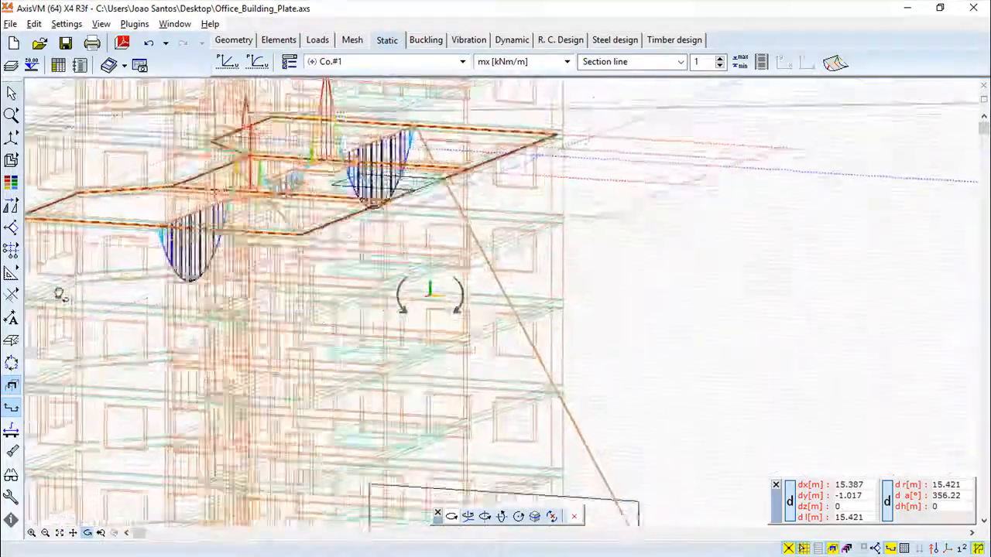
{"action": "mouse_move", "coordinate": [61, 294]}
{"action": "left_mouse_down"}
{"action": "mouse_move", "coordinate": [31, 277]}
{"action": "mouse_move", "coordinate": [449, 381]}
{"action": "mouse_move", "coordinate": [495, 449]}
{"action": "mouse_move", "coordinate": [503, 440]}
{"action": "left_mouse_up"}
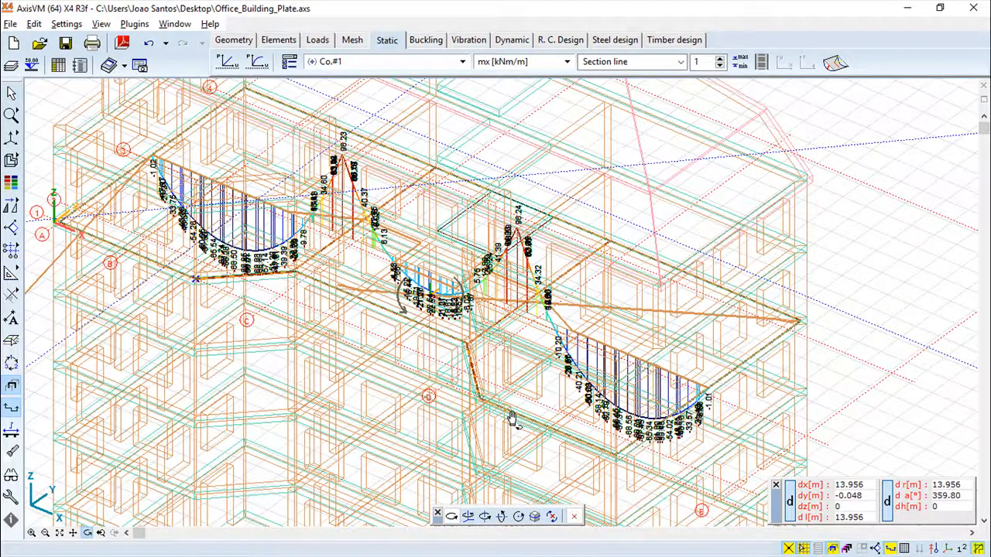
{"action": "left_click_drag", "start_coordinate": [841, 373], "coordinate": [893, 358]}
{"action": "left_click_drag", "start_coordinate": [403, 358], "coordinate": [407, 385]}
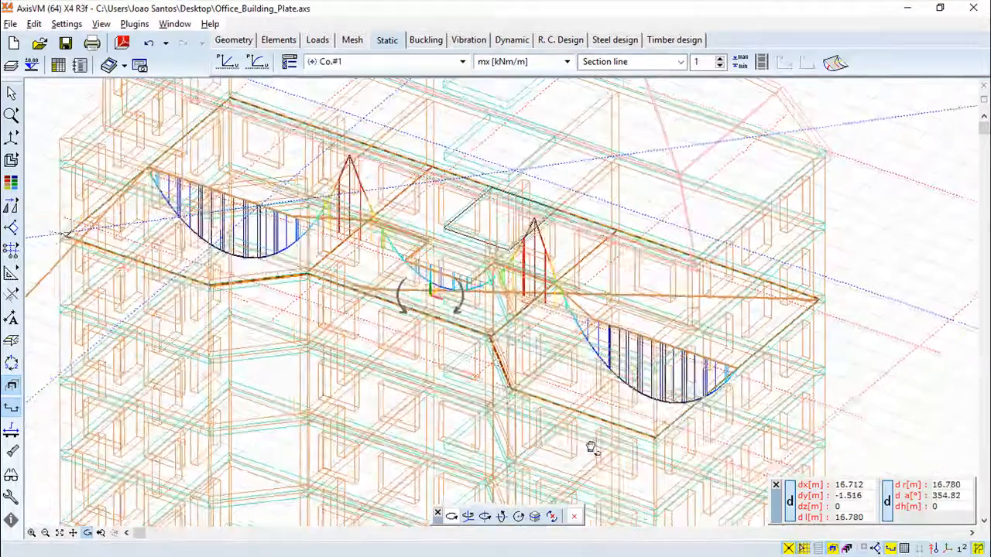
{"action": "left_click_drag", "start_coordinate": [592, 448], "coordinate": [596, 398]}
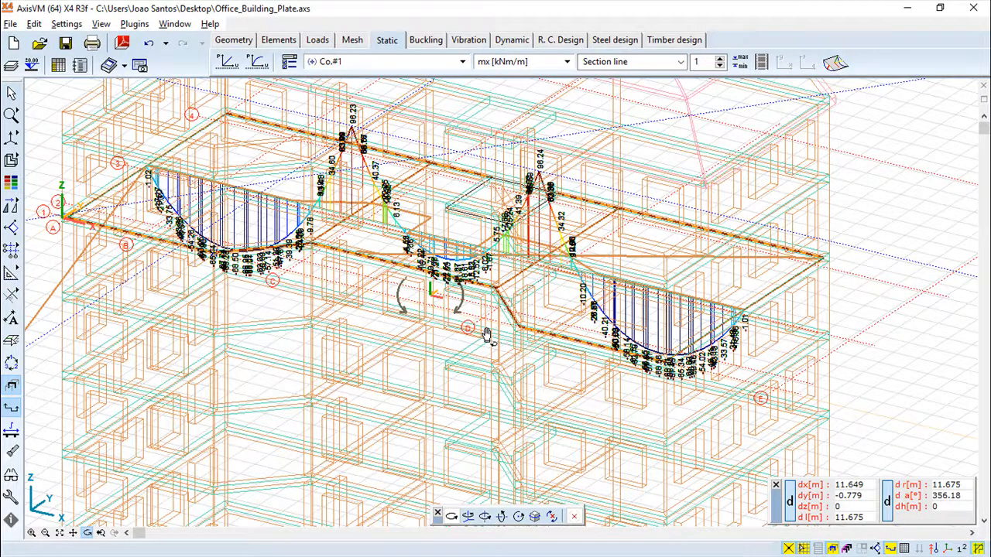
Find node 2 and have it selected when it is located.
{"action": "left_click", "coordinate": [12, 452]}
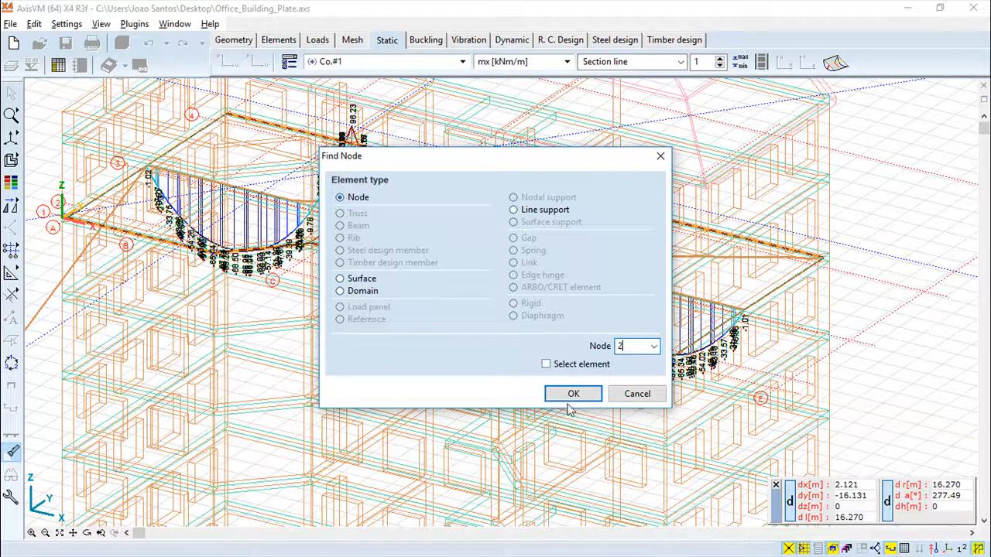
{"action": "left_click", "coordinate": [546, 365]}
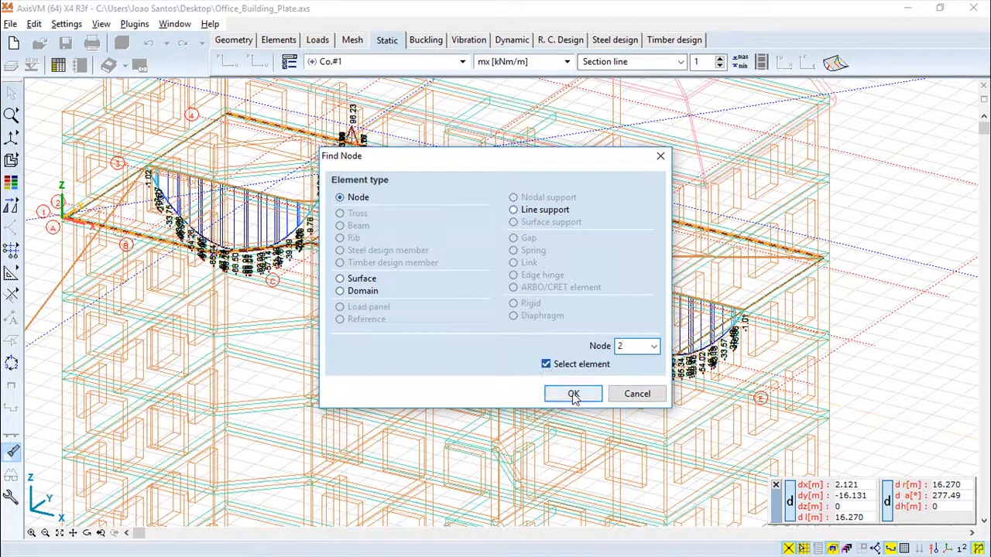
{"action": "left_click", "coordinate": [571, 393]}
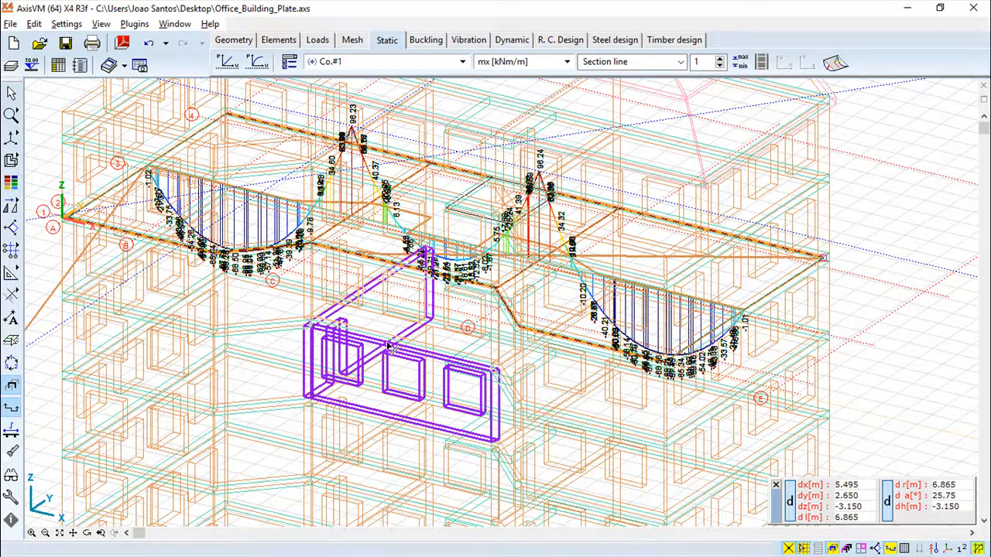
Review the display options for graphics symbols, labels and switches, and return to the model view.
{"action": "left_click", "coordinate": [11, 475]}
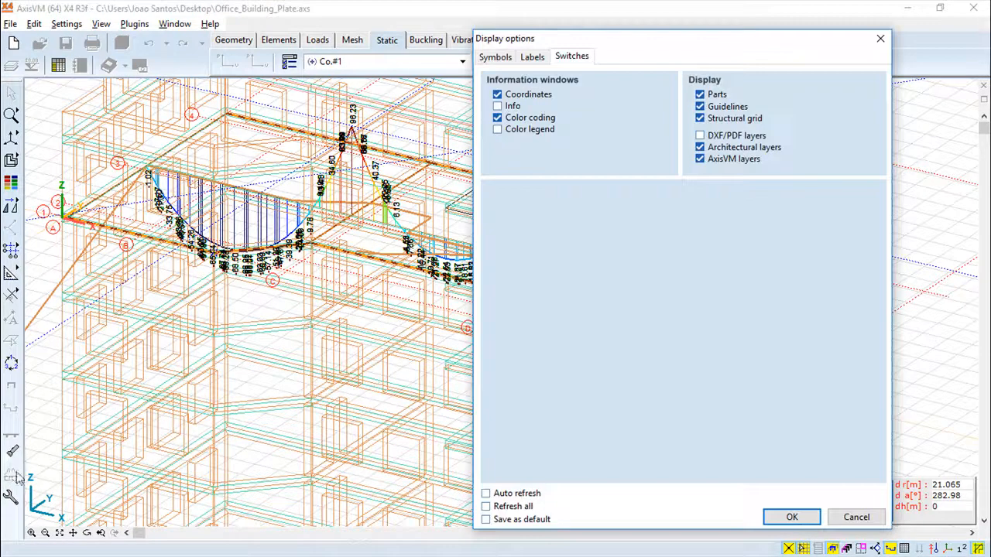
{"action": "left_click", "coordinate": [494, 58]}
{"action": "left_click", "coordinate": [532, 58]}
{"action": "left_click", "coordinate": [566, 59]}
{"action": "left_click", "coordinate": [493, 59]}
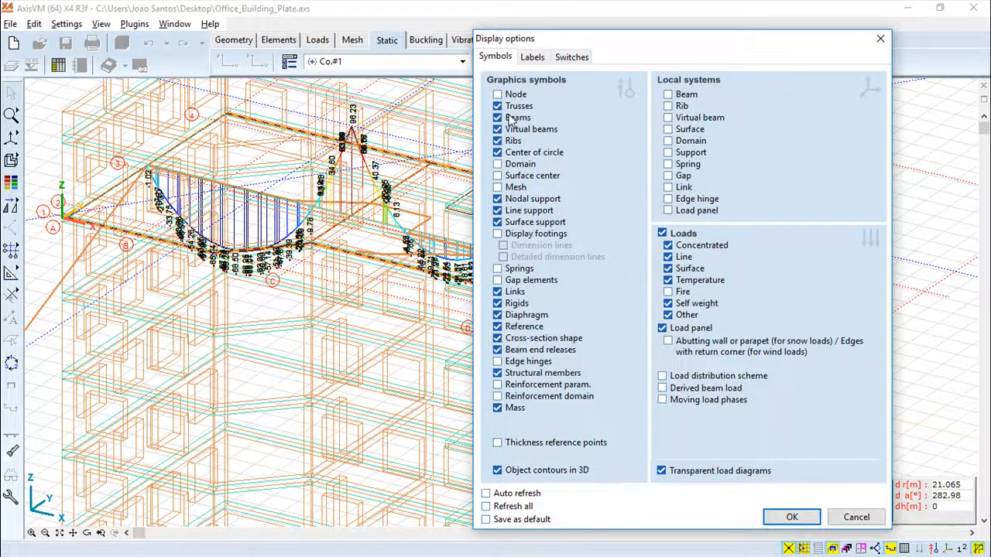
{"action": "left_click", "coordinate": [535, 58]}
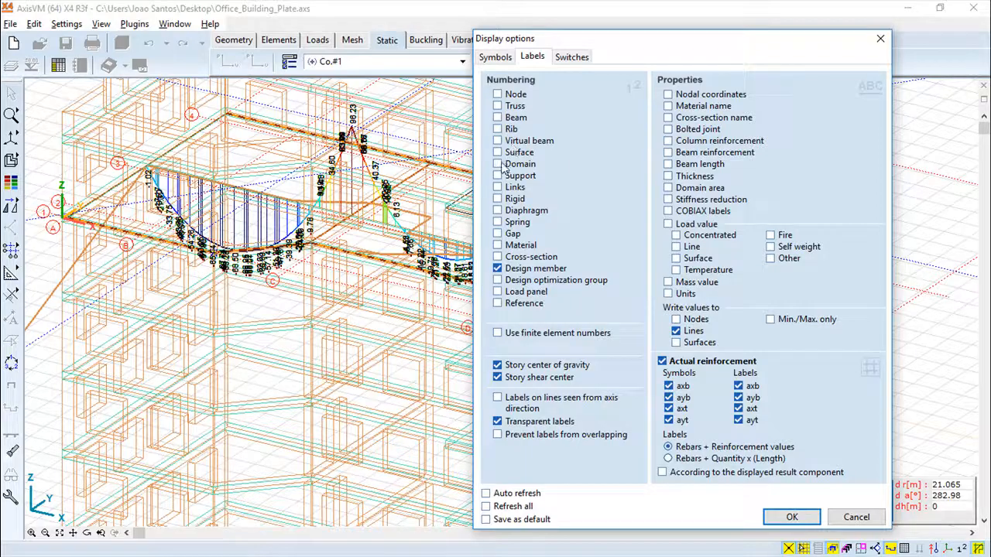
{"action": "left_click", "coordinate": [790, 517]}
{"action": "scroll", "coordinate": [444, 280], "scroll_direction": "up", "scroll_amount": 3}
{"action": "scroll", "coordinate": [444, 280], "scroll_direction": "down", "scroll_amount": 3}
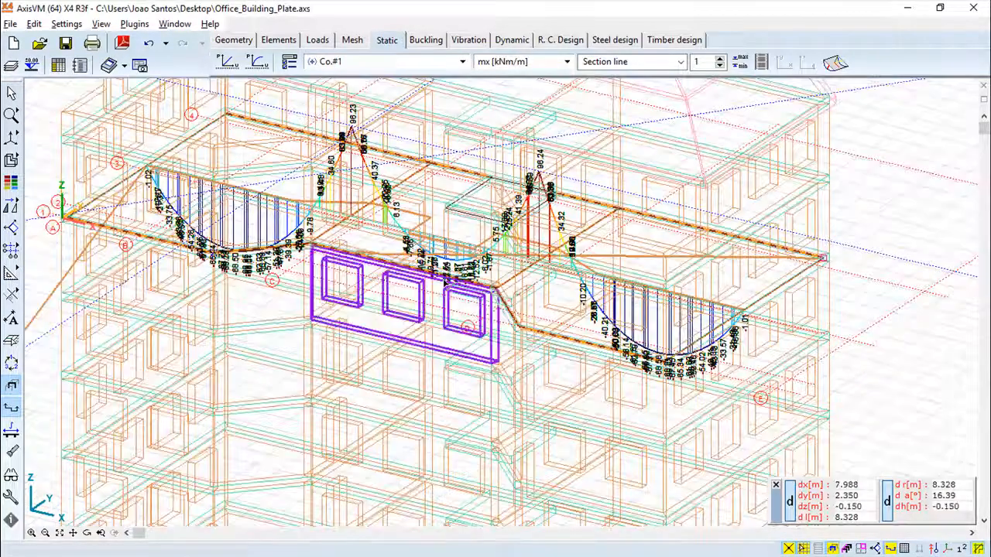
{"action": "scroll", "coordinate": [369, 336], "scroll_direction": "up", "scroll_amount": 3}
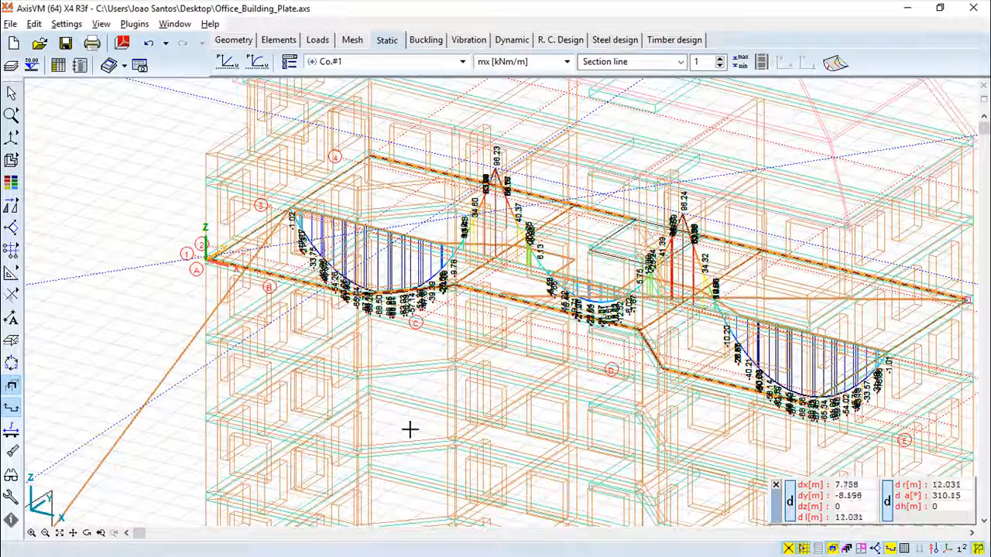
Apply Node and Domain numbering in the label display options.
{"action": "left_click", "coordinate": [11, 475]}
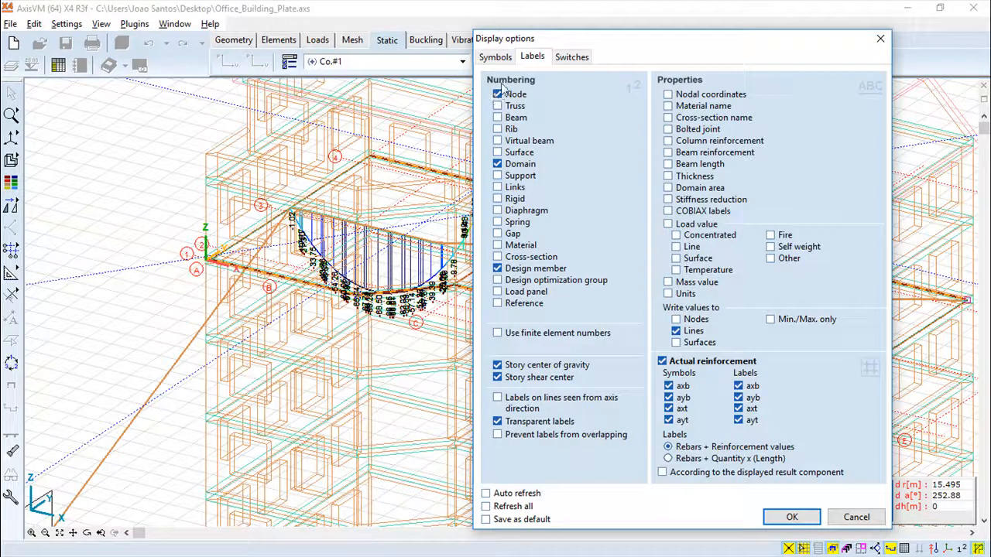
{"action": "left_click", "coordinate": [791, 515]}
{"action": "middle_click_drag", "start_coordinate": [727, 251], "coordinate": [621, 234]}
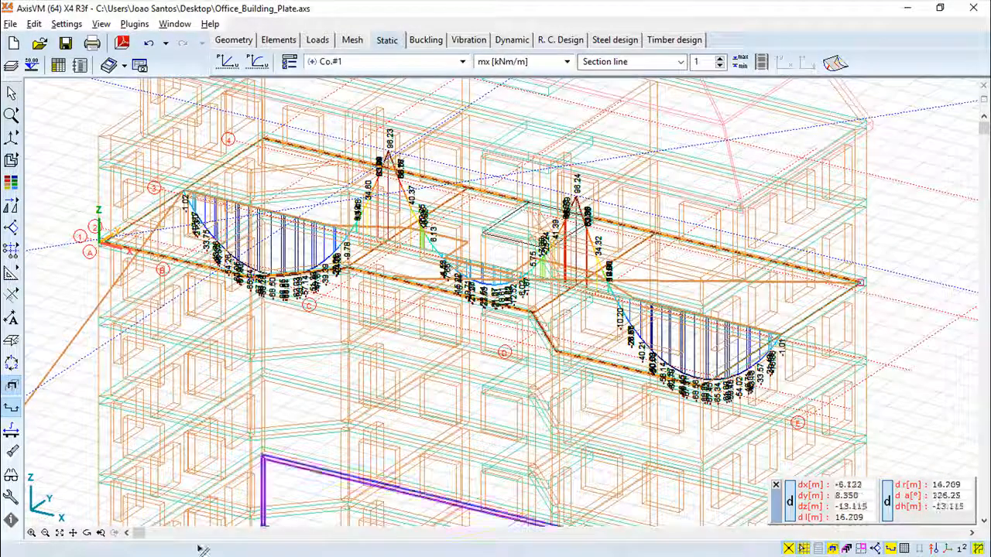
Turn on Truss, Beam and Rib numbering in the label display options and check the plate from a rotated view.
{"action": "left_click", "coordinate": [11, 473]}
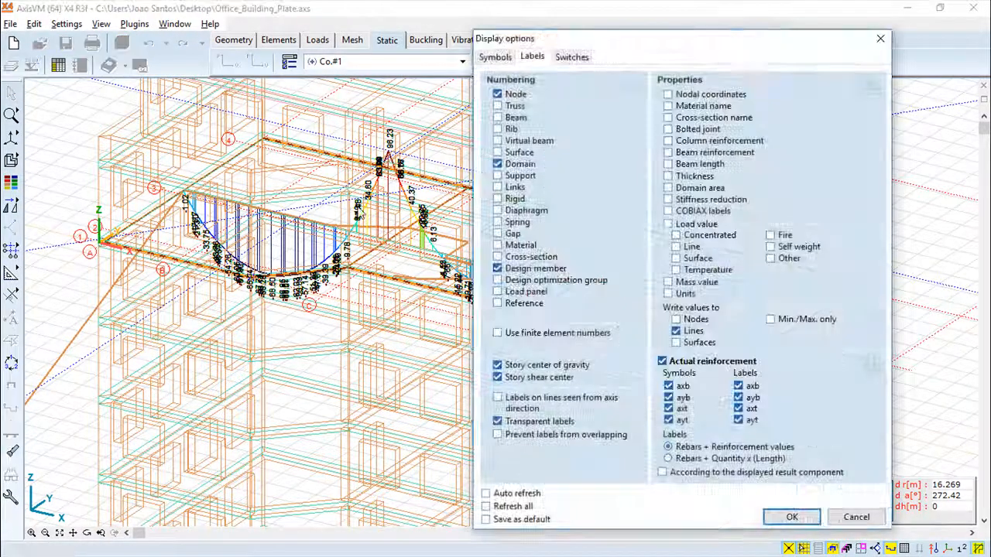
{"action": "left_click", "coordinate": [498, 106]}
{"action": "left_click", "coordinate": [497, 118]}
{"action": "left_click", "coordinate": [498, 129]}
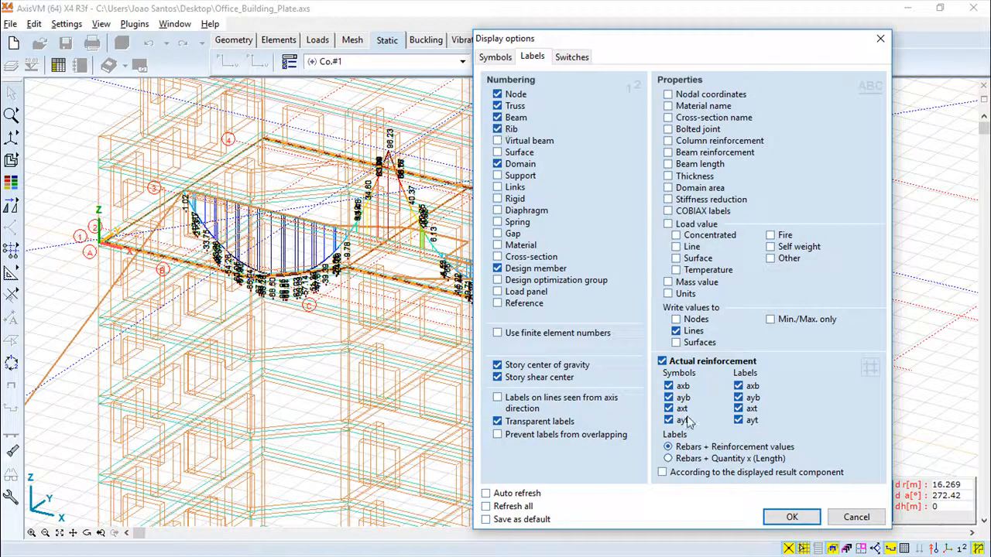
{"action": "left_click", "coordinate": [792, 517]}
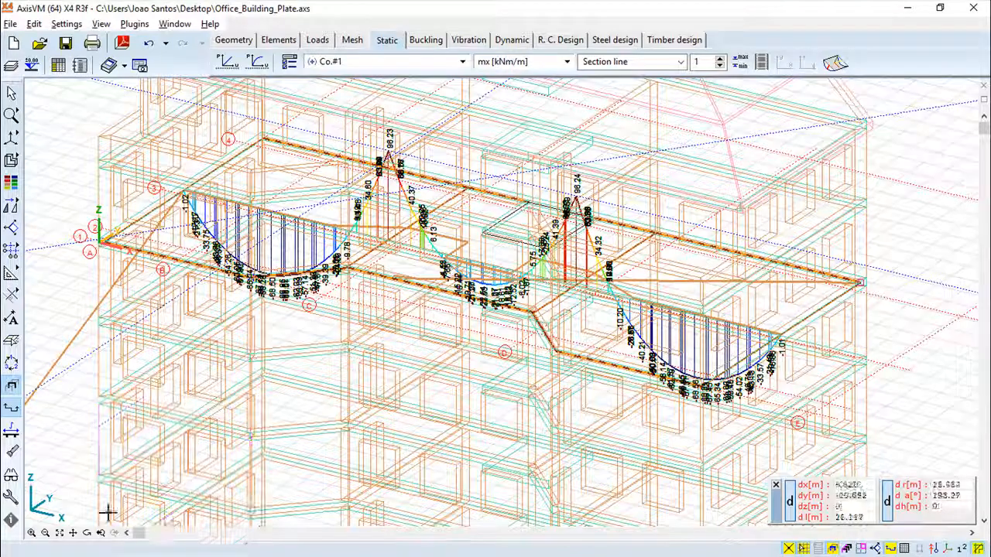
{"action": "left_click", "coordinate": [87, 533]}
{"action": "left_click_drag", "start_coordinate": [281, 407], "coordinate": [354, 433]}
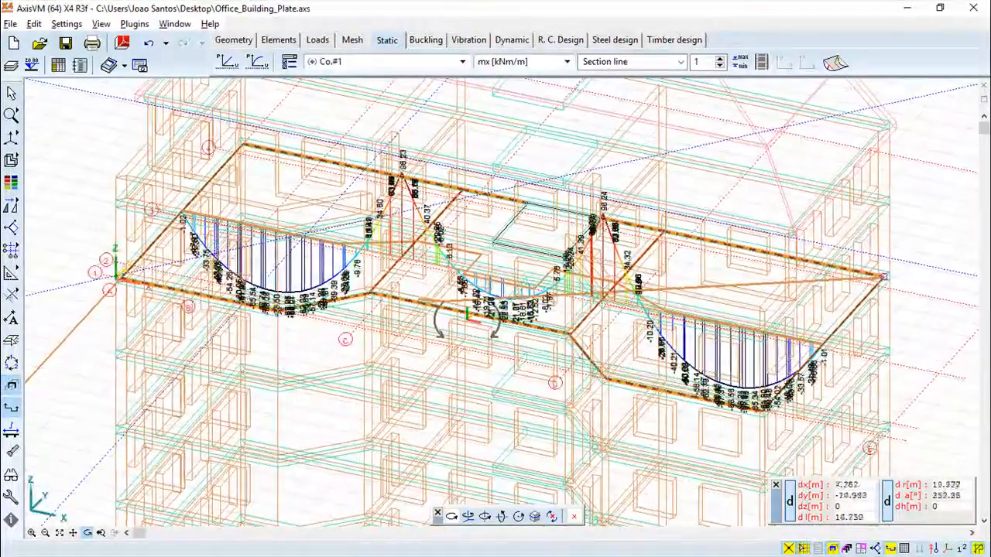
Turn on Virtual beam numbering and inspect the virtual beam and strip labels on the plate.
{"action": "left_click", "coordinate": [11, 475]}
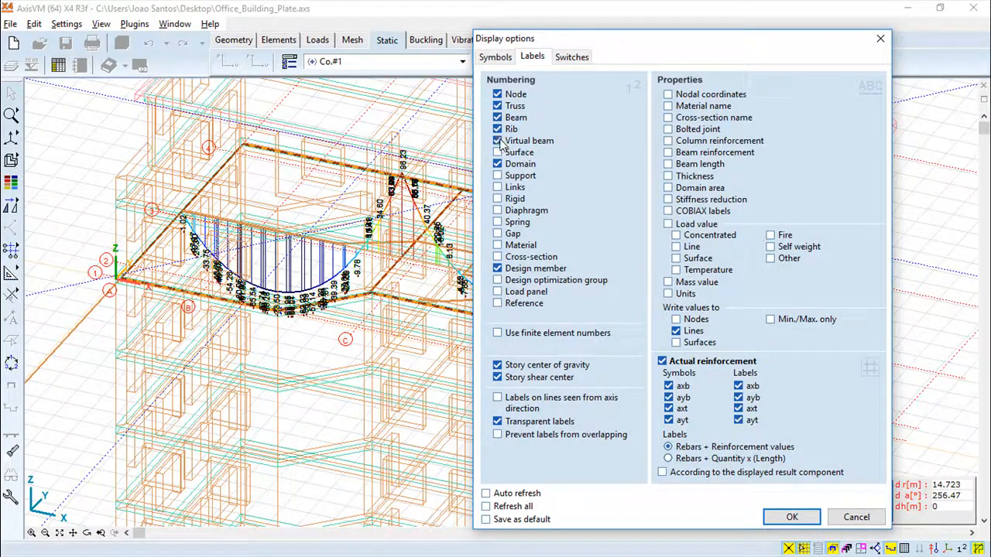
{"action": "left_click", "coordinate": [793, 518]}
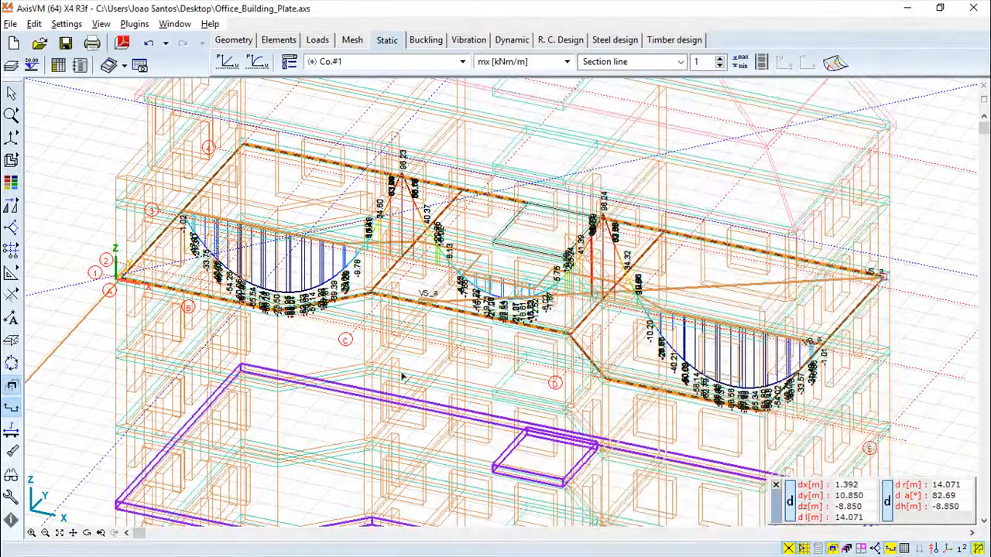
{"action": "scroll", "coordinate": [589, 310], "scroll_direction": "up", "scroll_amount": 5}
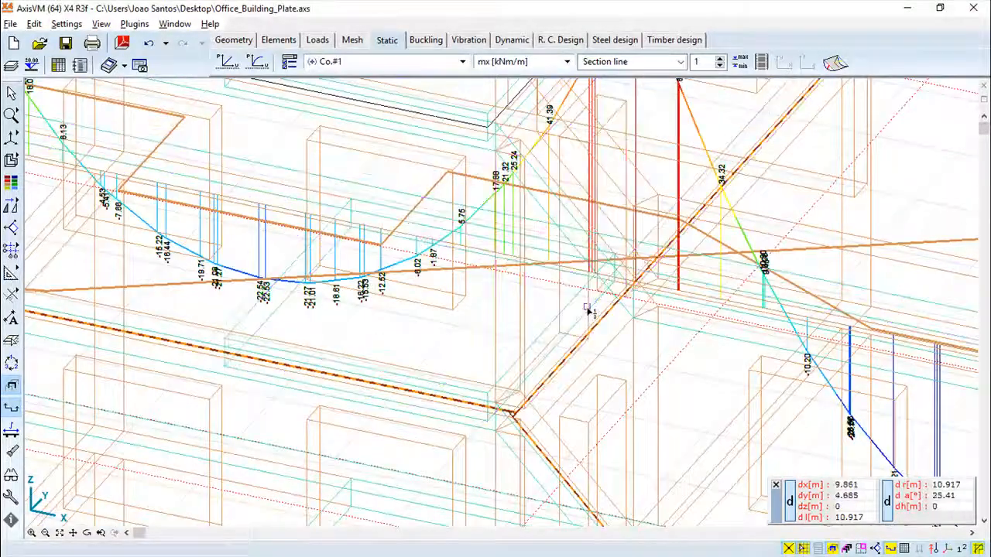
{"action": "scroll", "coordinate": [588, 310], "scroll_direction": "down", "scroll_amount": 5}
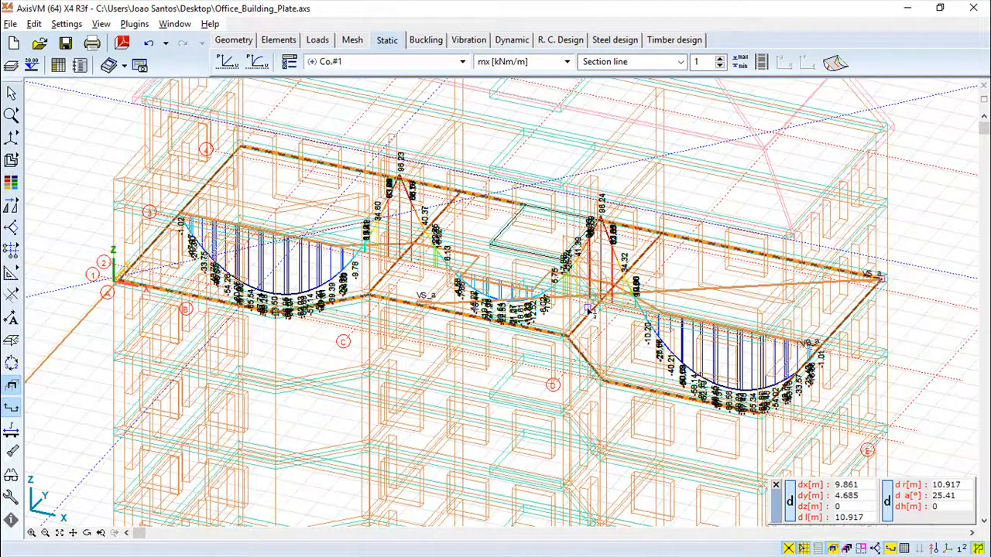
{"action": "scroll", "coordinate": [590, 310], "scroll_direction": "up", "scroll_amount": 2}
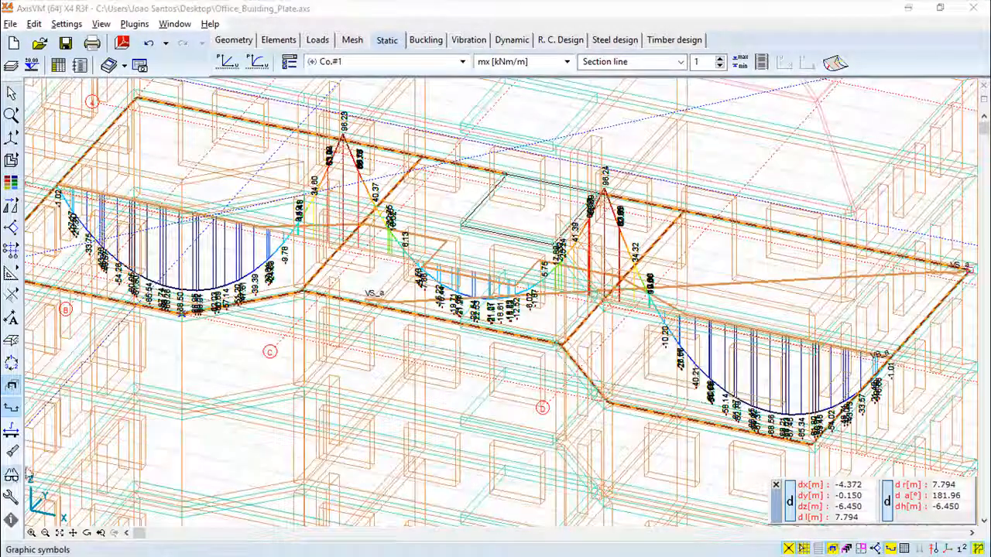
Write values to Nodes in addition to Lines, review the display switches and apply the options.
{"action": "left_click", "coordinate": [11, 385]}
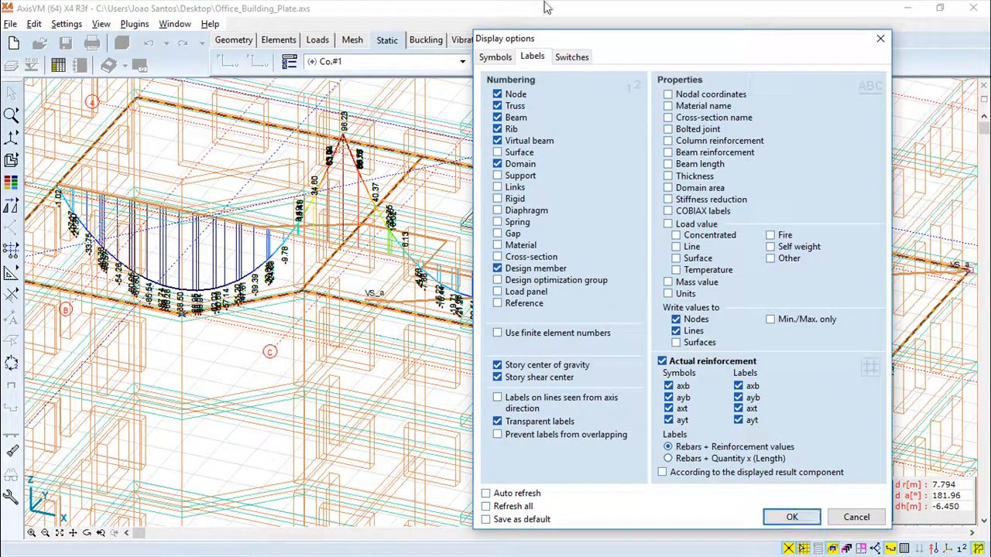
{"action": "left_click", "coordinate": [577, 57]}
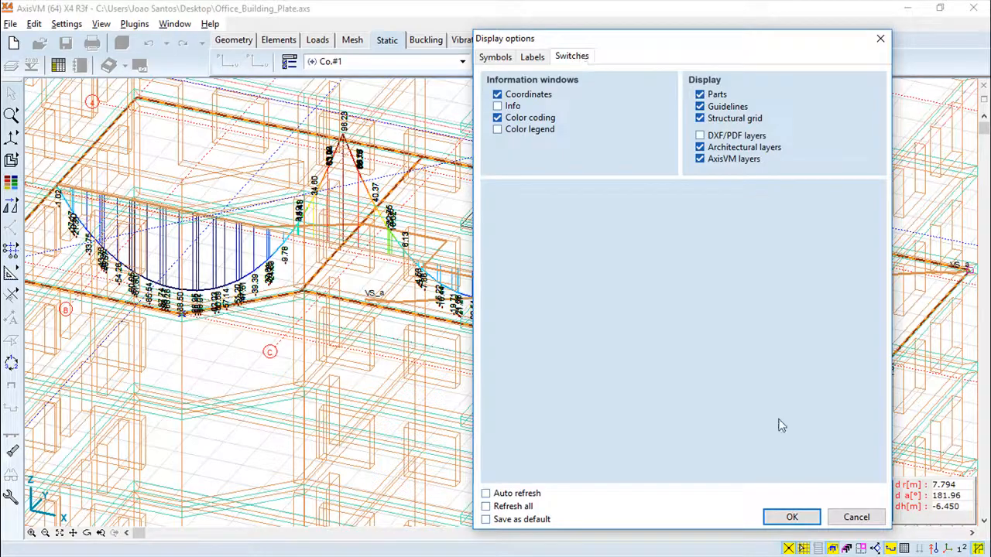
{"action": "left_click", "coordinate": [791, 517]}
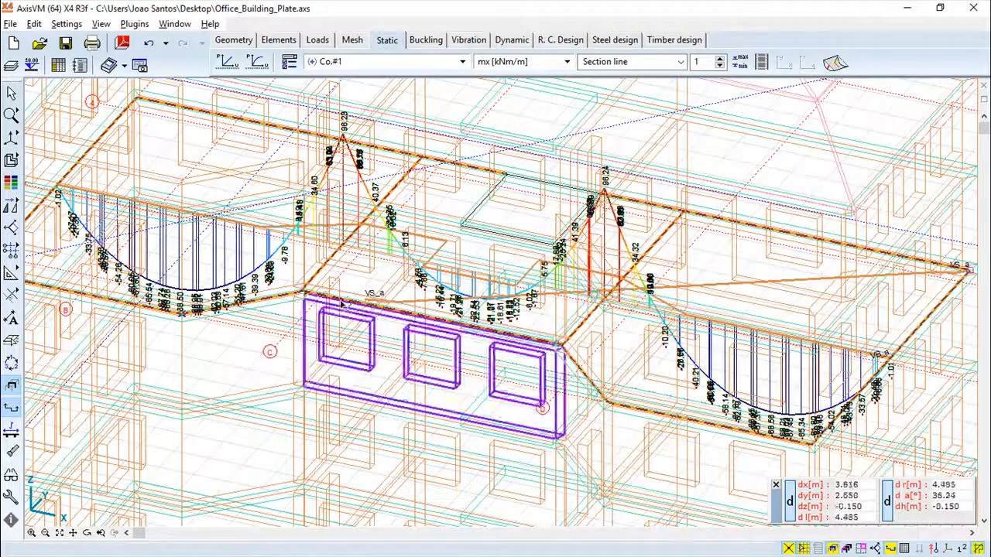
Examine the virtual strip and virtual beam labels and the diagram values close up along the whole plate.
{"action": "scroll", "coordinate": [335, 295], "scroll_direction": "up", "scroll_amount": 2}
{"action": "scroll", "coordinate": [336, 296], "scroll_direction": "down", "scroll_amount": 4}
{"action": "scroll", "coordinate": [419, 292], "scroll_direction": "up", "scroll_amount": 1}
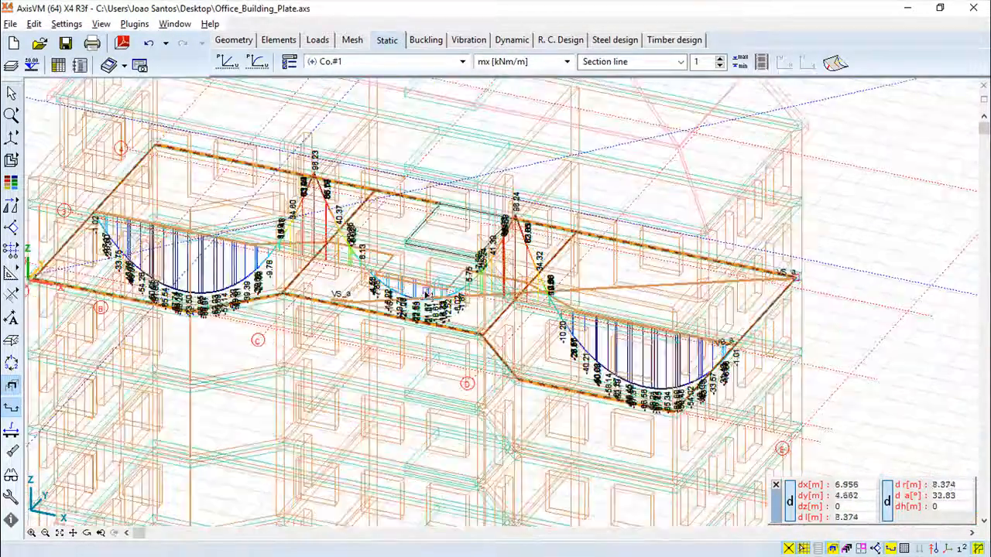
{"action": "scroll", "coordinate": [682, 310], "scroll_direction": "up", "scroll_amount": 3}
{"action": "scroll", "coordinate": [689, 306], "scroll_direction": "up", "scroll_amount": 1}
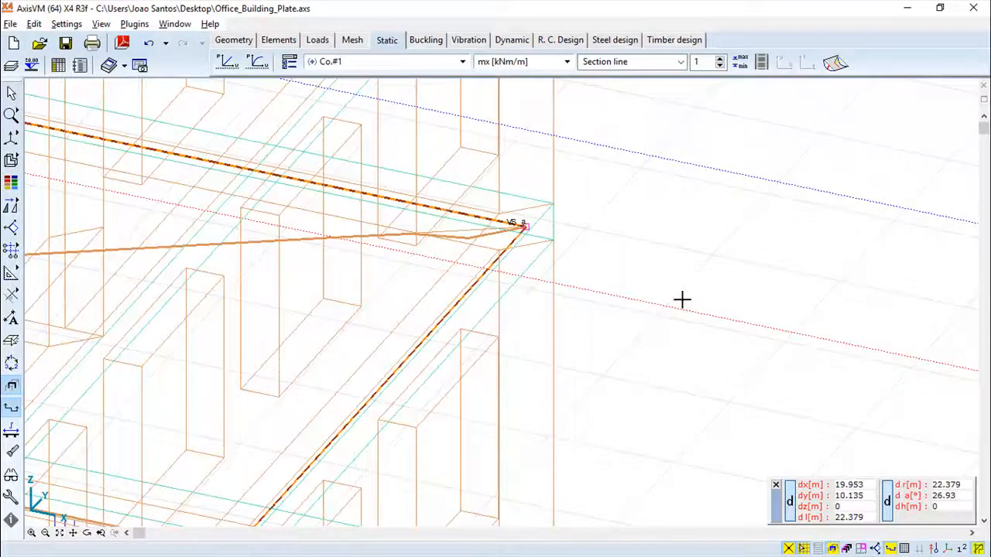
{"action": "scroll", "coordinate": [677, 299], "scroll_direction": "up", "scroll_amount": 2}
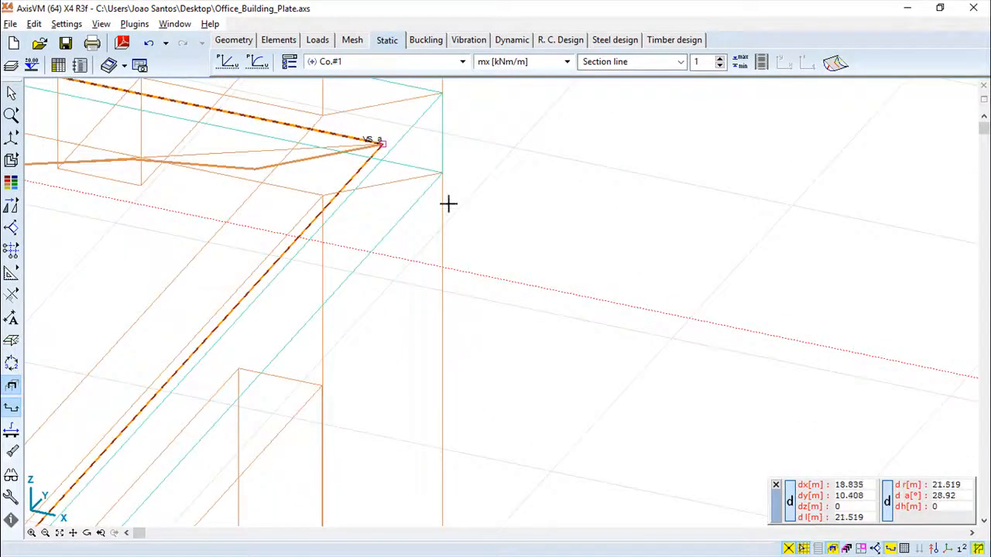
{"action": "scroll", "coordinate": [452, 201], "scroll_direction": "down", "scroll_amount": 4}
{"action": "scroll", "coordinate": [490, 254], "scroll_direction": "up", "scroll_amount": 4}
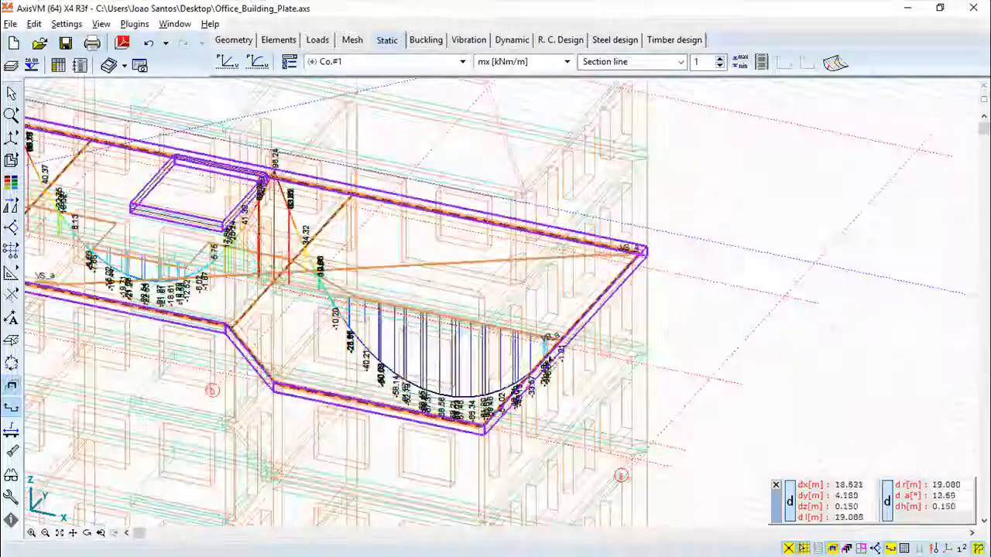
{"action": "middle_click_drag", "start_coordinate": [377, 286], "coordinate": [686, 390]}
{"action": "middle_click_drag", "start_coordinate": [260, 297], "coordinate": [426, 296]}
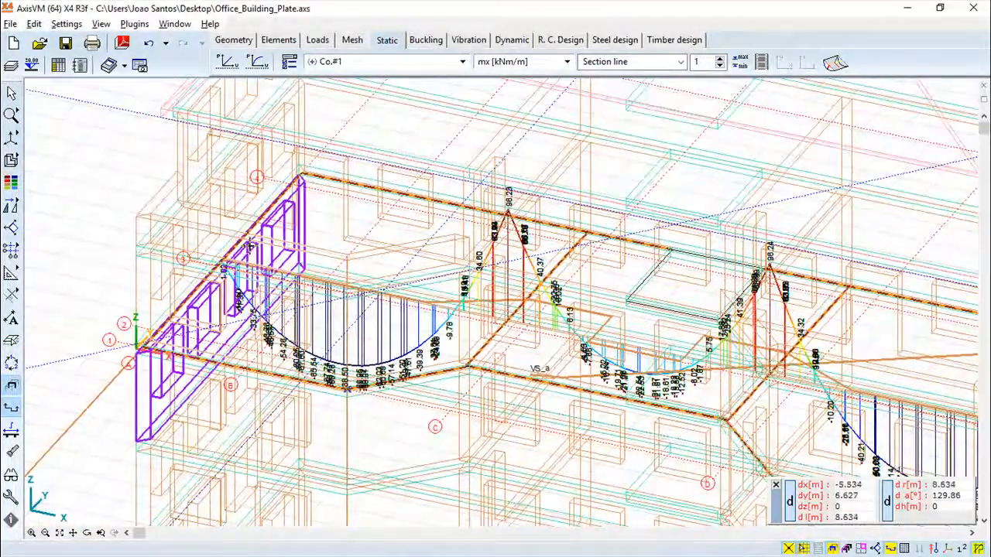
Turn on the Color legend among the display switches and extend the mx legend to 16 color levels.
{"action": "left_click", "coordinate": [12, 475]}
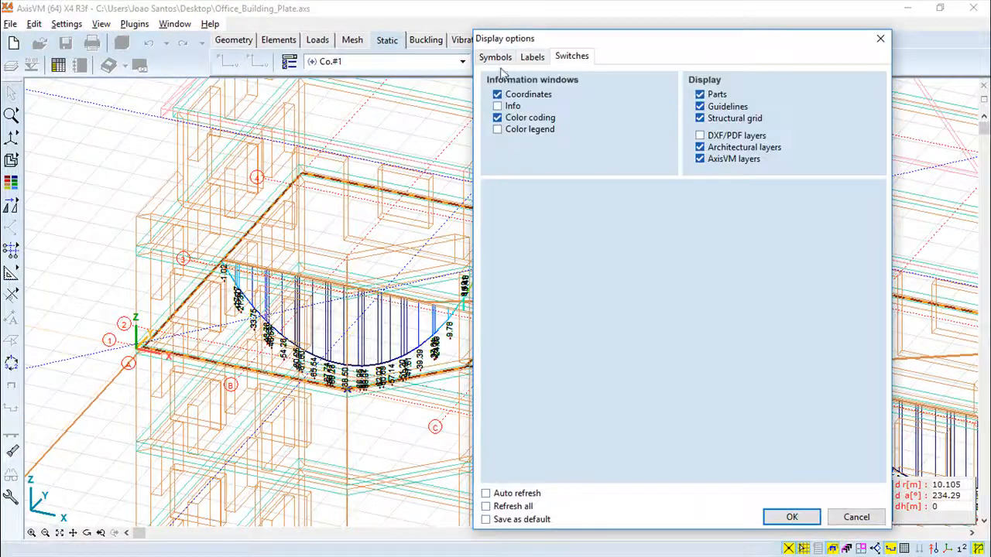
{"action": "left_click", "coordinate": [533, 56]}
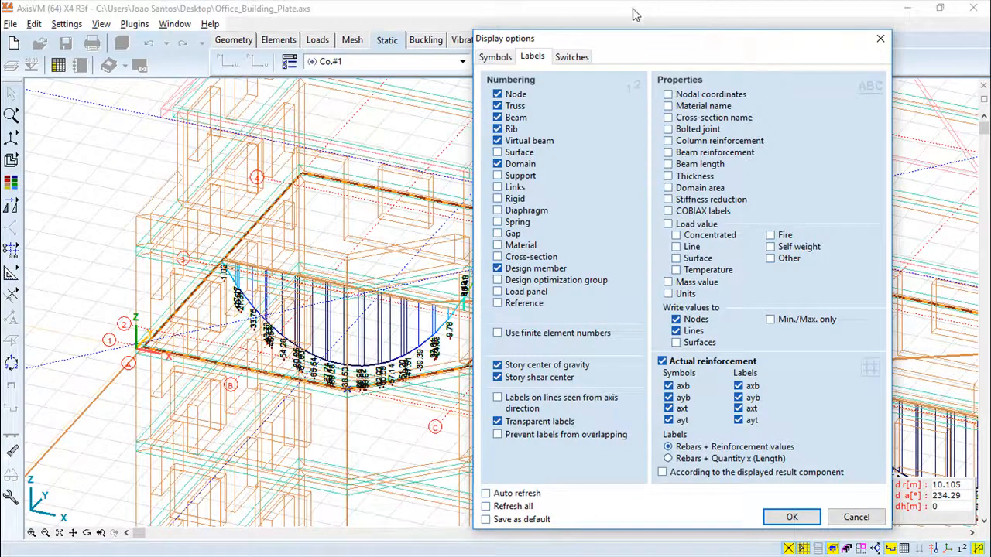
{"action": "left_click", "coordinate": [586, 58]}
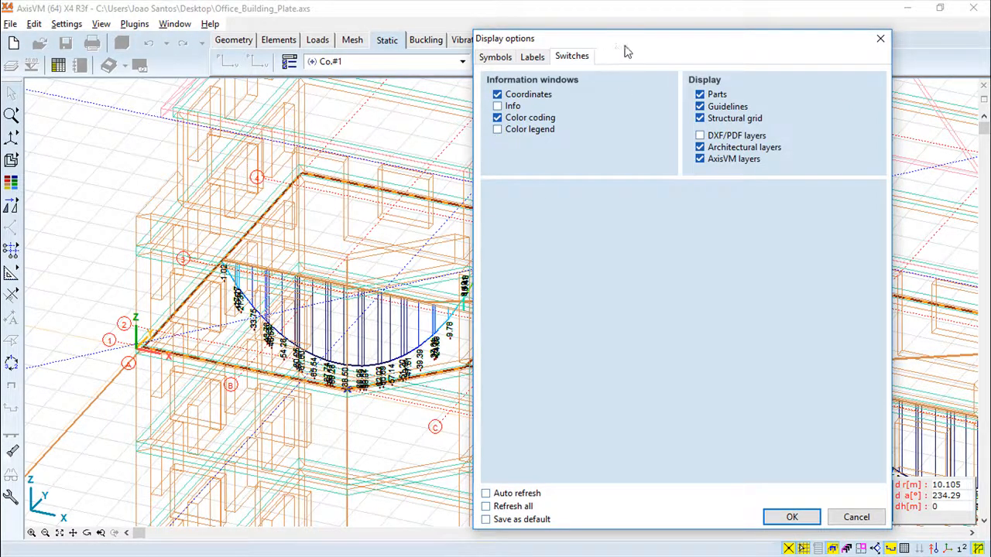
{"action": "left_click_drag", "start_coordinate": [622, 43], "coordinate": [474, 37]}
{"action": "left_click", "coordinate": [349, 124]}
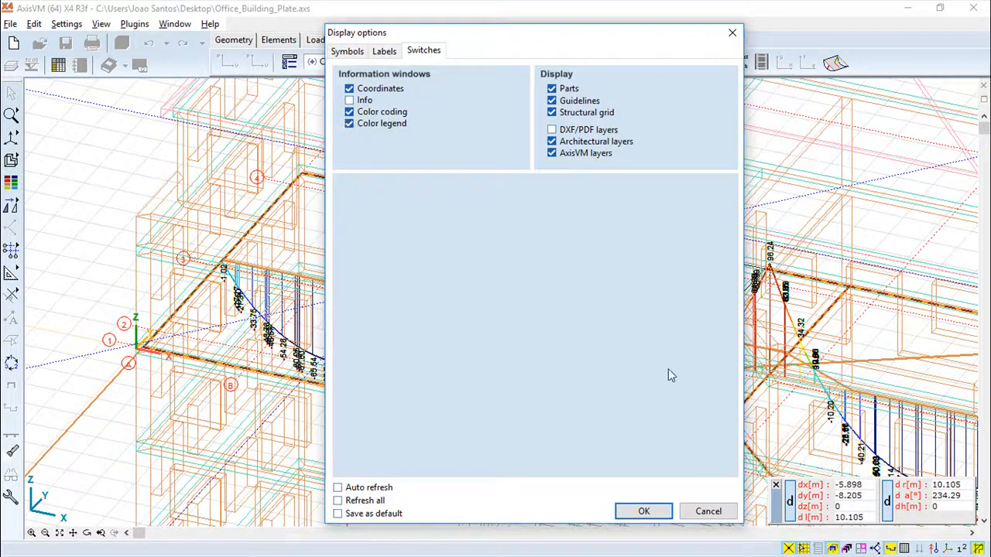
{"action": "left_click", "coordinate": [642, 511]}
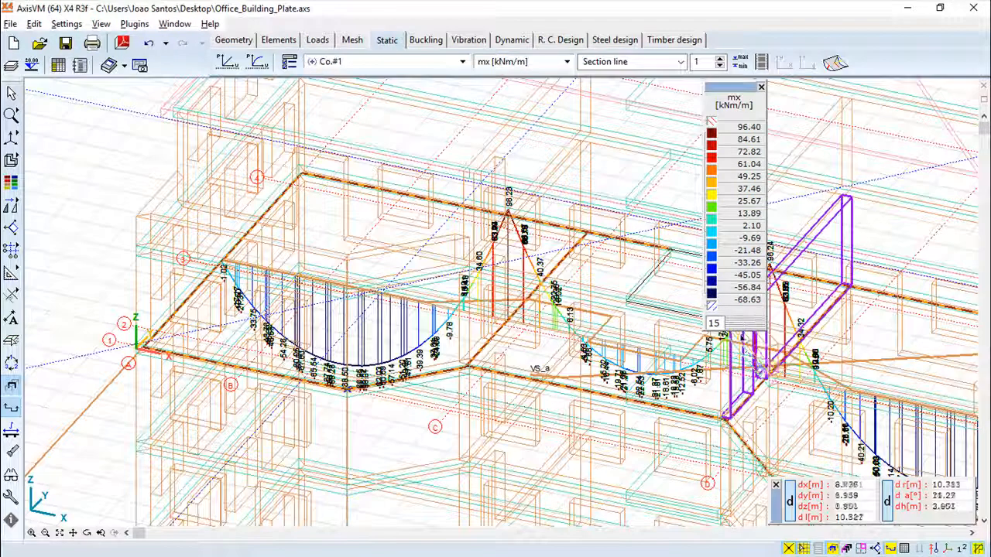
{"action": "left_click_drag", "start_coordinate": [742, 329], "coordinate": [763, 339]}
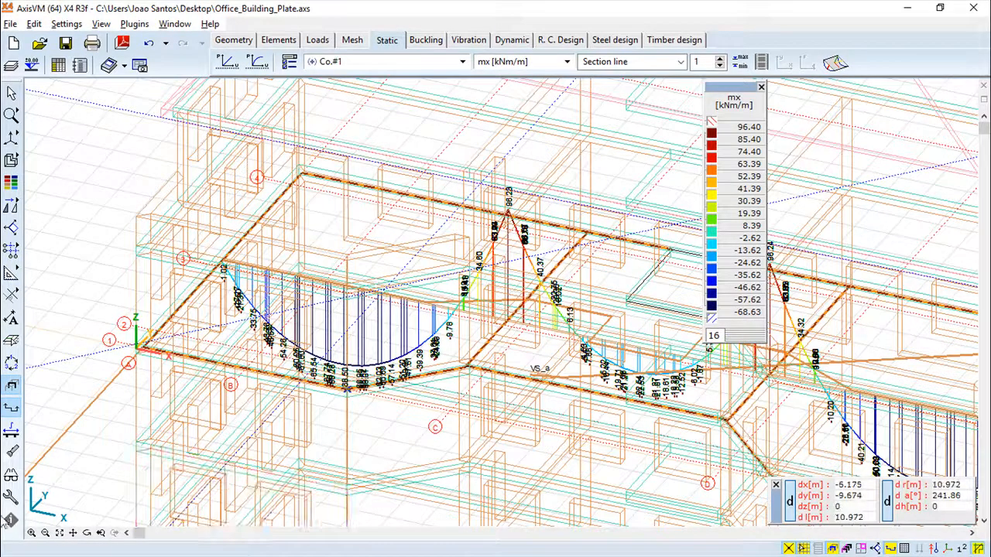
Set the grid type to Dot grid in the program options and apply it.
{"action": "left_click", "coordinate": [11, 496]}
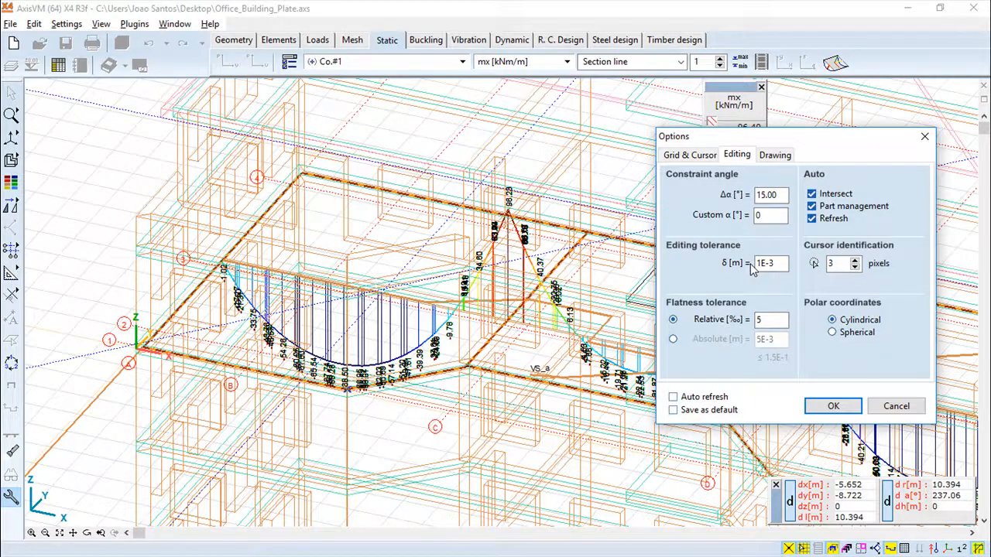
{"action": "left_click", "coordinate": [683, 157]}
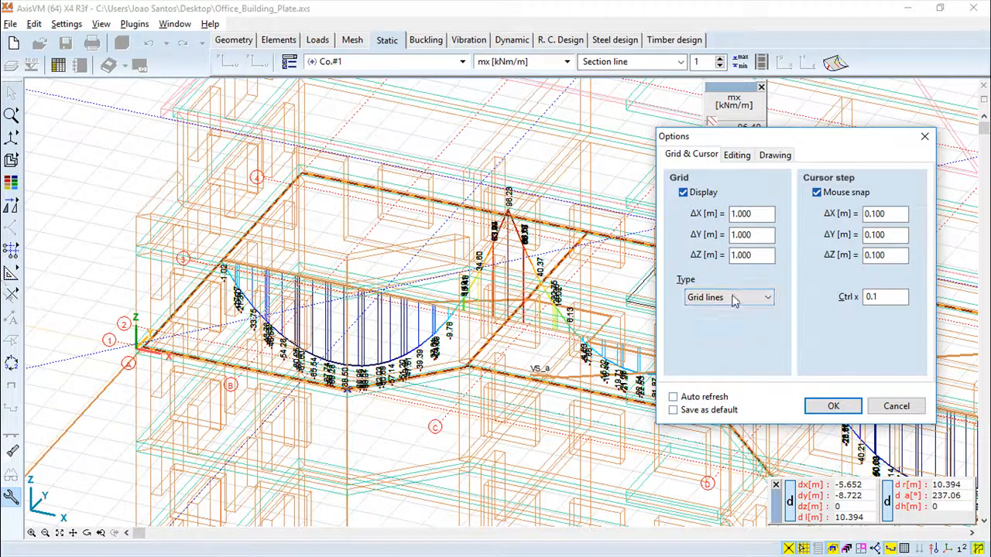
{"action": "left_click", "coordinate": [768, 301]}
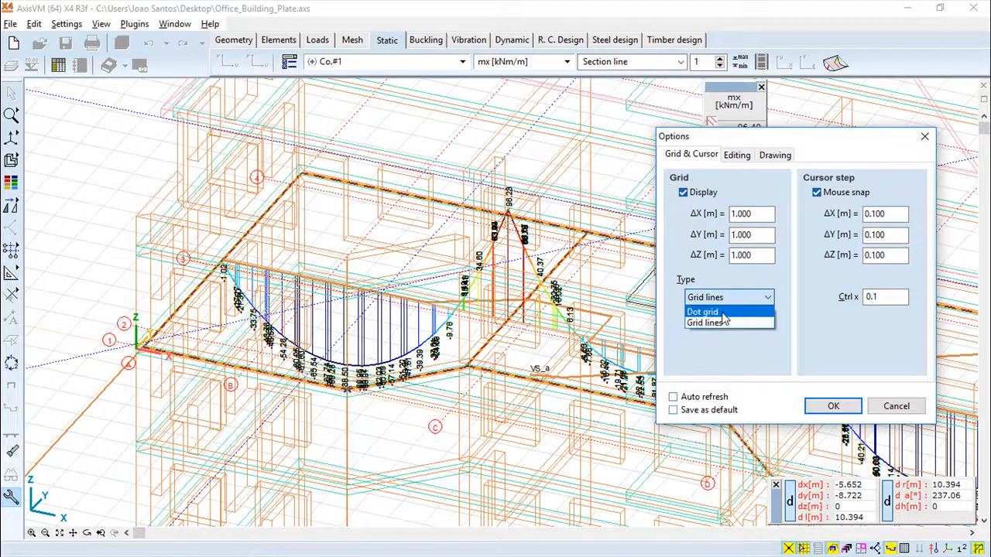
{"action": "left_click", "coordinate": [723, 323]}
{"action": "left_click", "coordinate": [850, 406]}
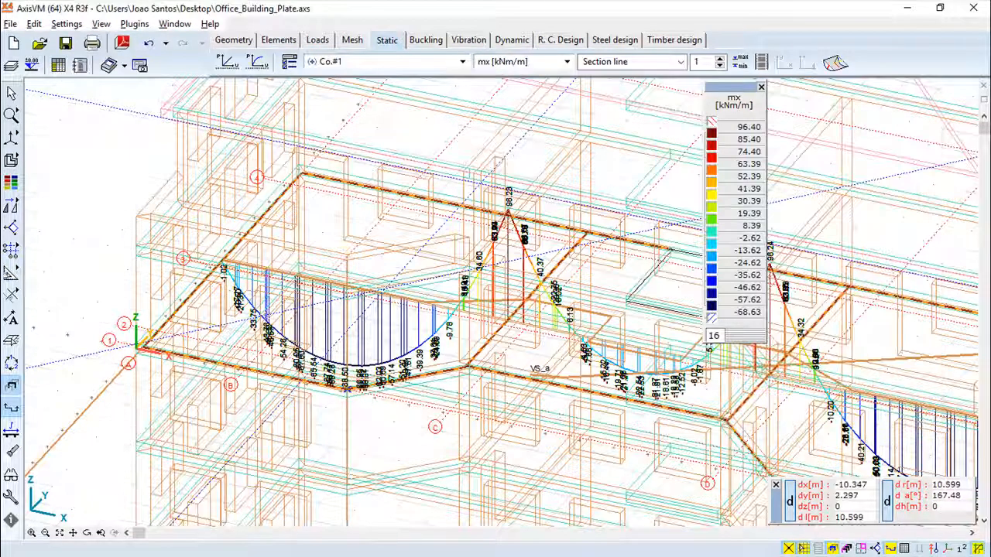
Review the grid type, editing tolerance and load symbol drawing settings in the options and close them without applying changes.
{"action": "left_click", "coordinate": [10, 496]}
{"action": "left_click", "coordinate": [768, 299]}
{"action": "left_click", "coordinate": [723, 324]}
{"action": "left_click", "coordinate": [739, 156]}
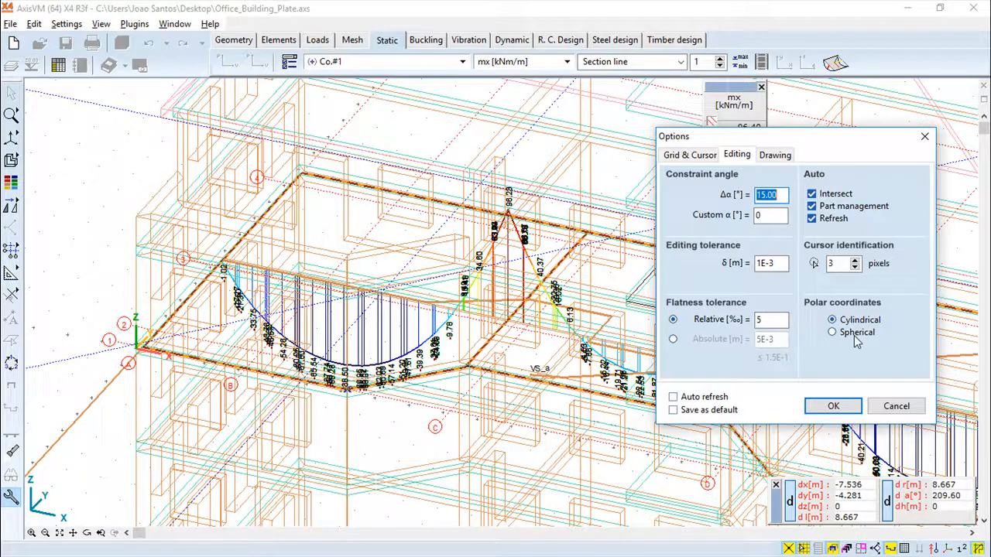
{"action": "left_click", "coordinate": [775, 155]}
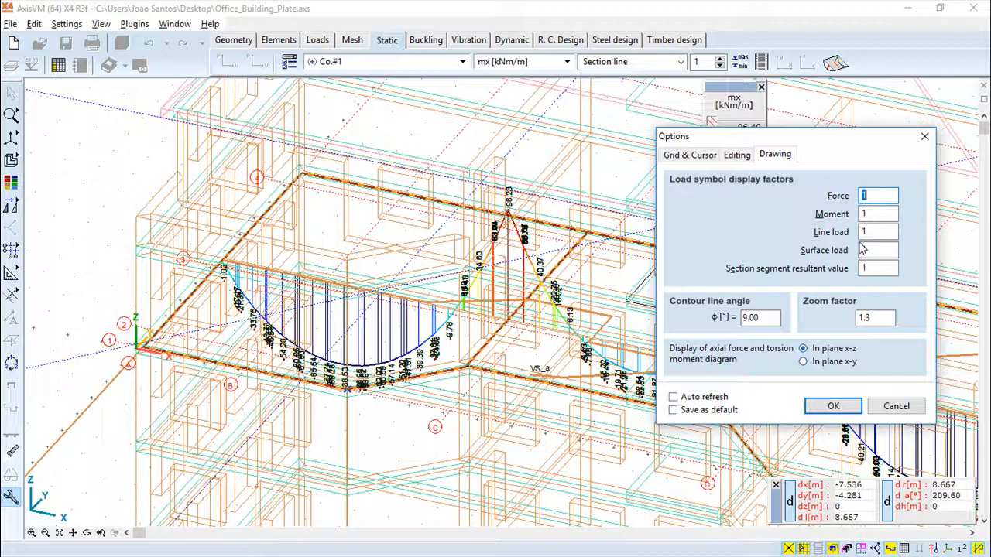
{"action": "left_click", "coordinate": [902, 405]}
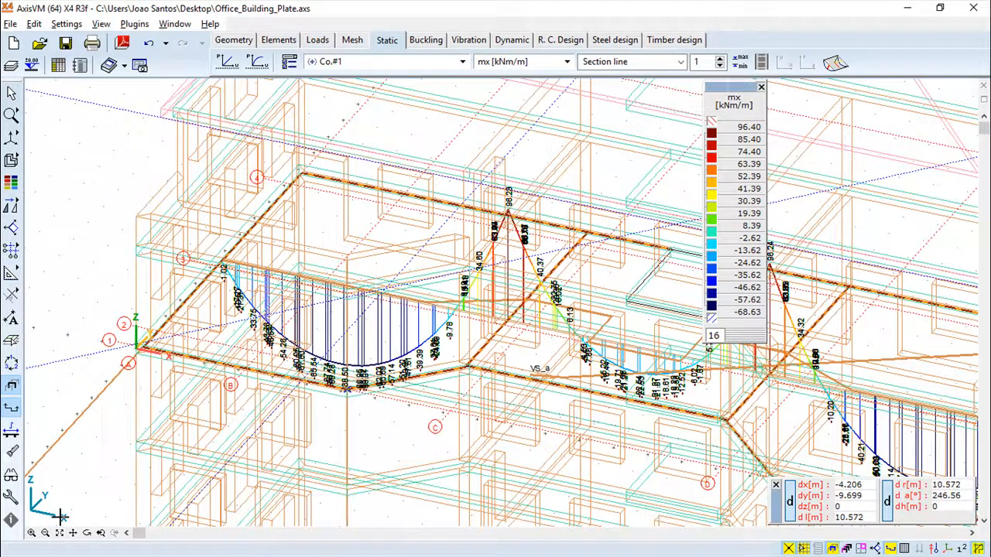
Examine the model information of the office building plate and its linear analysis parameters.
{"action": "left_click", "coordinate": [12, 522]}
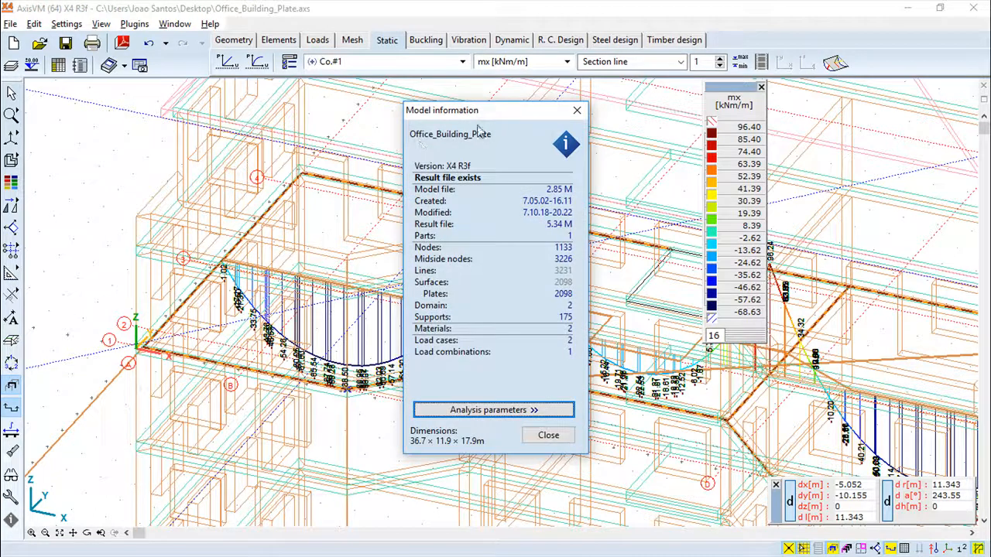
{"action": "left_click_drag", "start_coordinate": [483, 111], "coordinate": [562, 105]}
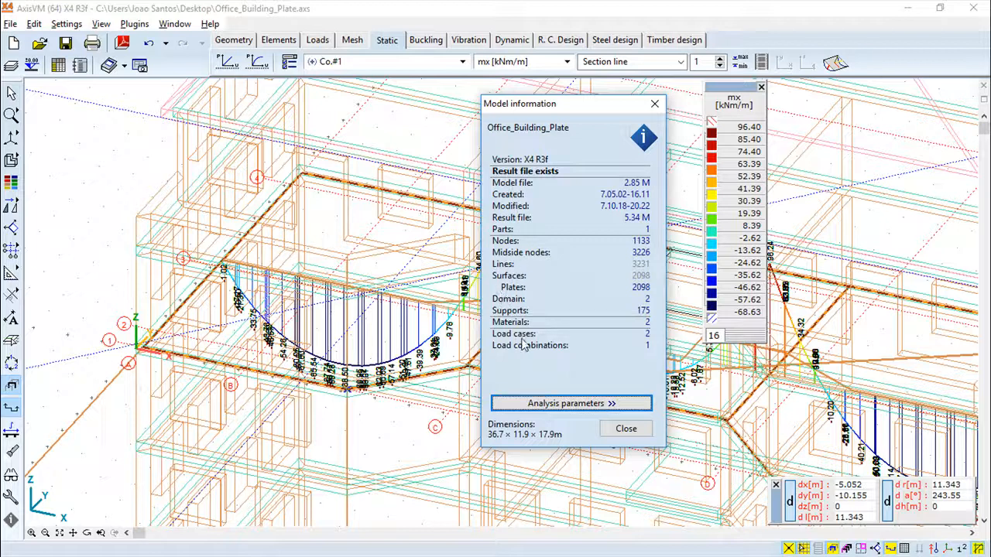
{"action": "left_click", "coordinate": [593, 406]}
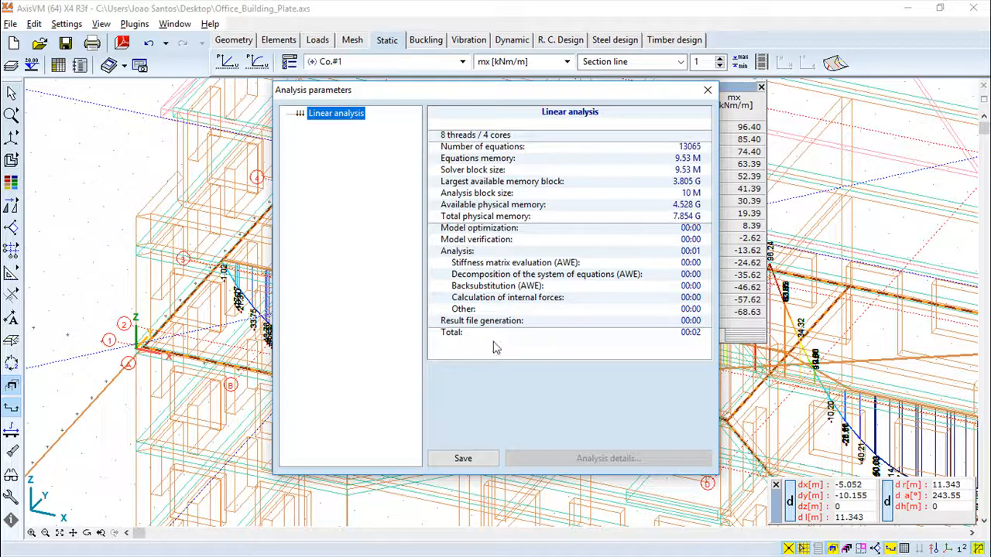
{"action": "left_click", "coordinate": [708, 91]}
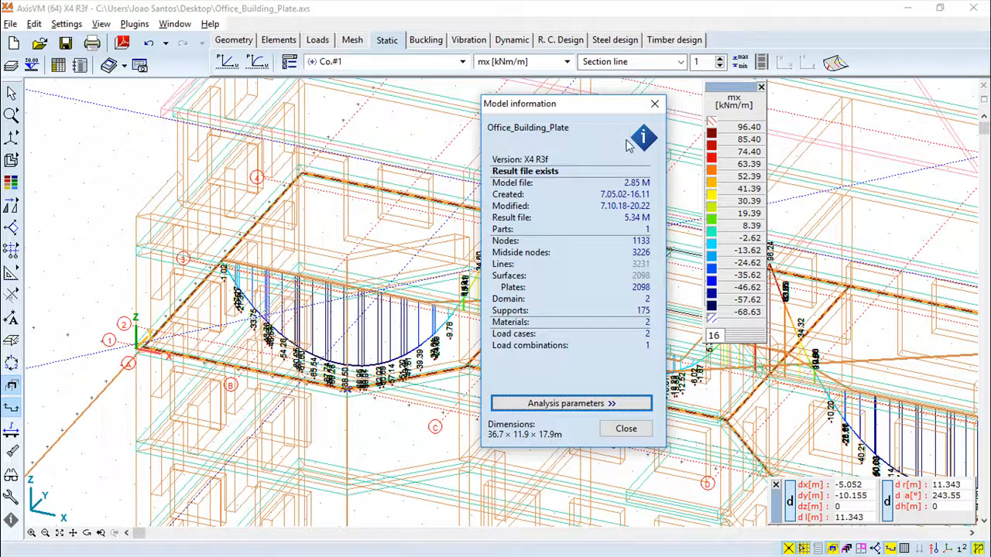